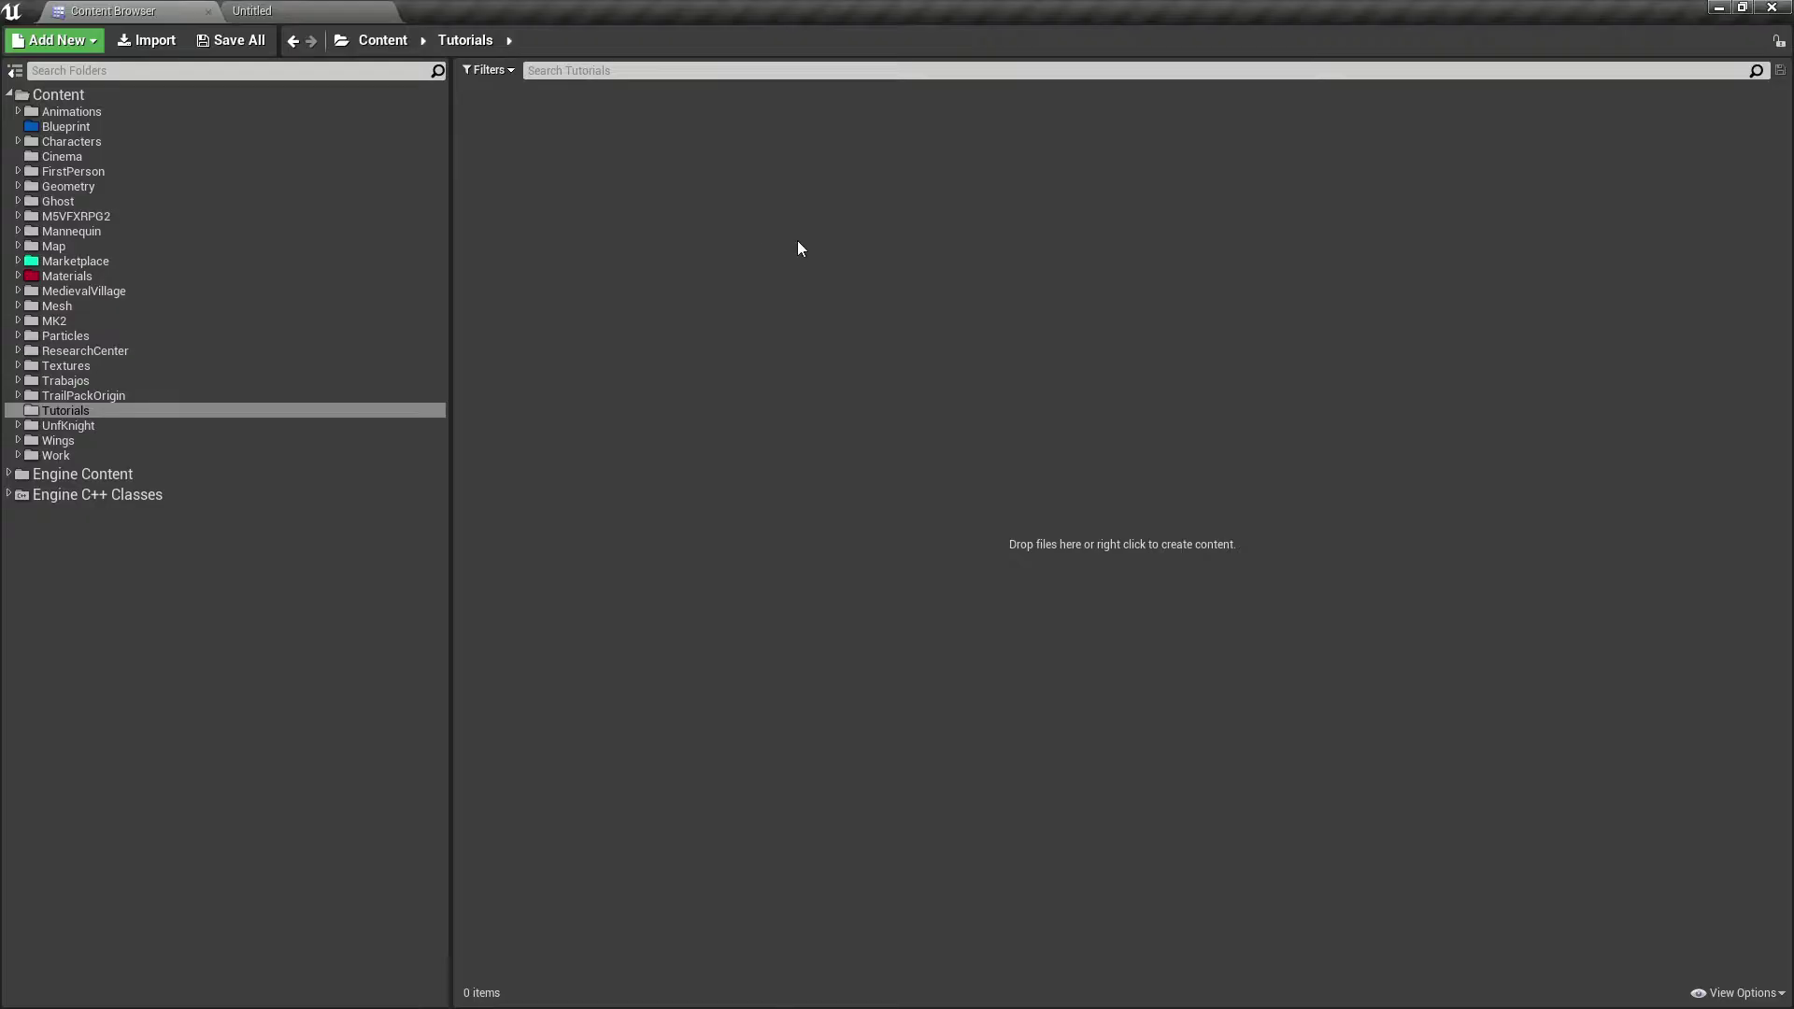
# Step: Create a new material asset named M_Core in the Tutorials folder
pyautogui.rightClick(588, 127)
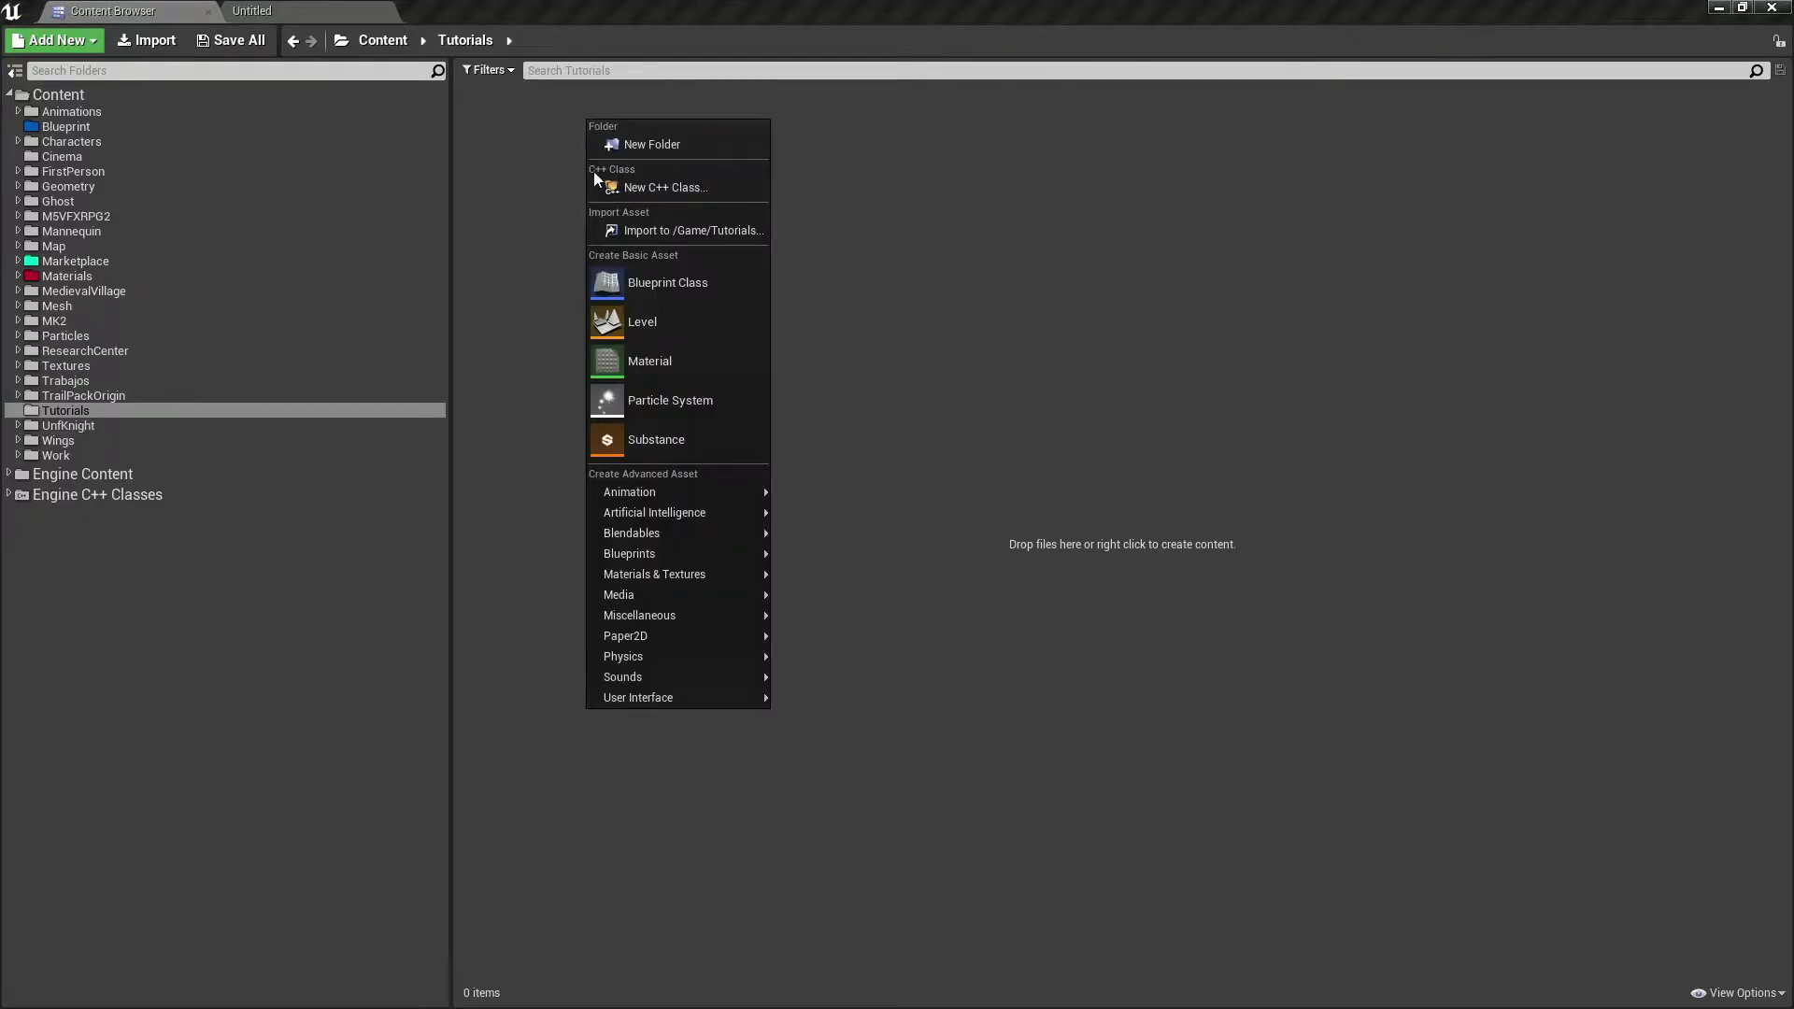
pyautogui.click(688, 366)
pyautogui.write('M_Core')
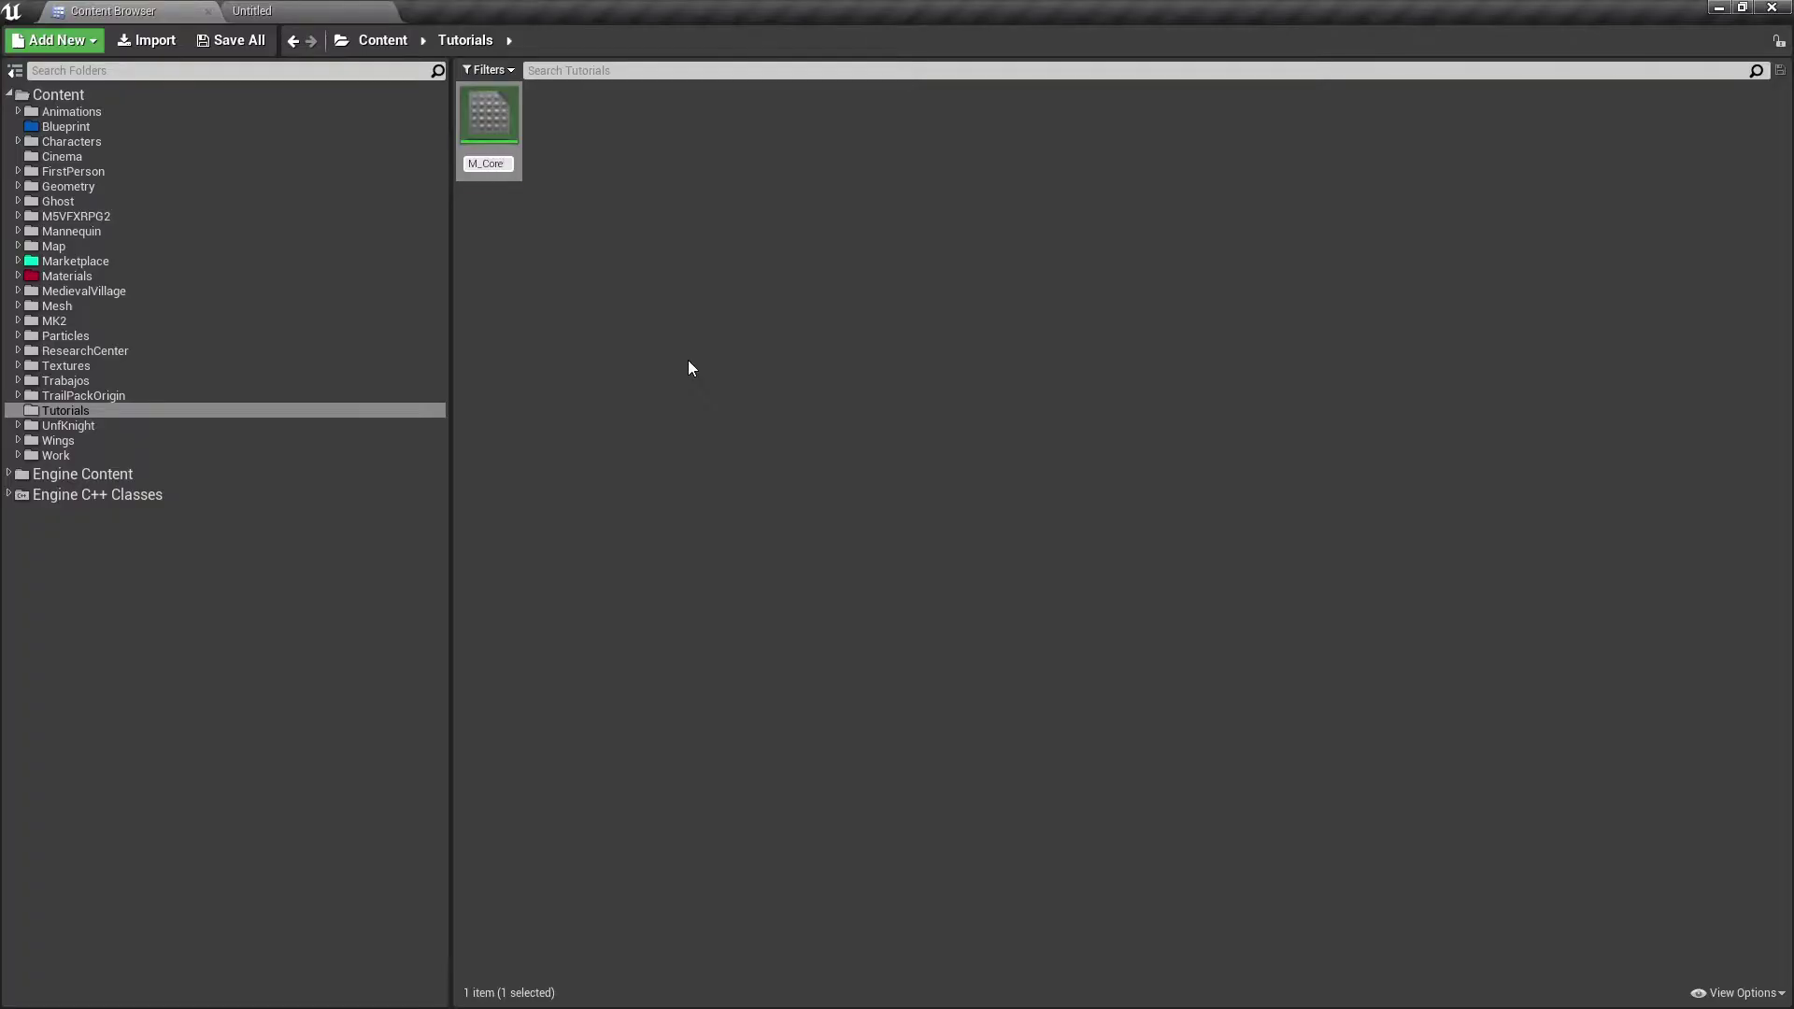
pyautogui.press('Return')
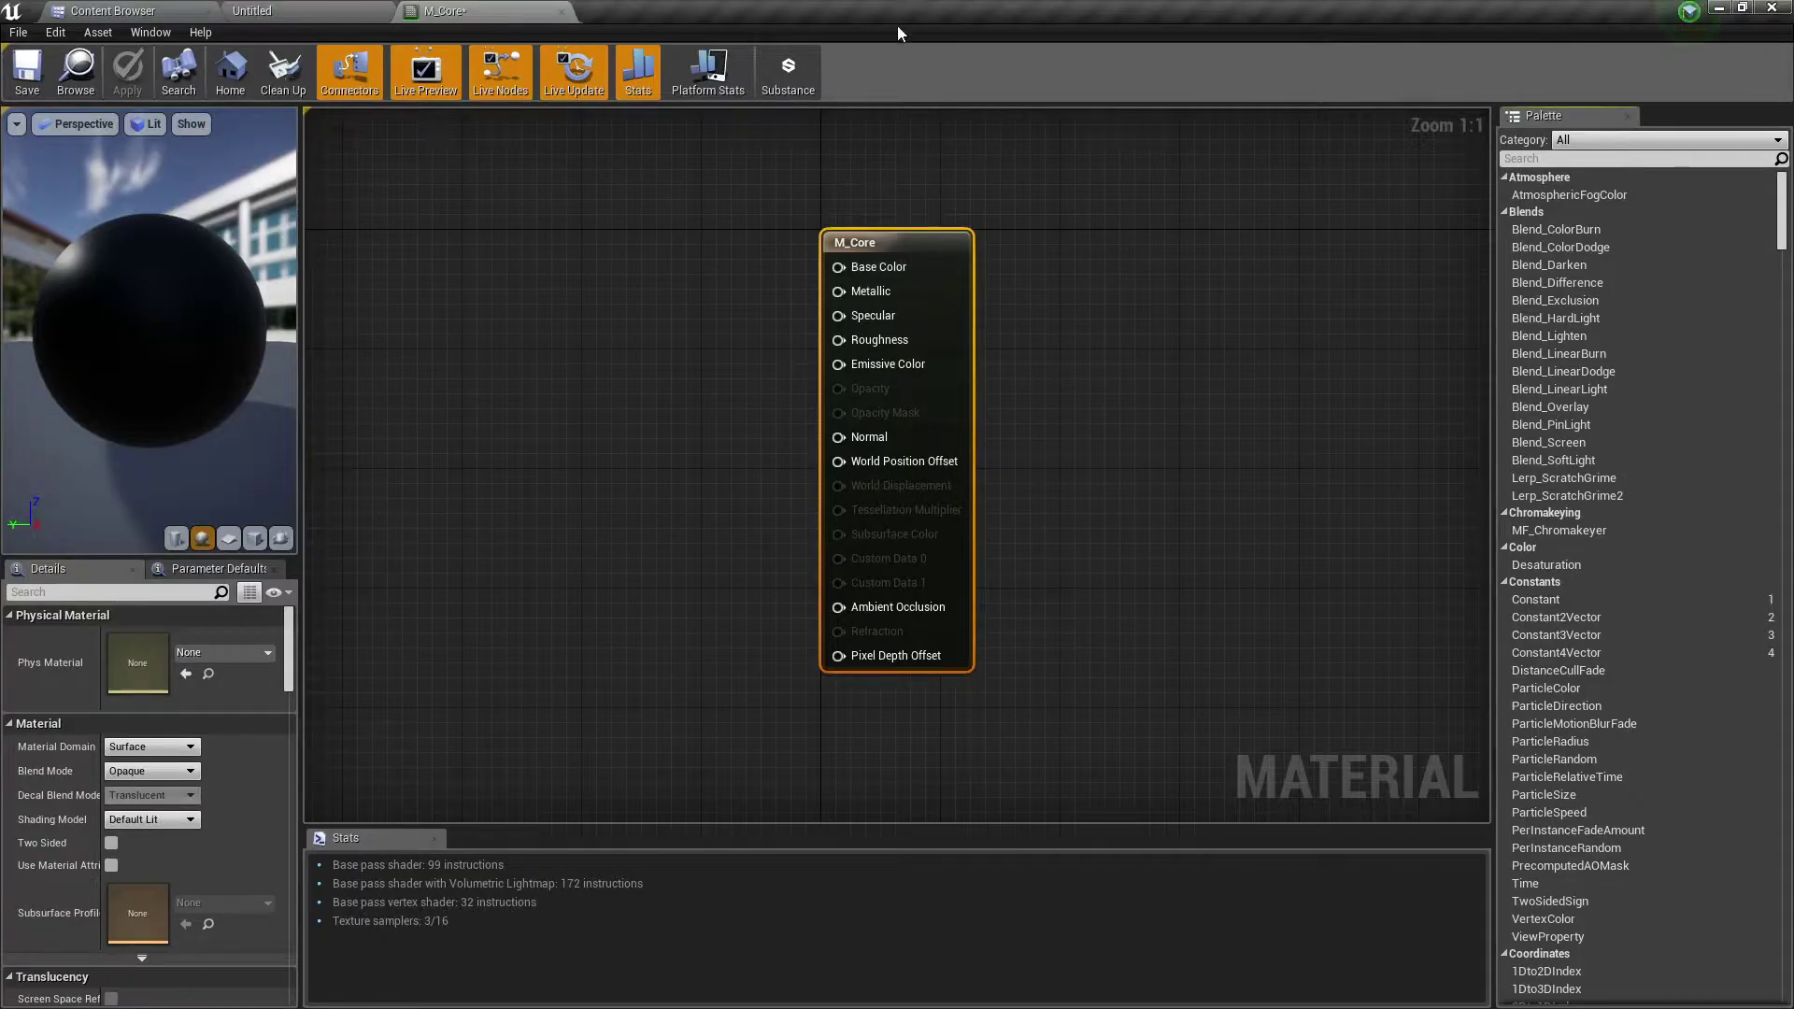
pyautogui.moveTo(596, 299); pyautogui.dragTo(715, 359, button='right')
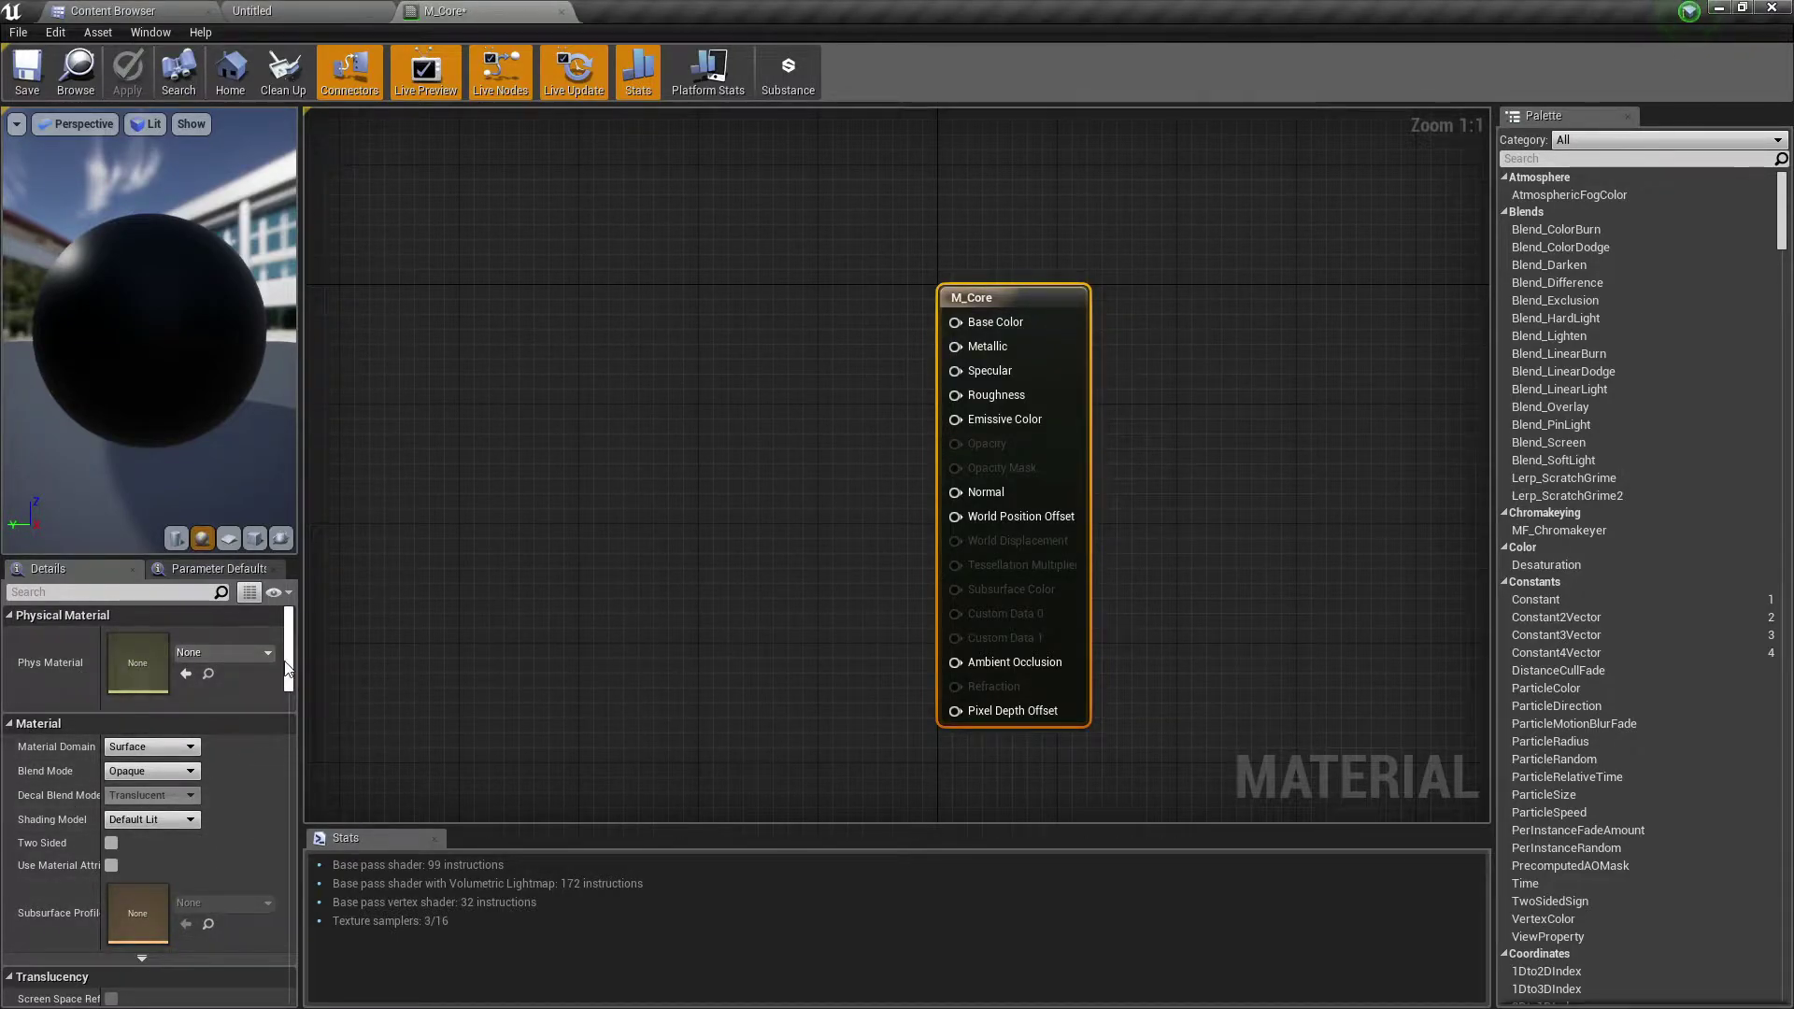
pyautogui.scroll(-2, 291, 668)
pyautogui.moveTo(290, 668)
pyautogui.mouseDown()
pyautogui.moveTo(308, 958)
pyautogui.moveTo(269, 678)
pyautogui.moveTo(286, 644)
pyautogui.mouseUp()
pyautogui.click(194, 771)
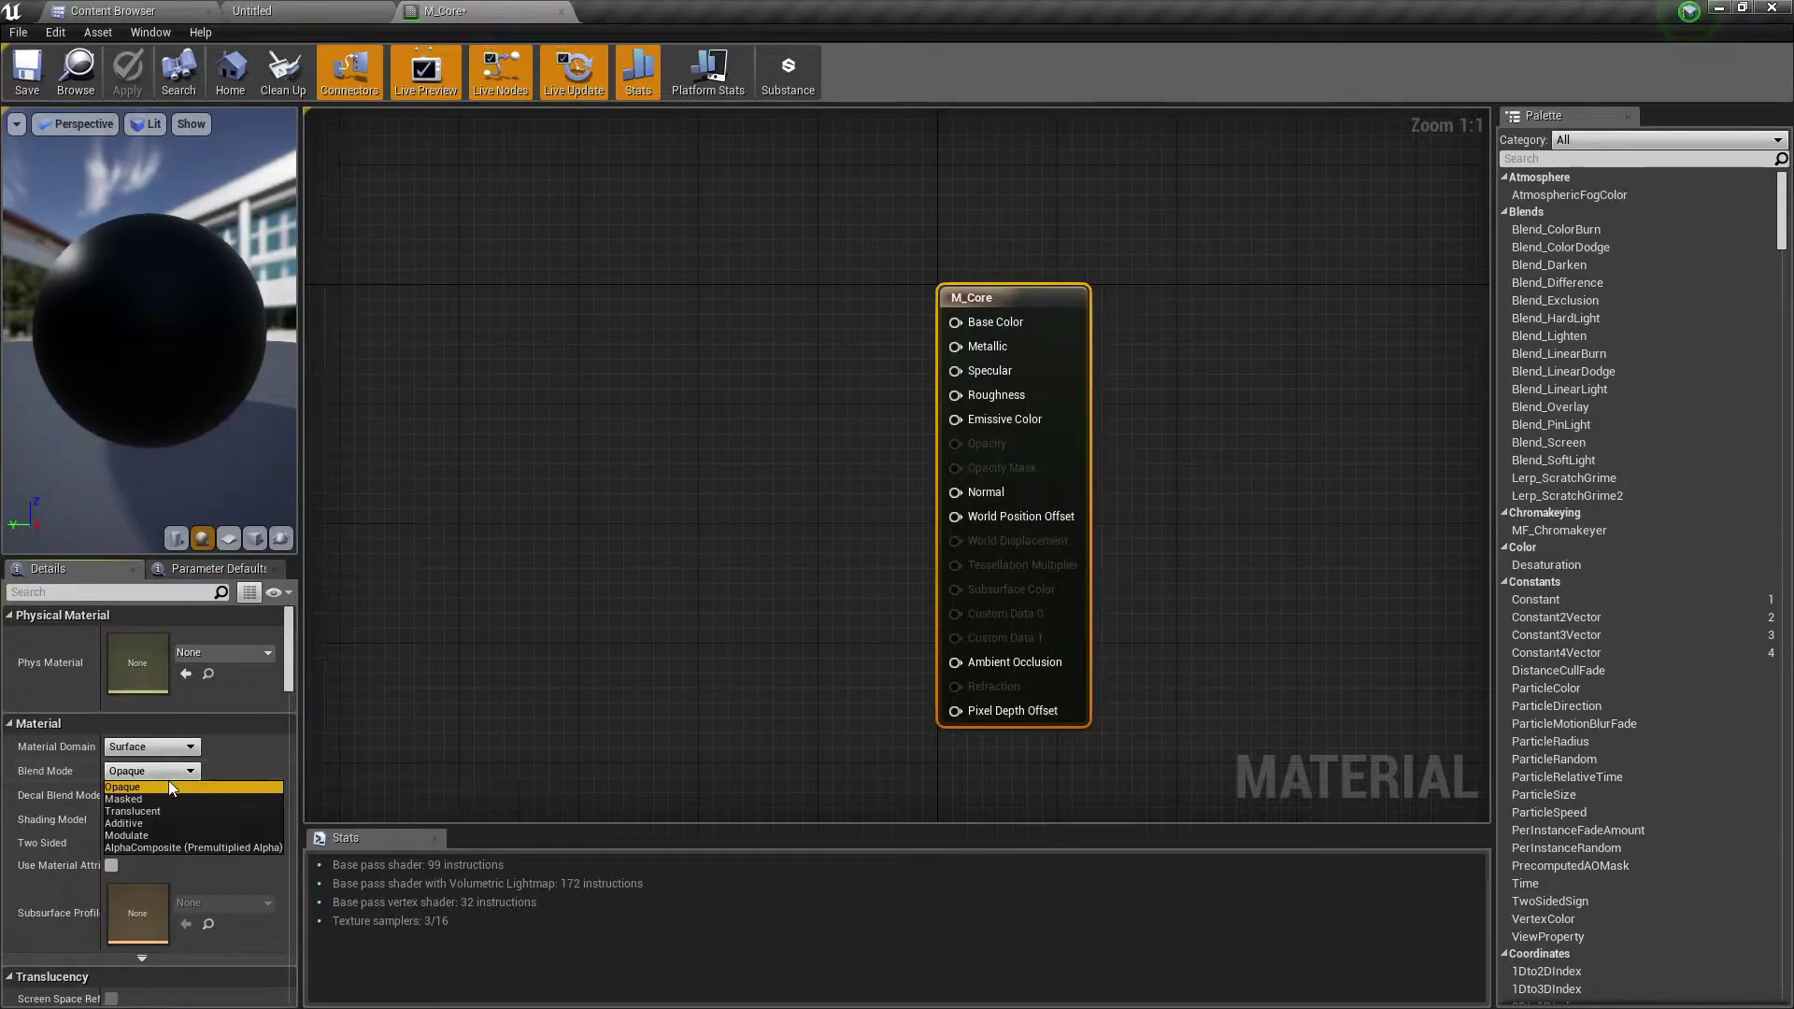
pyautogui.click(139, 787)
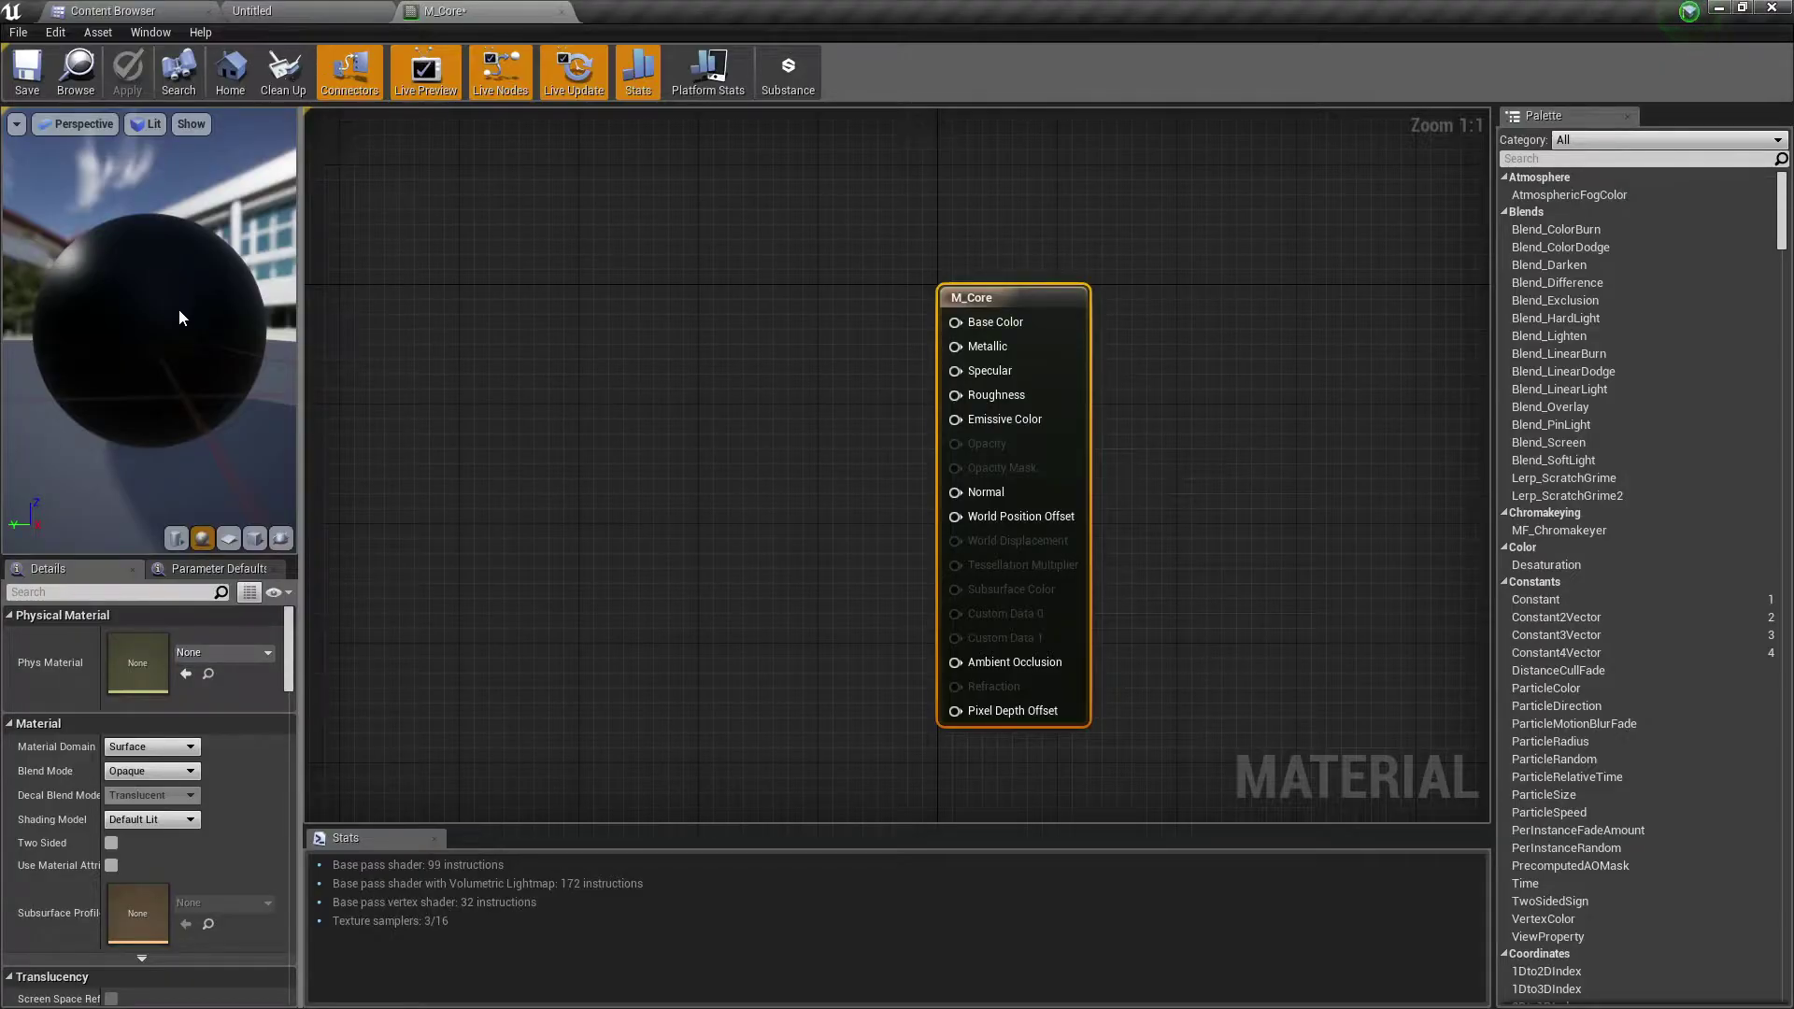
pyautogui.click(180, 771)
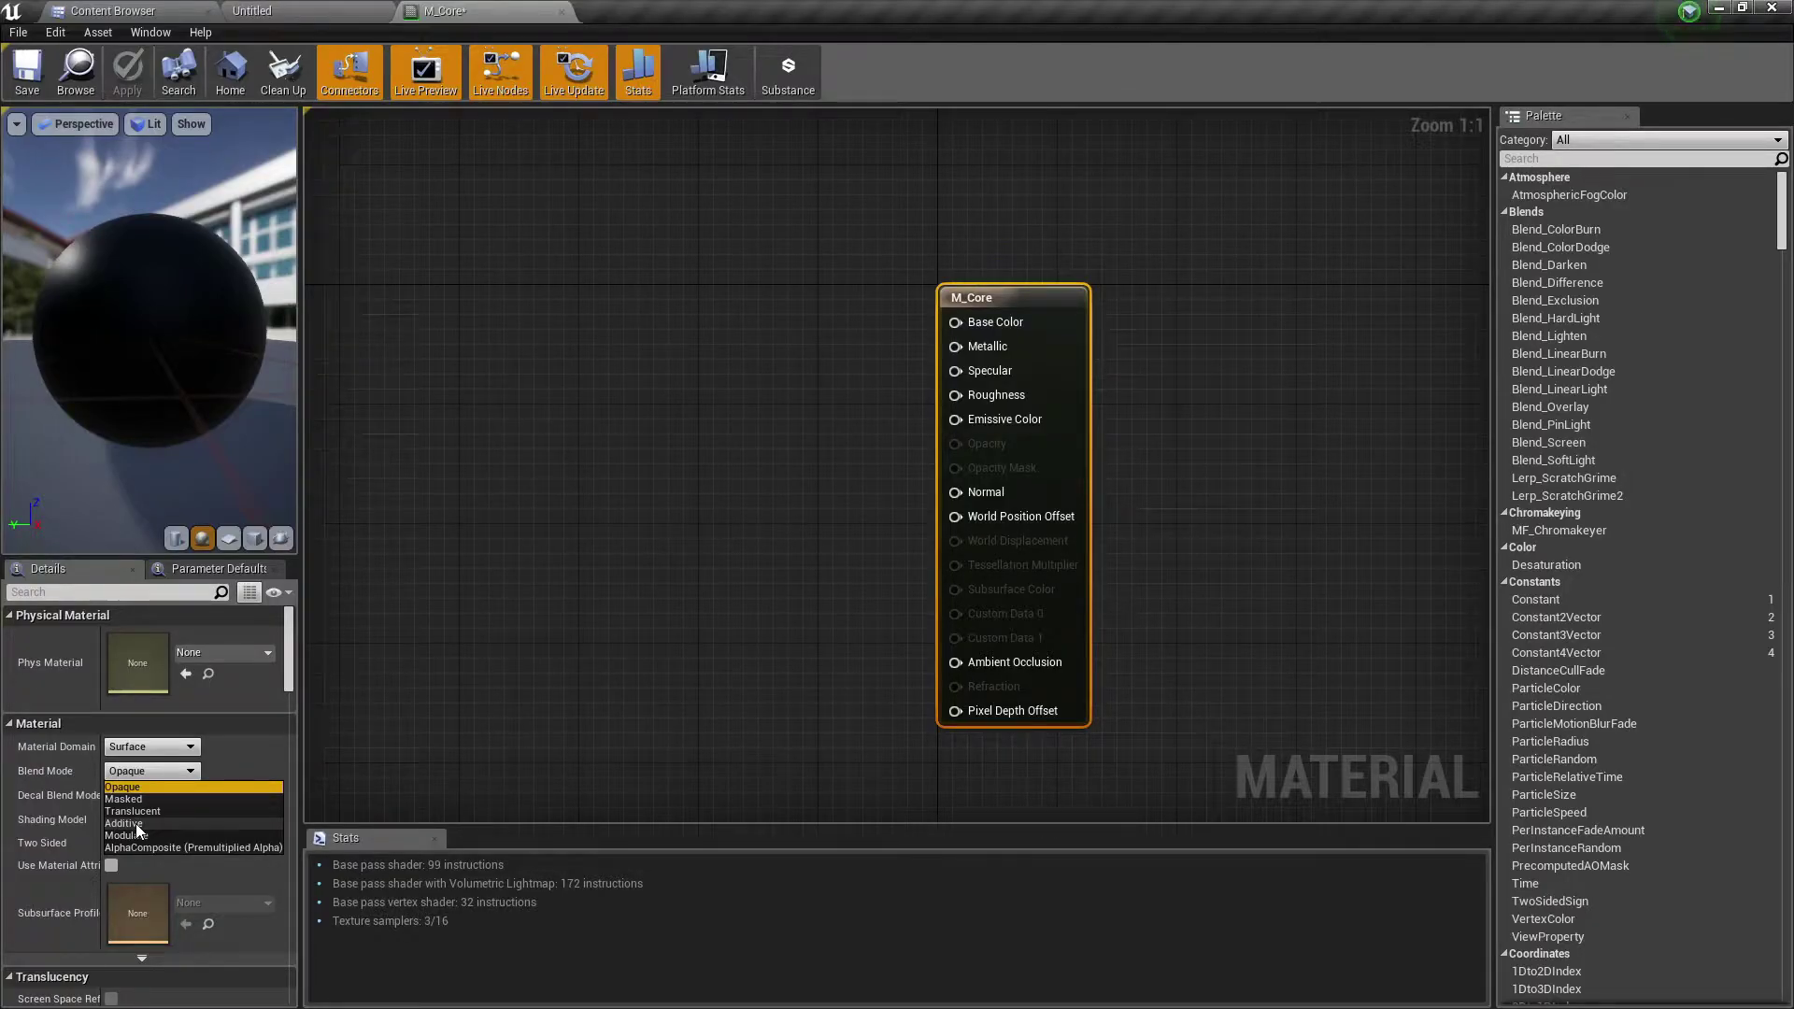
pyautogui.click(503, 351)
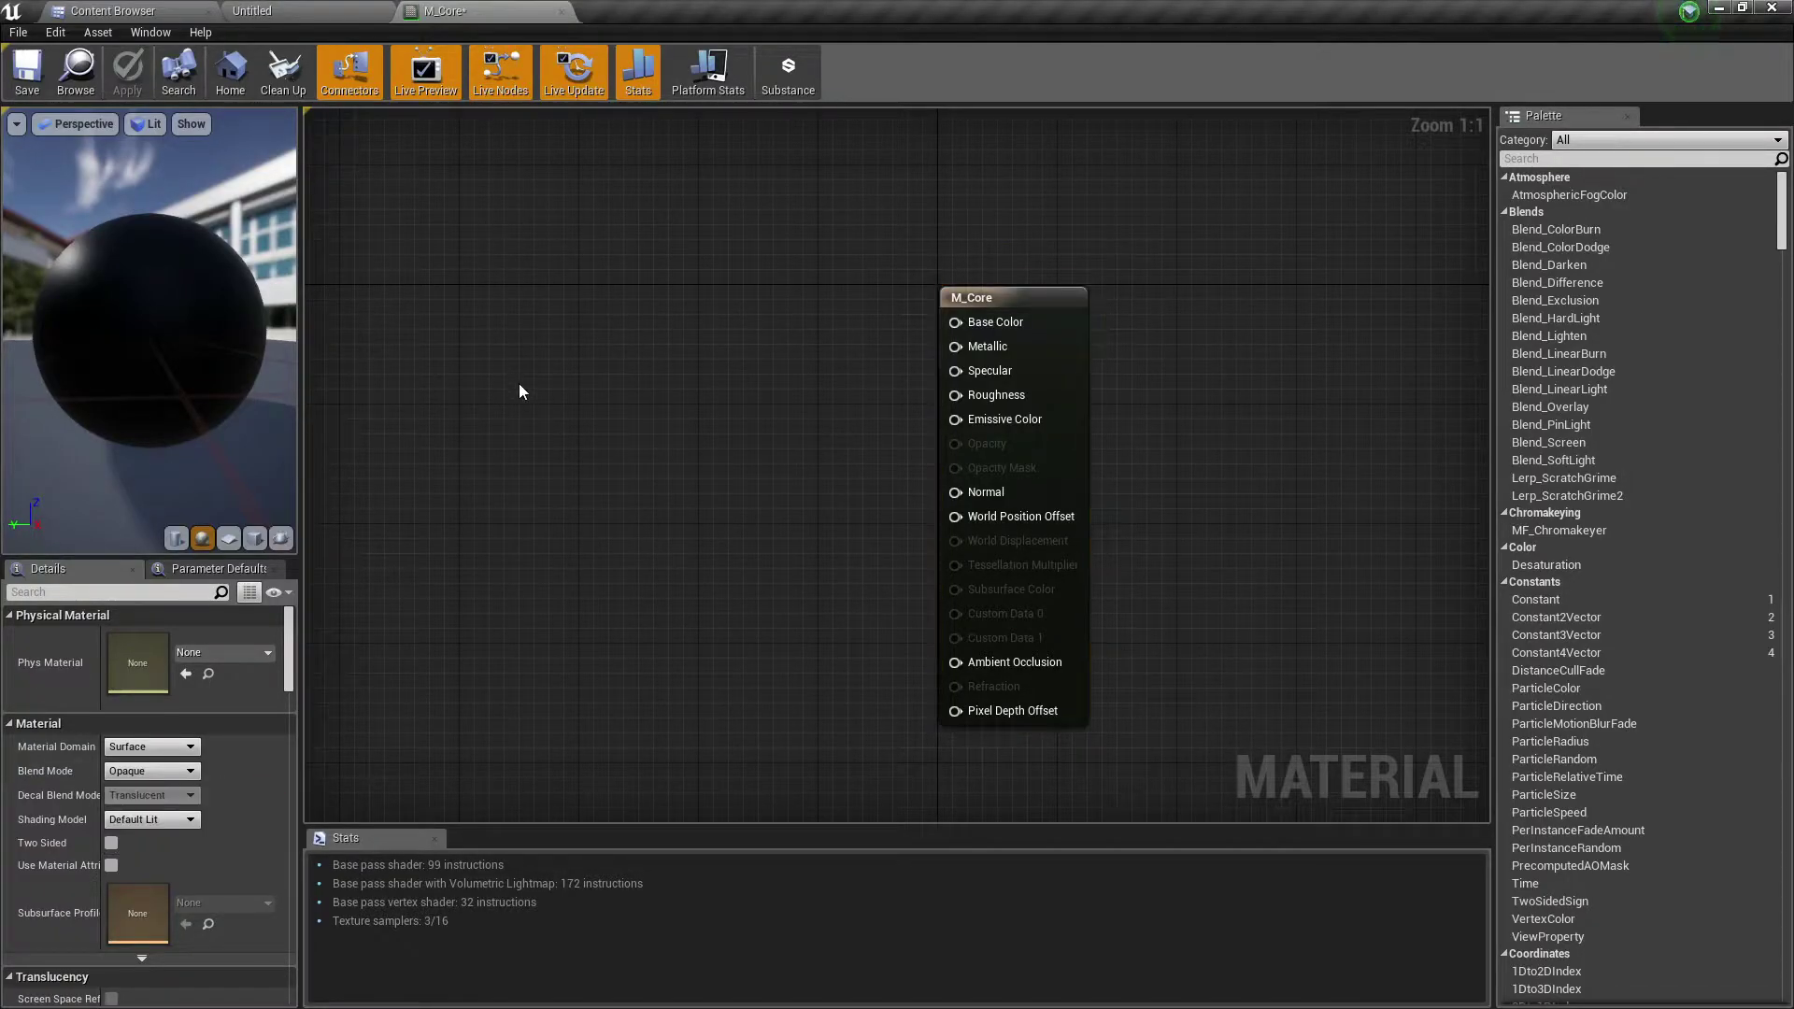
pyautogui.moveTo(215, 359)
pyautogui.mouseDown()
pyautogui.moveTo(163, 355)
pyautogui.moveTo(196, 350)
pyautogui.mouseUp()
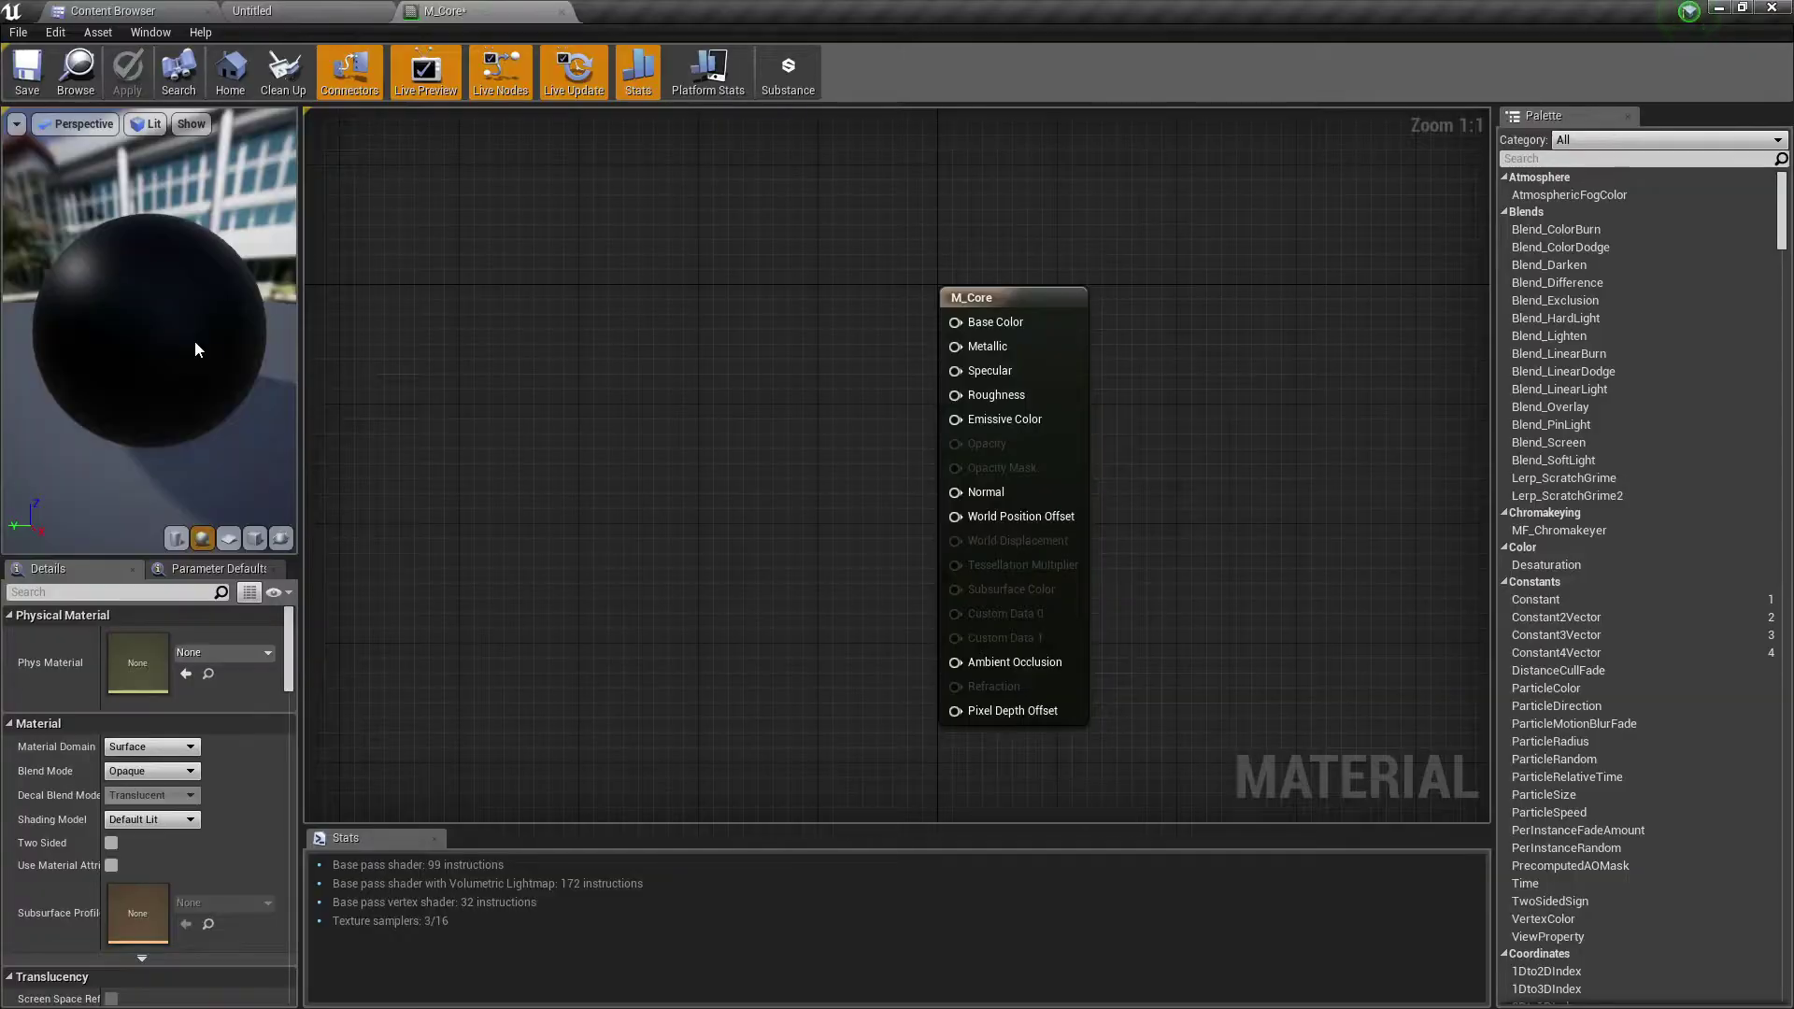
pyautogui.click(154, 773)
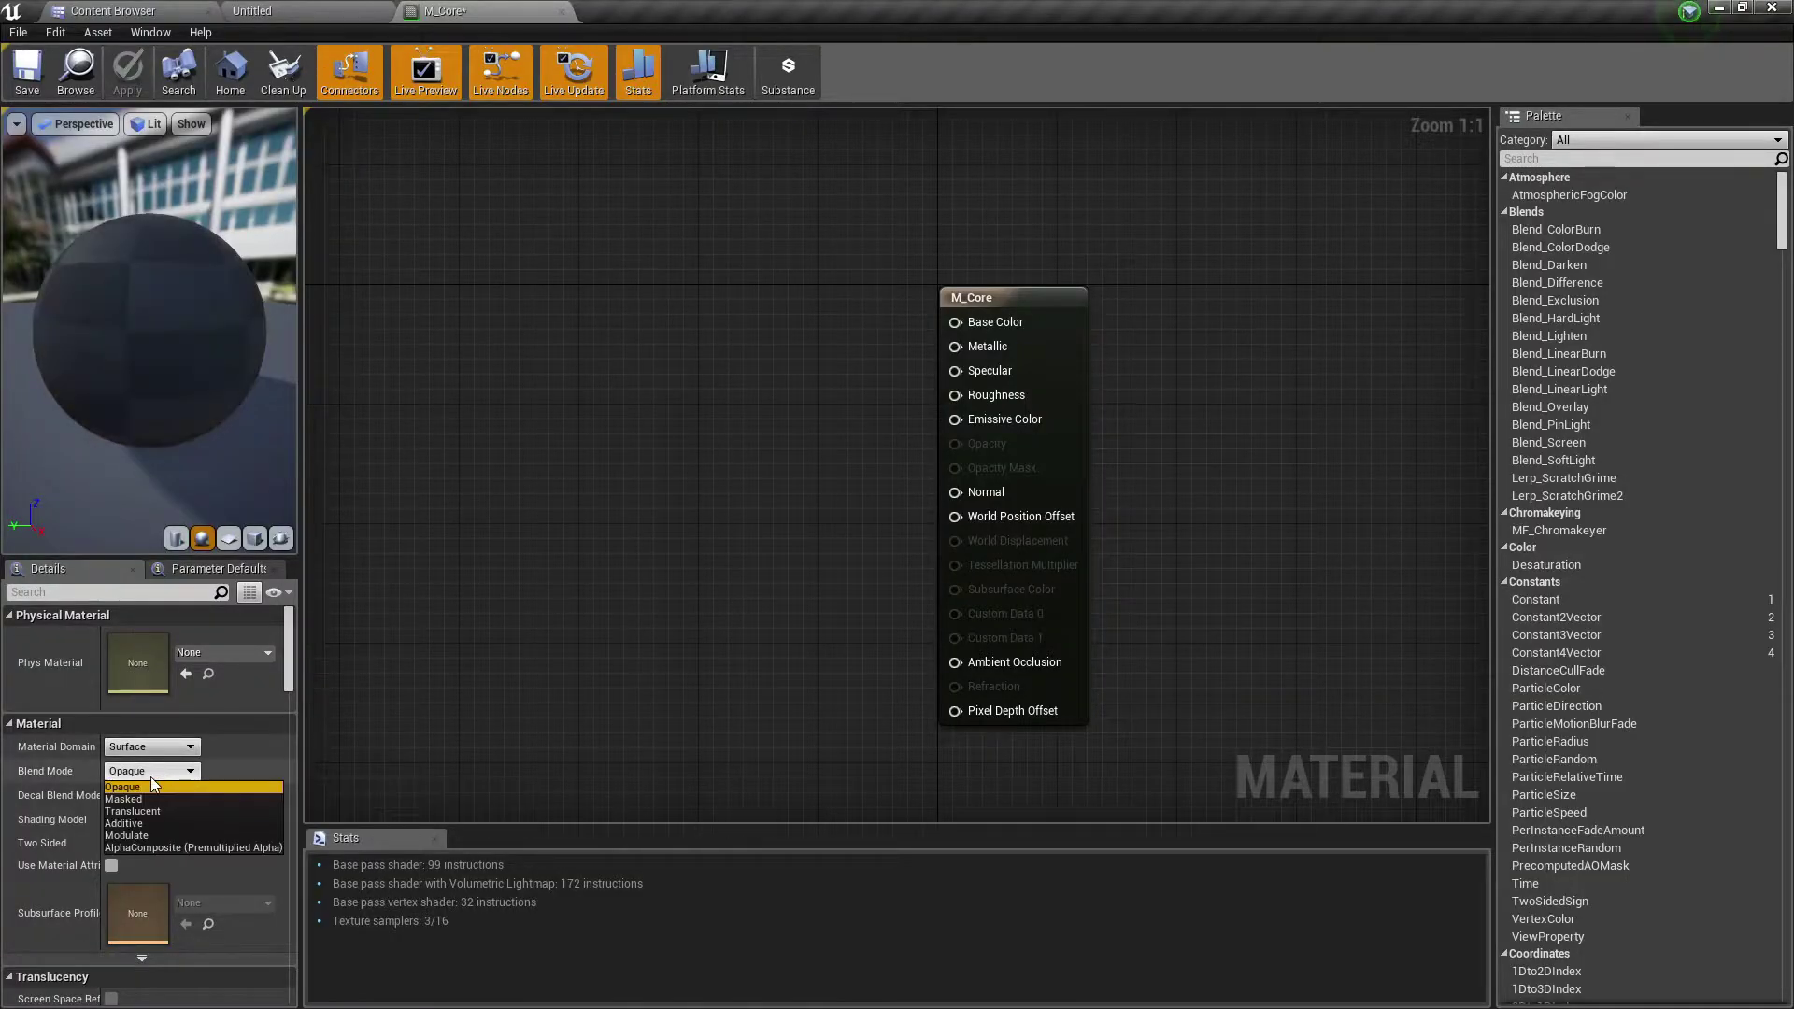
pyautogui.click(137, 787)
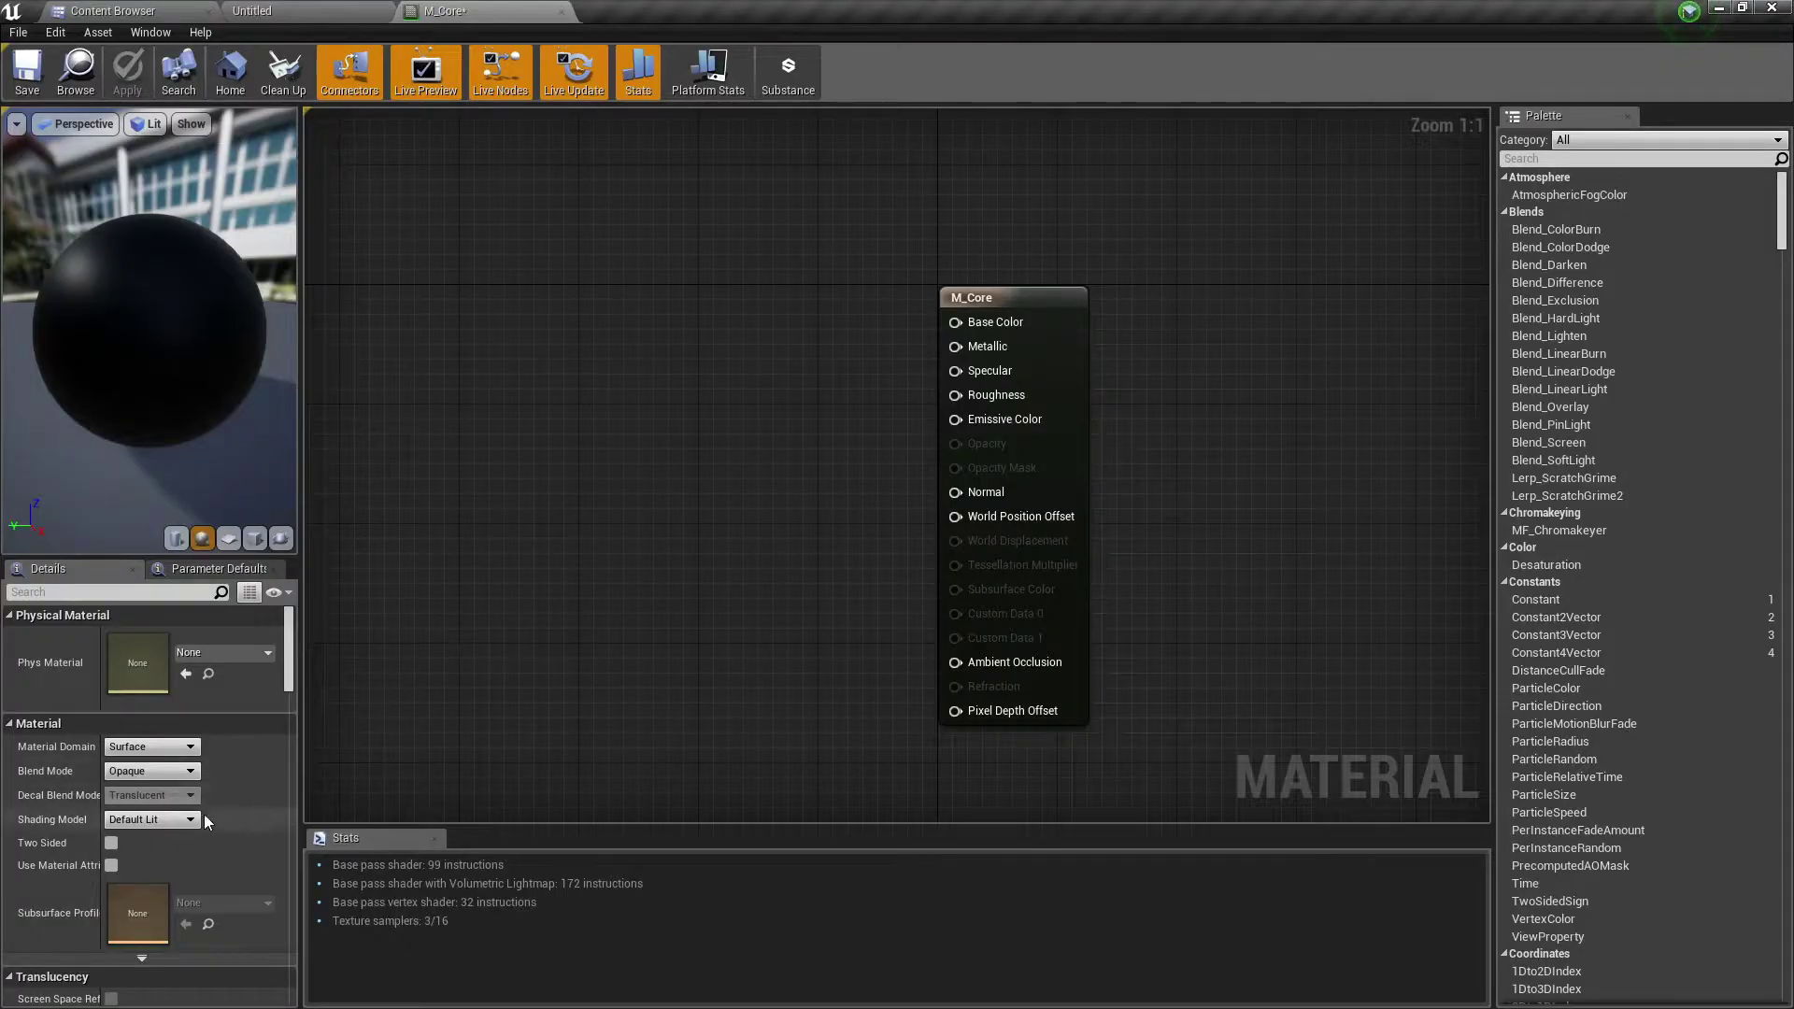
# Step: Set M_Core's Shading Model to Unlit in the Details panel
pyautogui.click(173, 821)
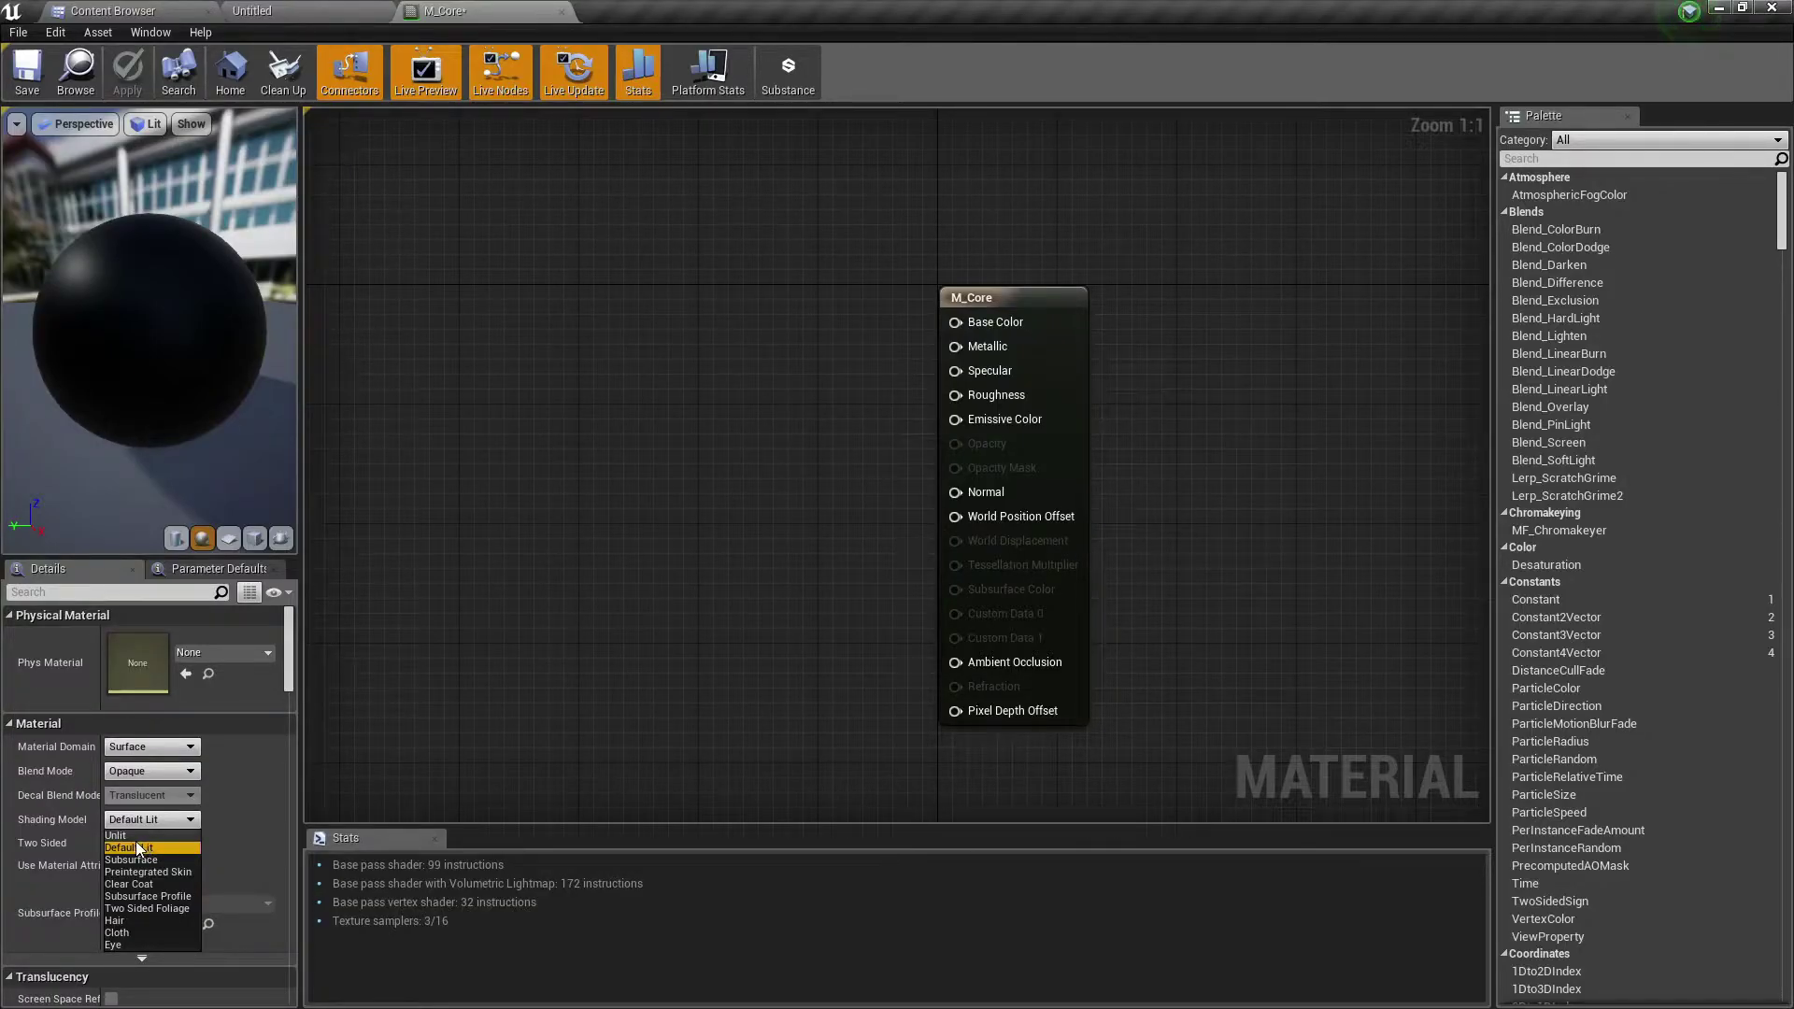
pyautogui.click(134, 836)
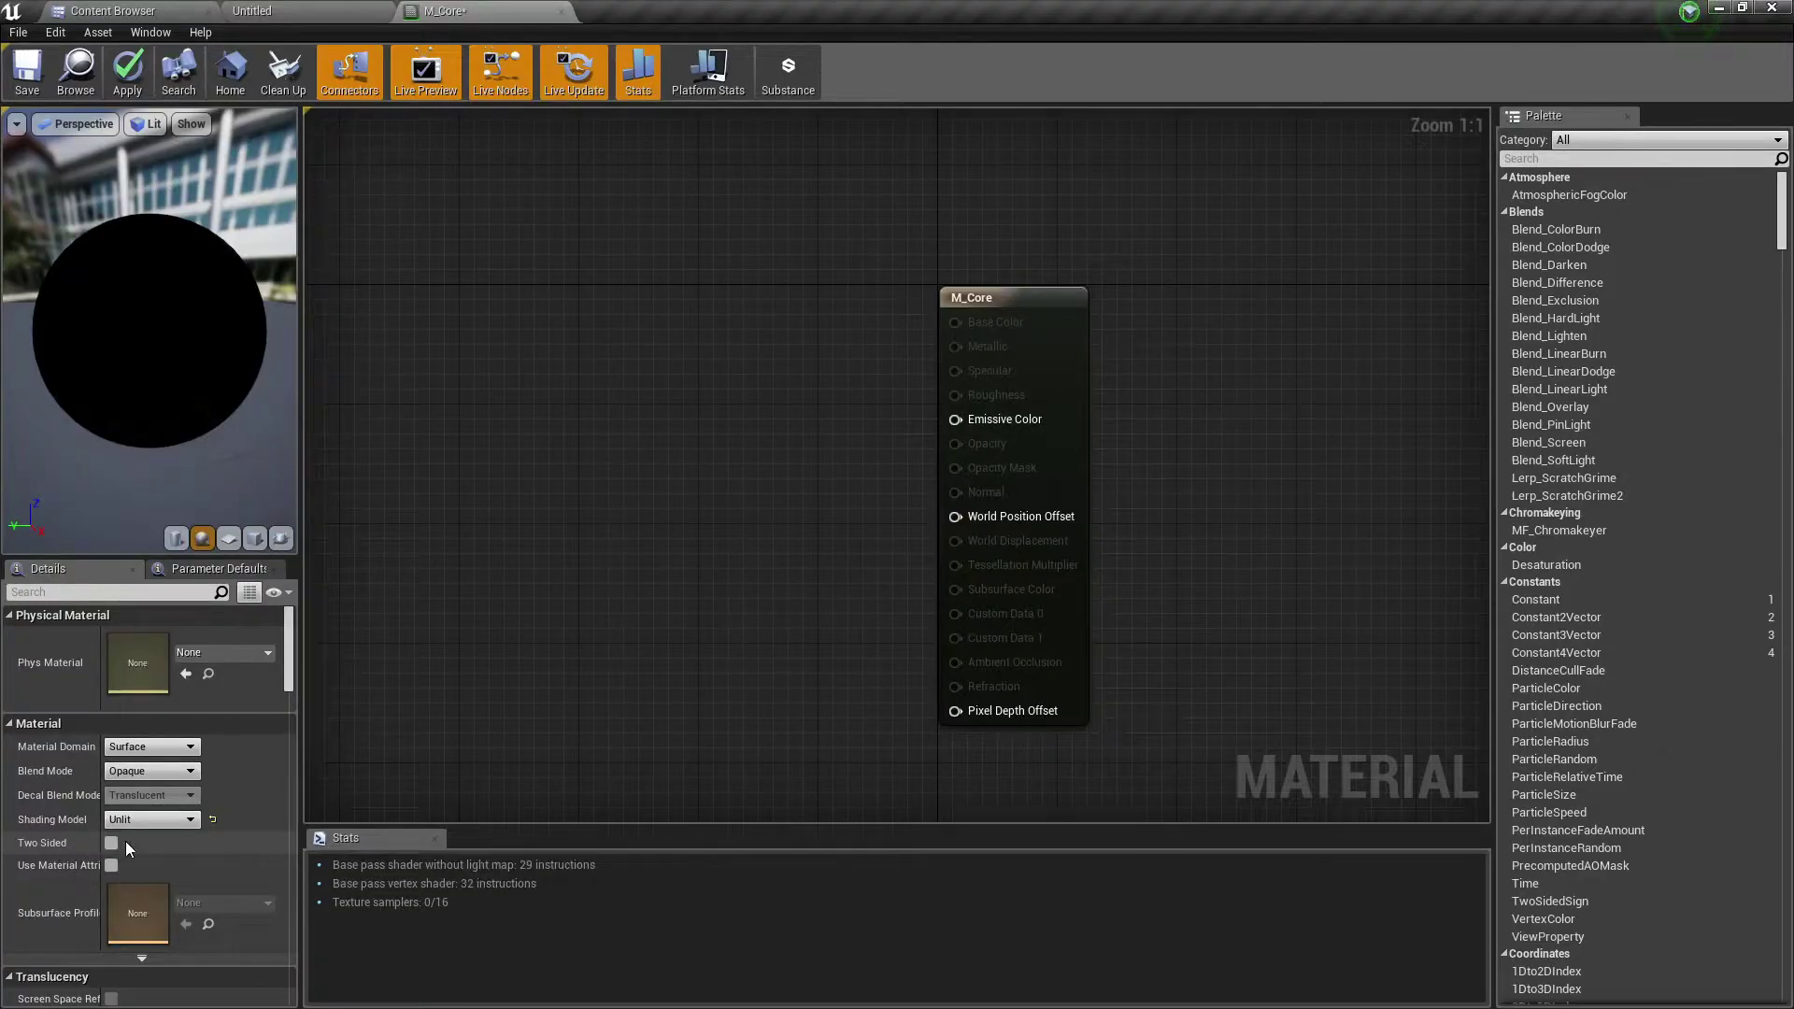
# Step: Switch the material preview to a flat plane and orbit to view its back
pyautogui.click(229, 539)
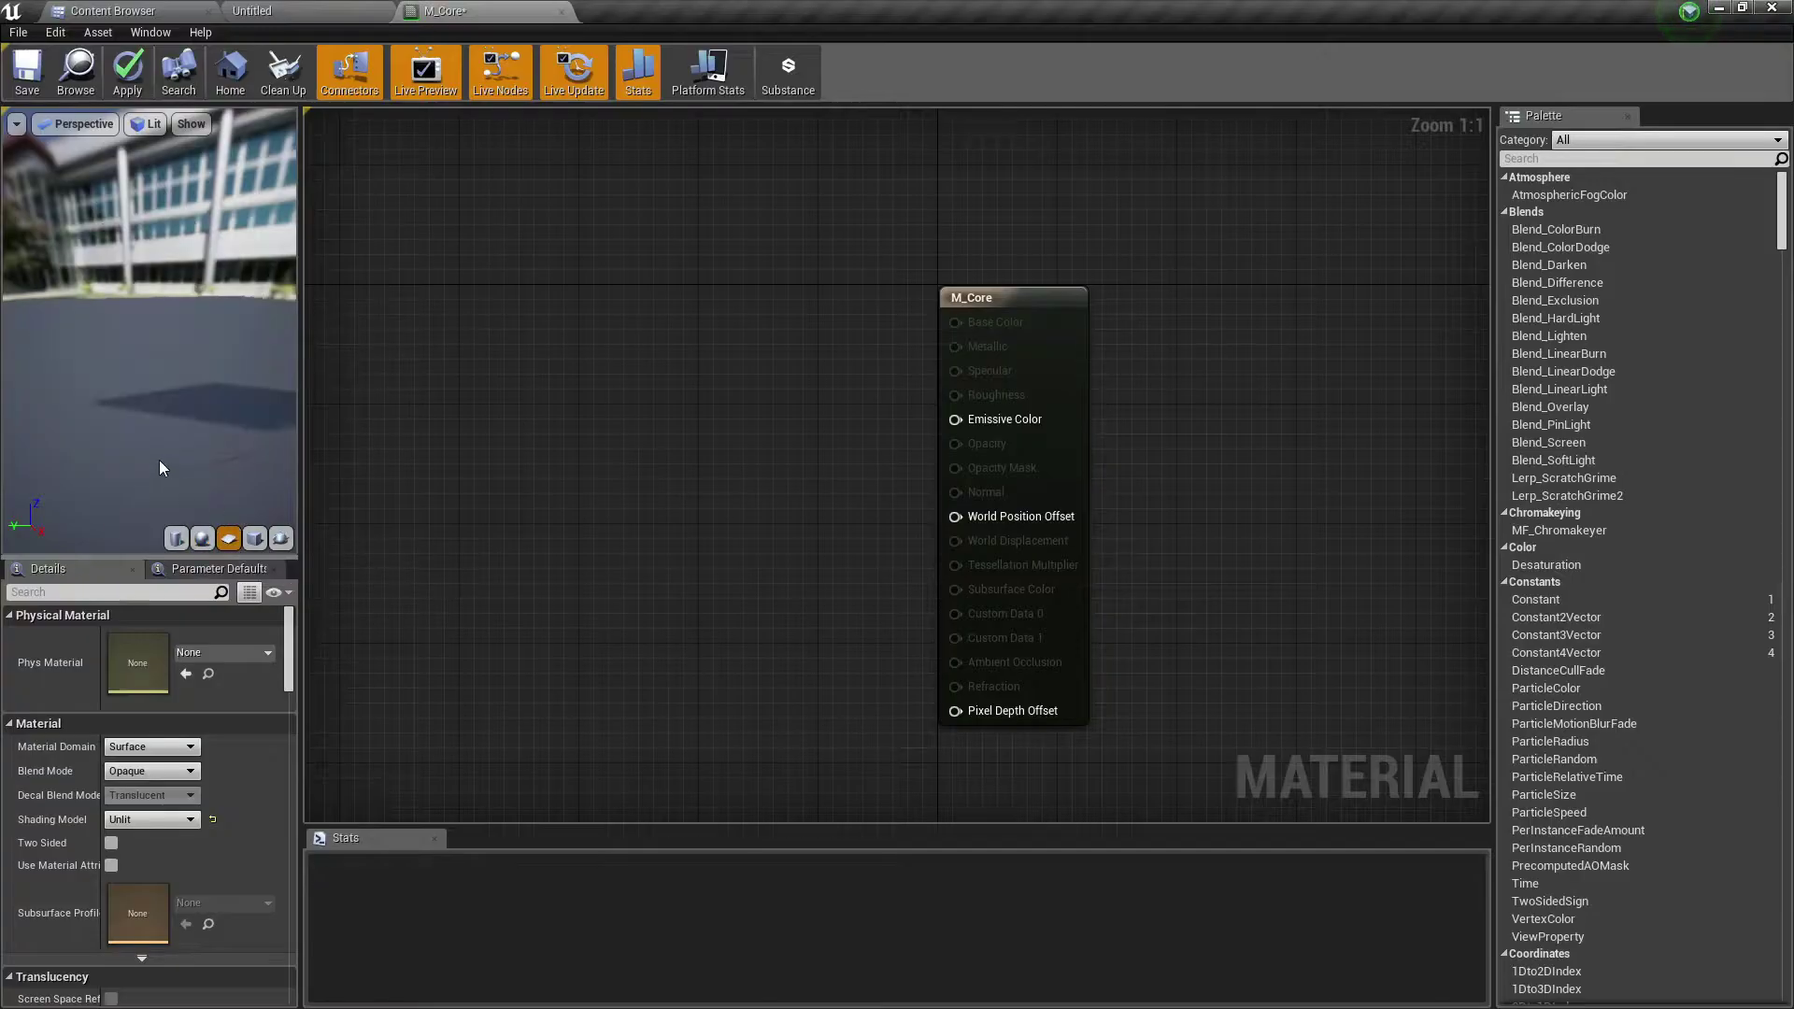
pyautogui.moveTo(186, 411)
pyautogui.mouseDown()
pyautogui.moveTo(243, 392)
pyautogui.moveTo(215, 404)
pyautogui.mouseUp()
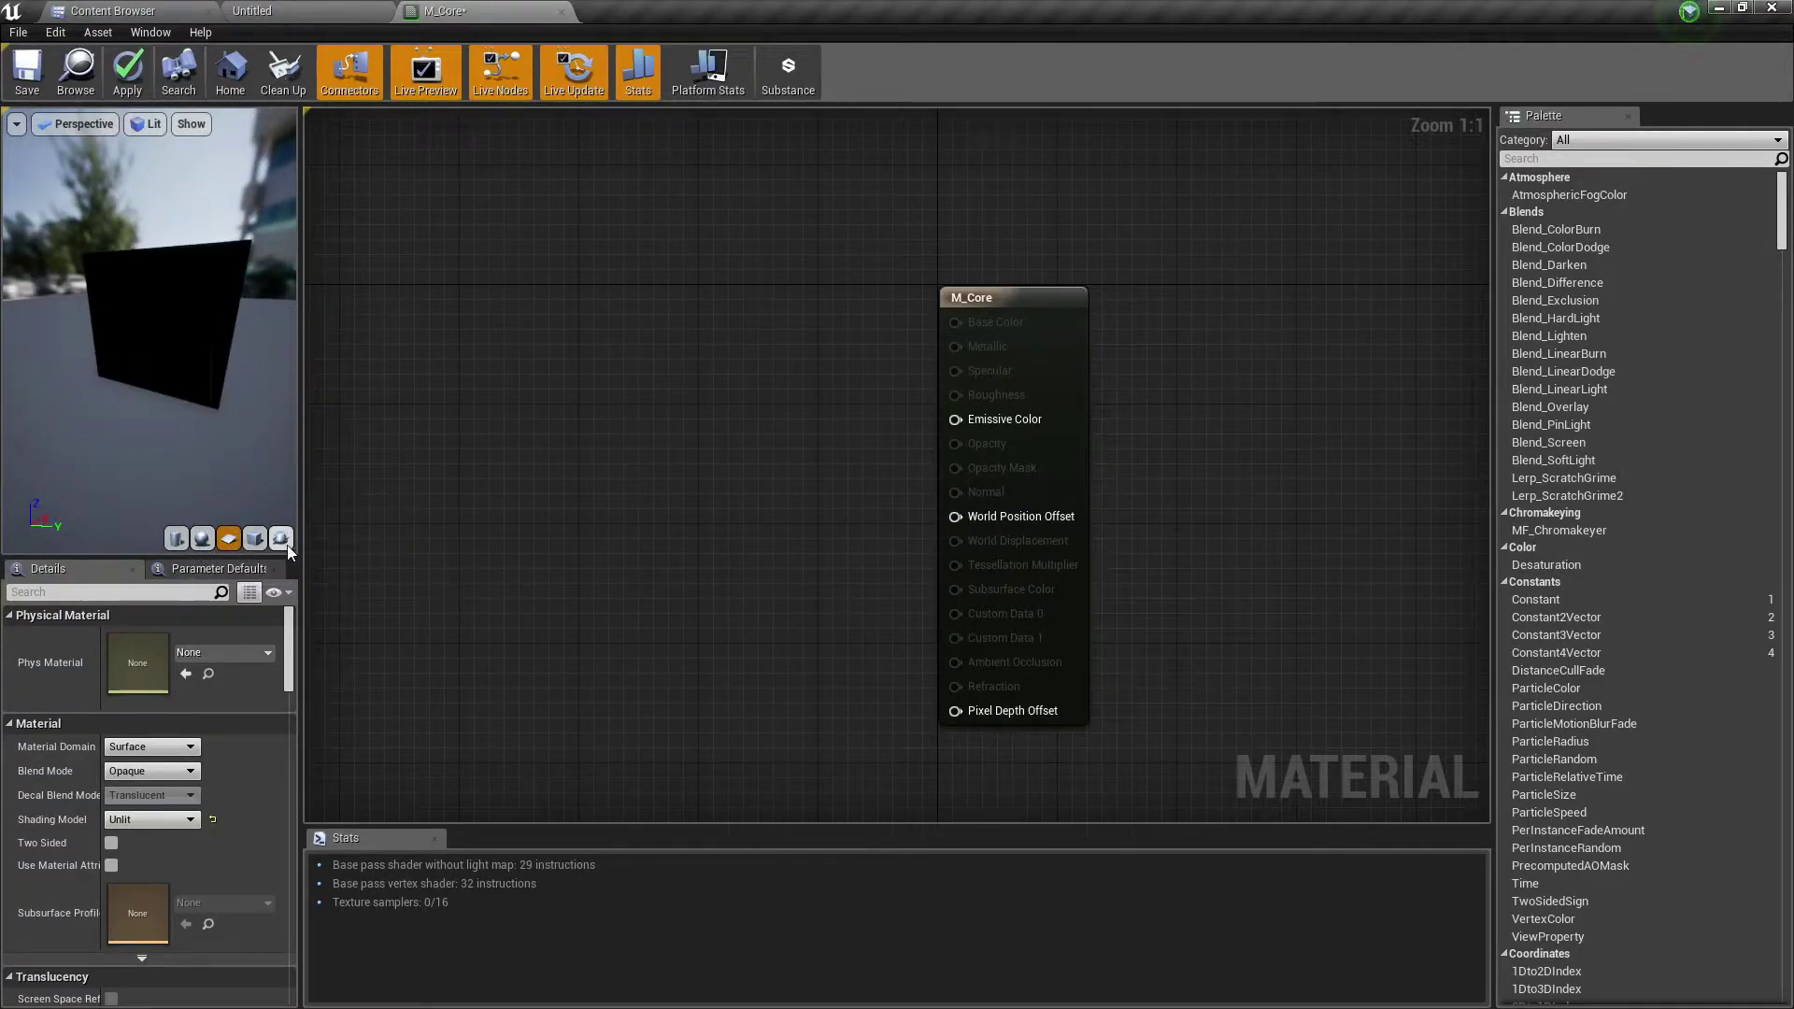
pyautogui.click(202, 539)
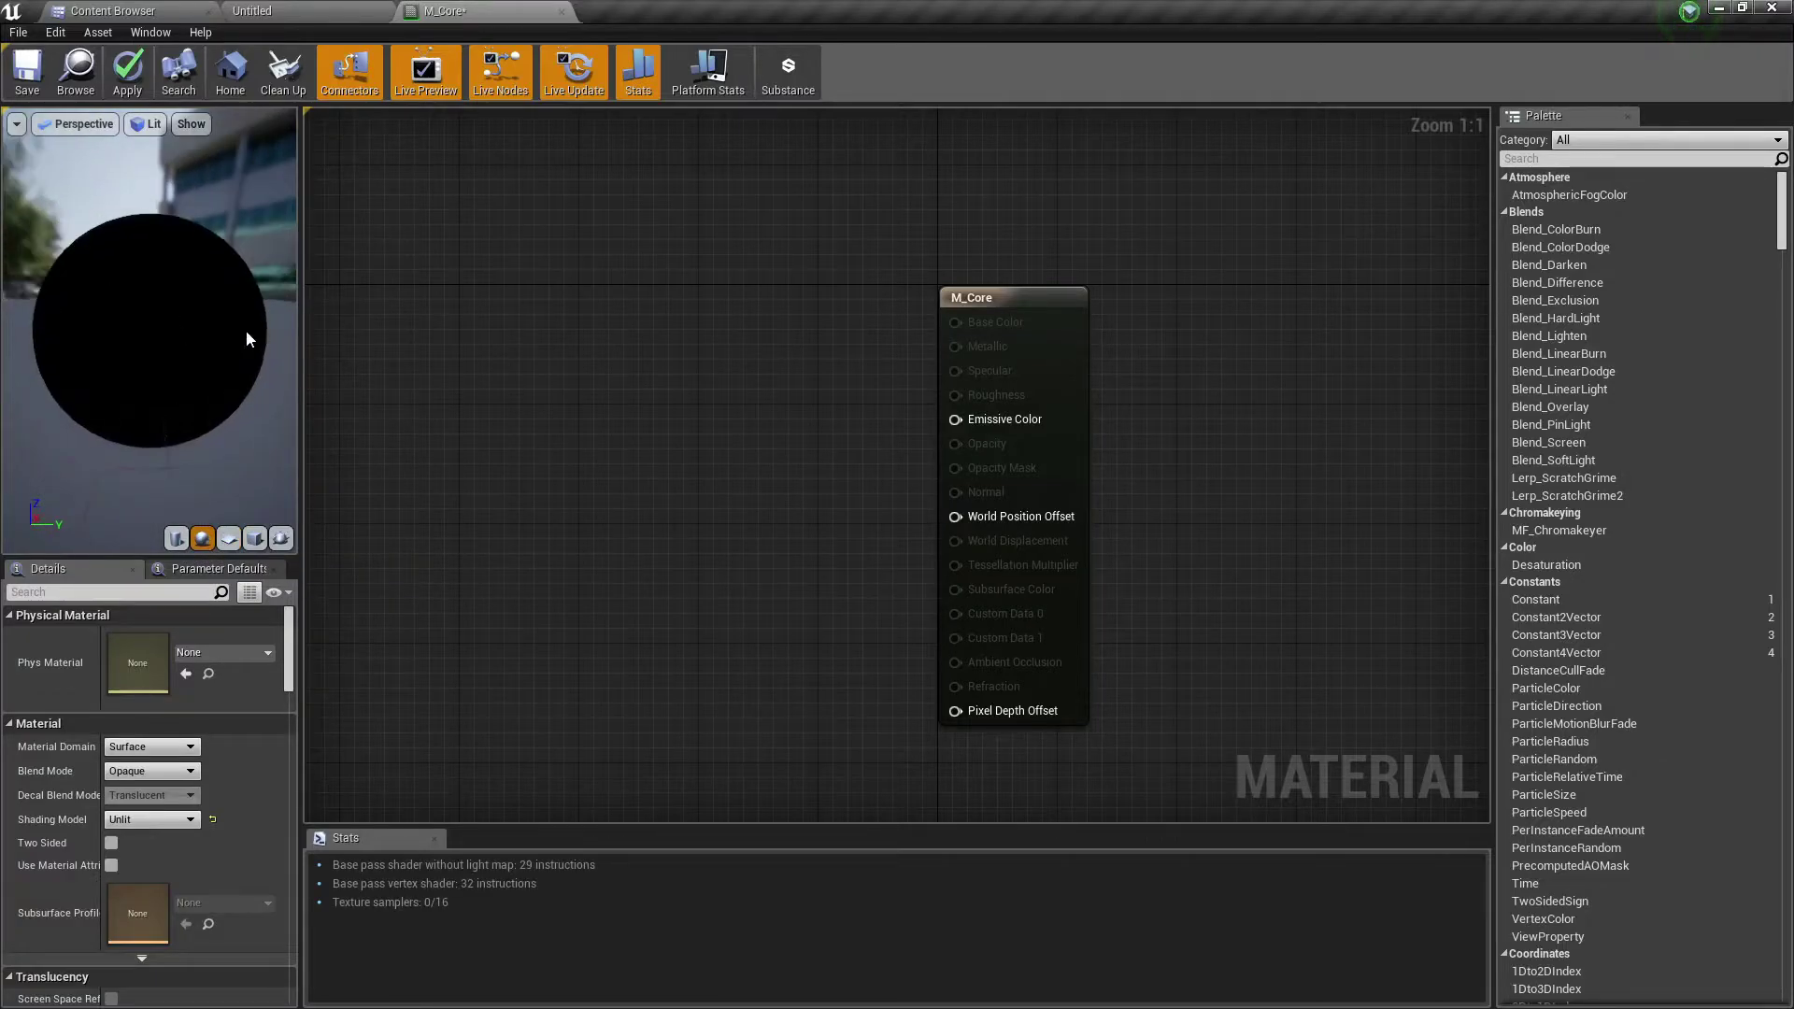
pyautogui.click(229, 539)
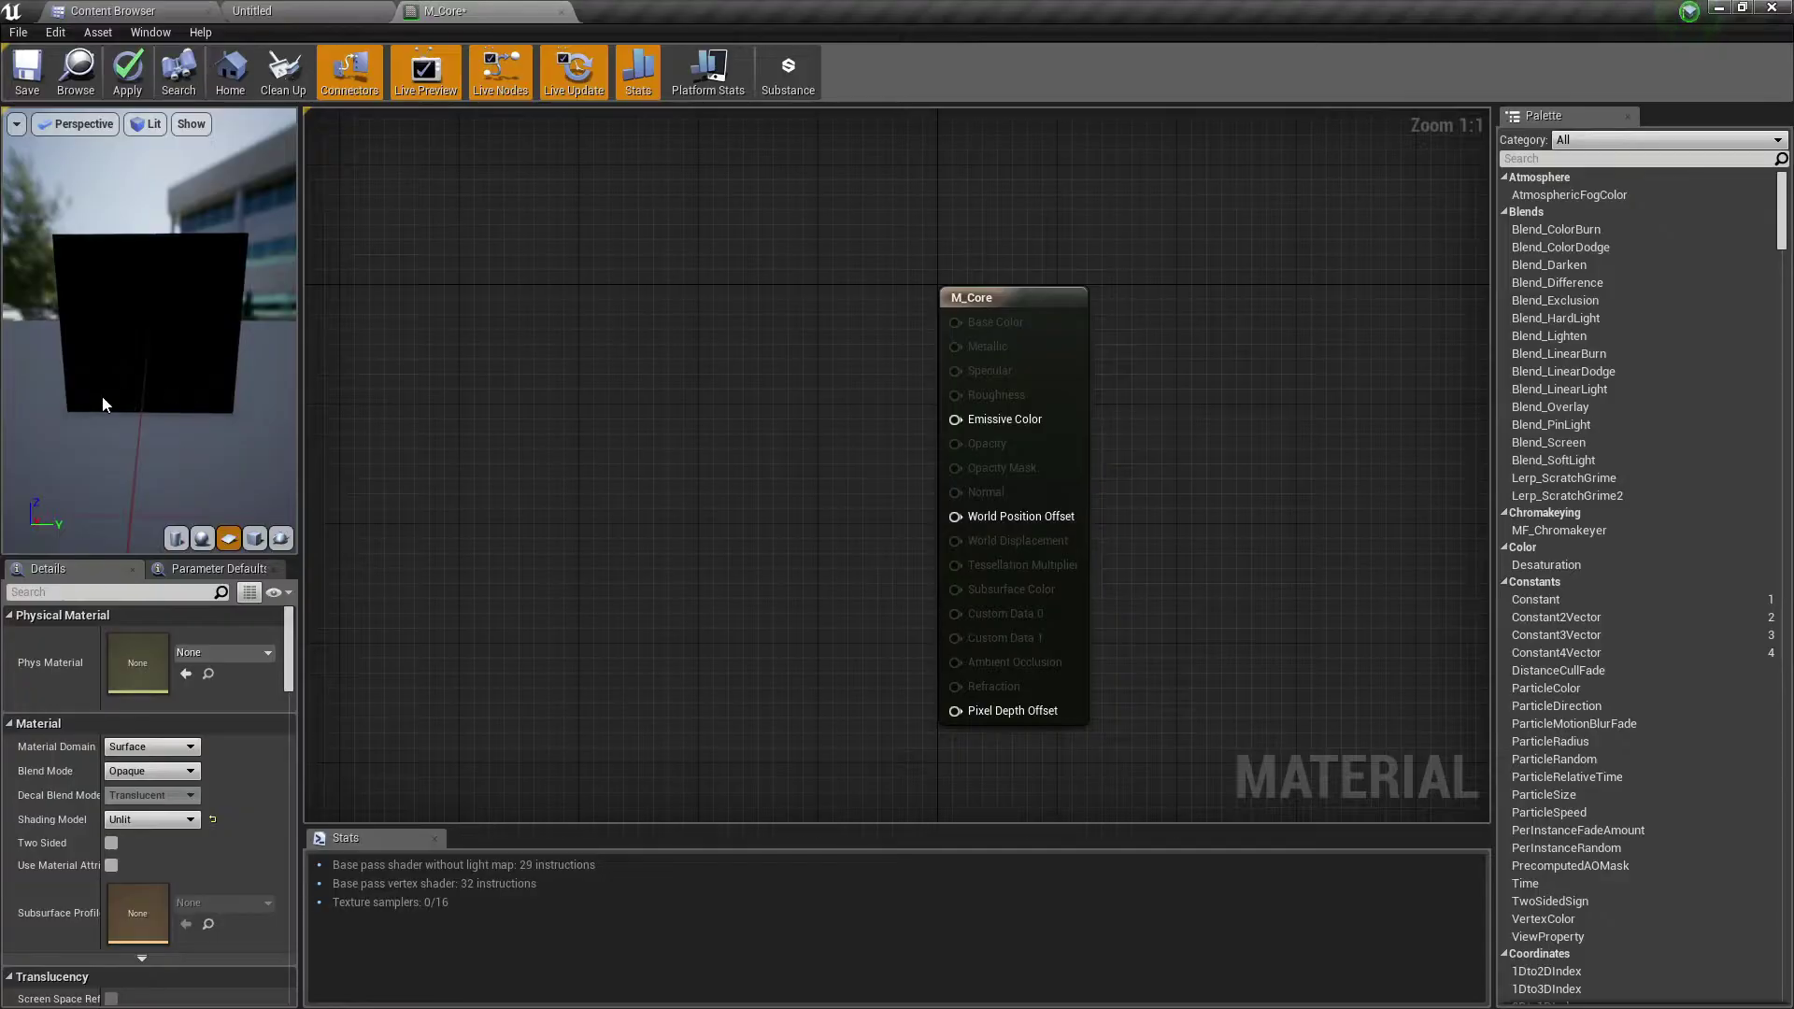
pyautogui.moveTo(100, 401); pyautogui.dragTo(103, 641)
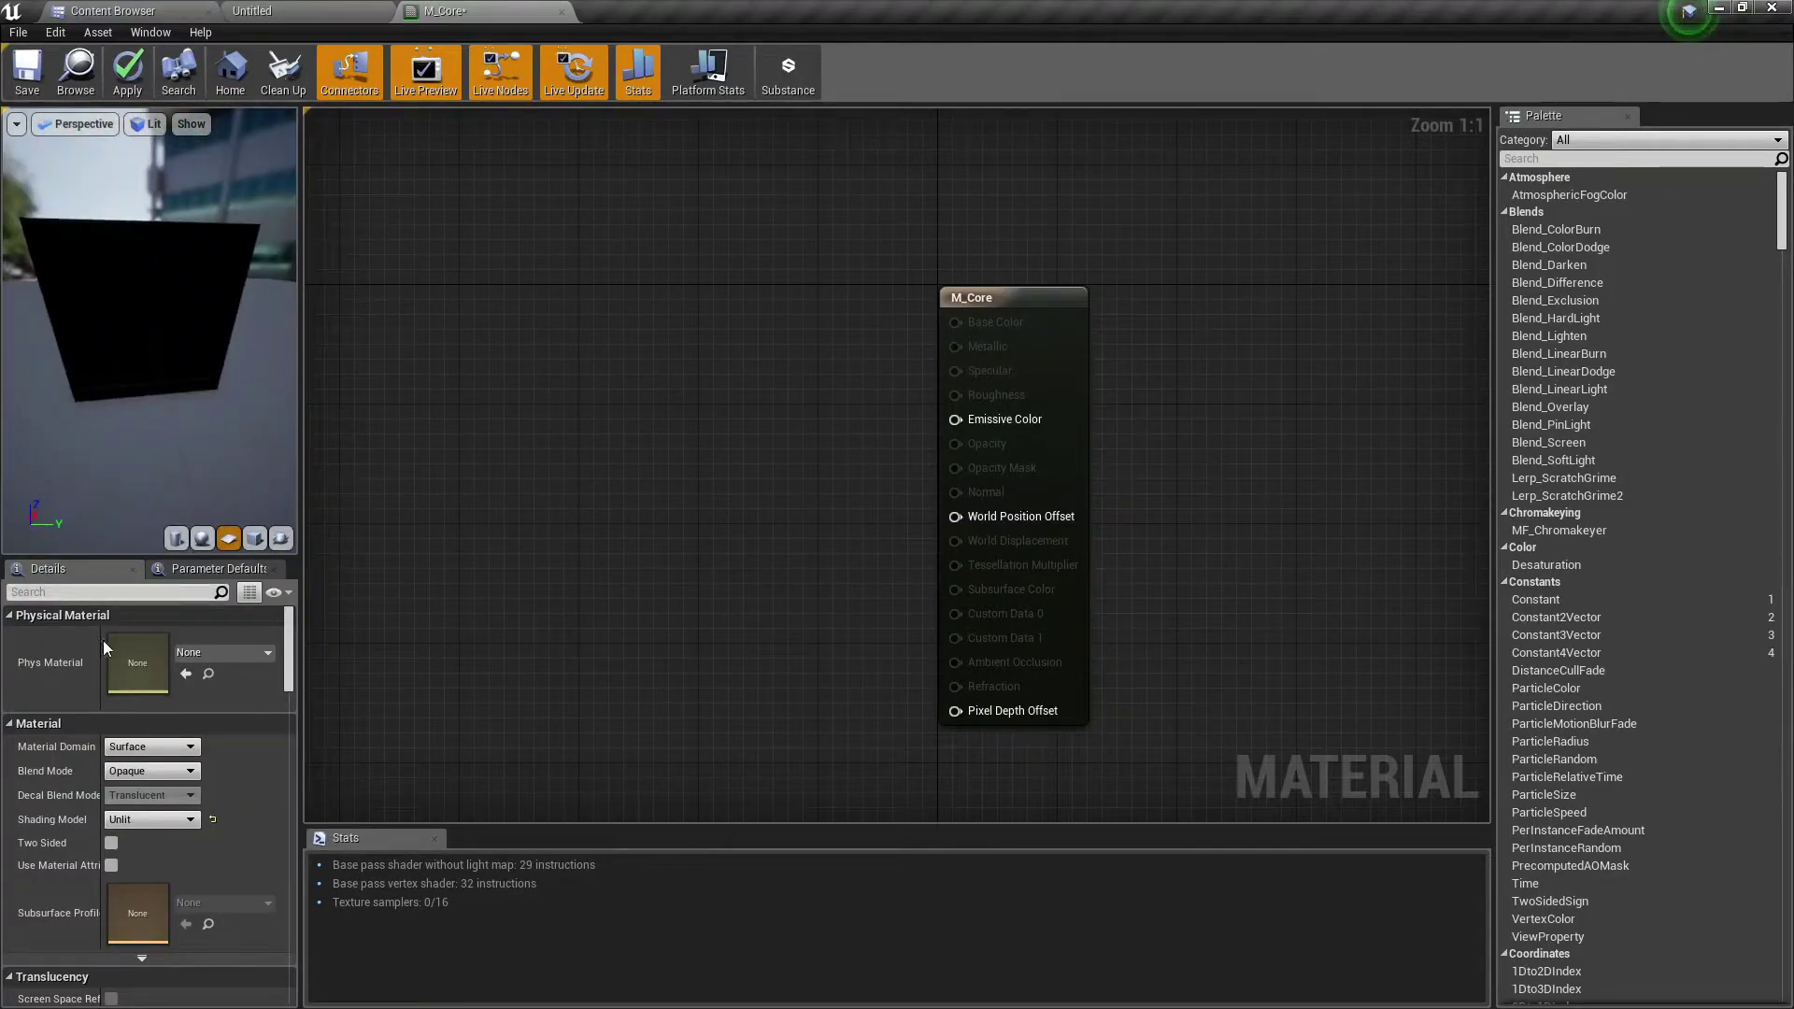
# Step: Try Two Sided on the plane preview, then turn it back off
pyautogui.click(111, 842)
pyautogui.moveTo(145, 437); pyautogui.dragTo(171, 404)
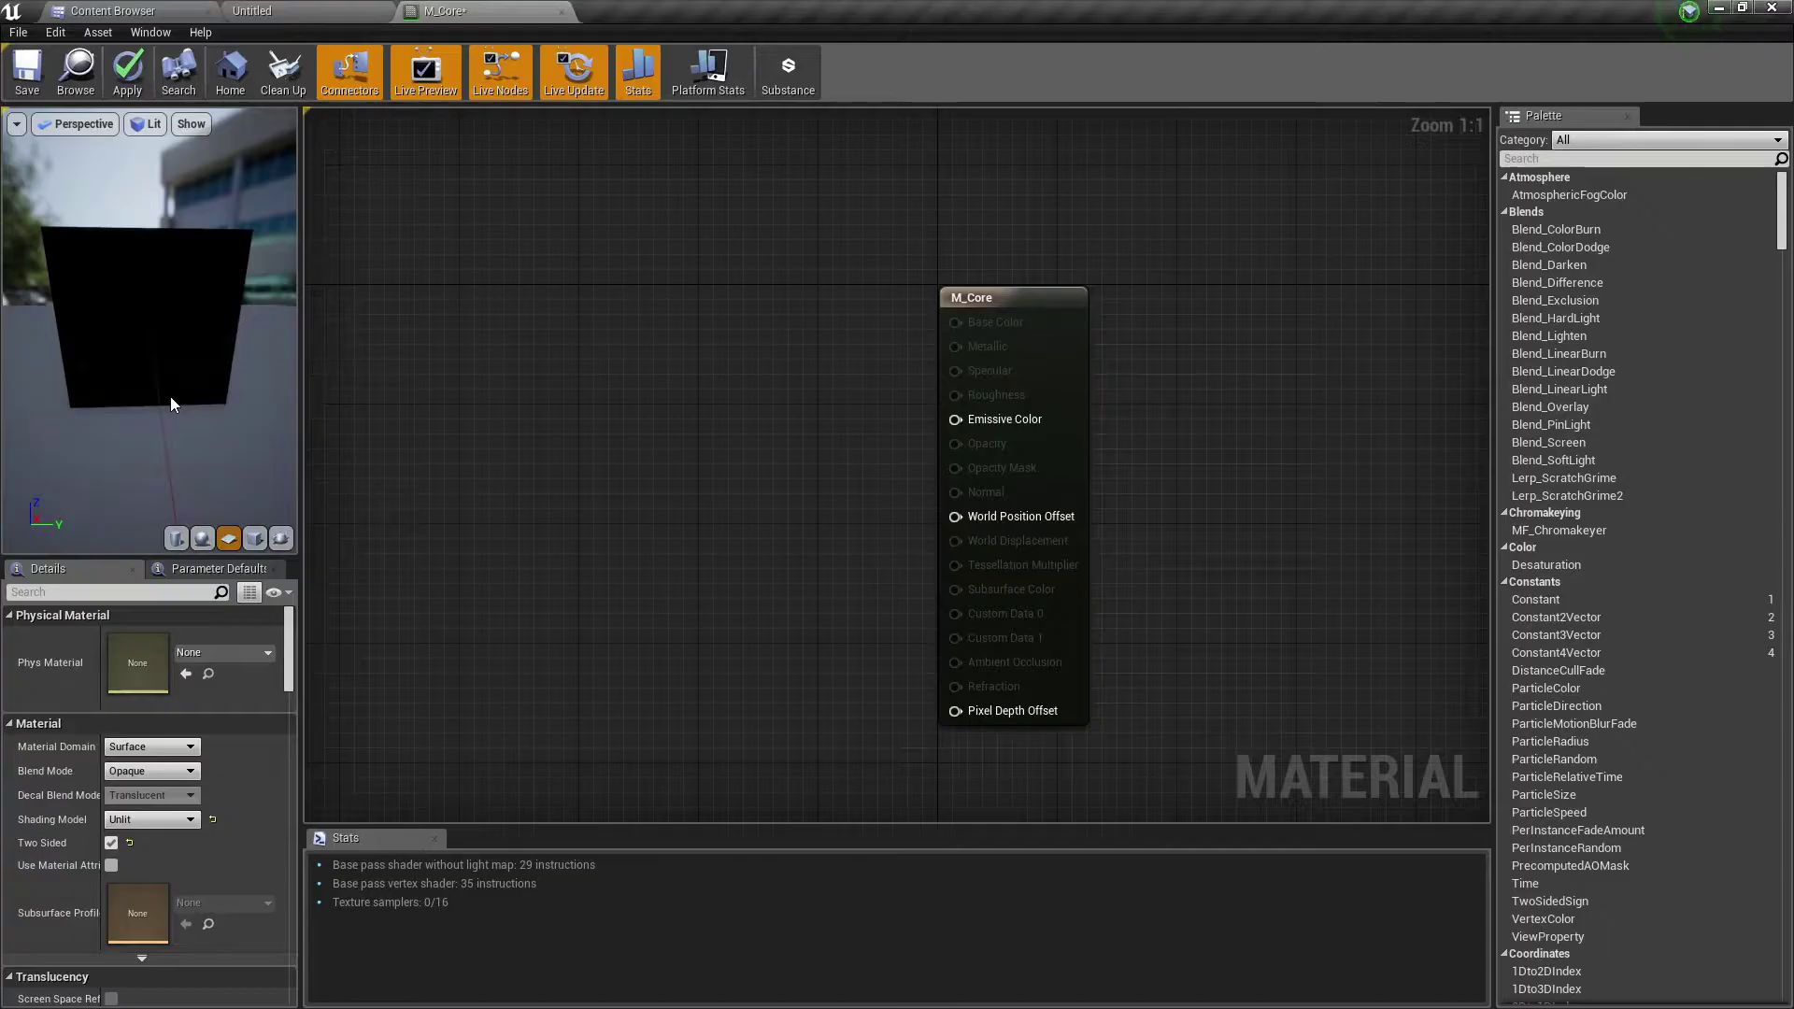
pyautogui.click(112, 842)
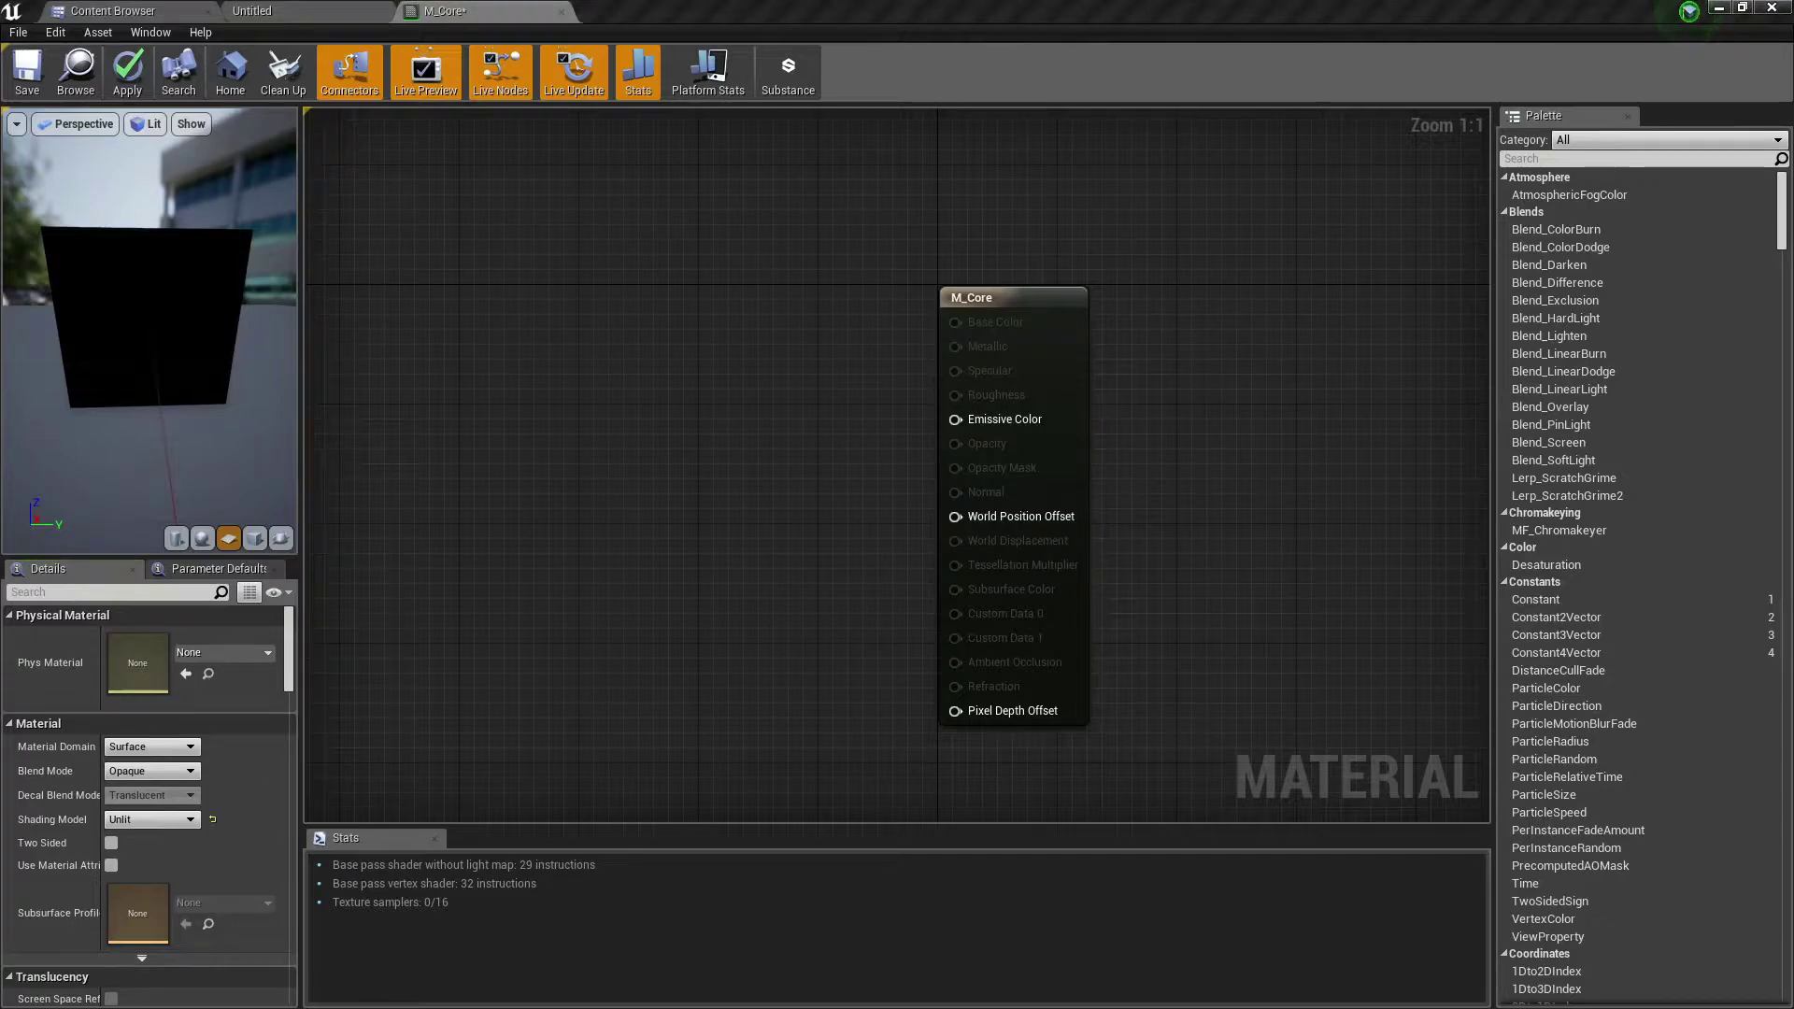
# Step: Add a Constant3Vector node to the left of the M_Core output node
pyautogui.moveTo(703, 426); pyautogui.dragTo(717, 412, button='right')
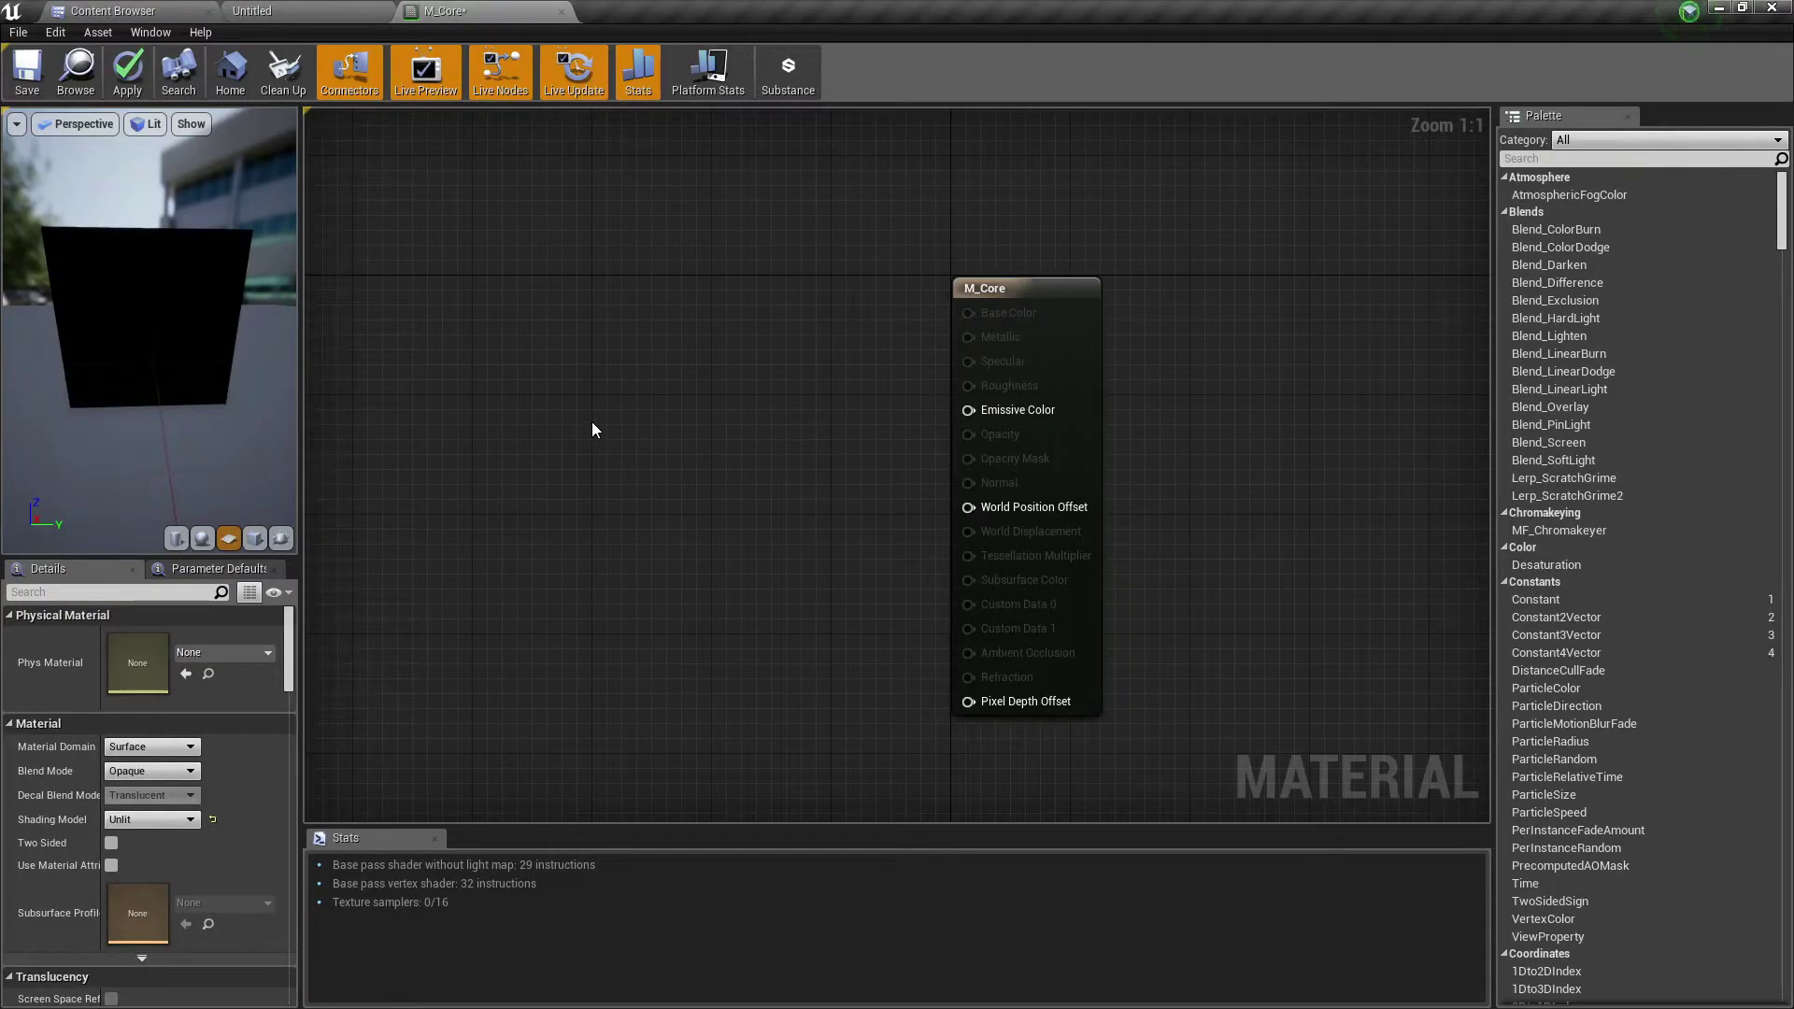
pyautogui.moveTo(591, 422); pyautogui.dragTo(753, 447, button='right')
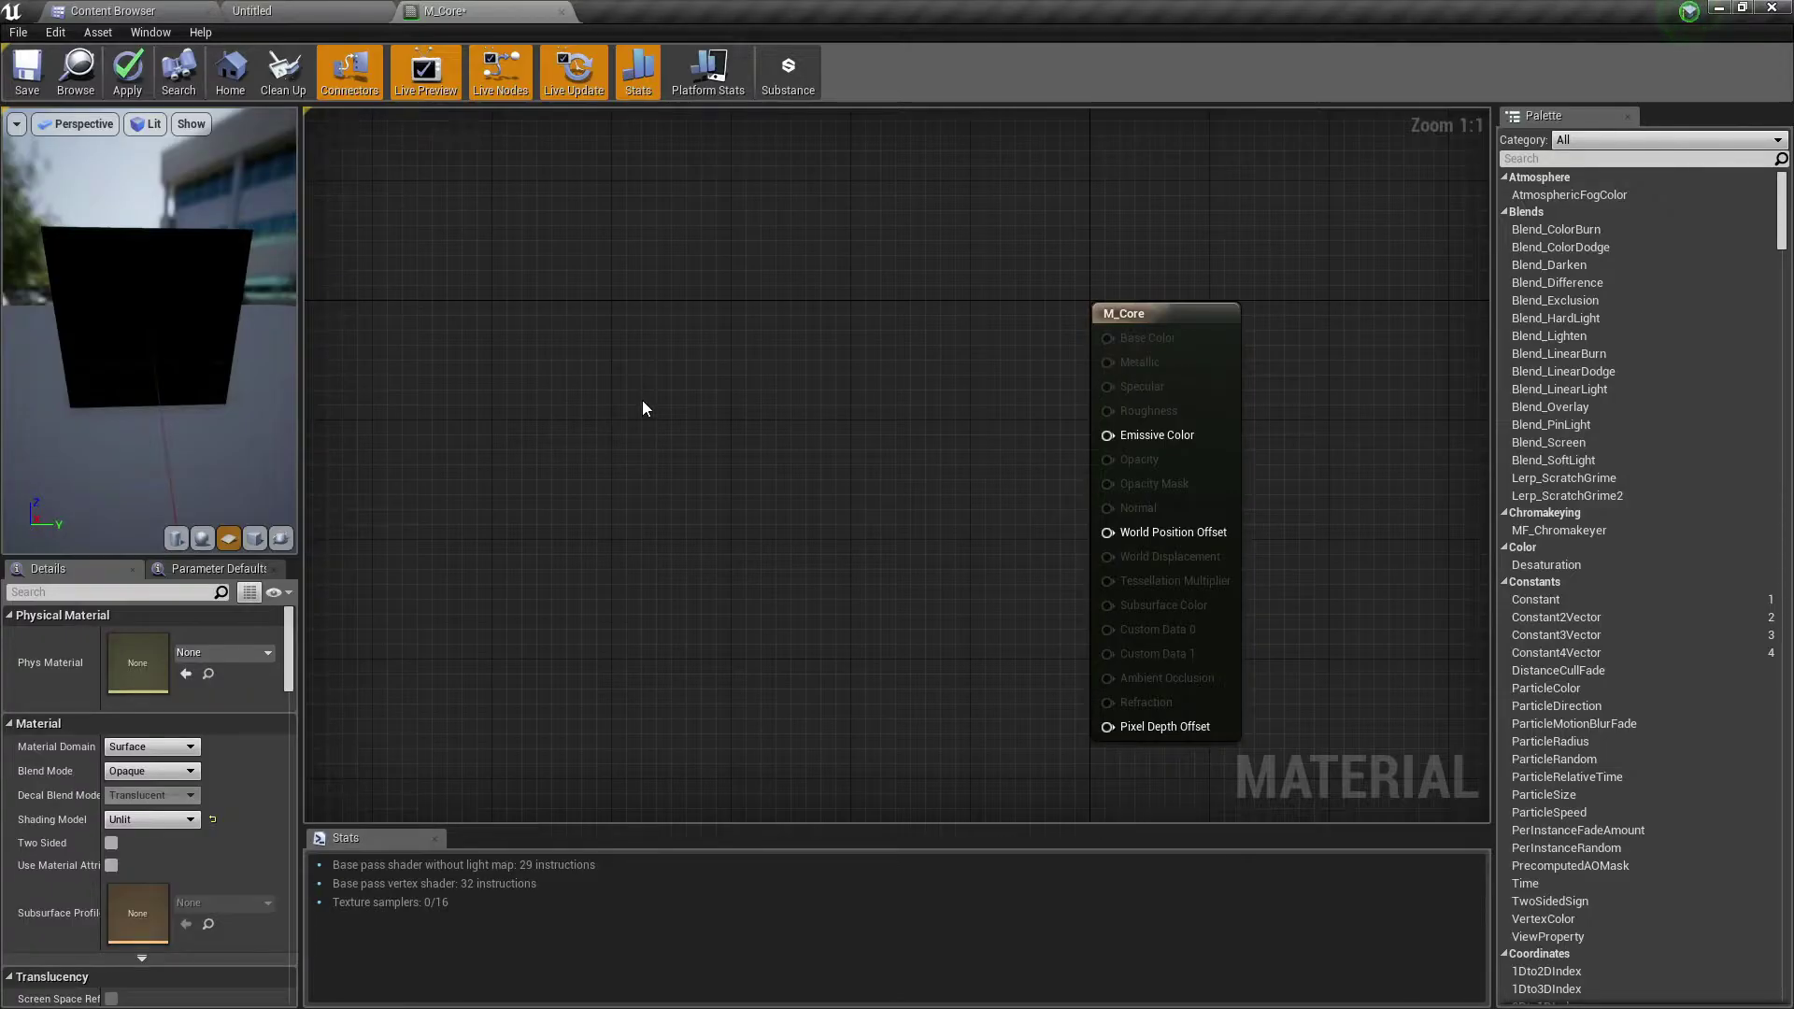
pyautogui.click(540, 351)
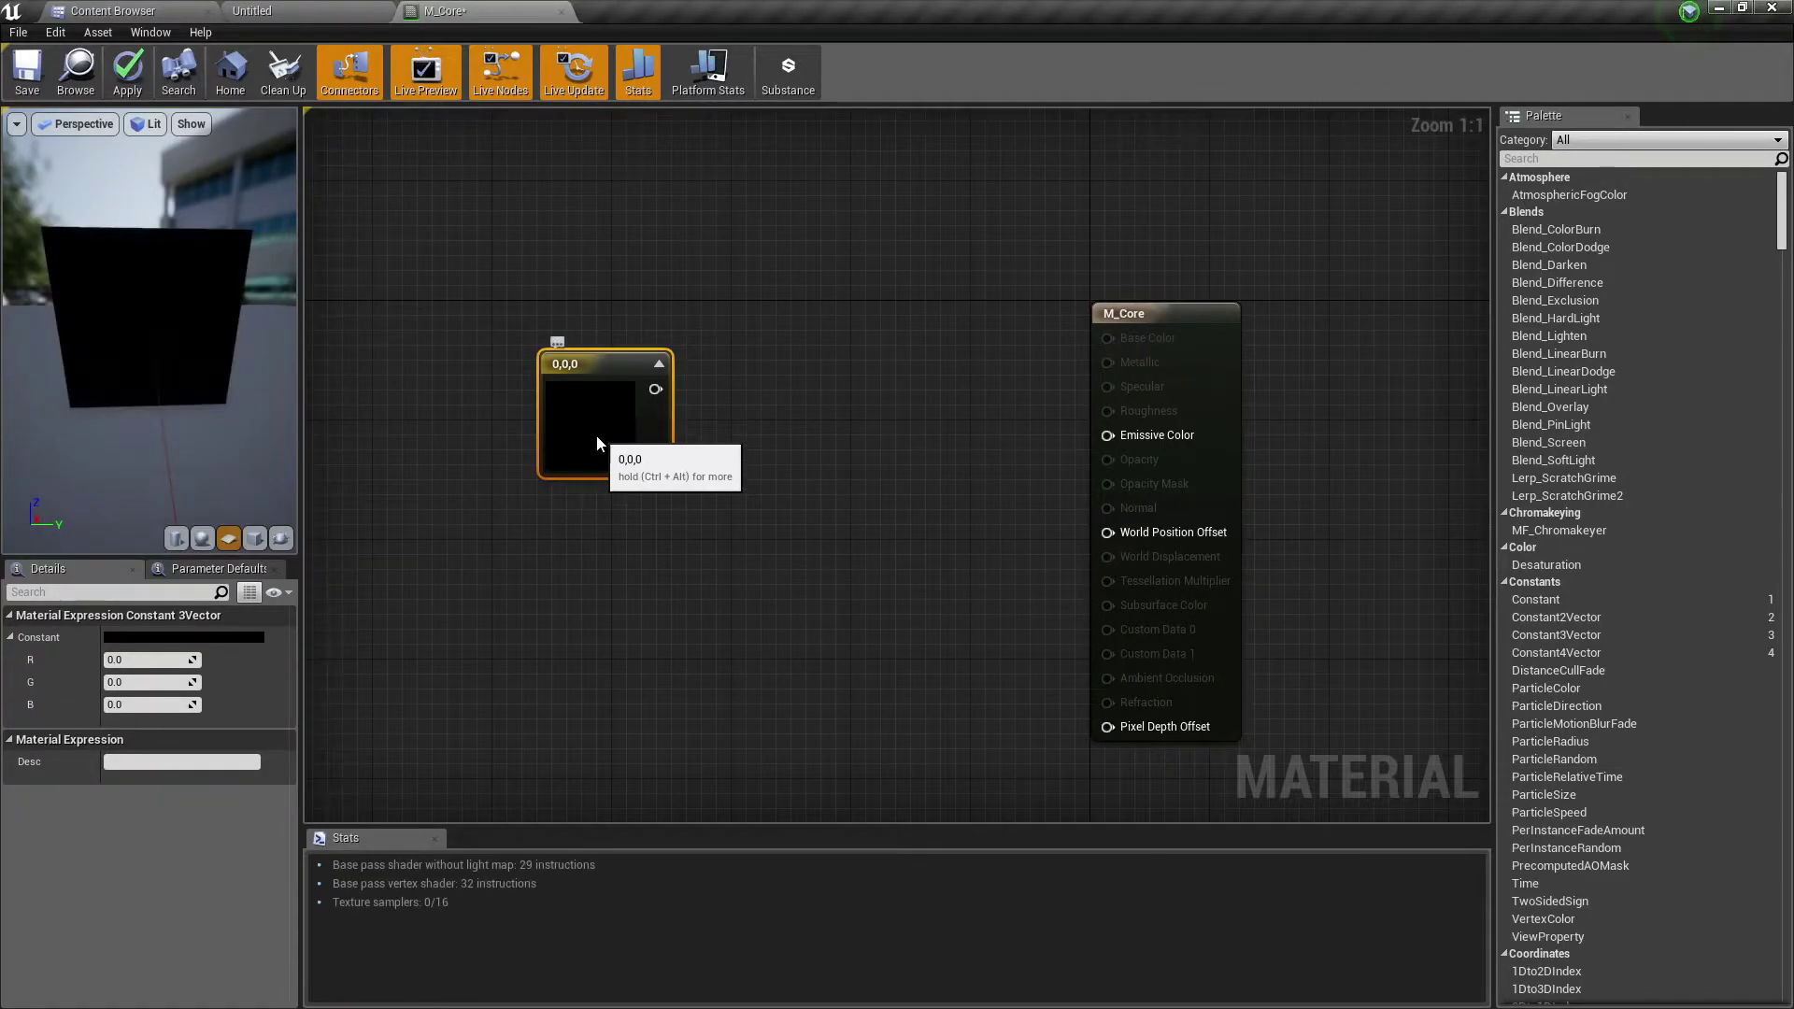
pyautogui.moveTo(600, 445); pyautogui.dragTo(570, 409)
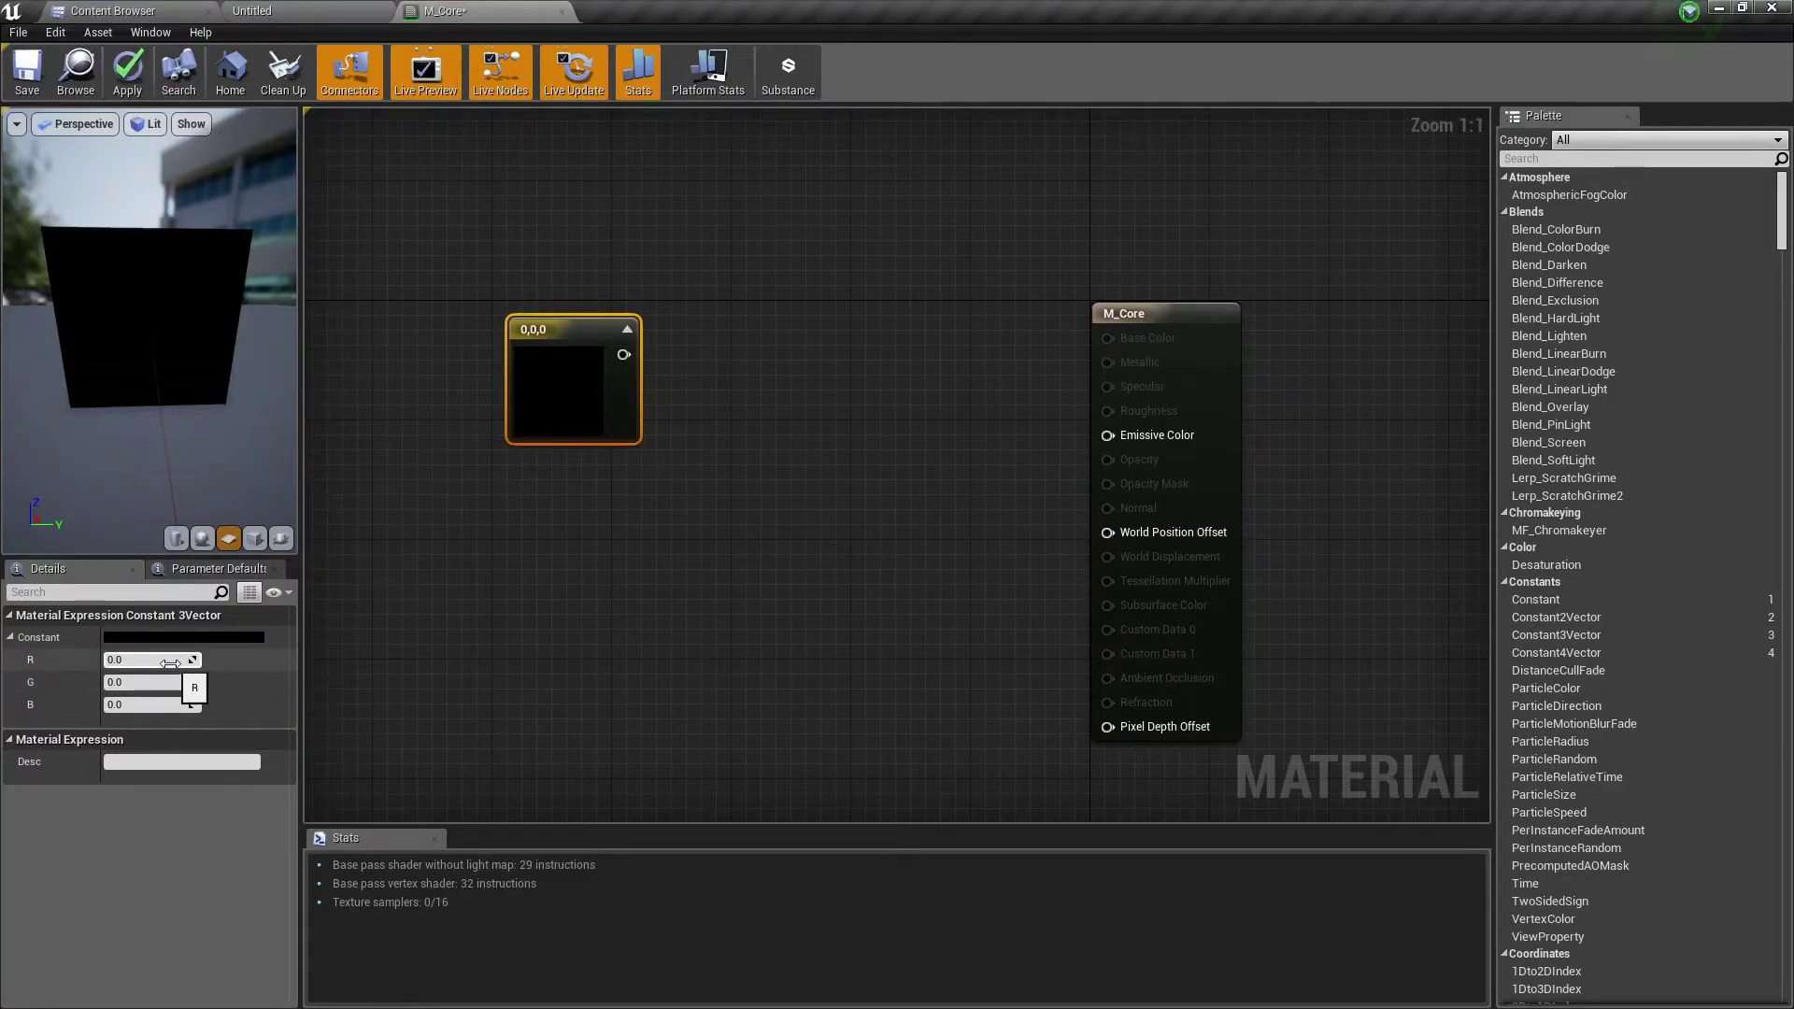
# Step: Set the constant's colour to red (0.891, 0.0792, 0.026) and move it up-left
pyautogui.click(196, 636)
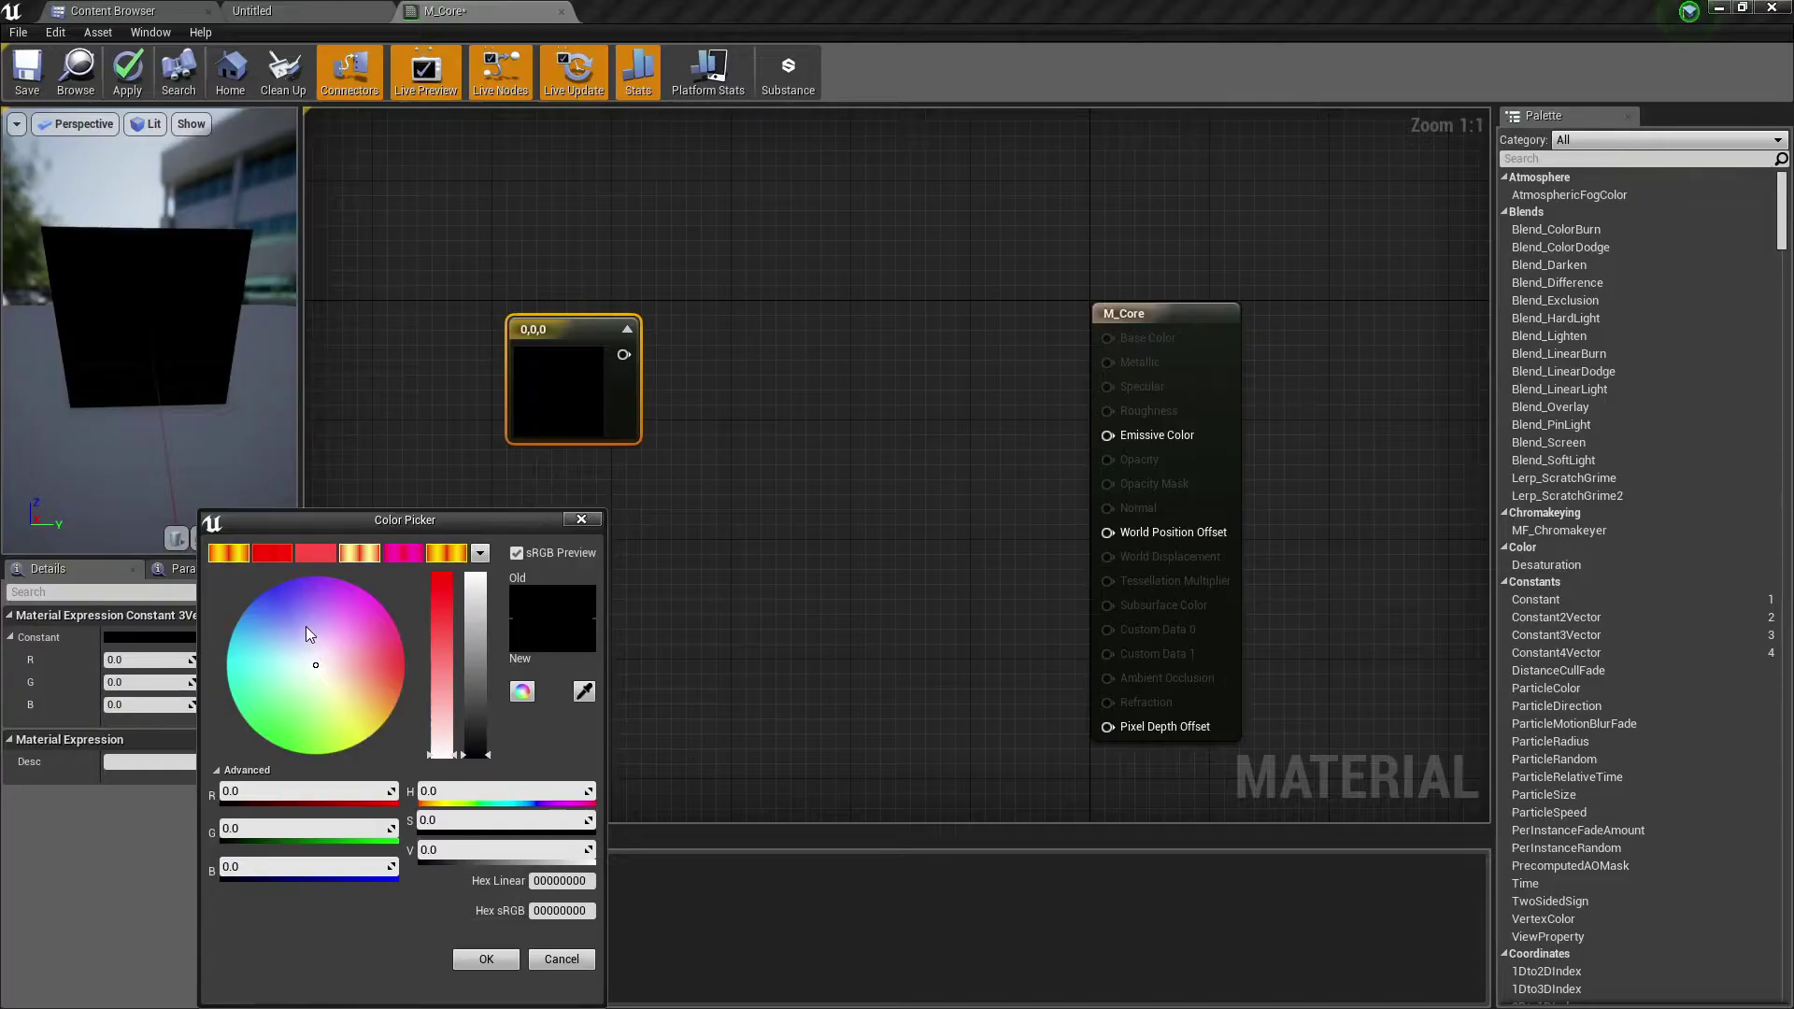
pyautogui.moveTo(344, 654); pyautogui.dragTo(401, 671)
pyautogui.moveTo(476, 752); pyautogui.dragTo(475, 581)
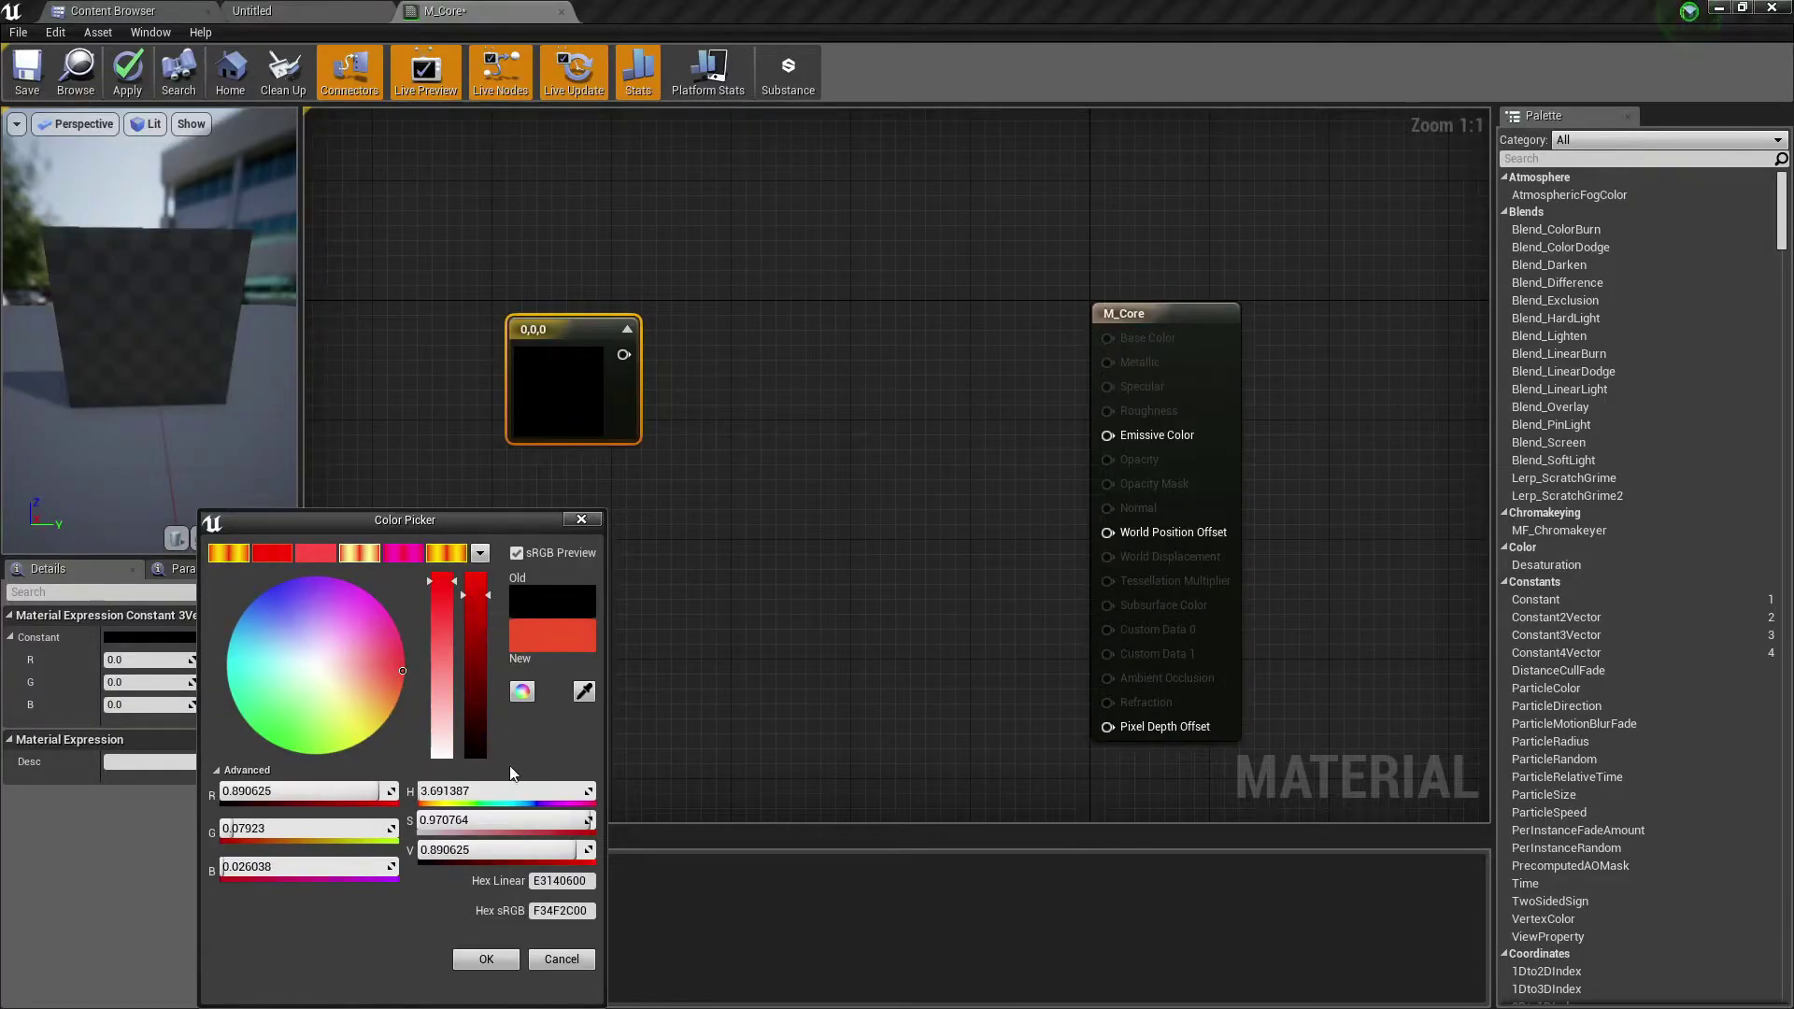
pyautogui.click(486, 959)
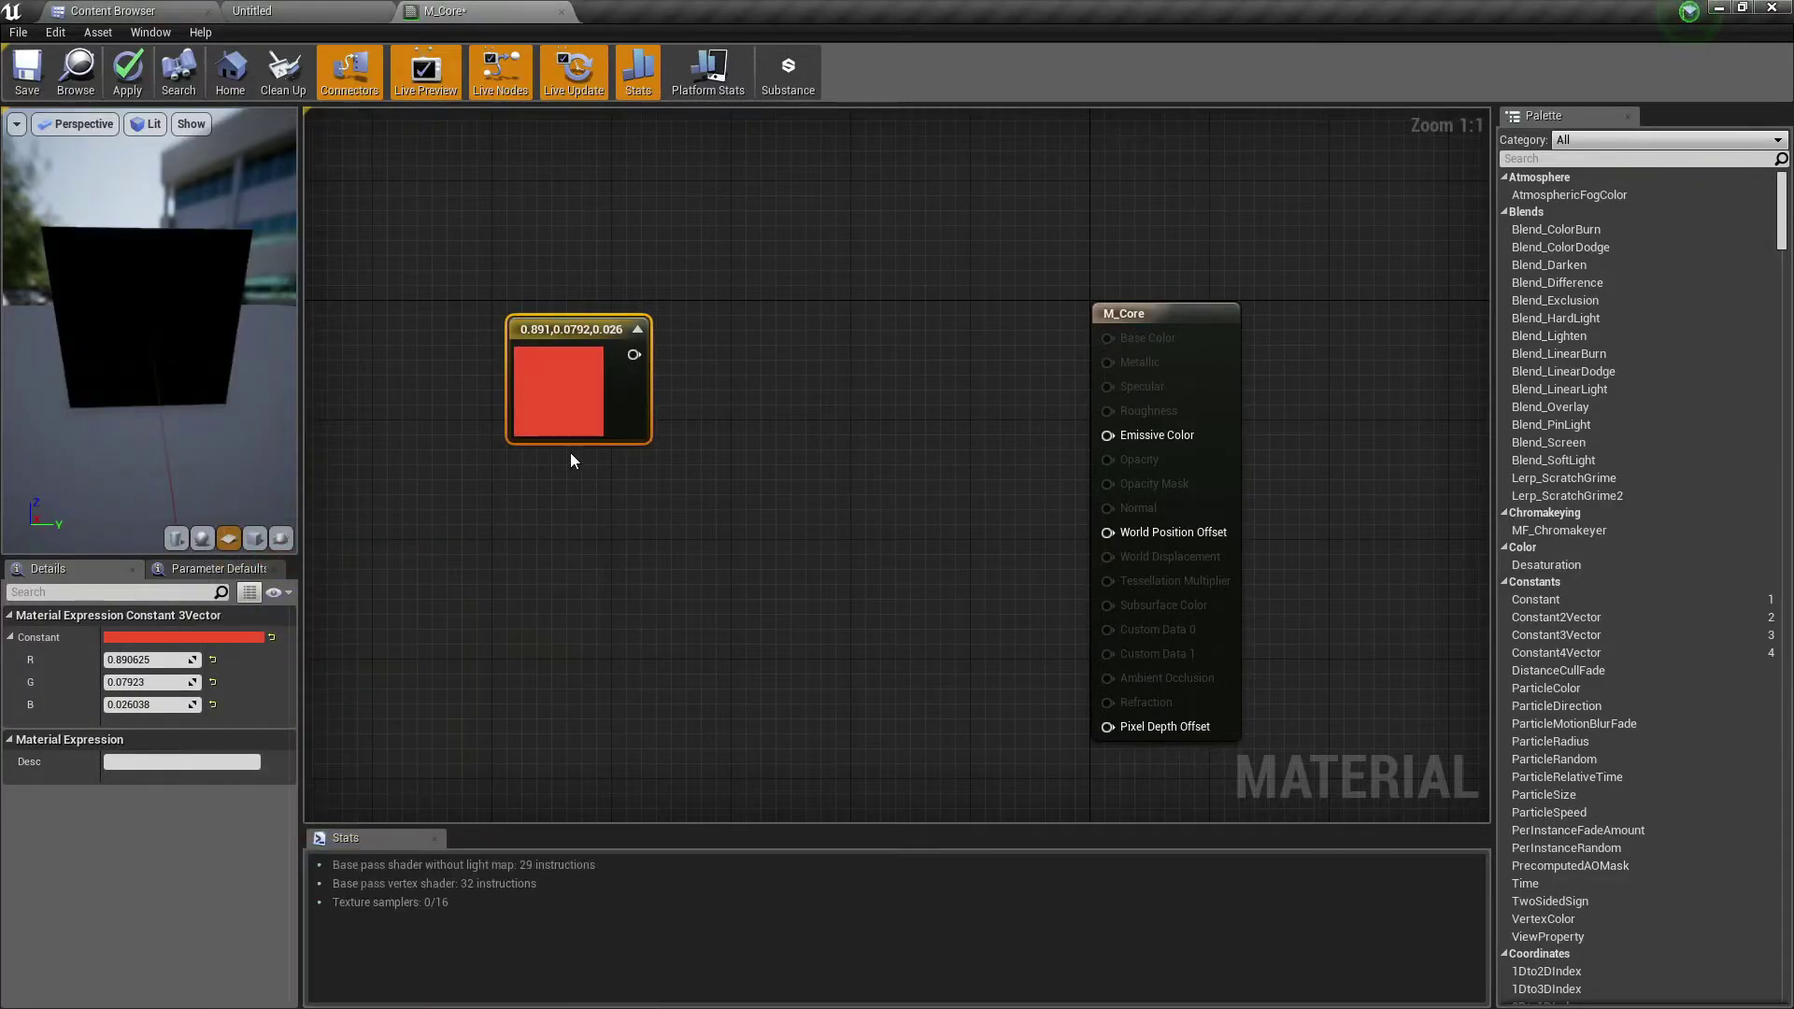
pyautogui.moveTo(570, 381); pyautogui.dragTo(484, 337)
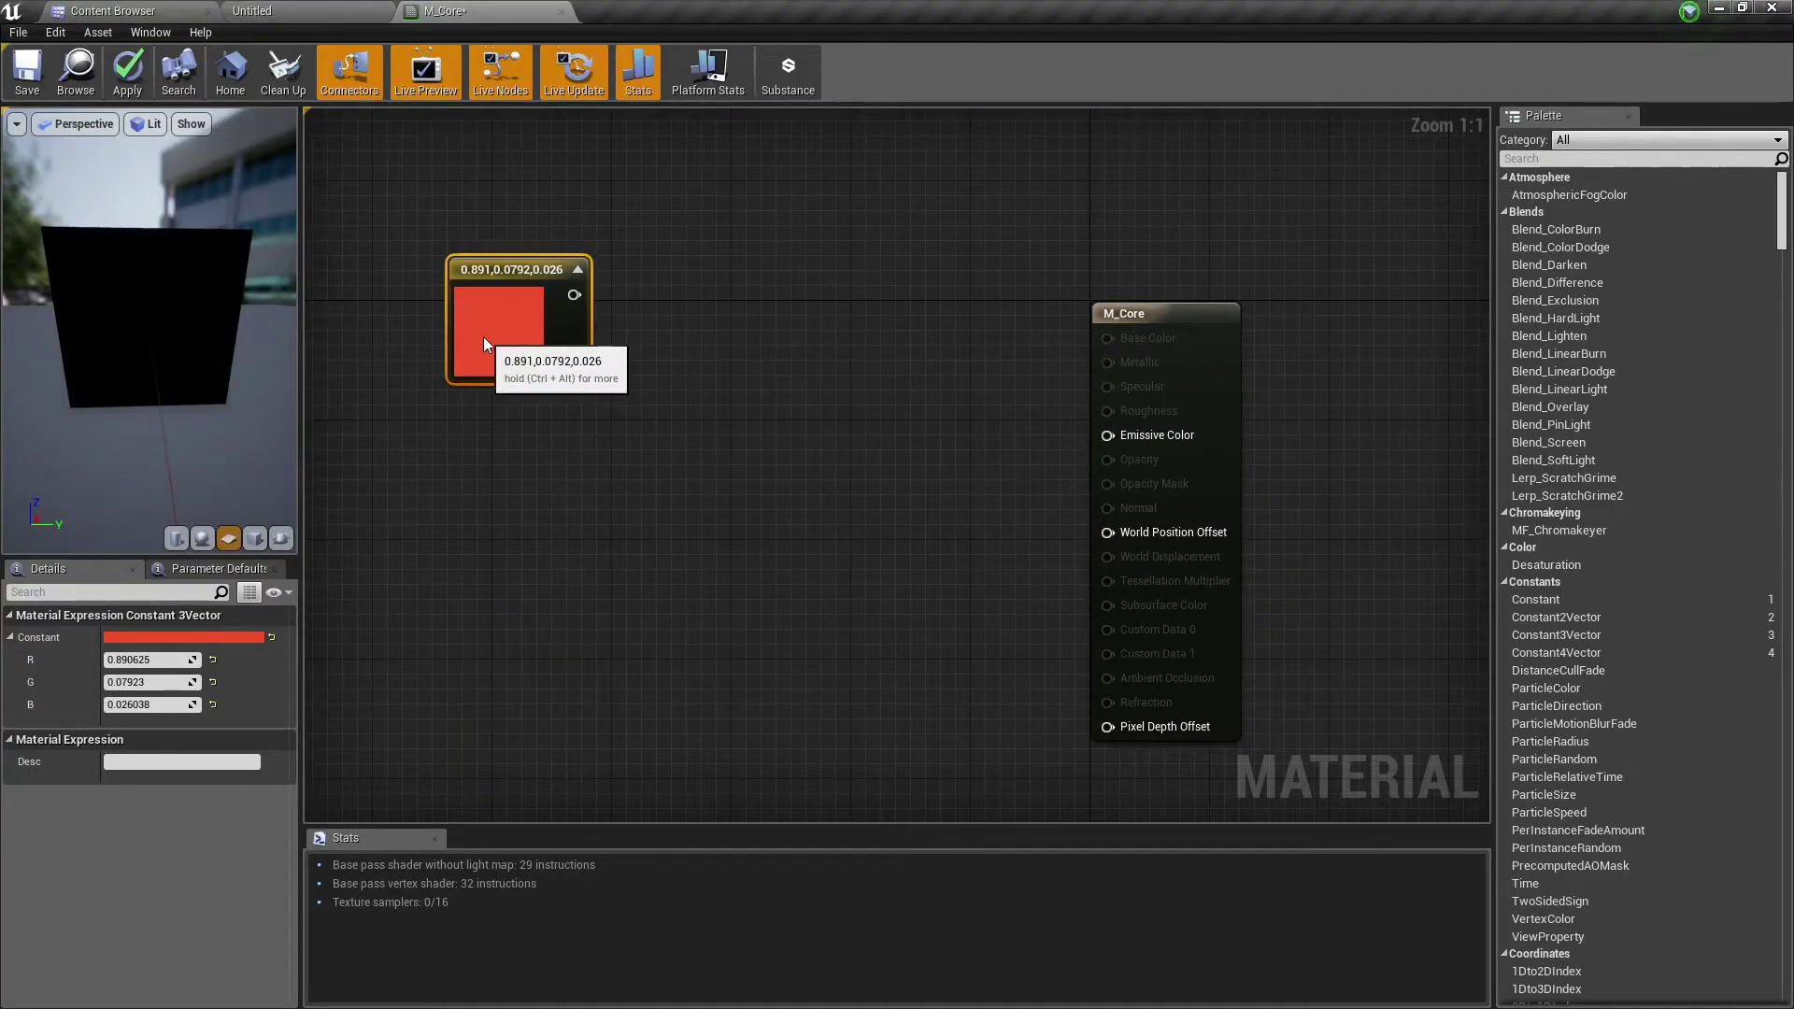
# Step: Add a Multiply node fed by the red constant in A and wired into Emissive Color
pyautogui.click(658, 451)
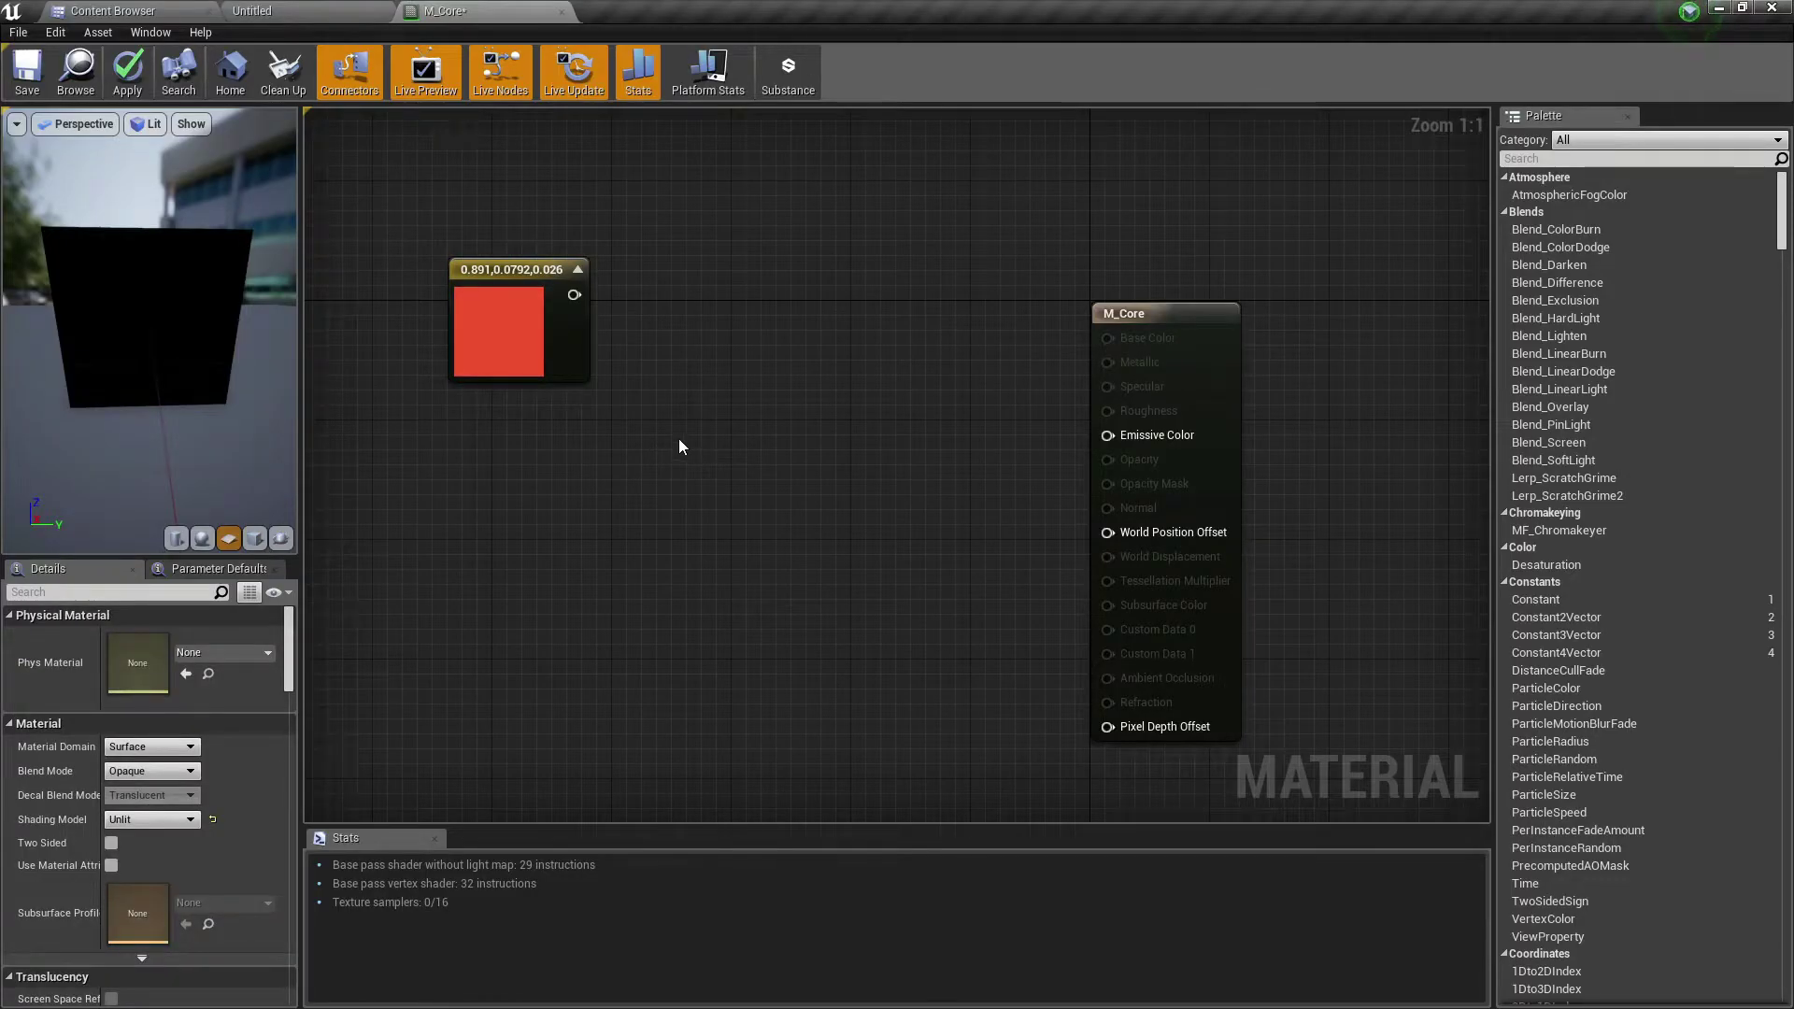
pyautogui.click(678, 446)
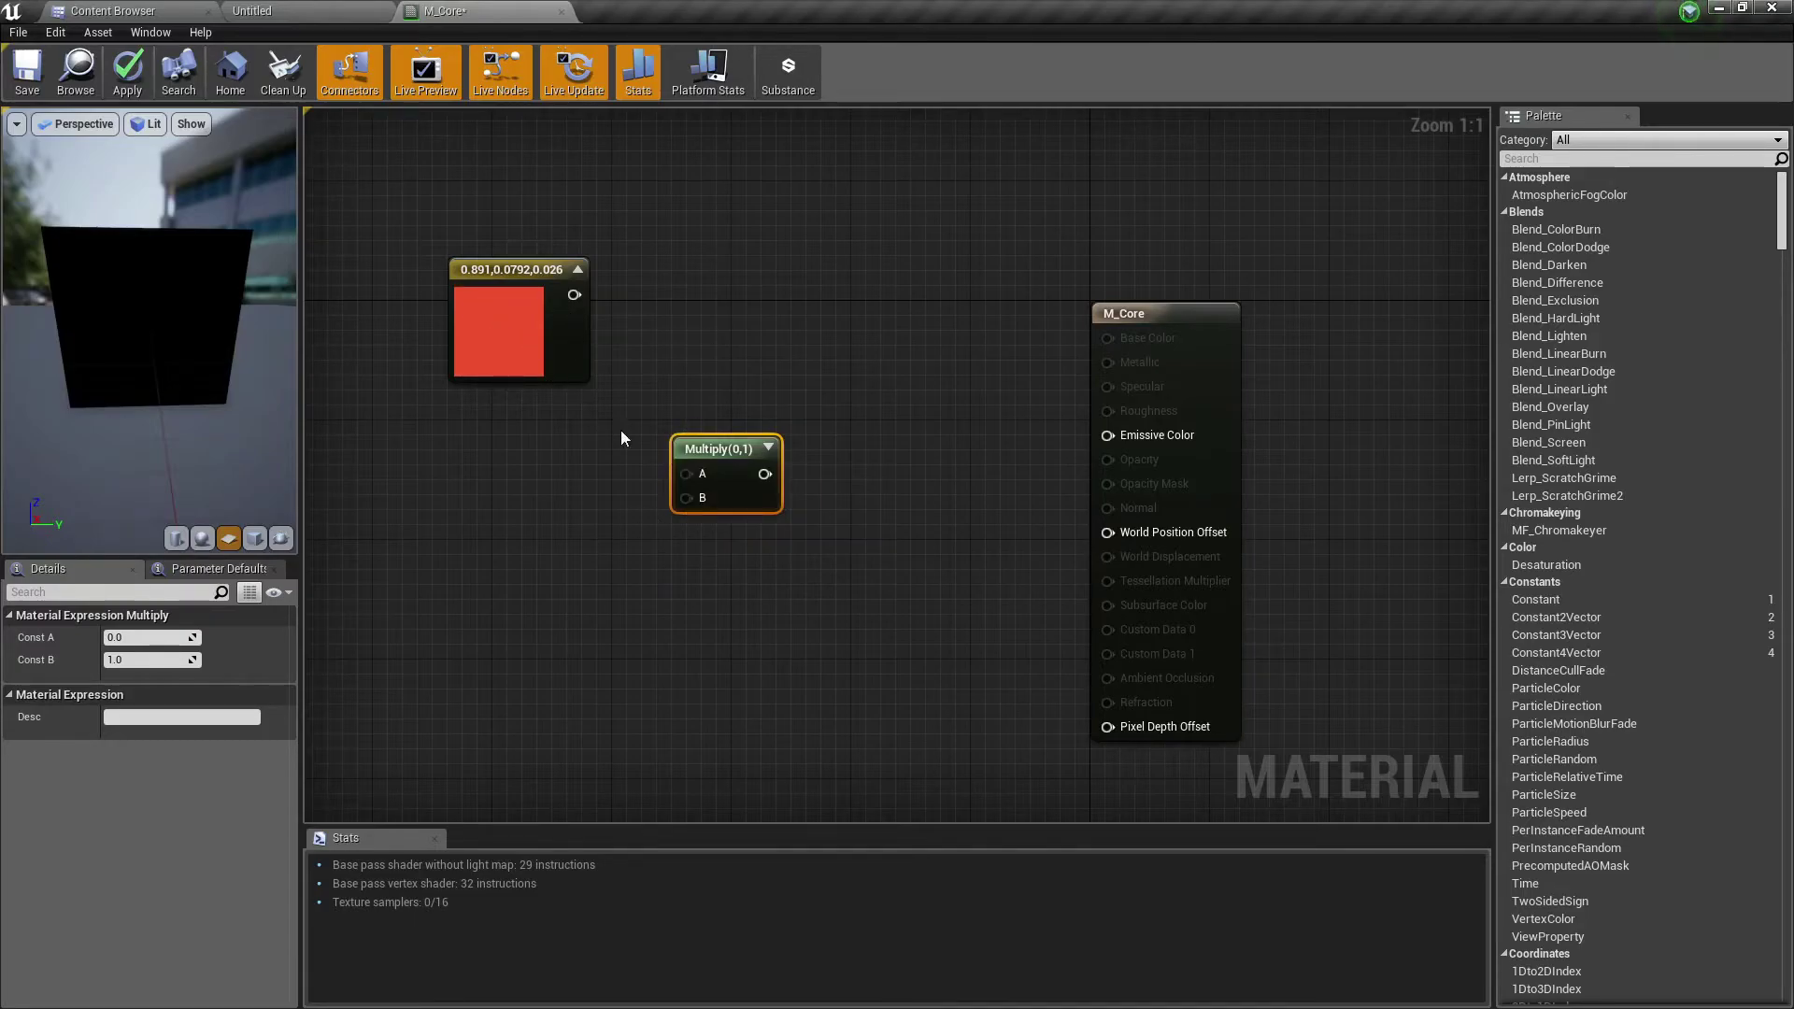
pyautogui.moveTo(573, 294); pyautogui.dragTo(705, 411)
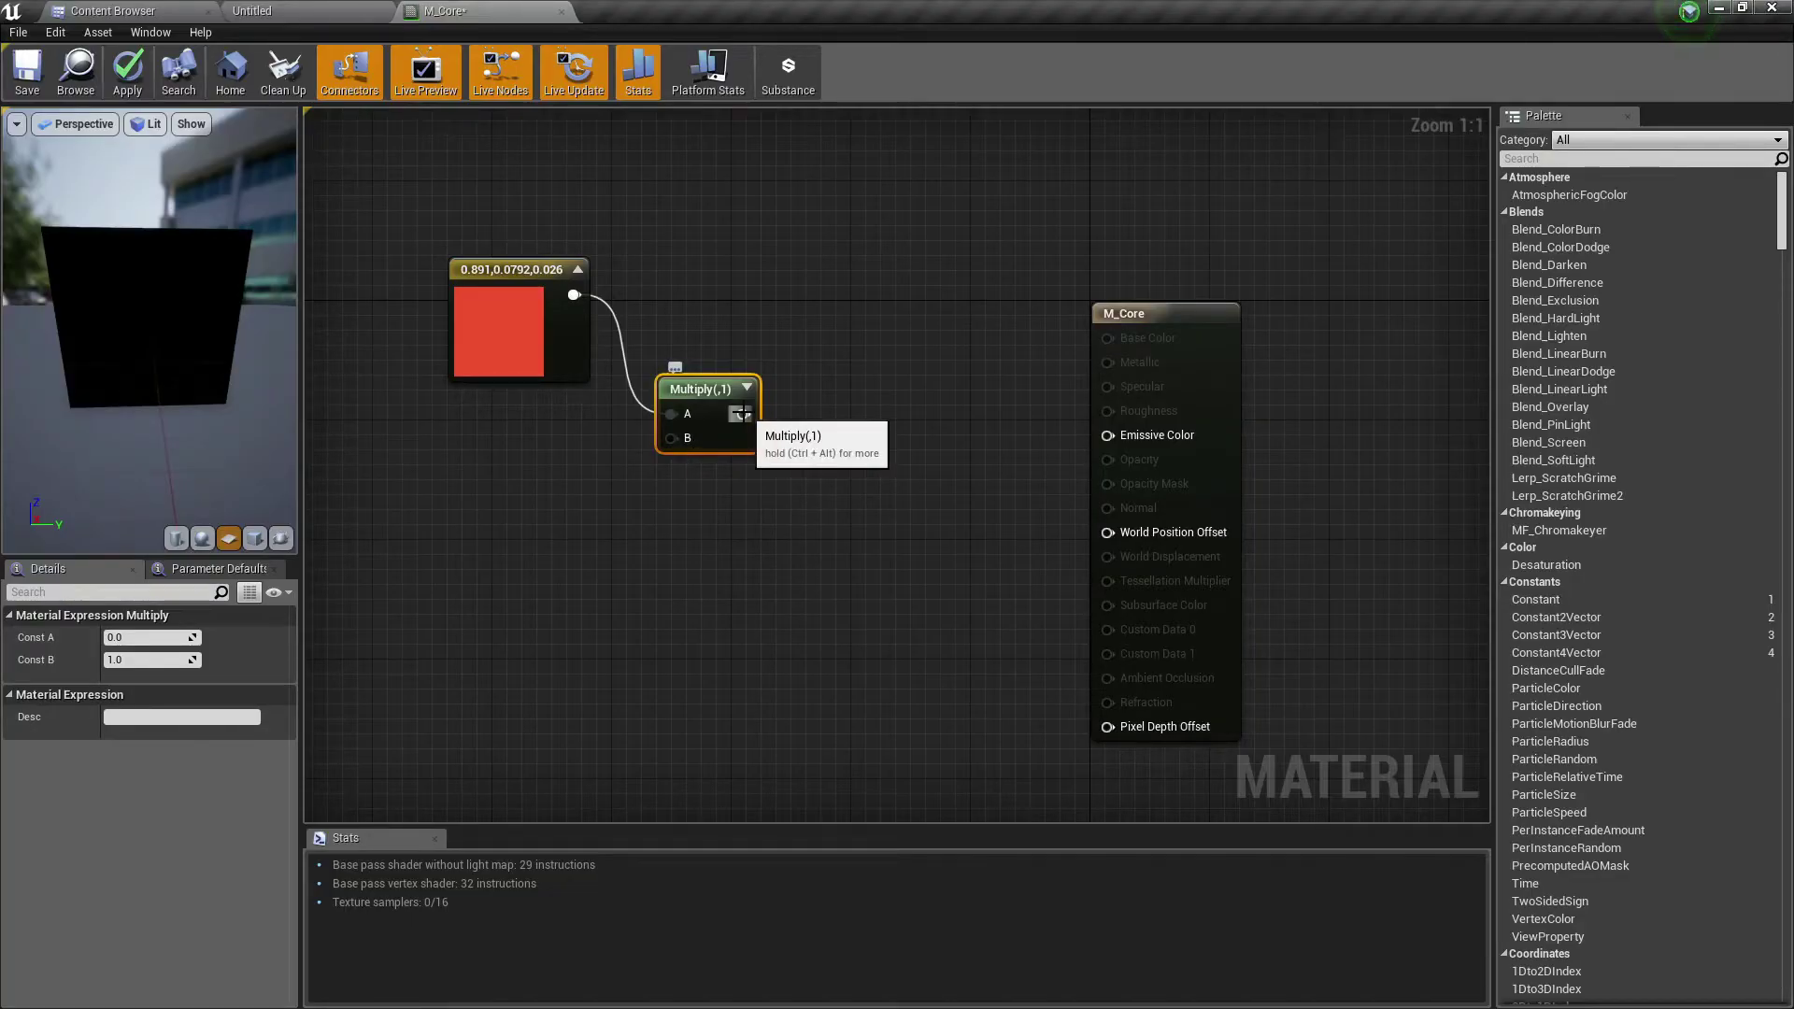
pyautogui.moveTo(742, 413); pyautogui.dragTo(1121, 437)
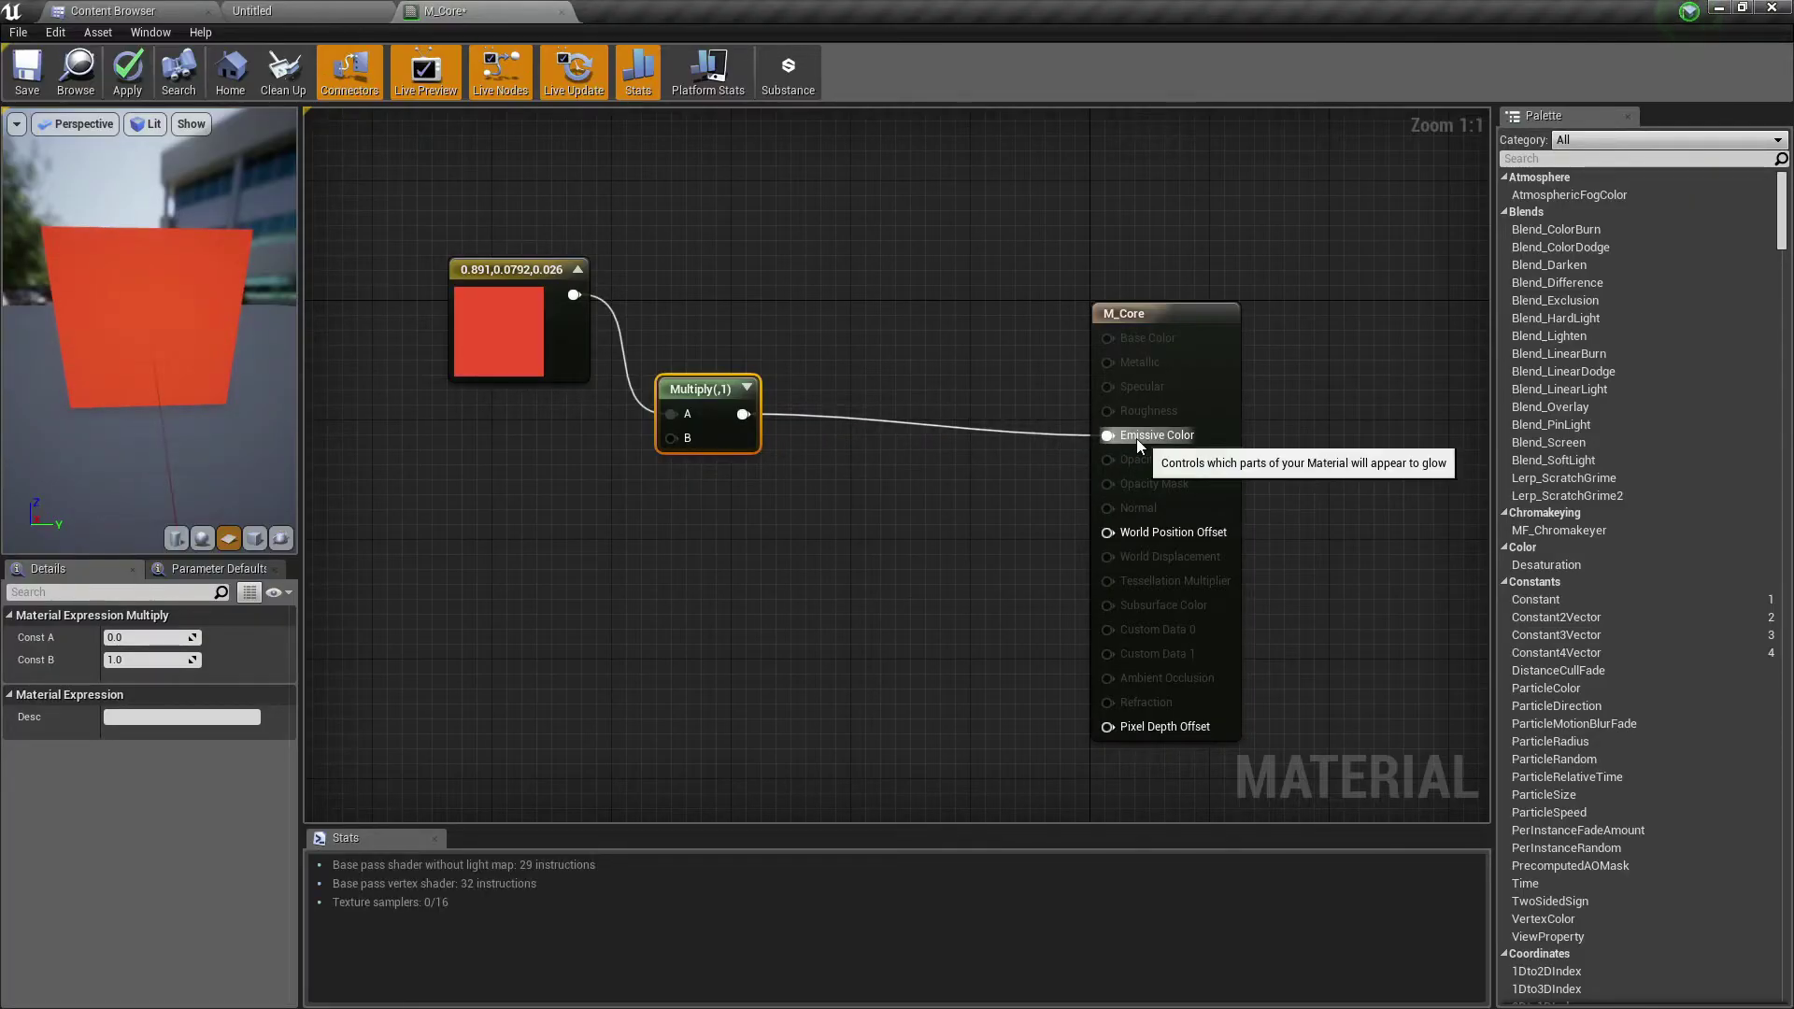
# Step: Trial a darker red in the constant's colour picker, then cancel to keep bright red
pyautogui.moveTo(181, 389); pyautogui.dragTo(140, 345)
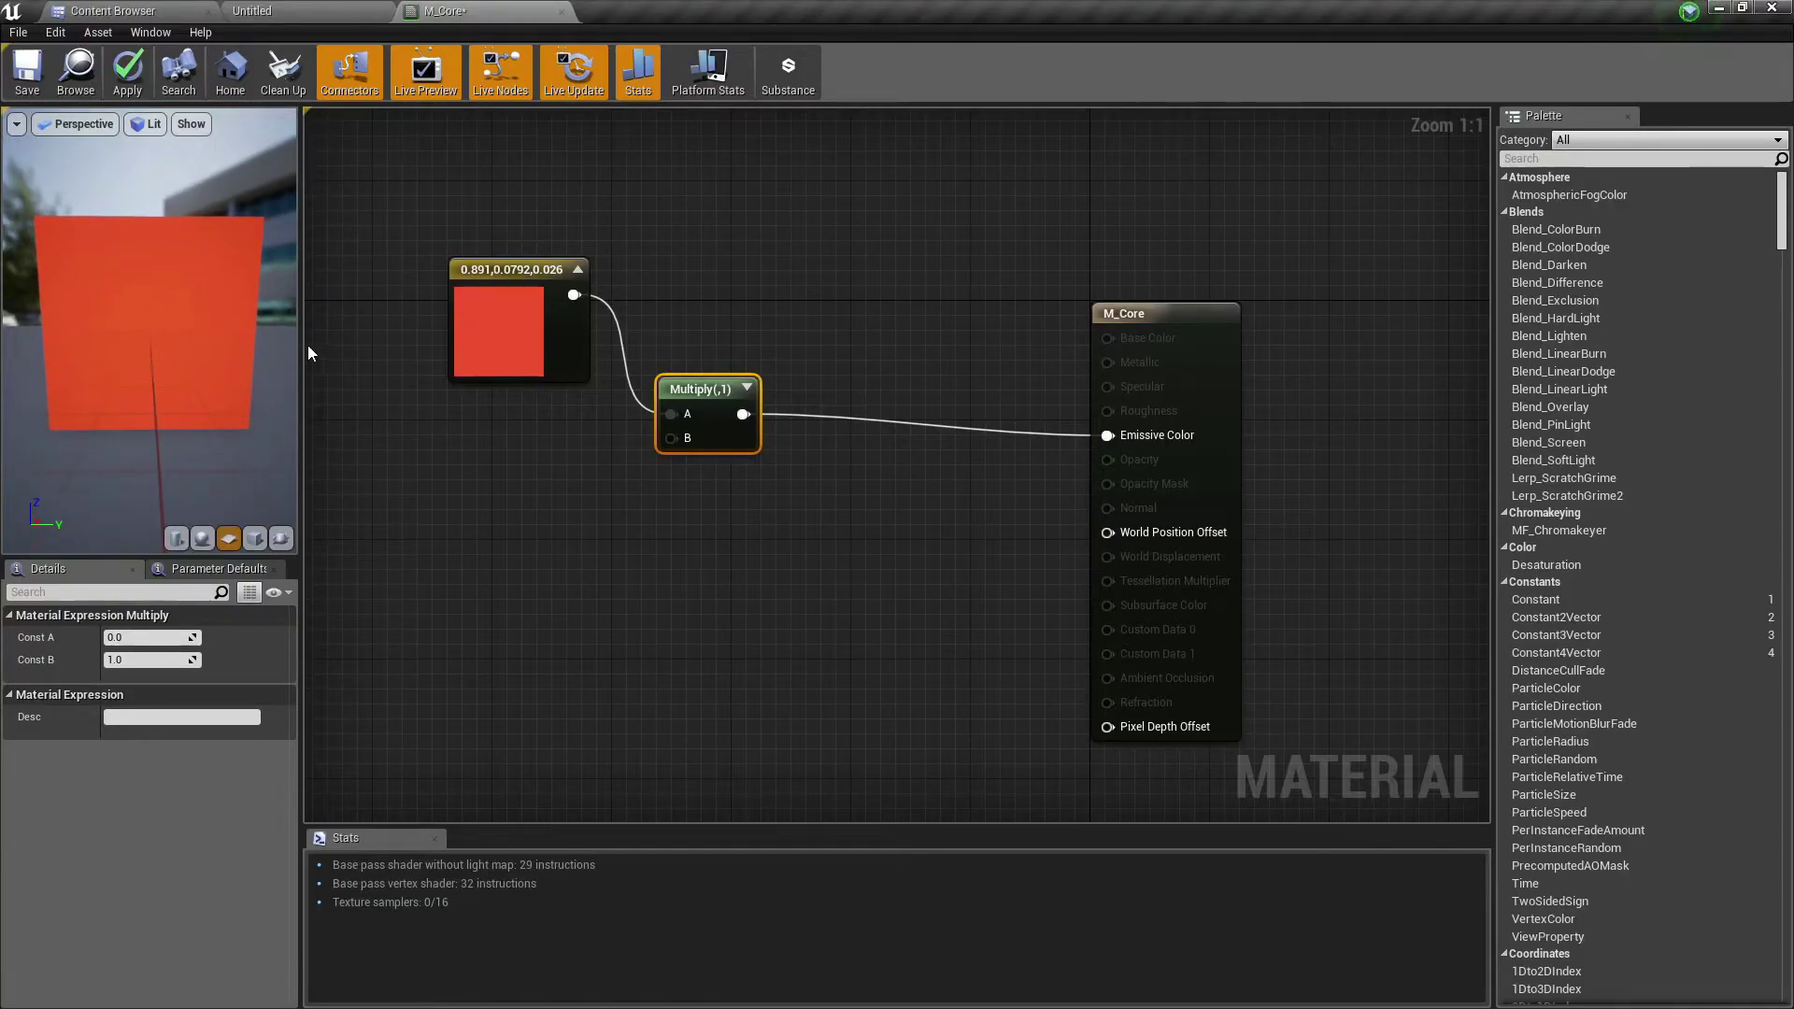
pyautogui.moveTo(301, 352); pyautogui.dragTo(360, 355)
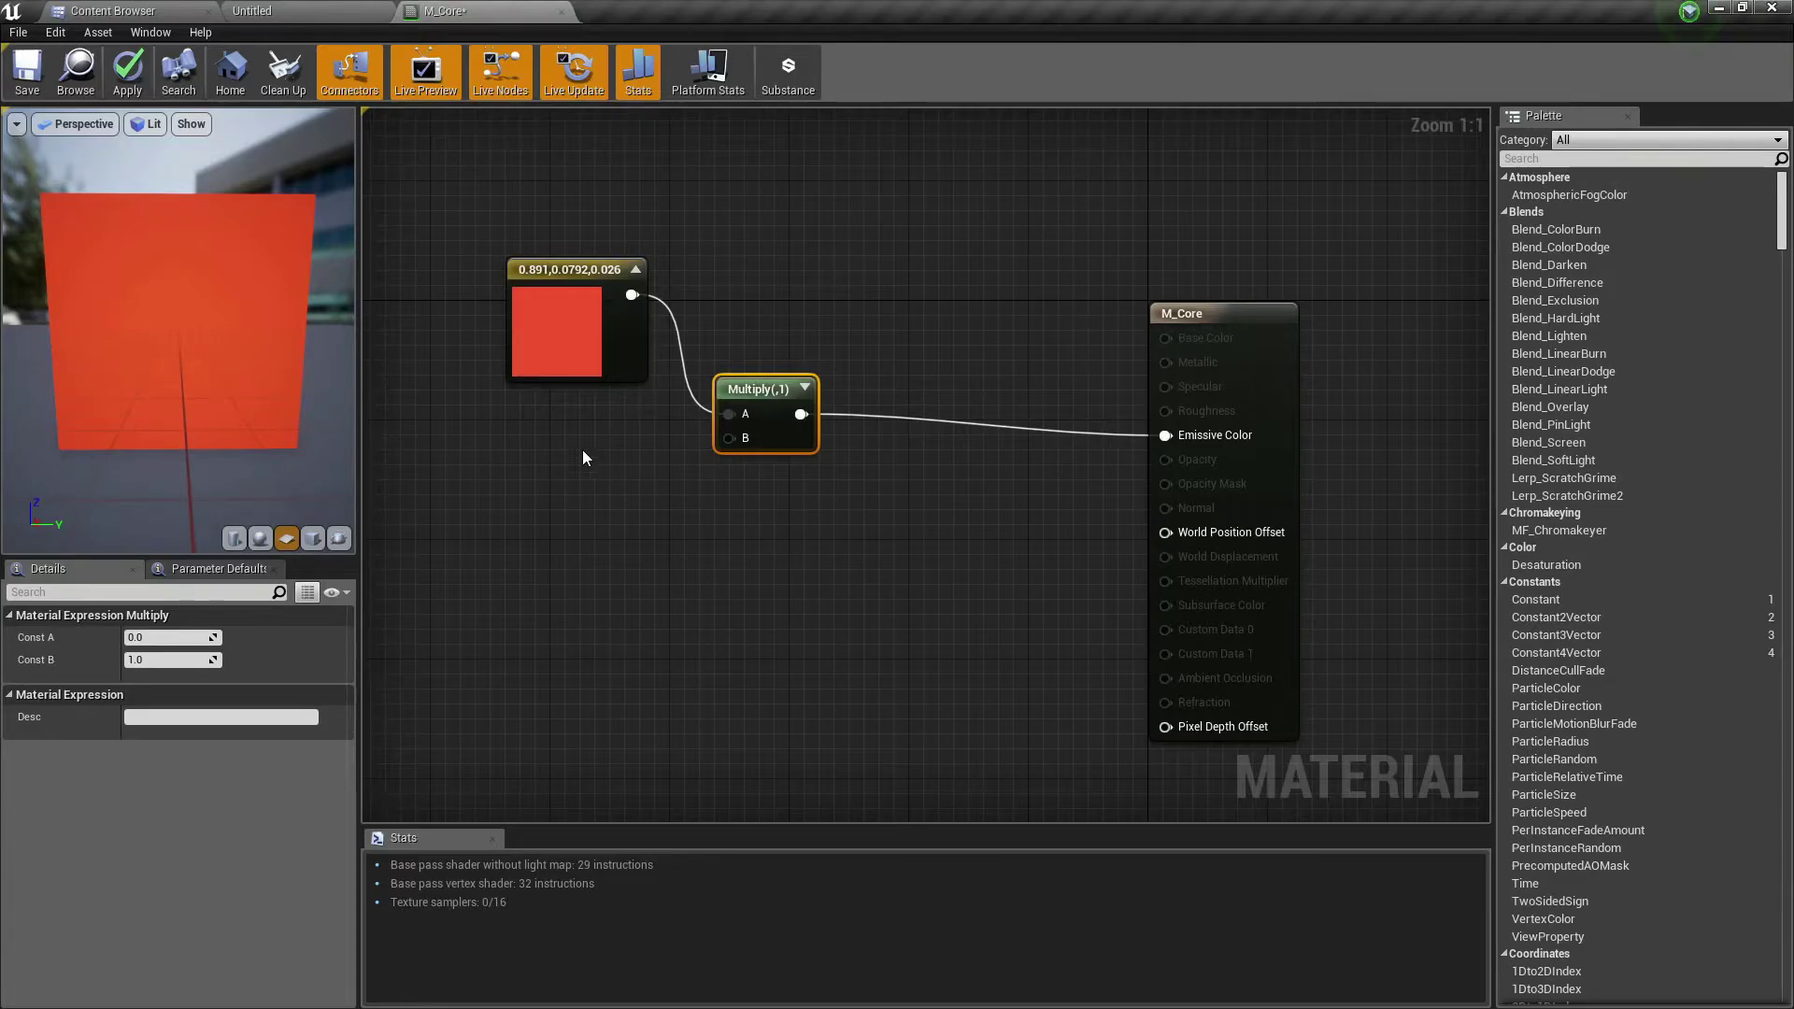
pyautogui.click(554, 325)
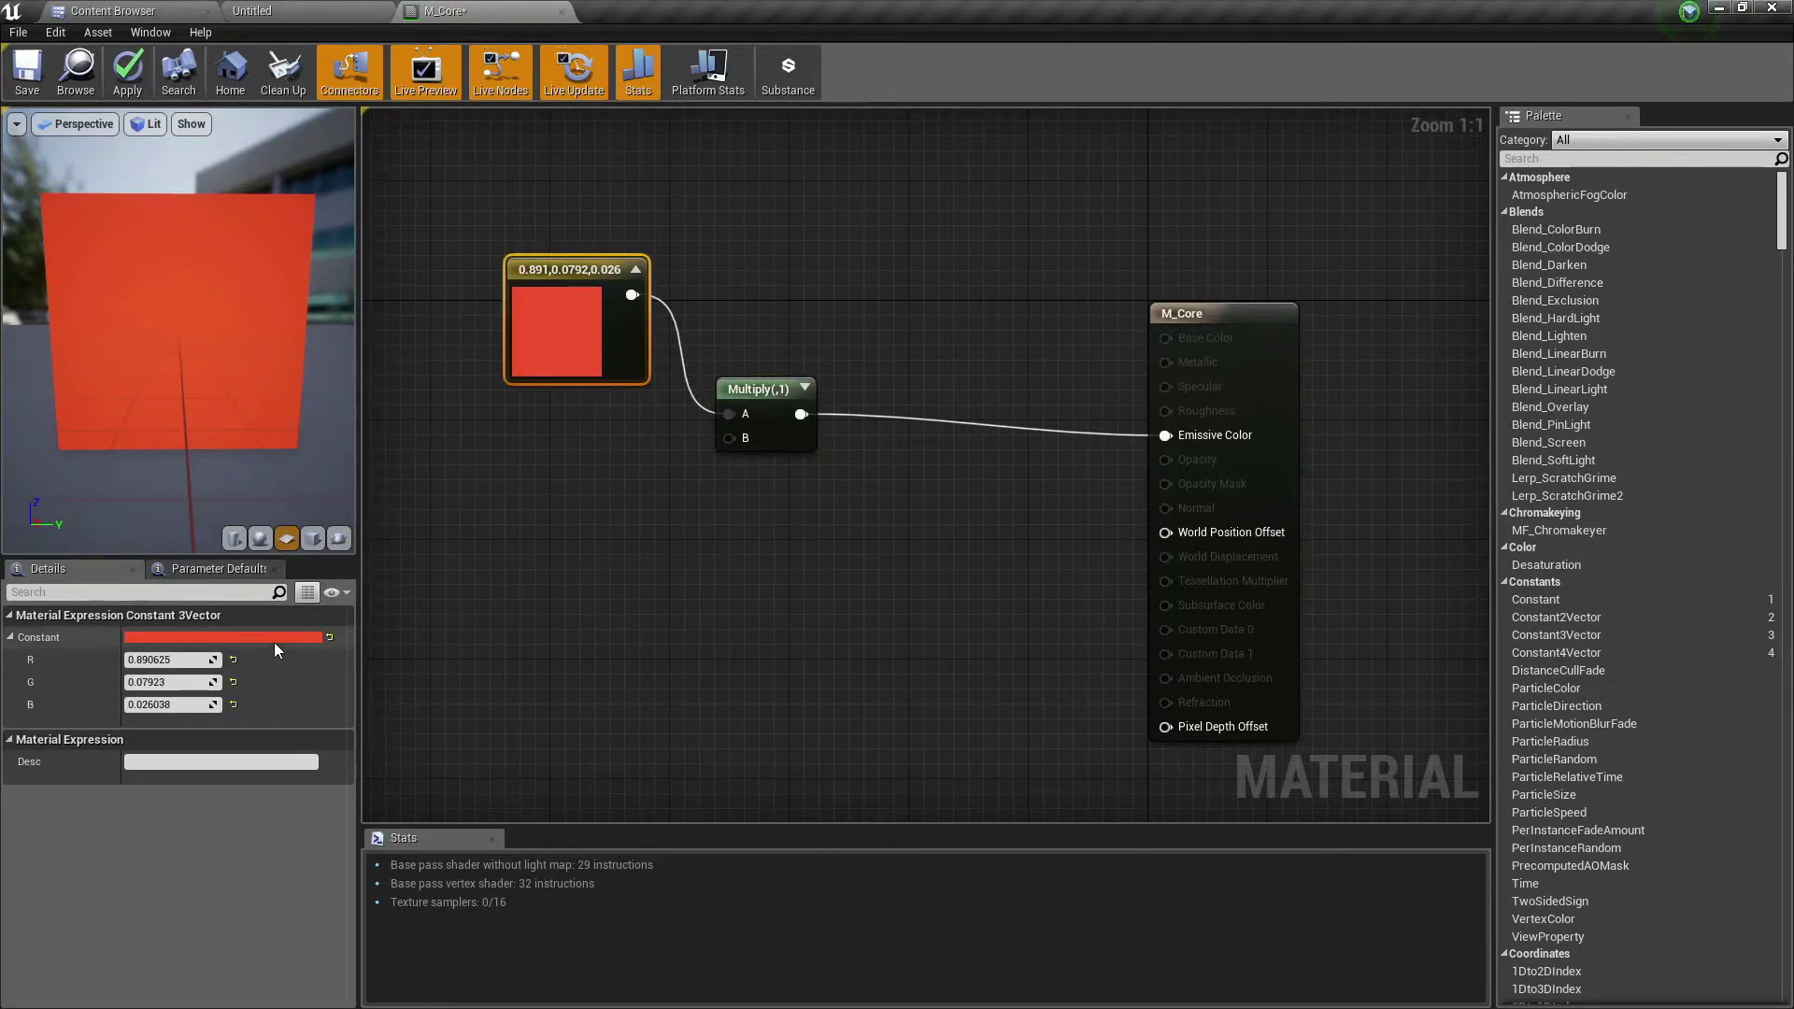
pyautogui.click(273, 637)
pyautogui.moveTo(557, 674)
pyautogui.mouseDown()
pyautogui.moveTo(566, 734)
pyautogui.moveTo(552, 603)
pyautogui.moveTo(557, 675)
pyautogui.mouseUp()
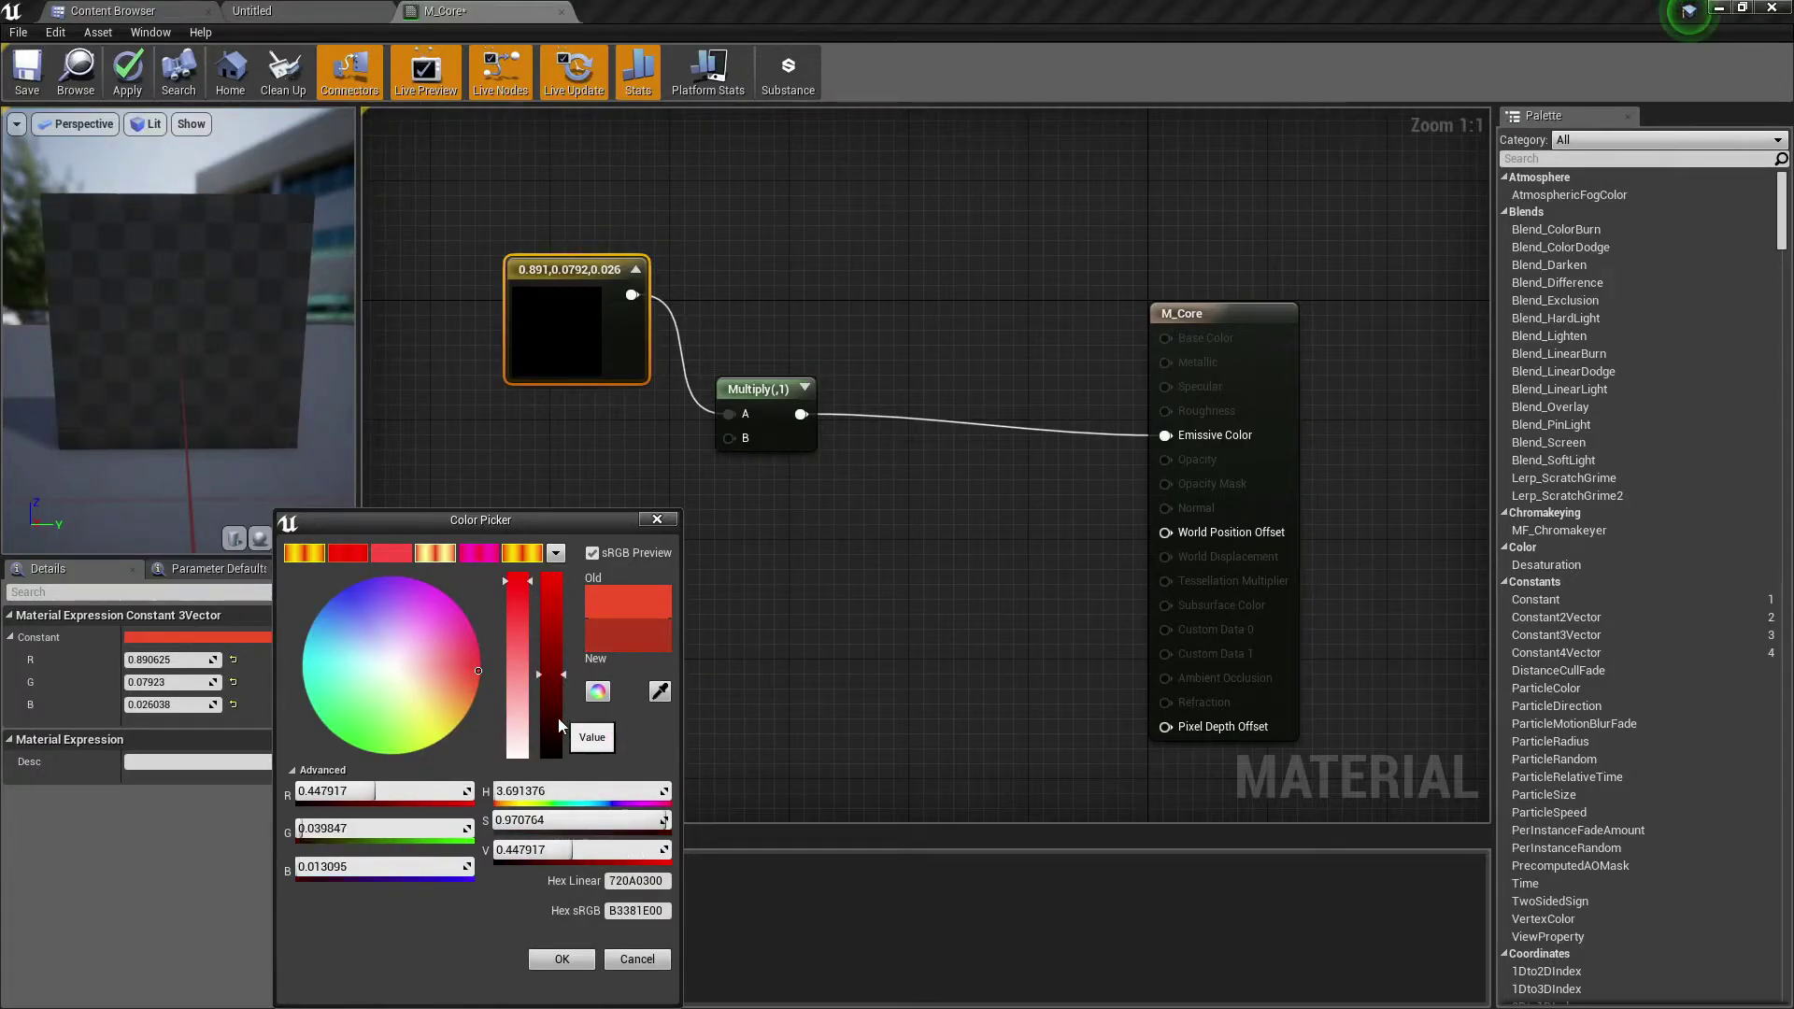
pyautogui.click(638, 959)
pyautogui.click(752, 391)
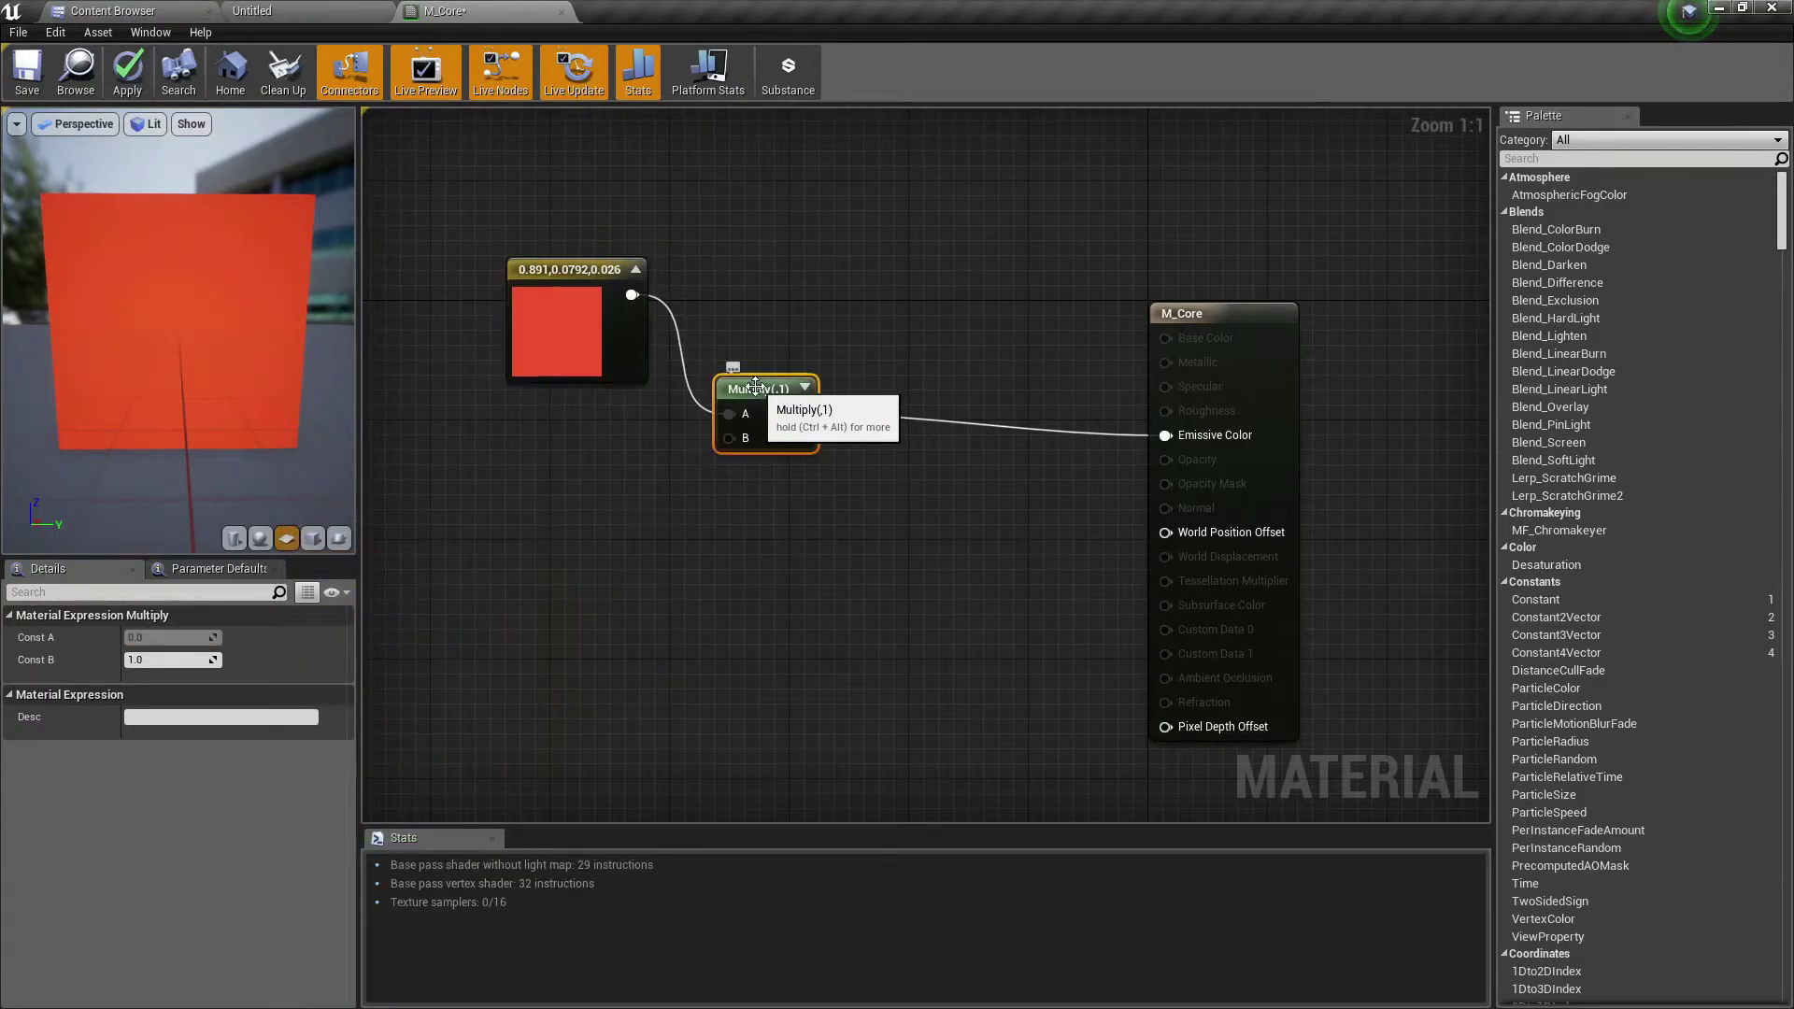
# Step: Add a scalar parameter named 'Color Intensity' and wire it into Multiply's B input
pyautogui.click(572, 451)
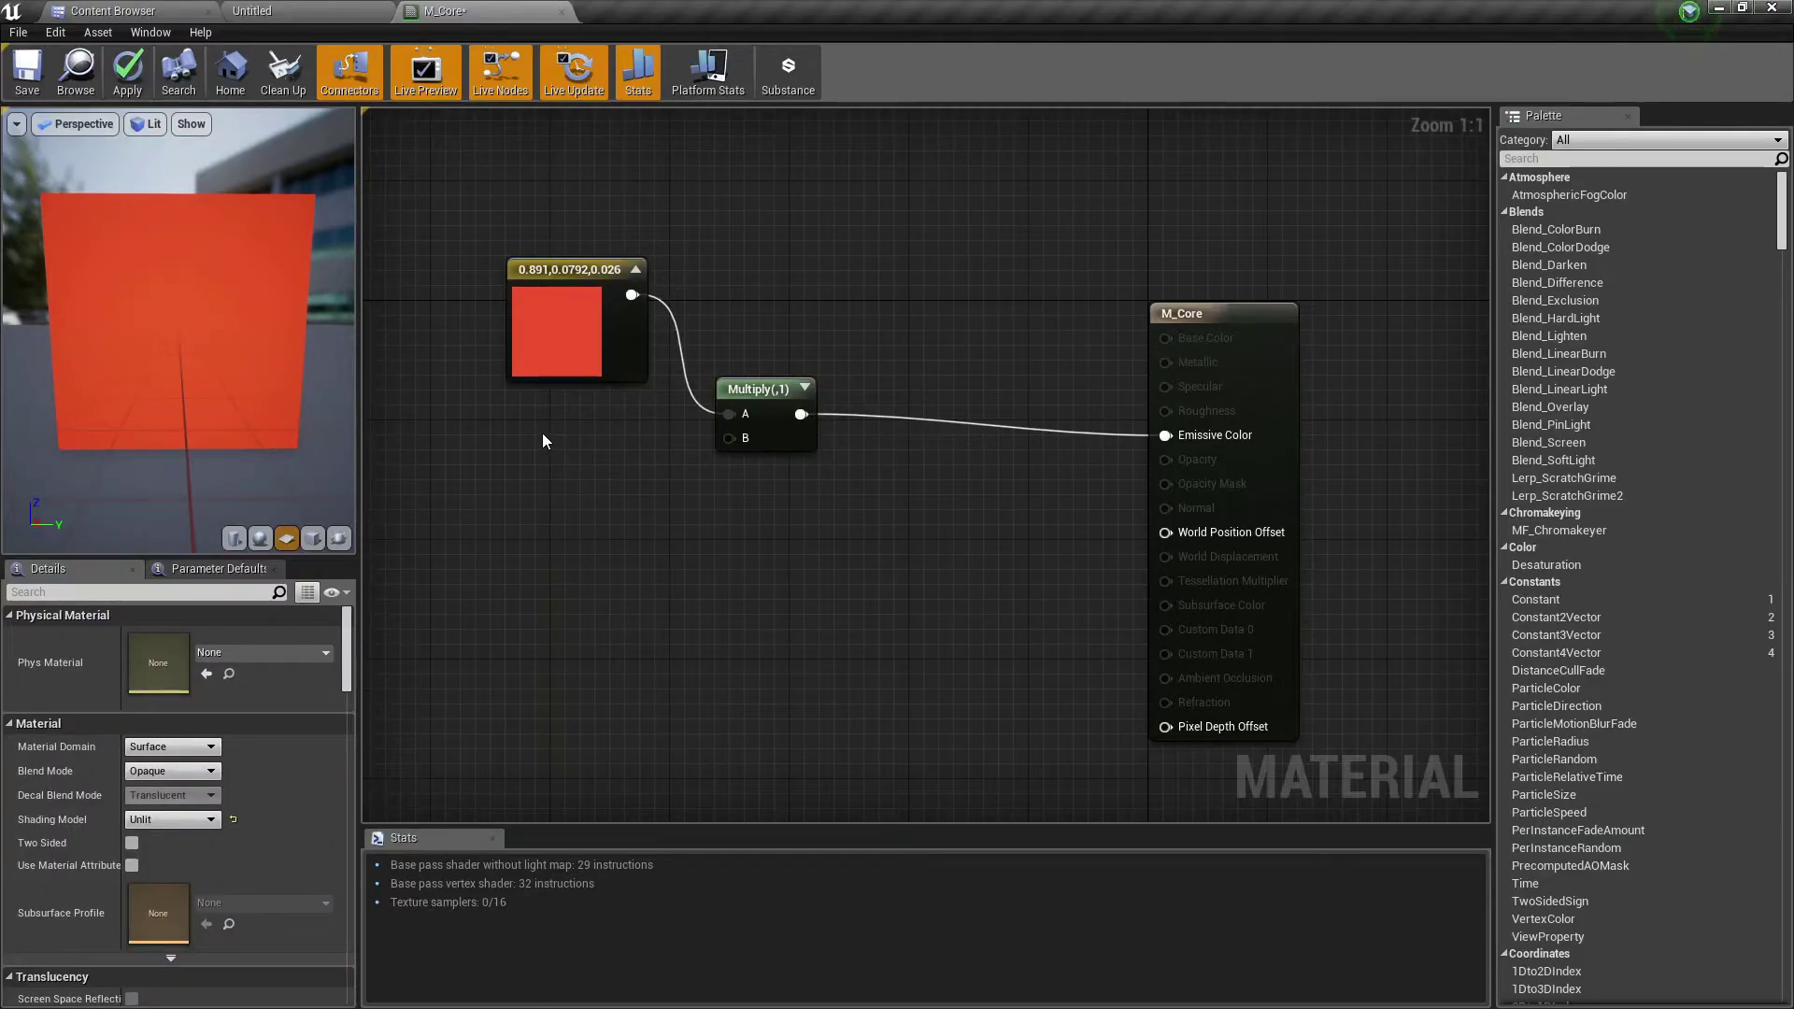
pyautogui.click(542, 433)
pyautogui.write('ss')
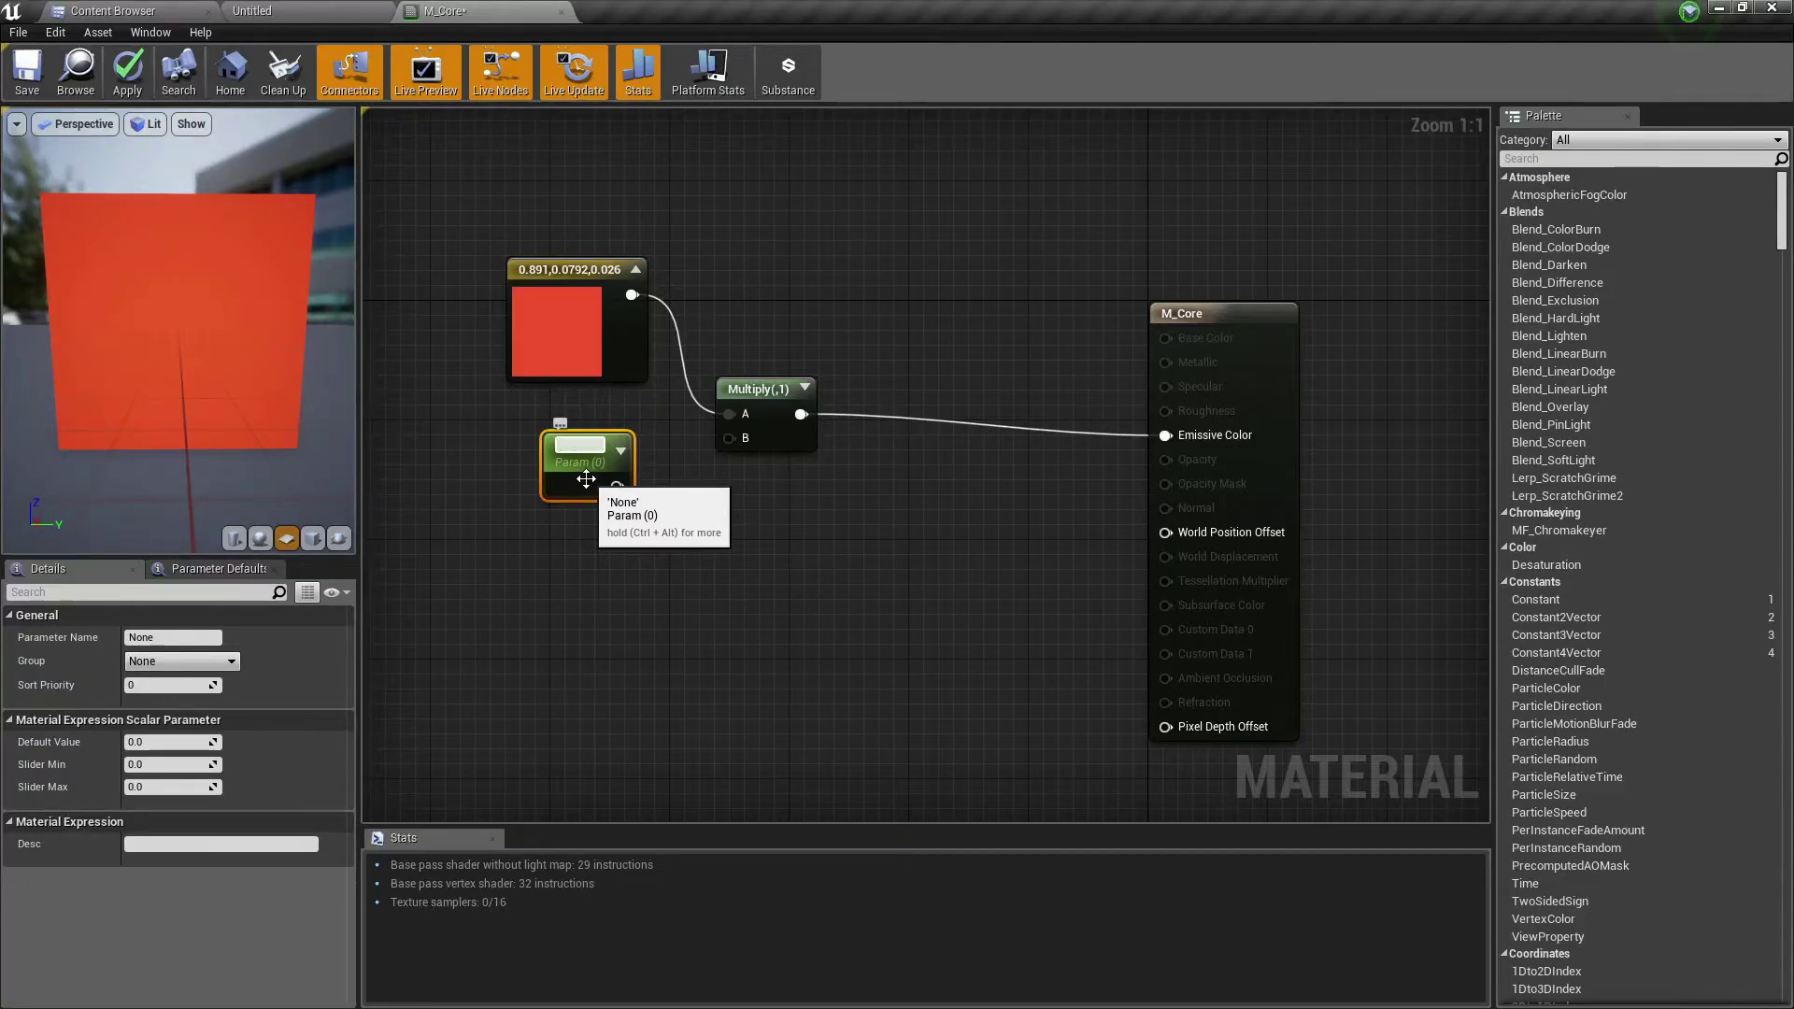
pyautogui.write('Color Intensity')
pyautogui.press('Return')
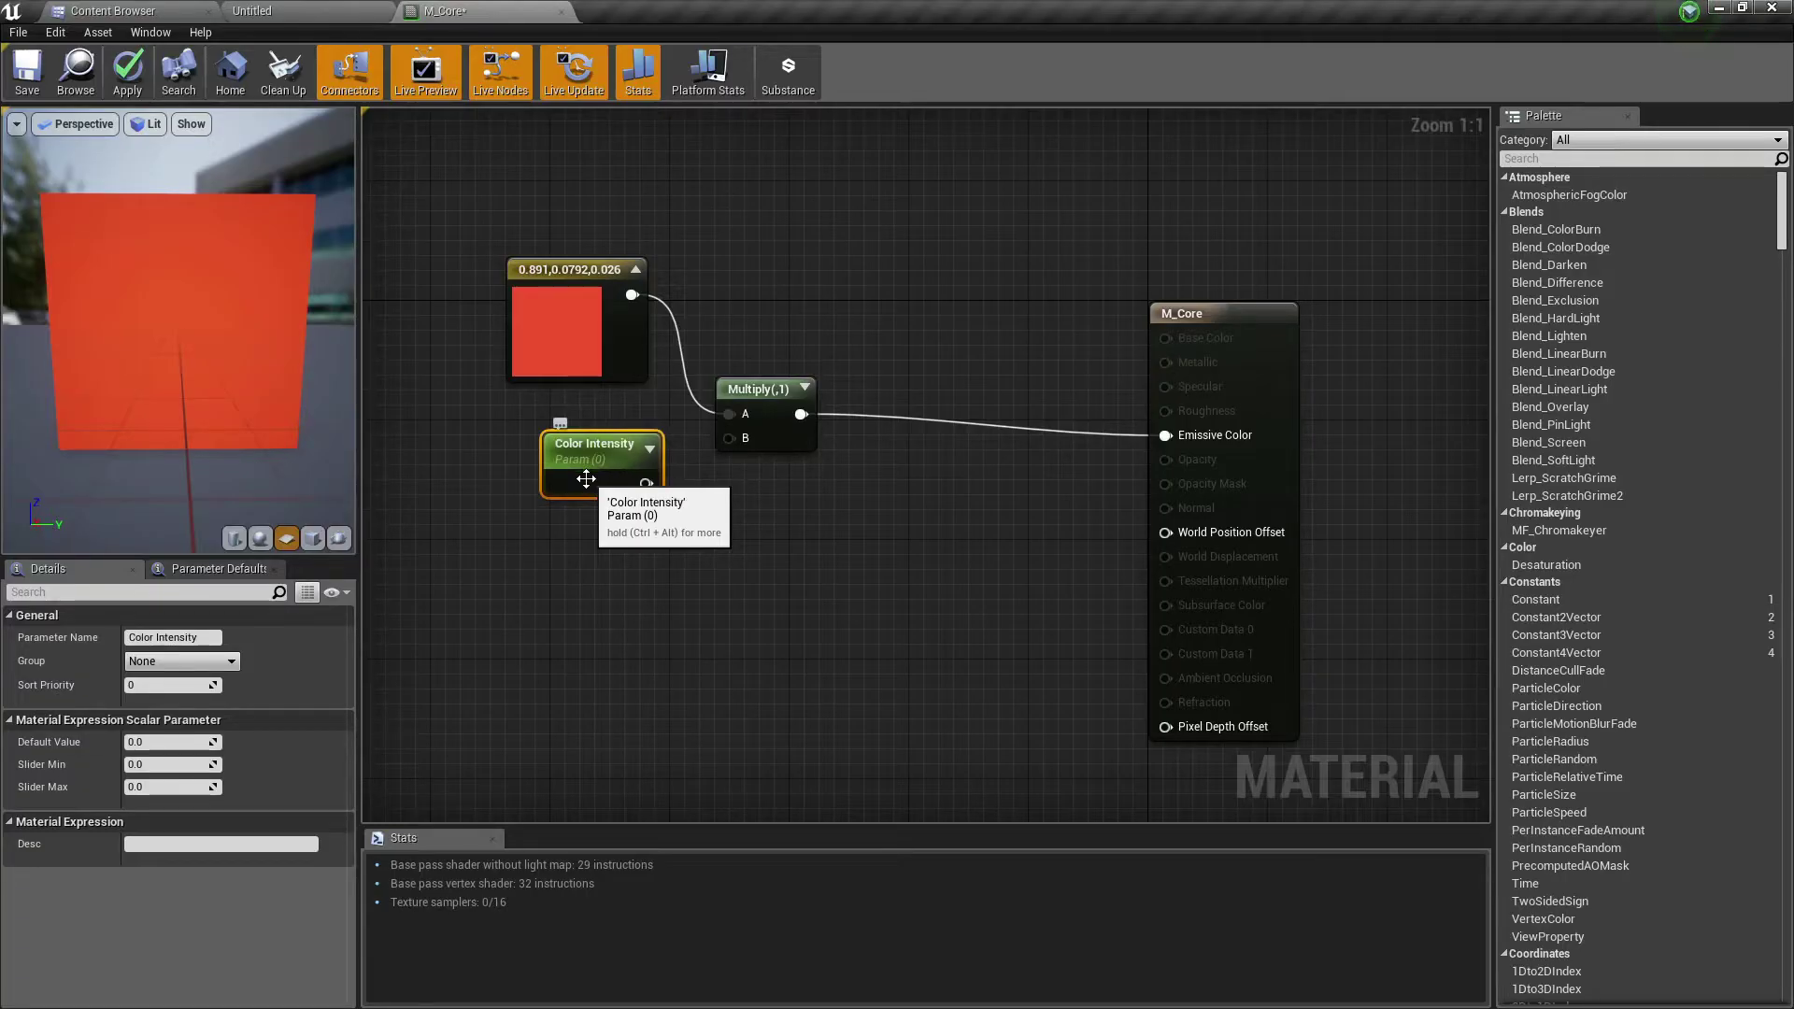
pyautogui.moveTo(586, 478); pyautogui.dragTo(738, 440)
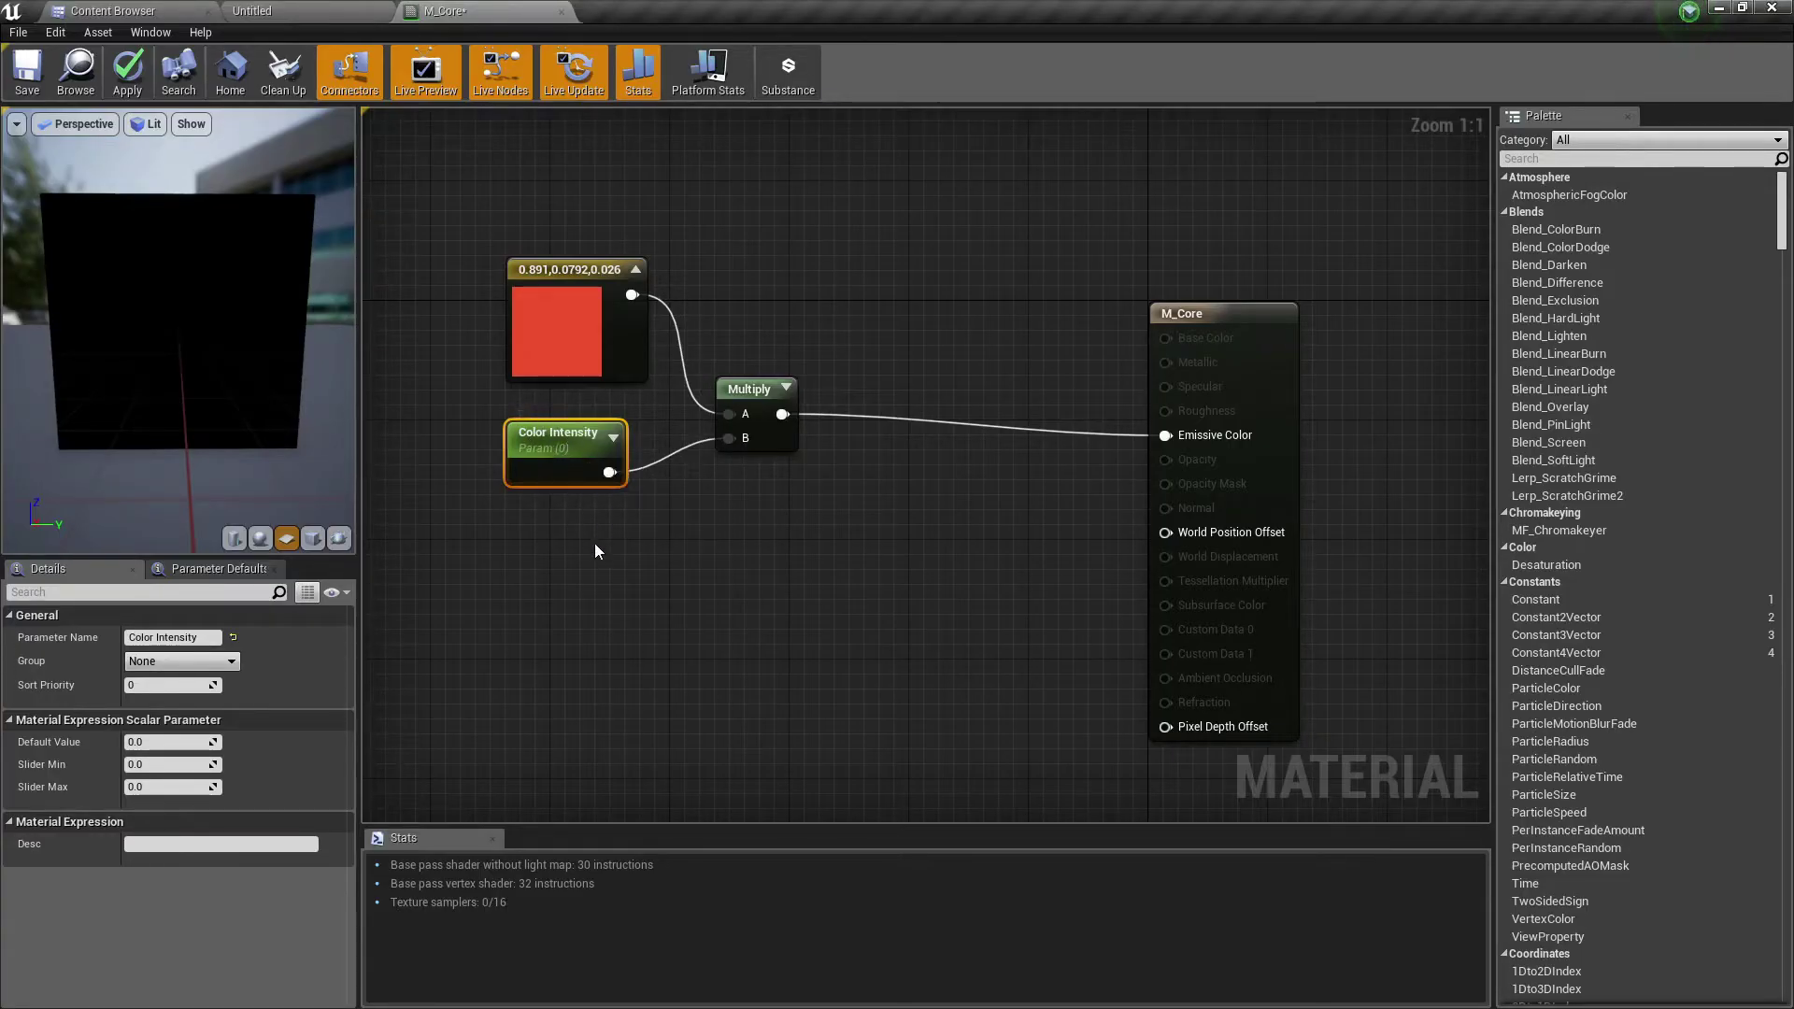
pyautogui.click(648, 558)
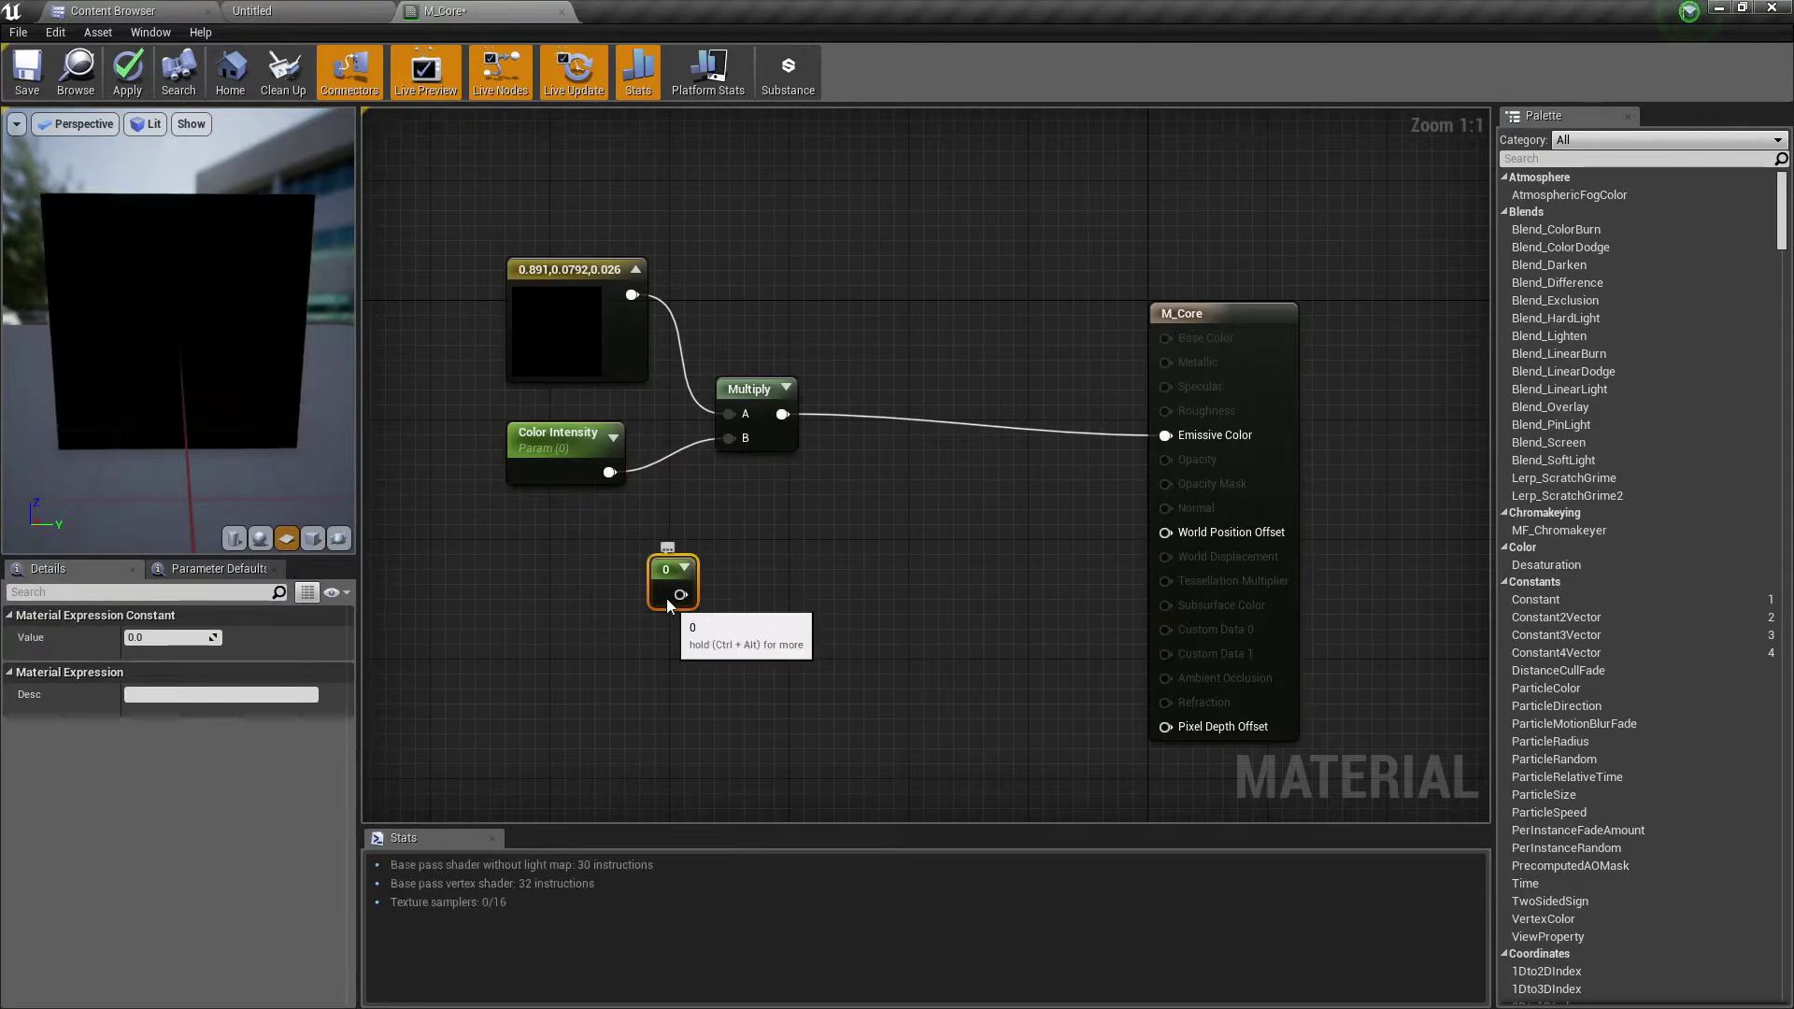
pyautogui.moveTo(665, 598); pyautogui.dragTo(580, 590)
pyautogui.click(571, 452)
pyautogui.click(588, 566)
pyautogui.click(571, 449)
pyautogui.click(588, 565)
pyautogui.click(576, 448)
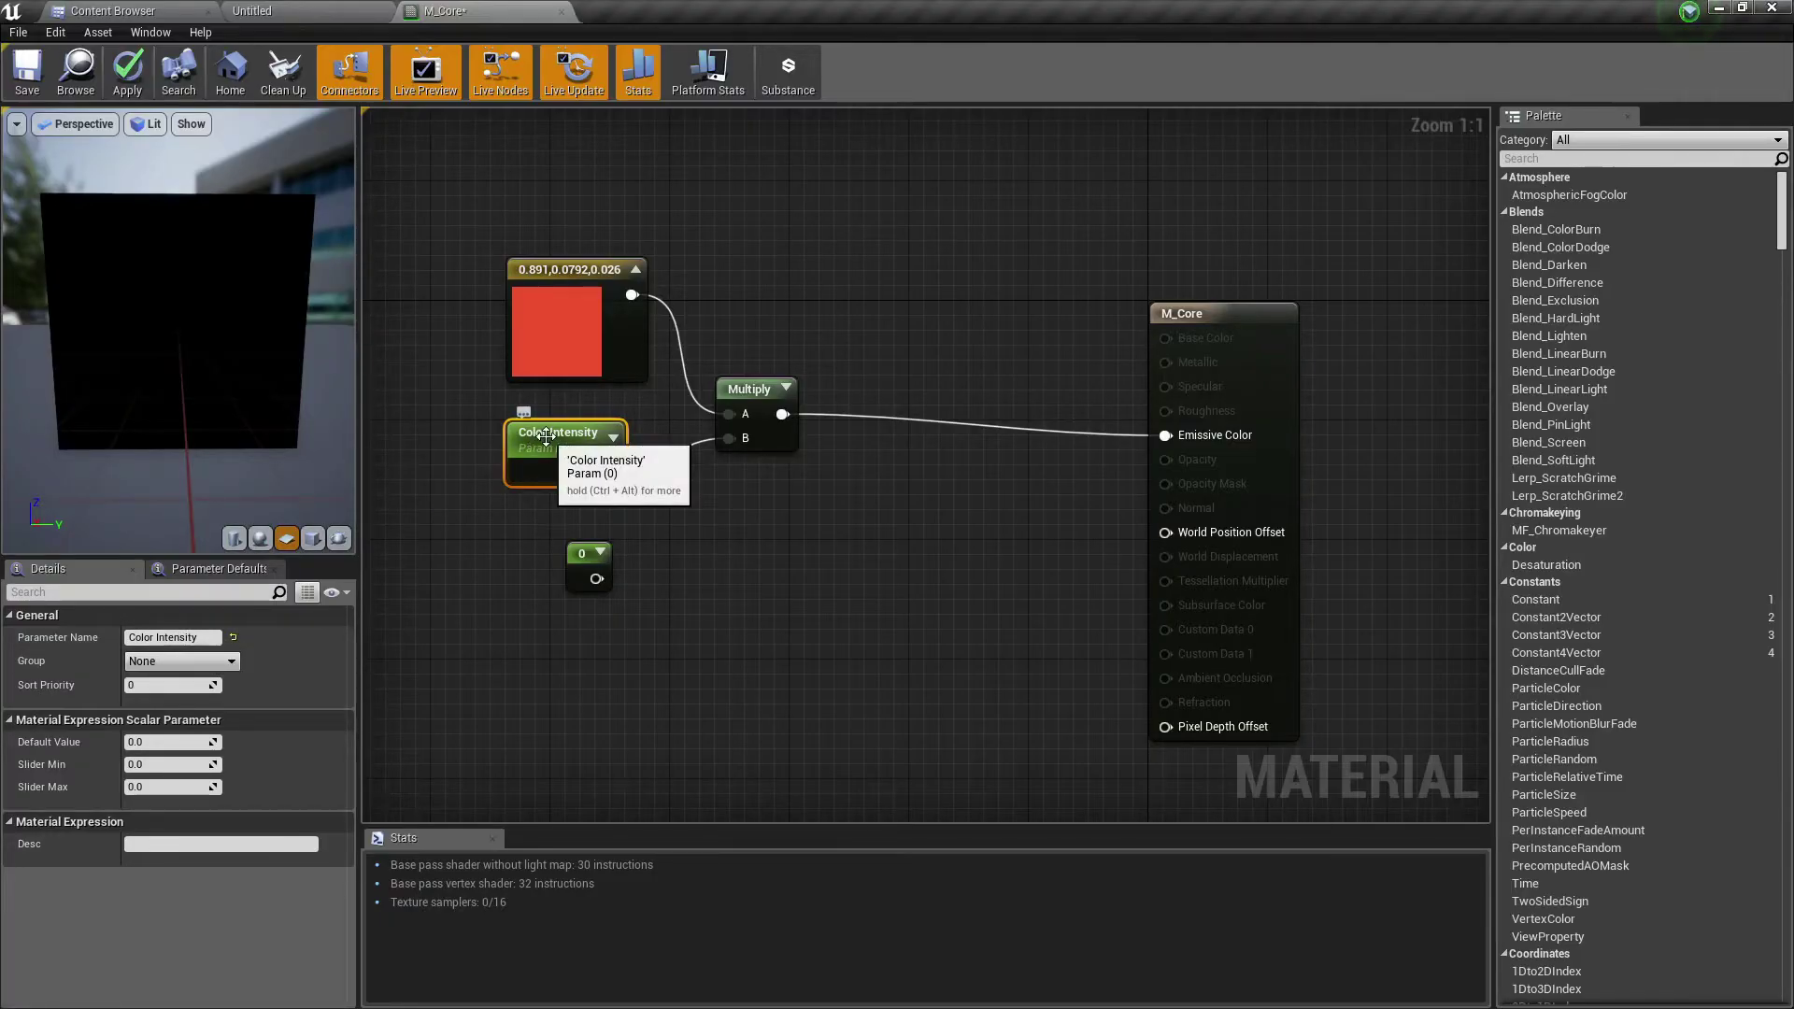
pyautogui.click(587, 559)
pyautogui.click(559, 465)
pyautogui.click(579, 557)
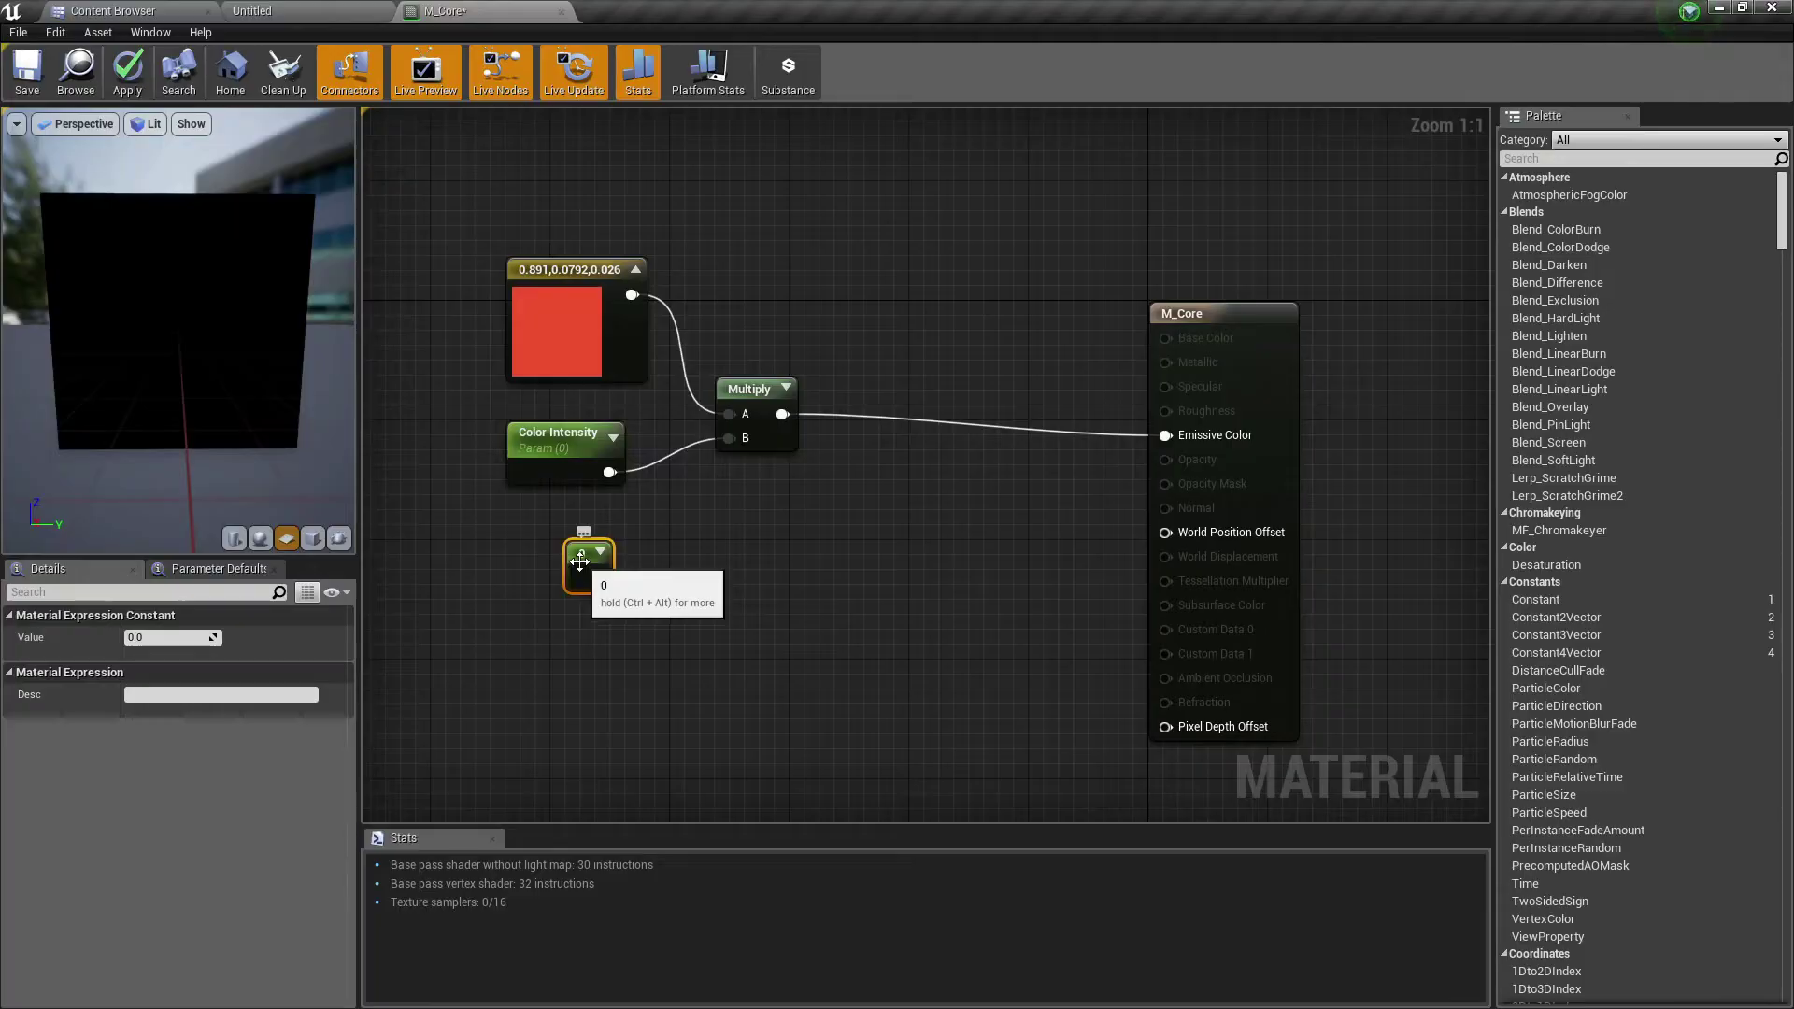
pyautogui.rightClick(576, 557)
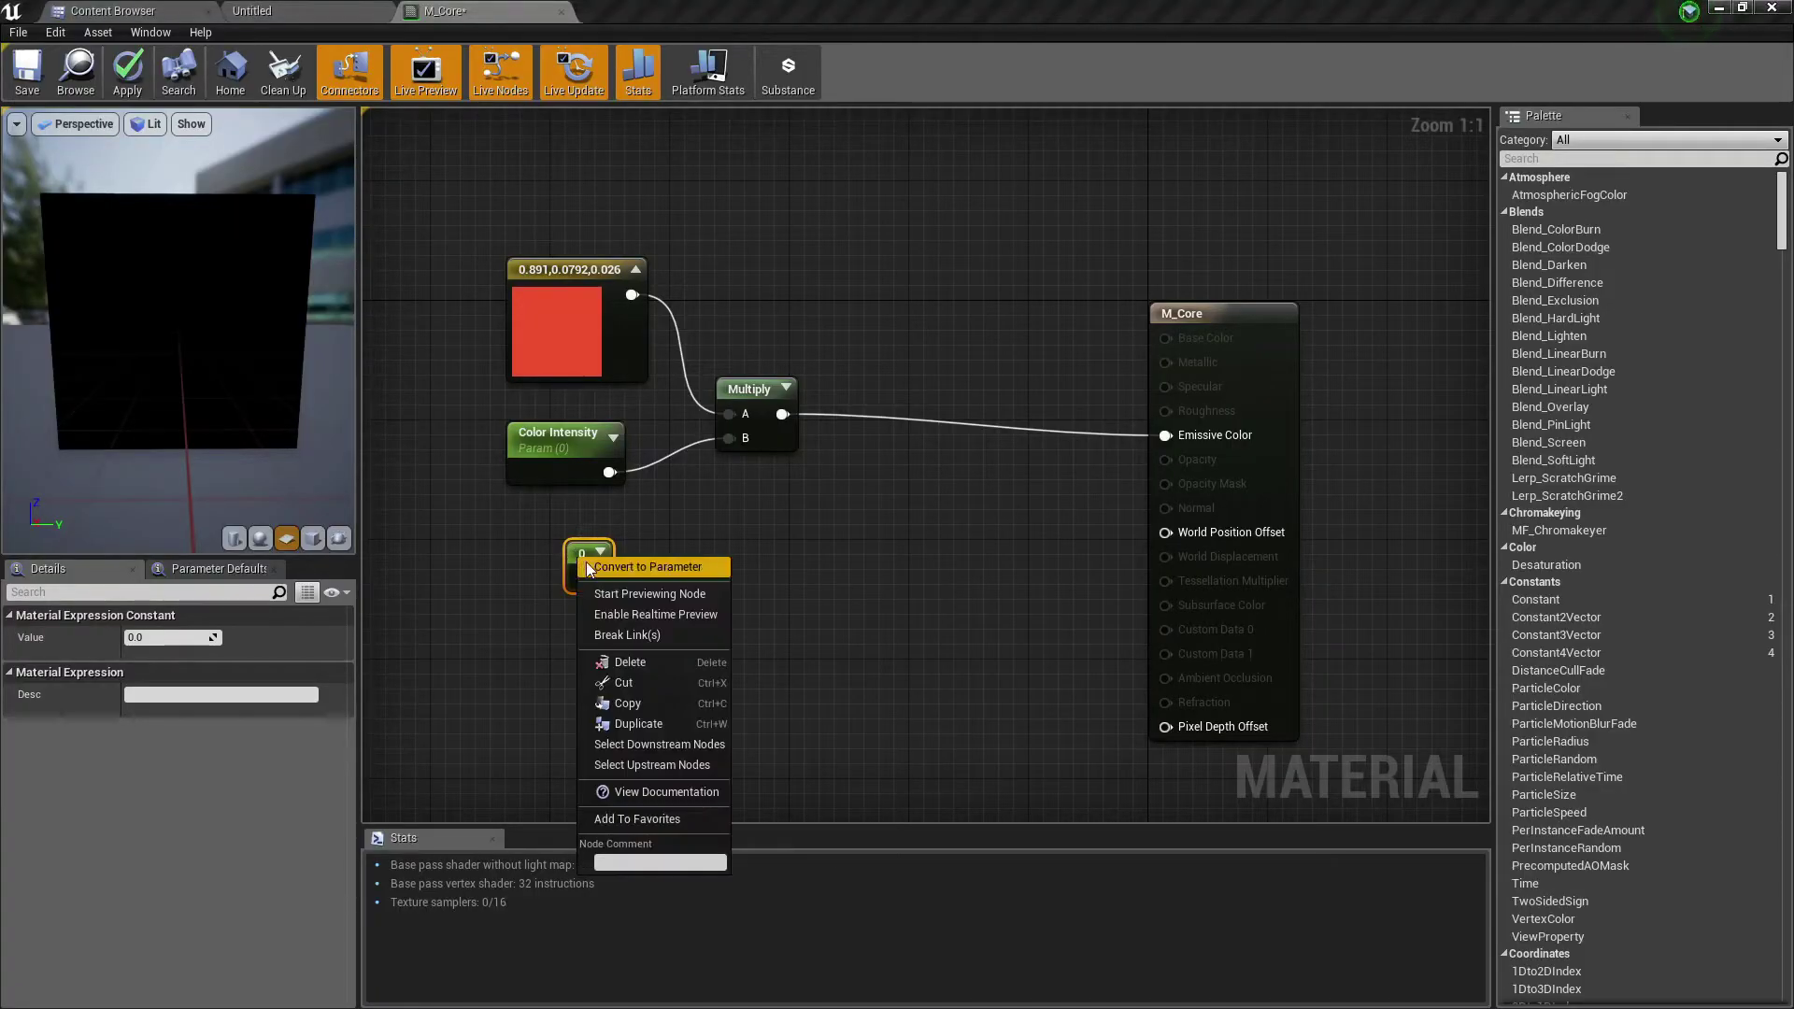
pyautogui.click(652, 568)
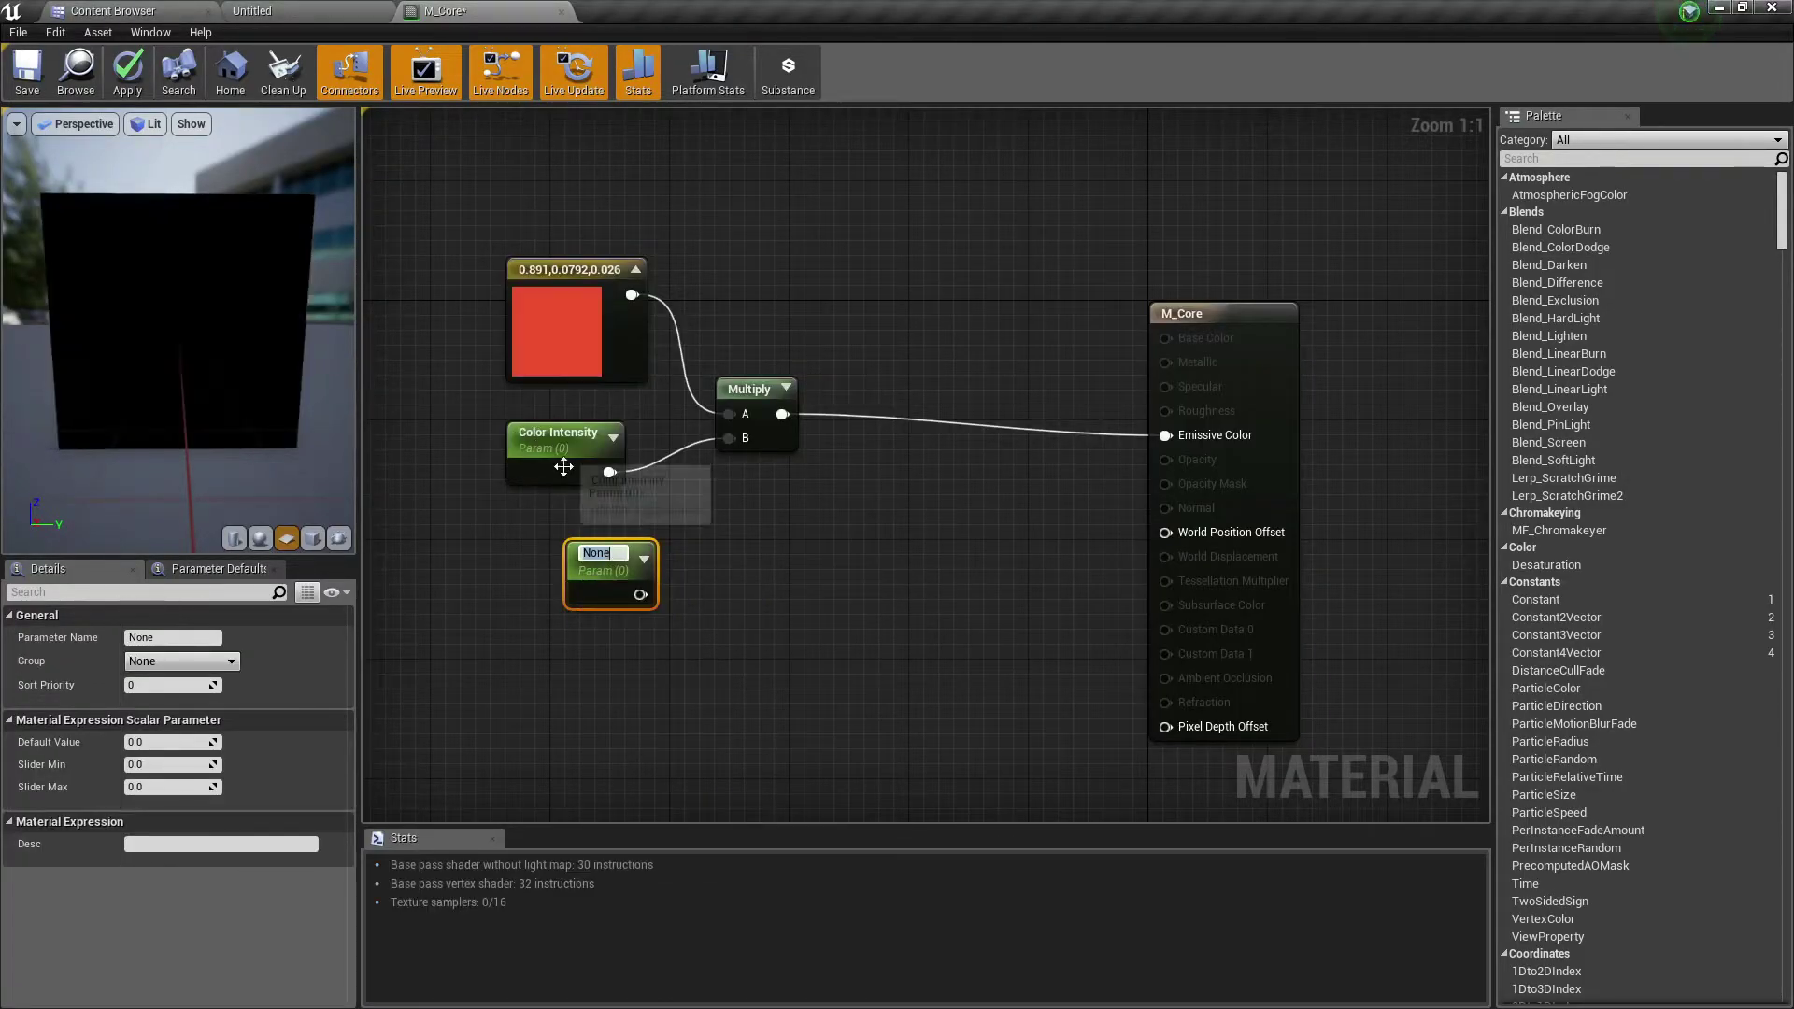
pyautogui.press('Delete')
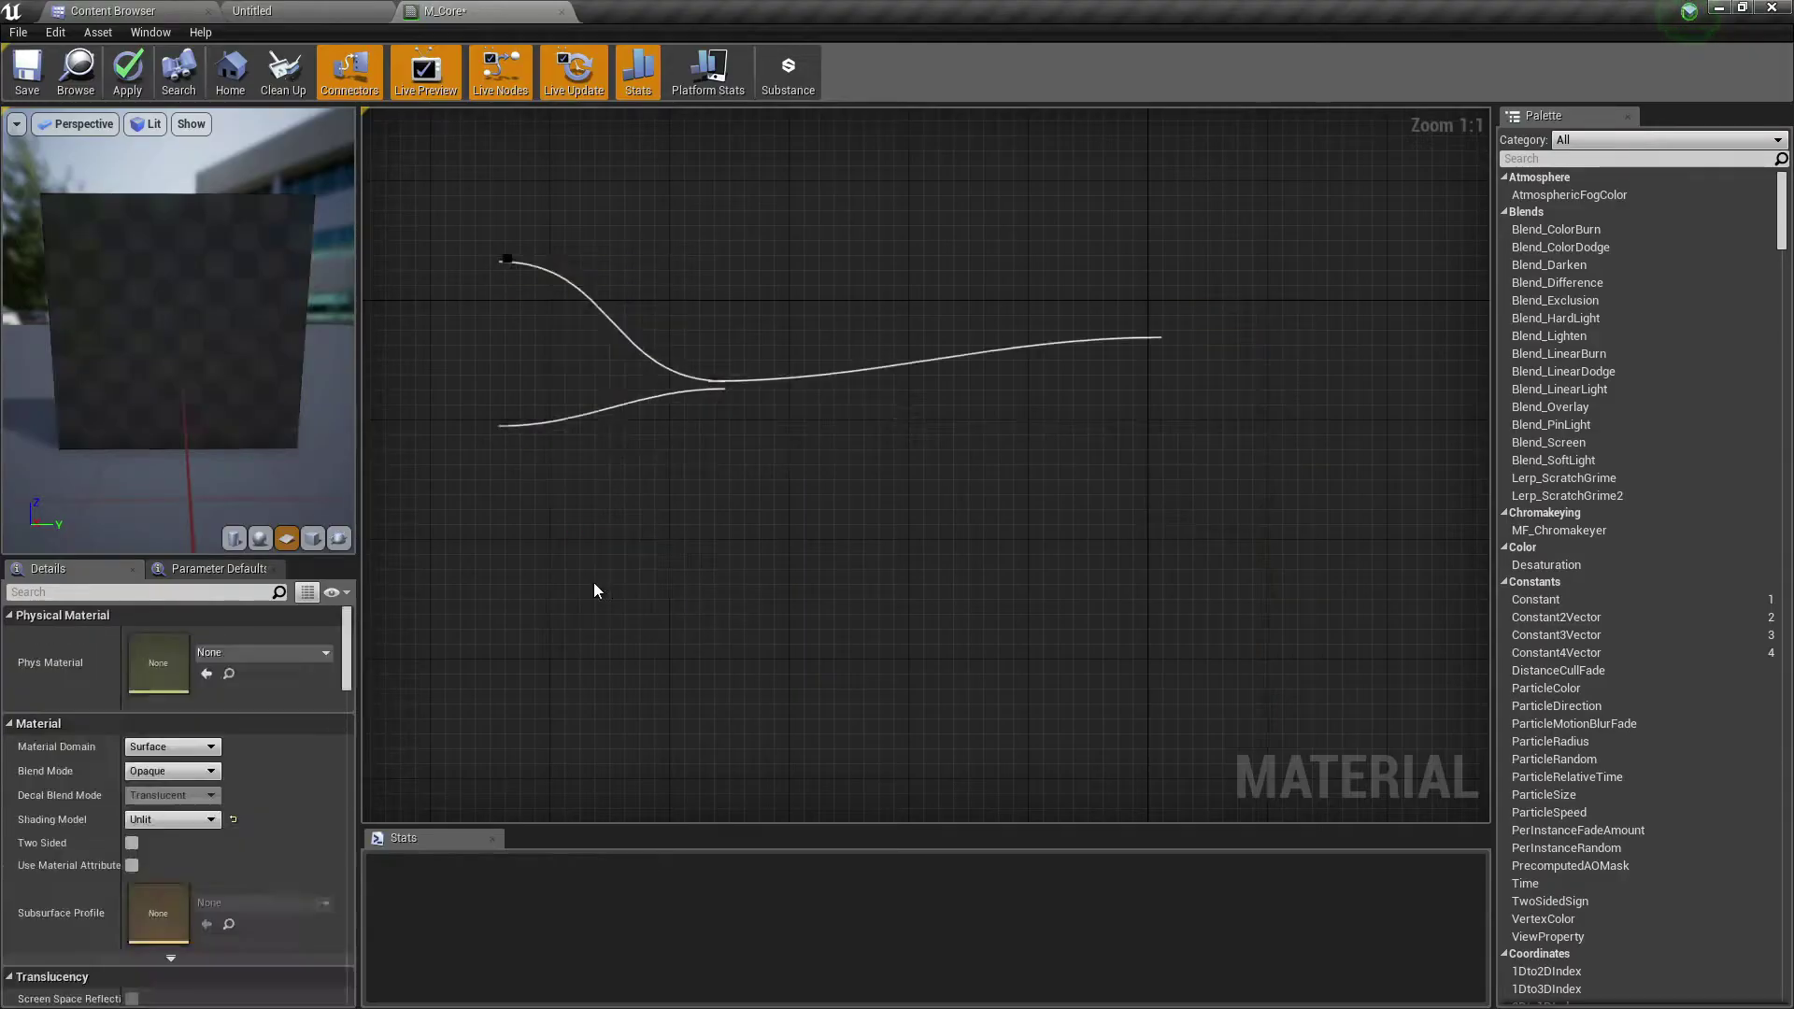
pyautogui.press('1')
pyautogui.click(631, 562)
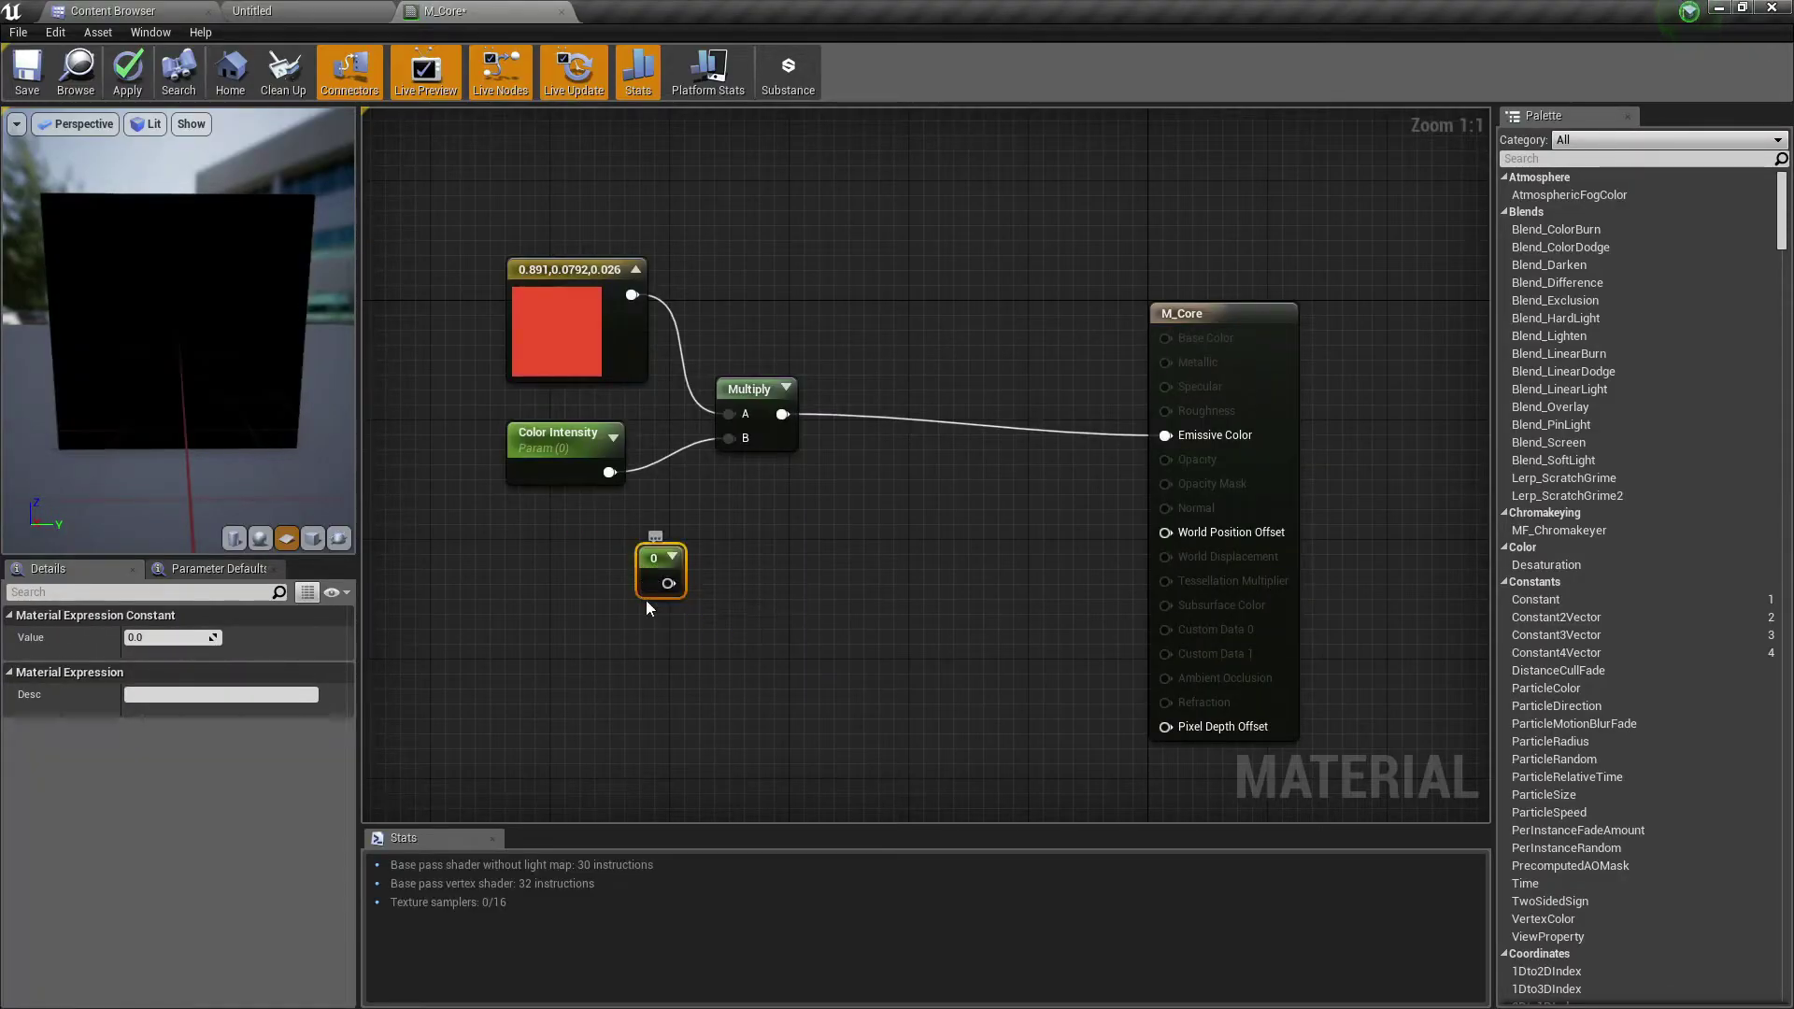
pyautogui.moveTo(671, 580); pyautogui.dragTo(781, 553)
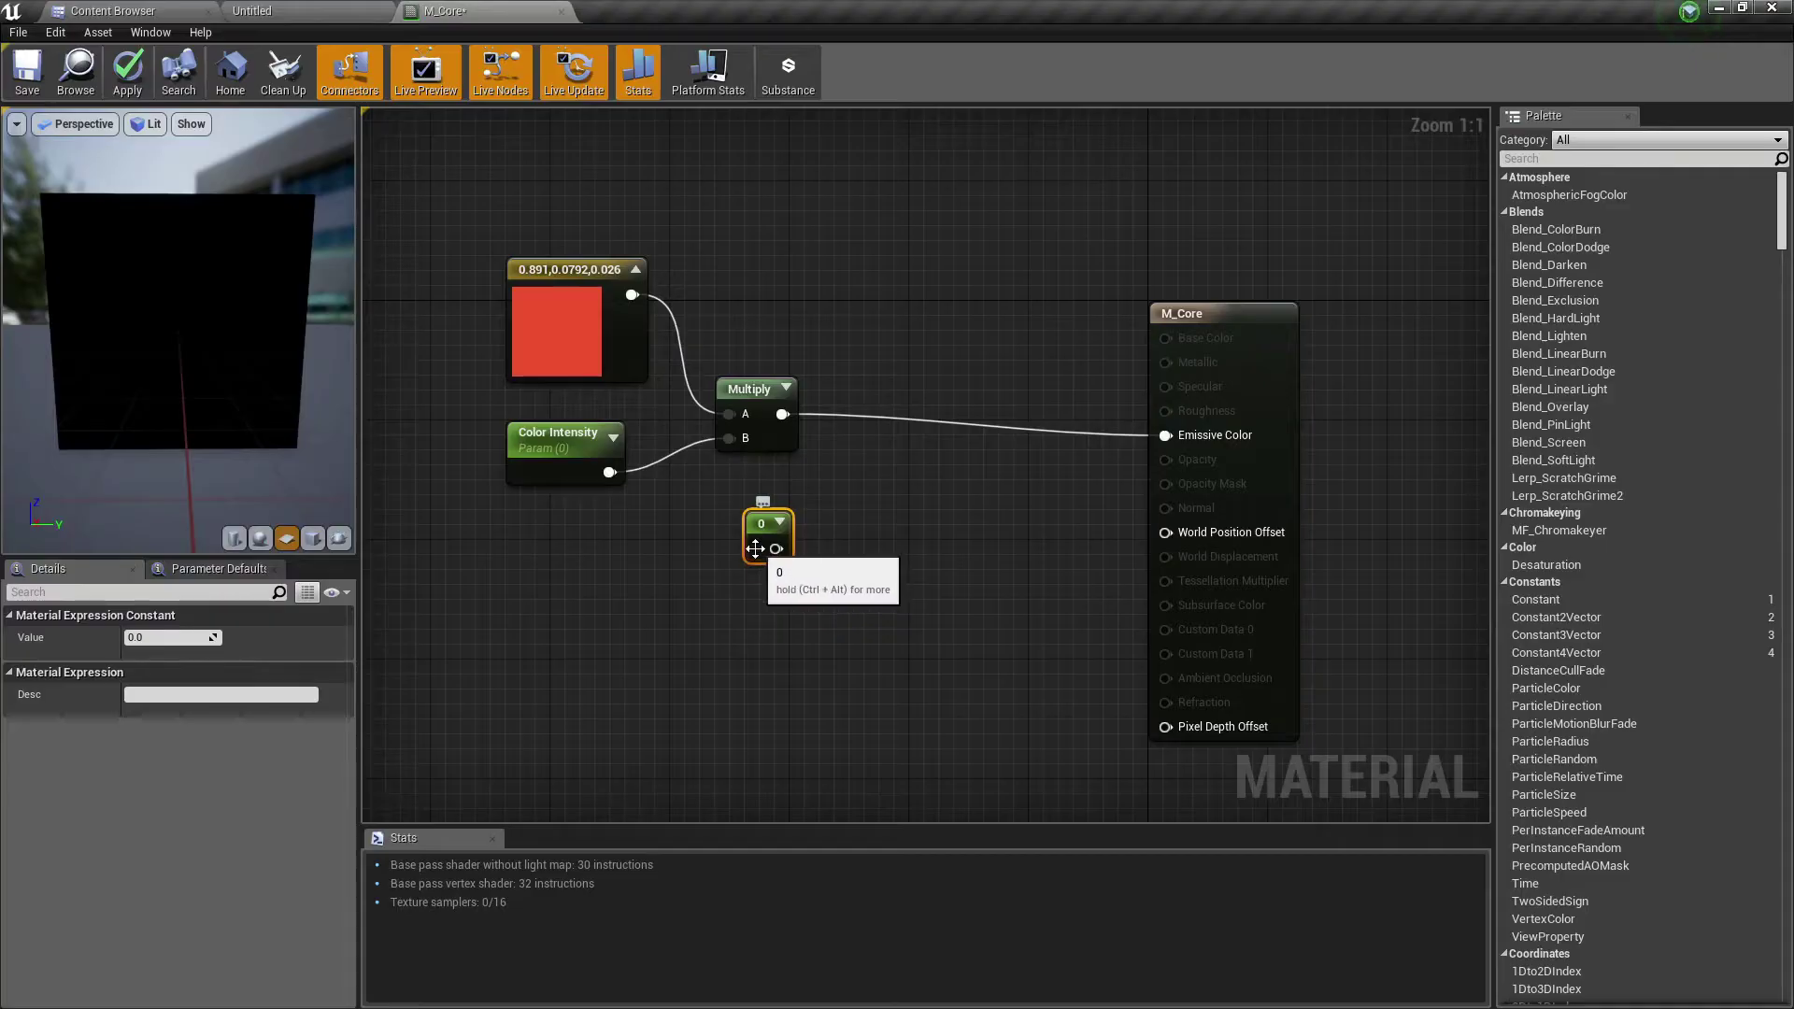
pyautogui.press('Delete')
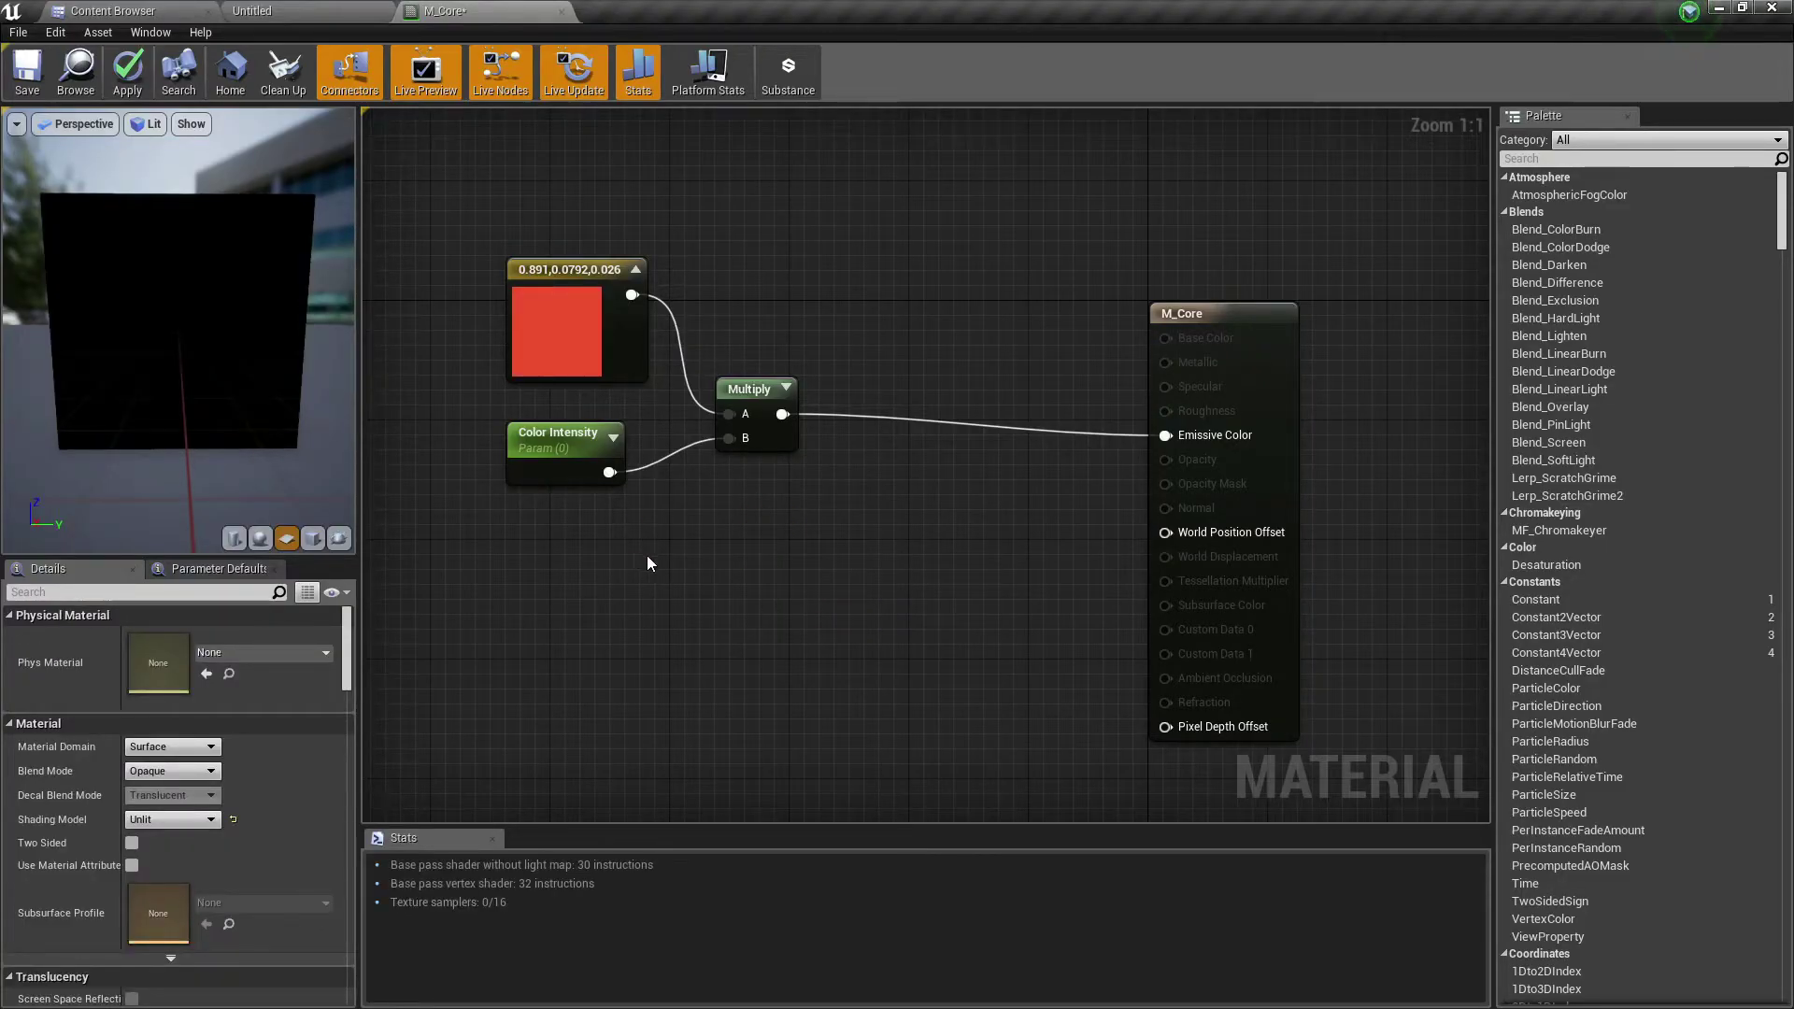
pyautogui.press('s')
pyautogui.click(651, 568)
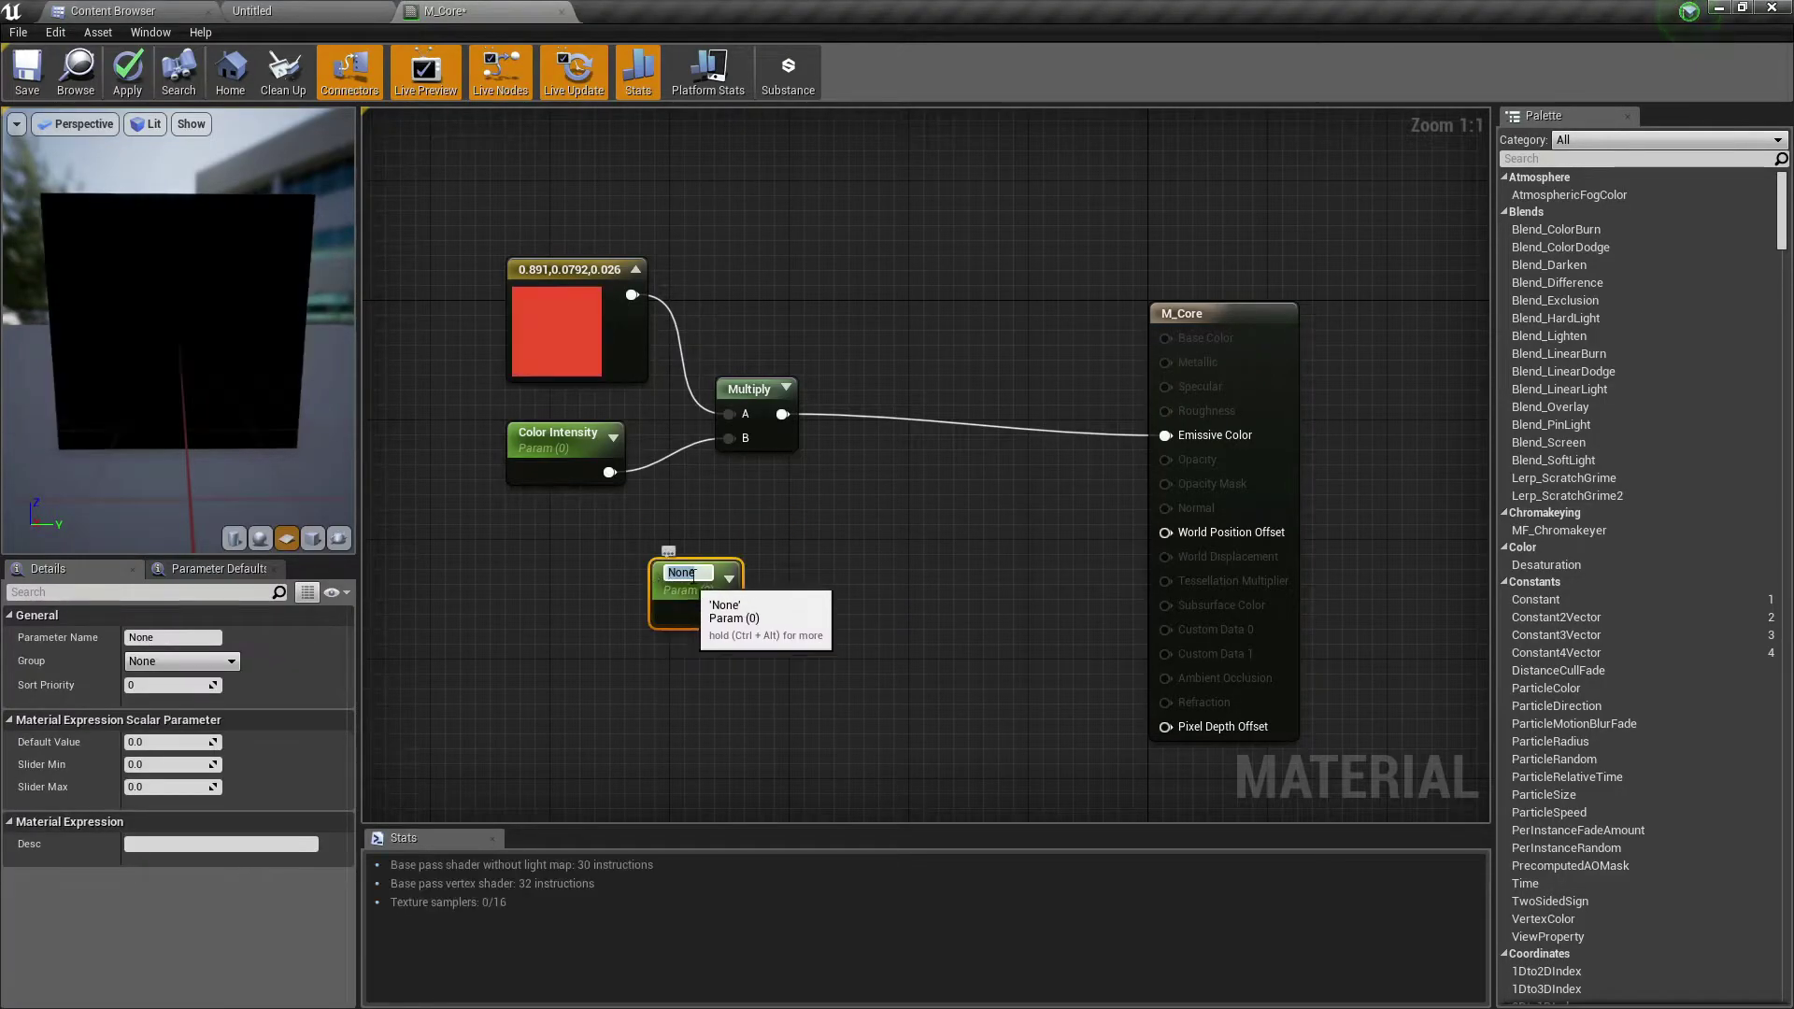
pyautogui.press('Delete')
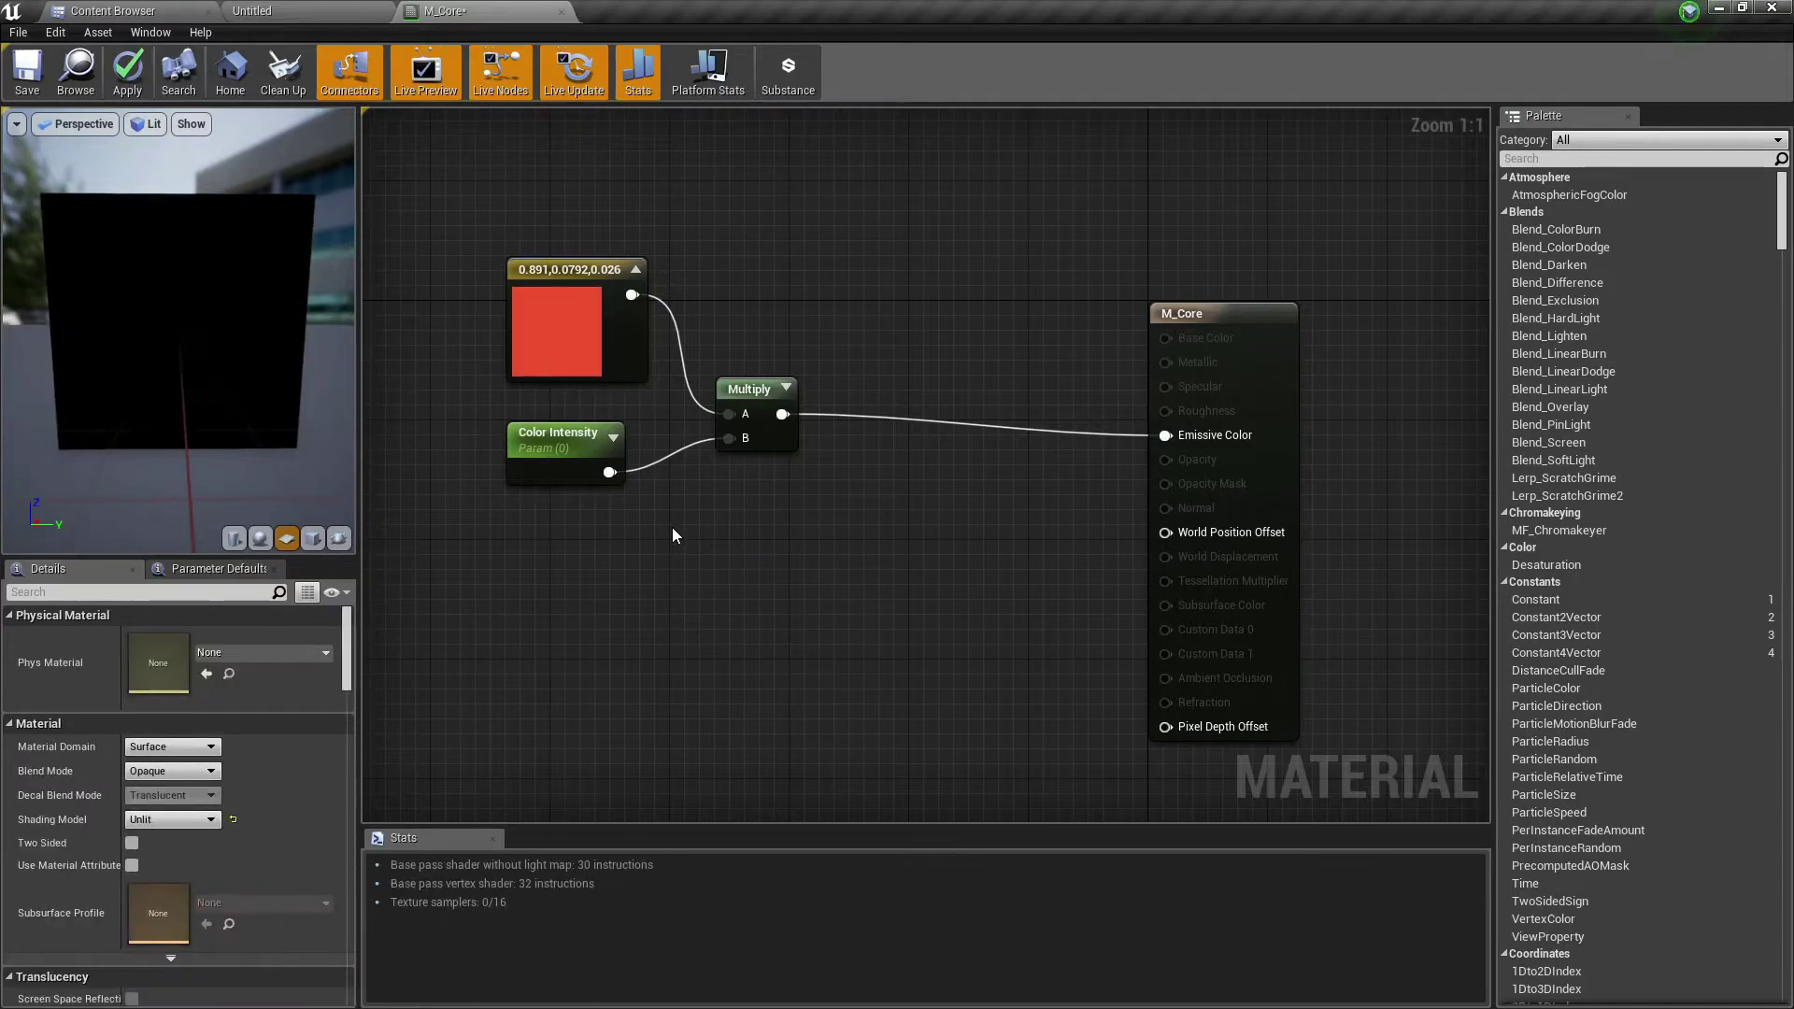
pyautogui.moveTo(671, 527); pyautogui.dragTo(662, 570, button='right')
pyautogui.click(540, 510)
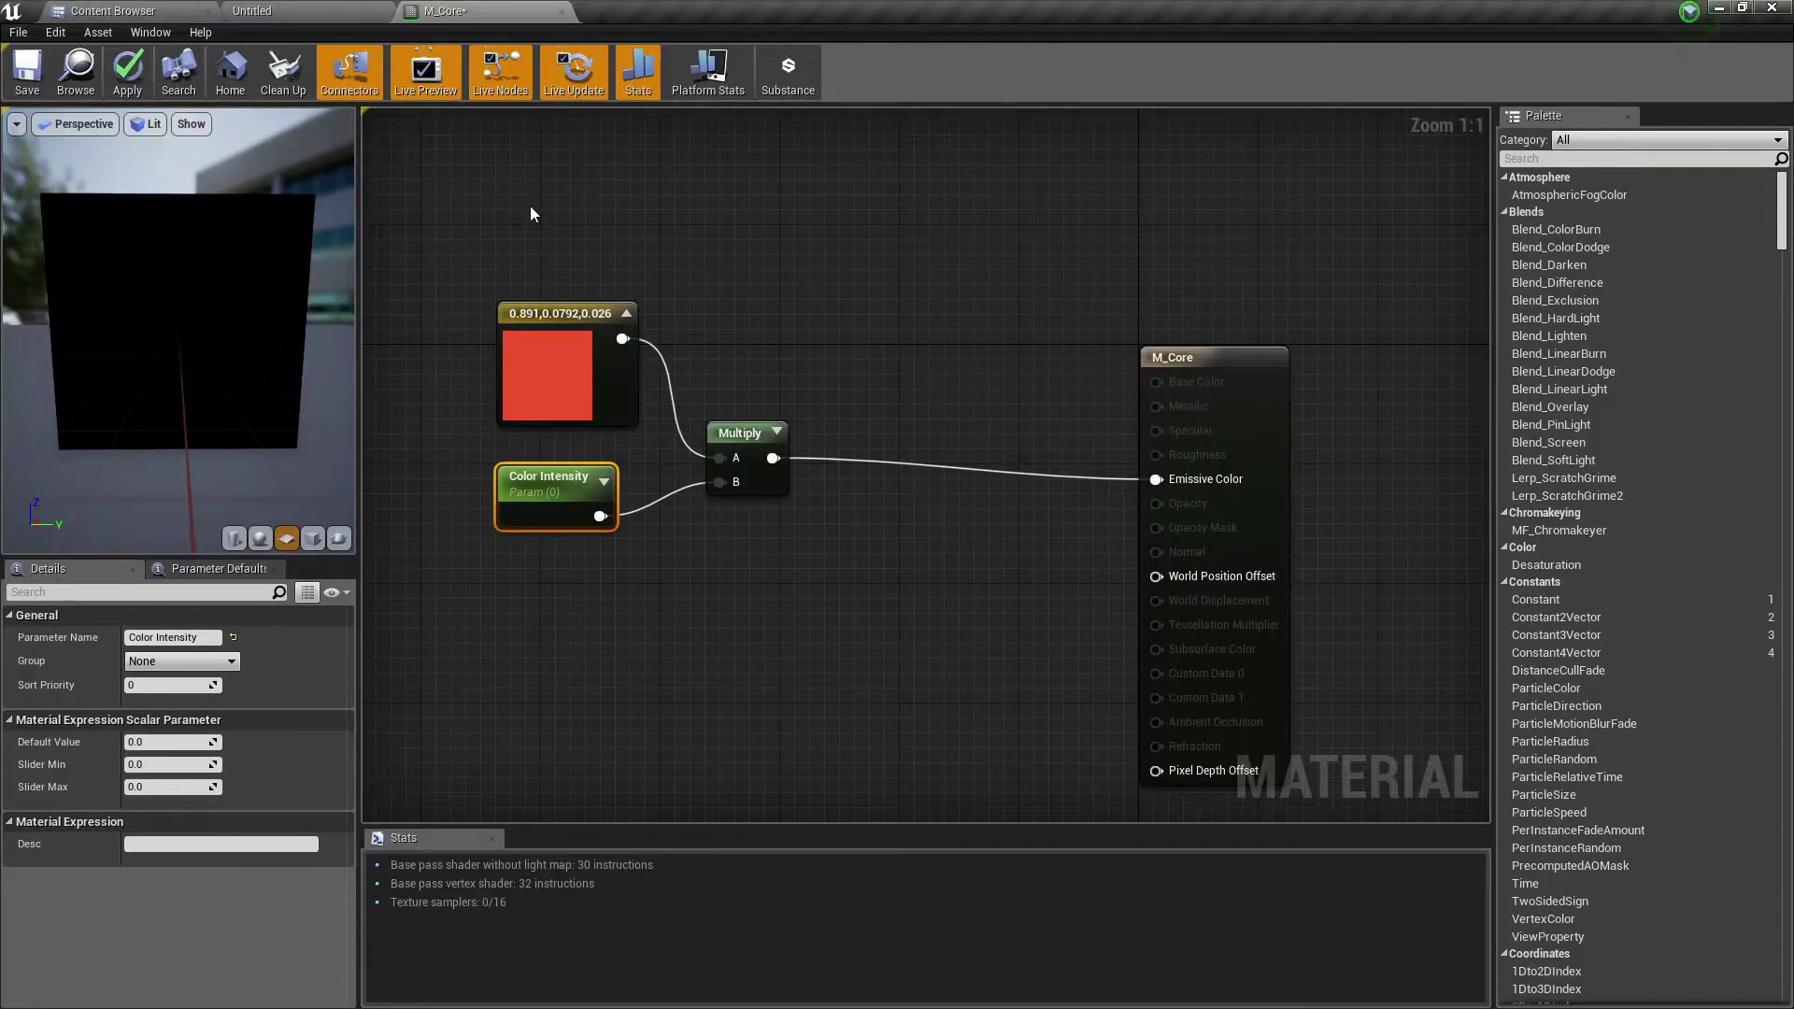
# Step: Switch the M_Core preview to a sphere and orbit and zoom around it
pyautogui.click(1252, 356)
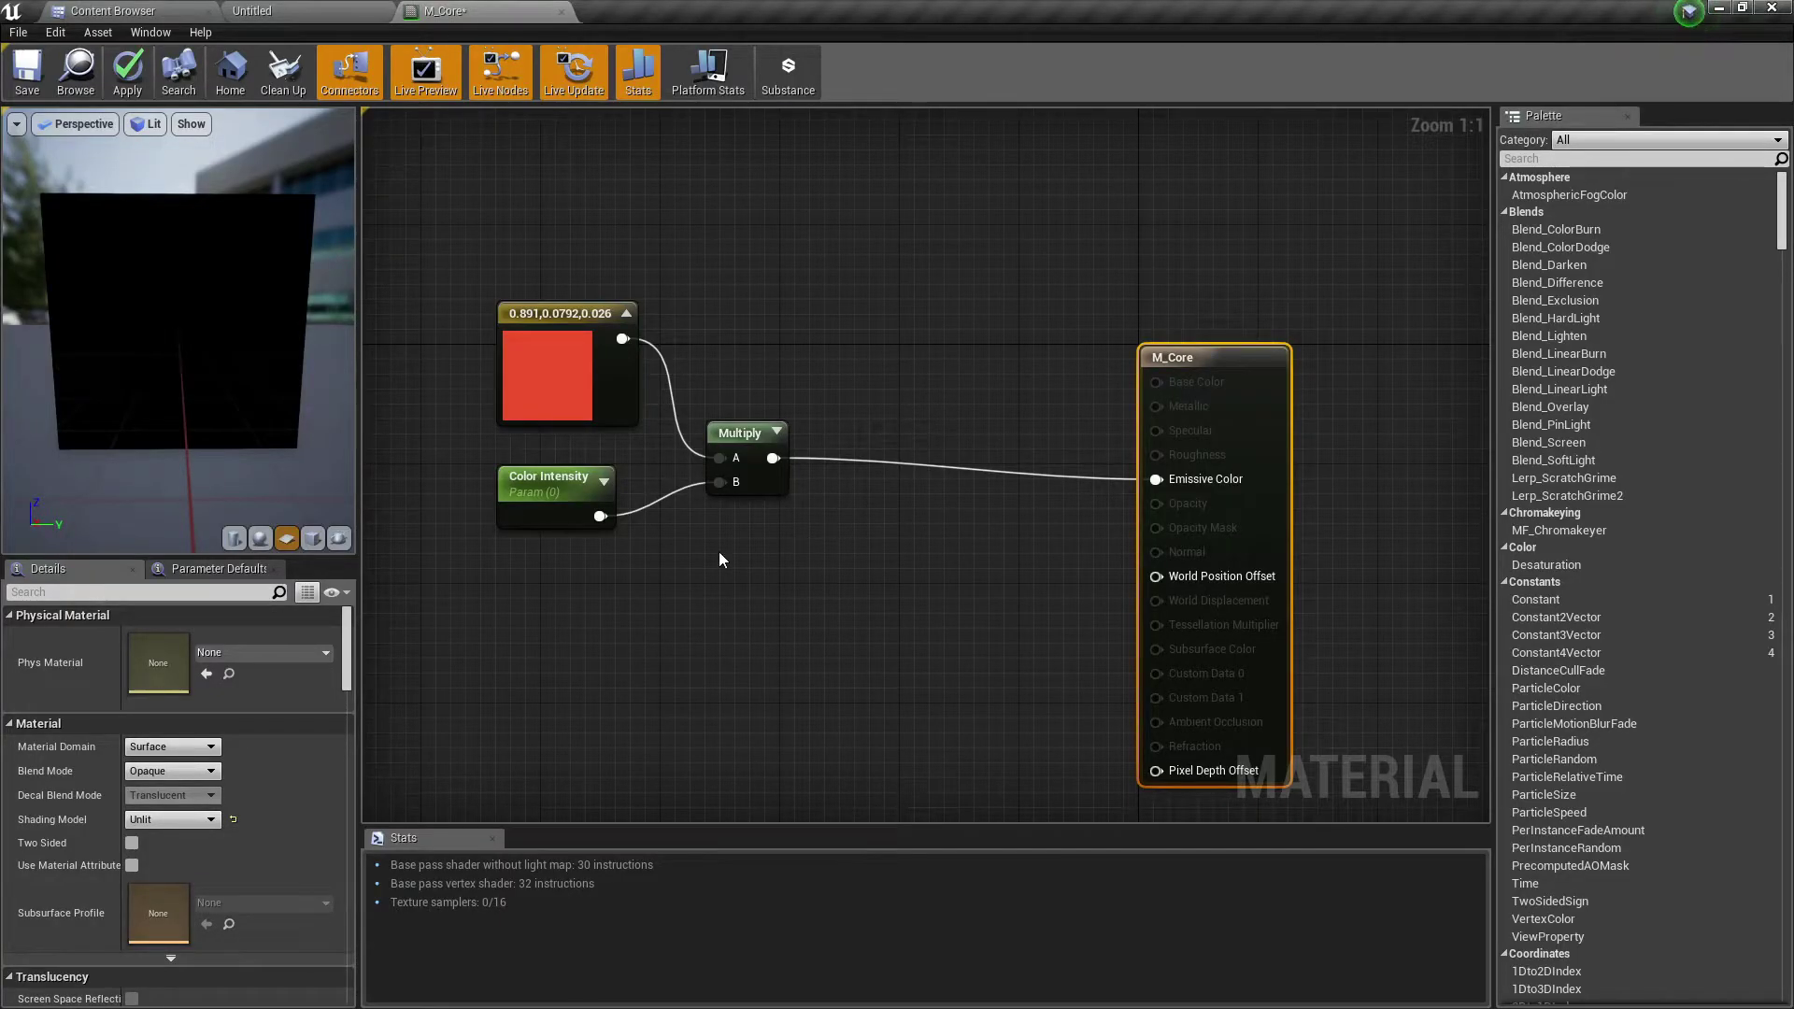
pyautogui.click(261, 539)
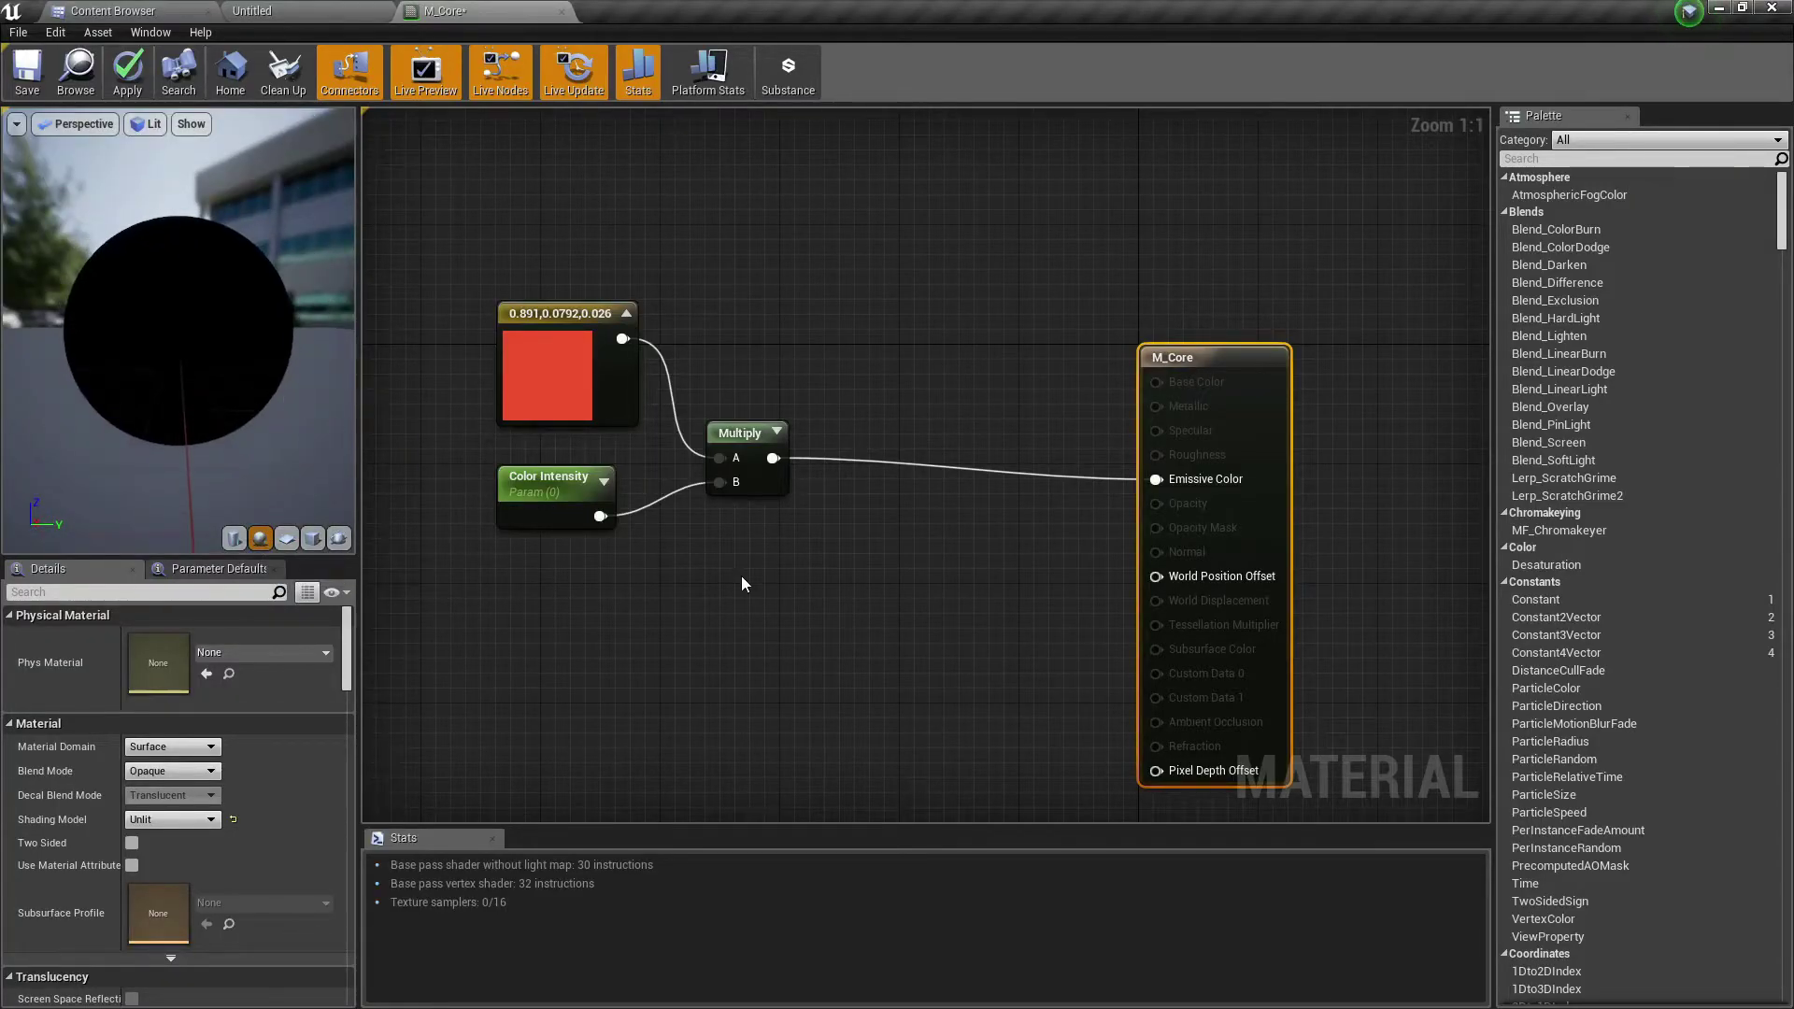
pyautogui.click(795, 574)
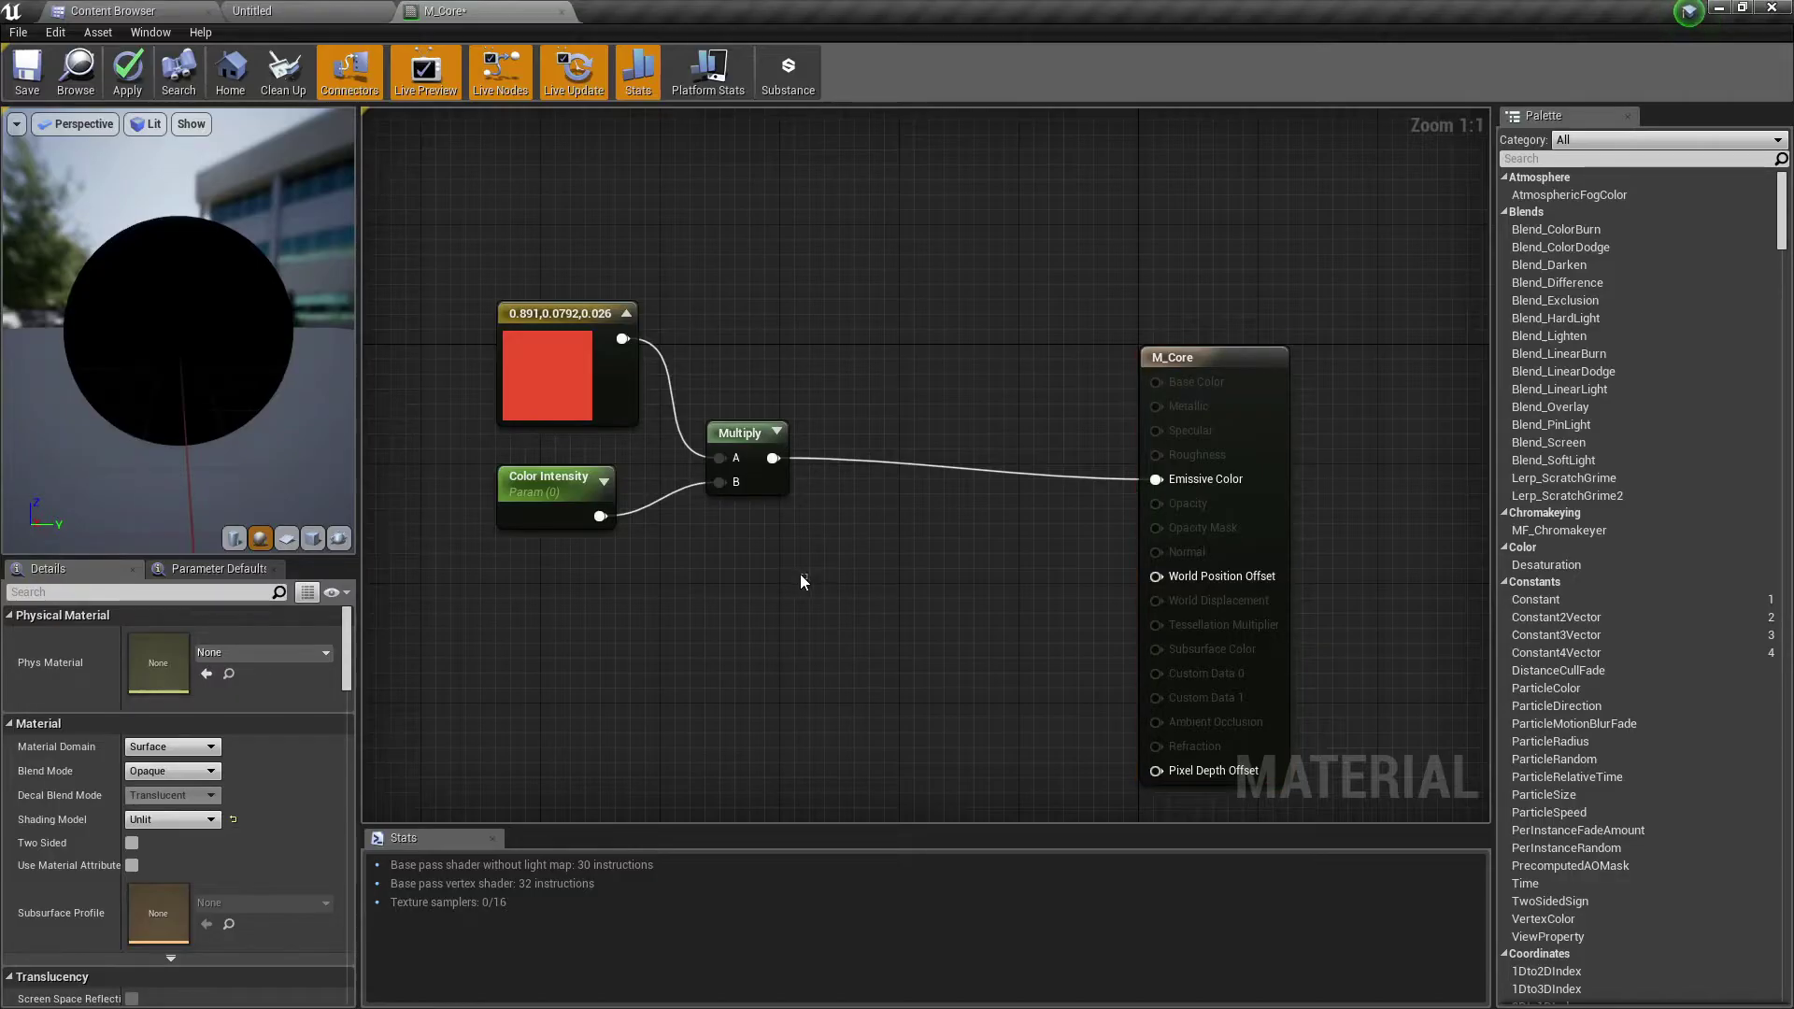
pyautogui.moveTo(804, 575); pyautogui.dragTo(883, 511, button='right')
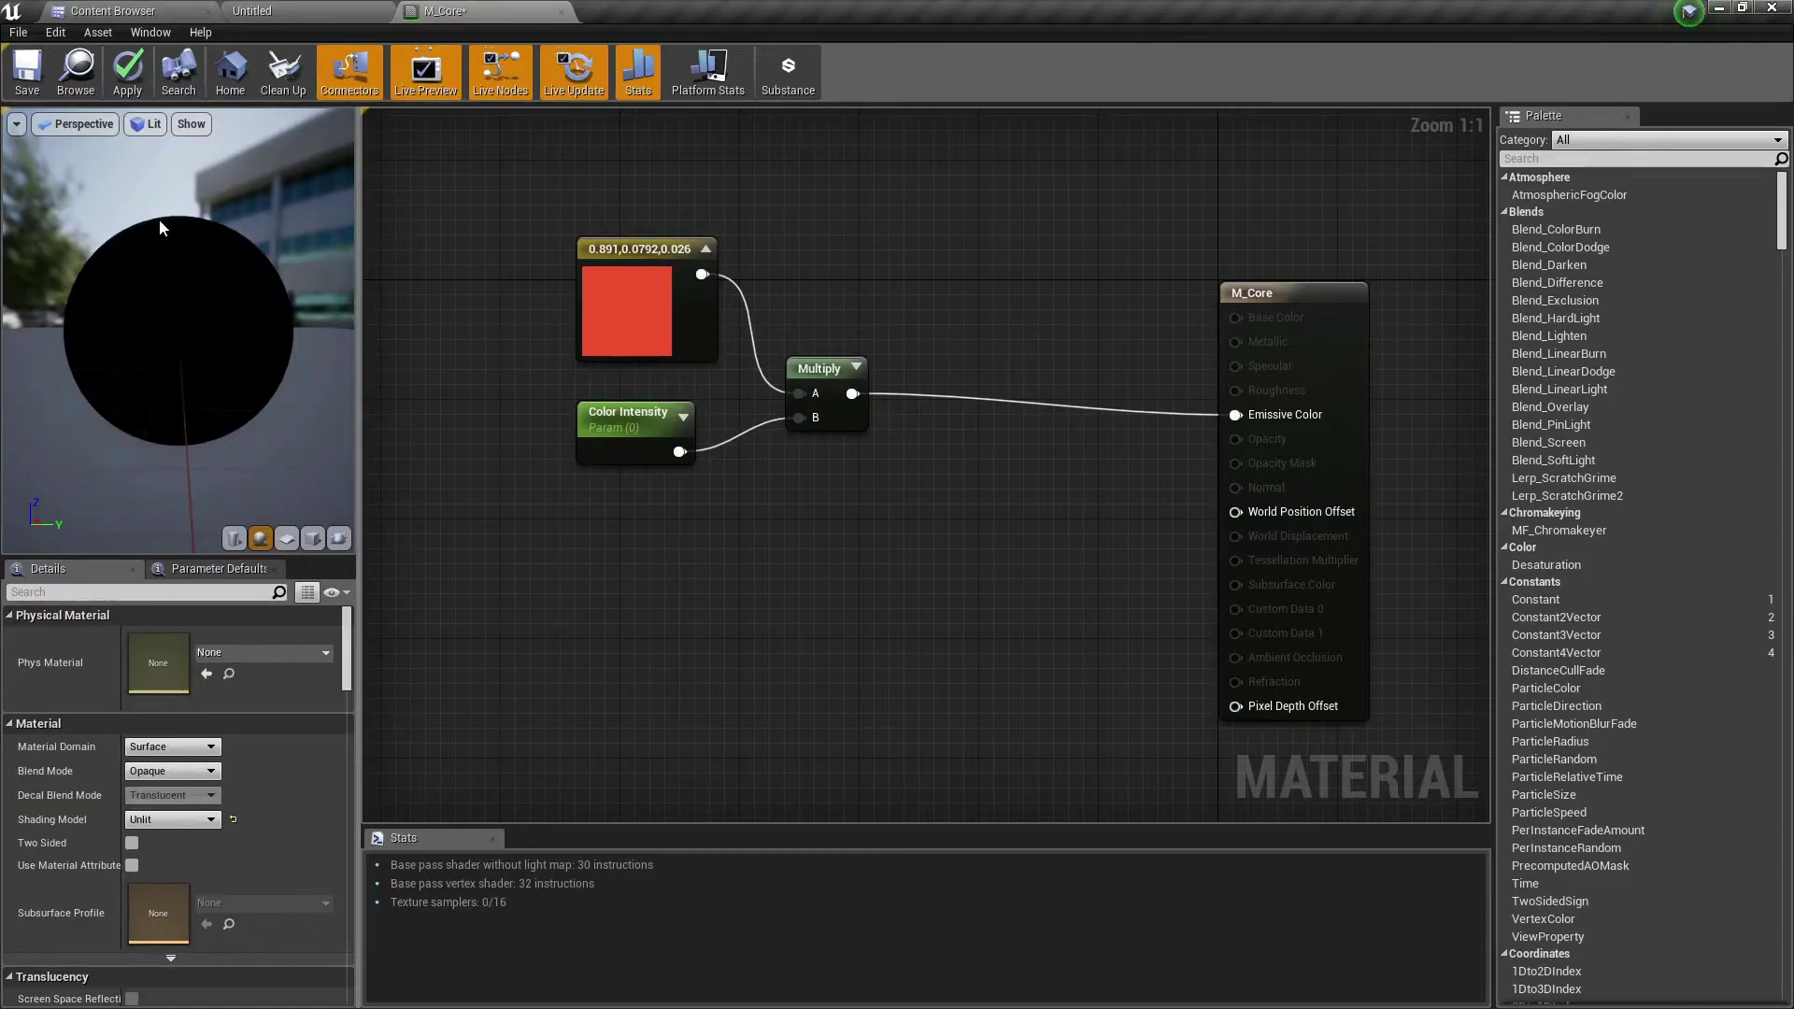
pyautogui.moveTo(170, 222); pyautogui.dragTo(228, 404)
pyautogui.moveTo(227, 228); pyautogui.dragTo(228, 271, button='right')
pyautogui.moveTo(228, 271); pyautogui.dragTo(243, 276)
pyautogui.moveTo(185, 331); pyautogui.dragTo(185, 312, button='right')
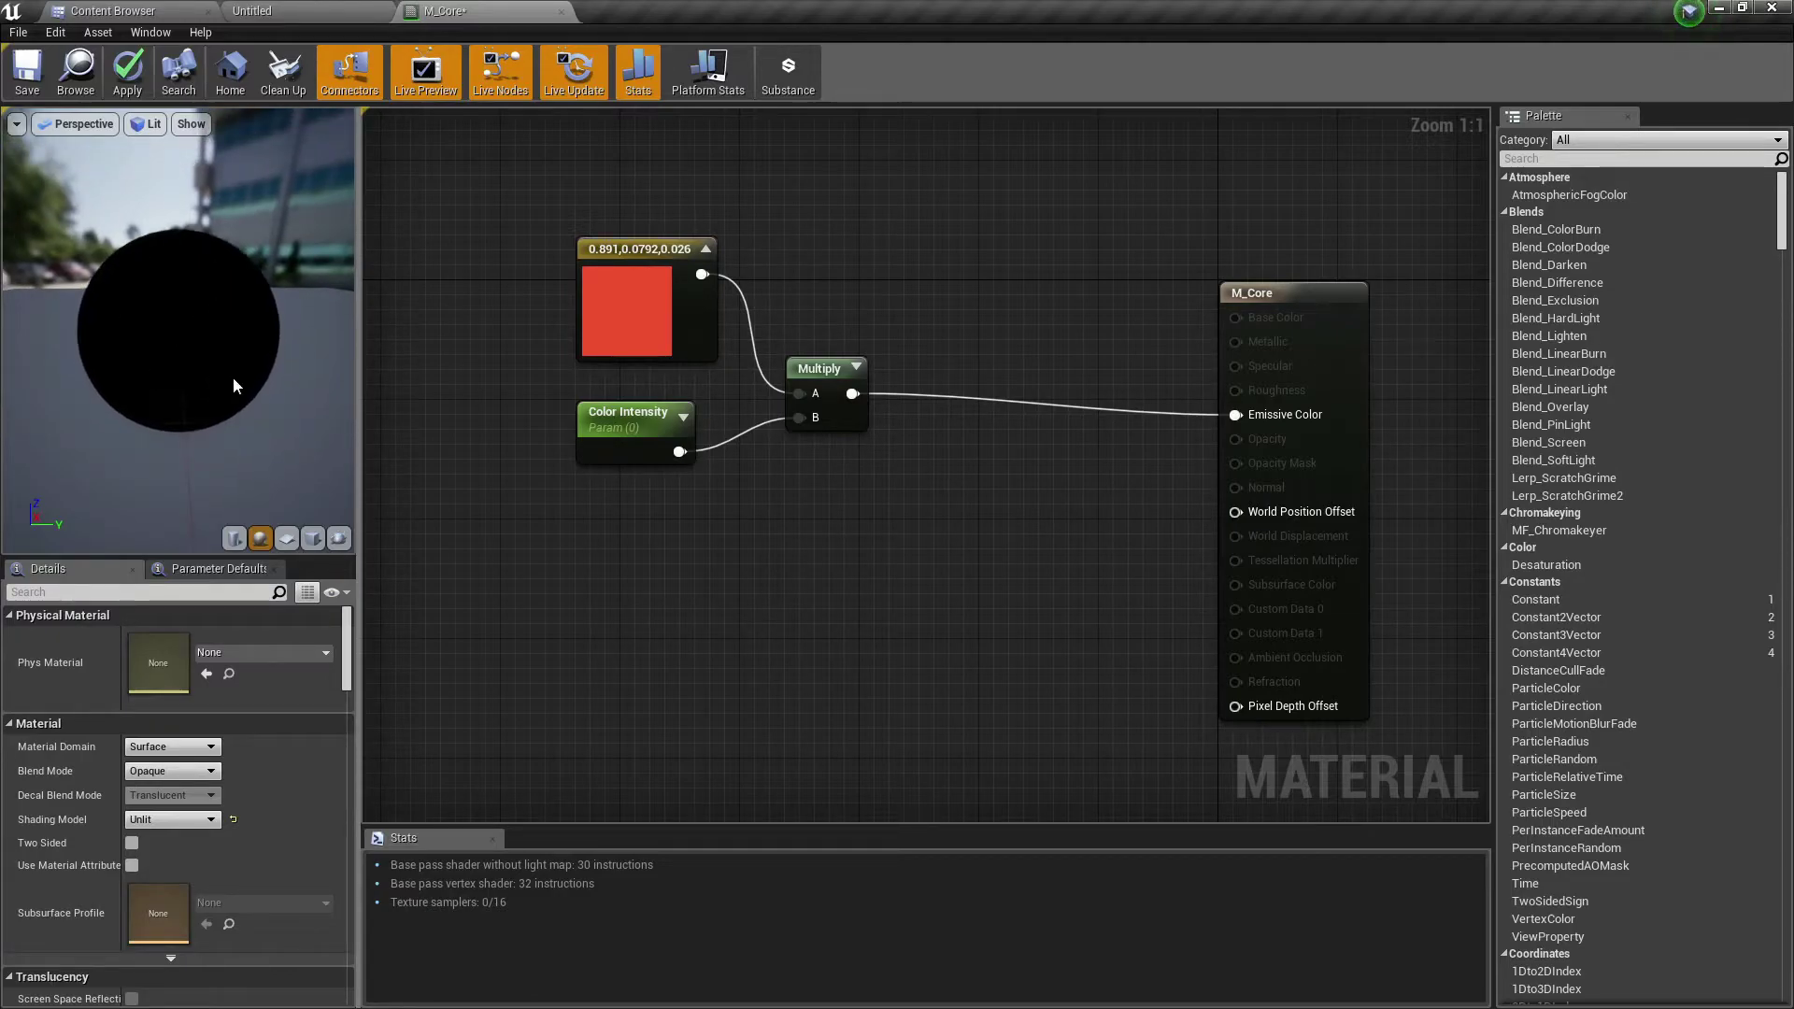
# Step: Add an unconnected Fresnel node to the graph near Emissive Color
pyautogui.rightClick(752, 602)
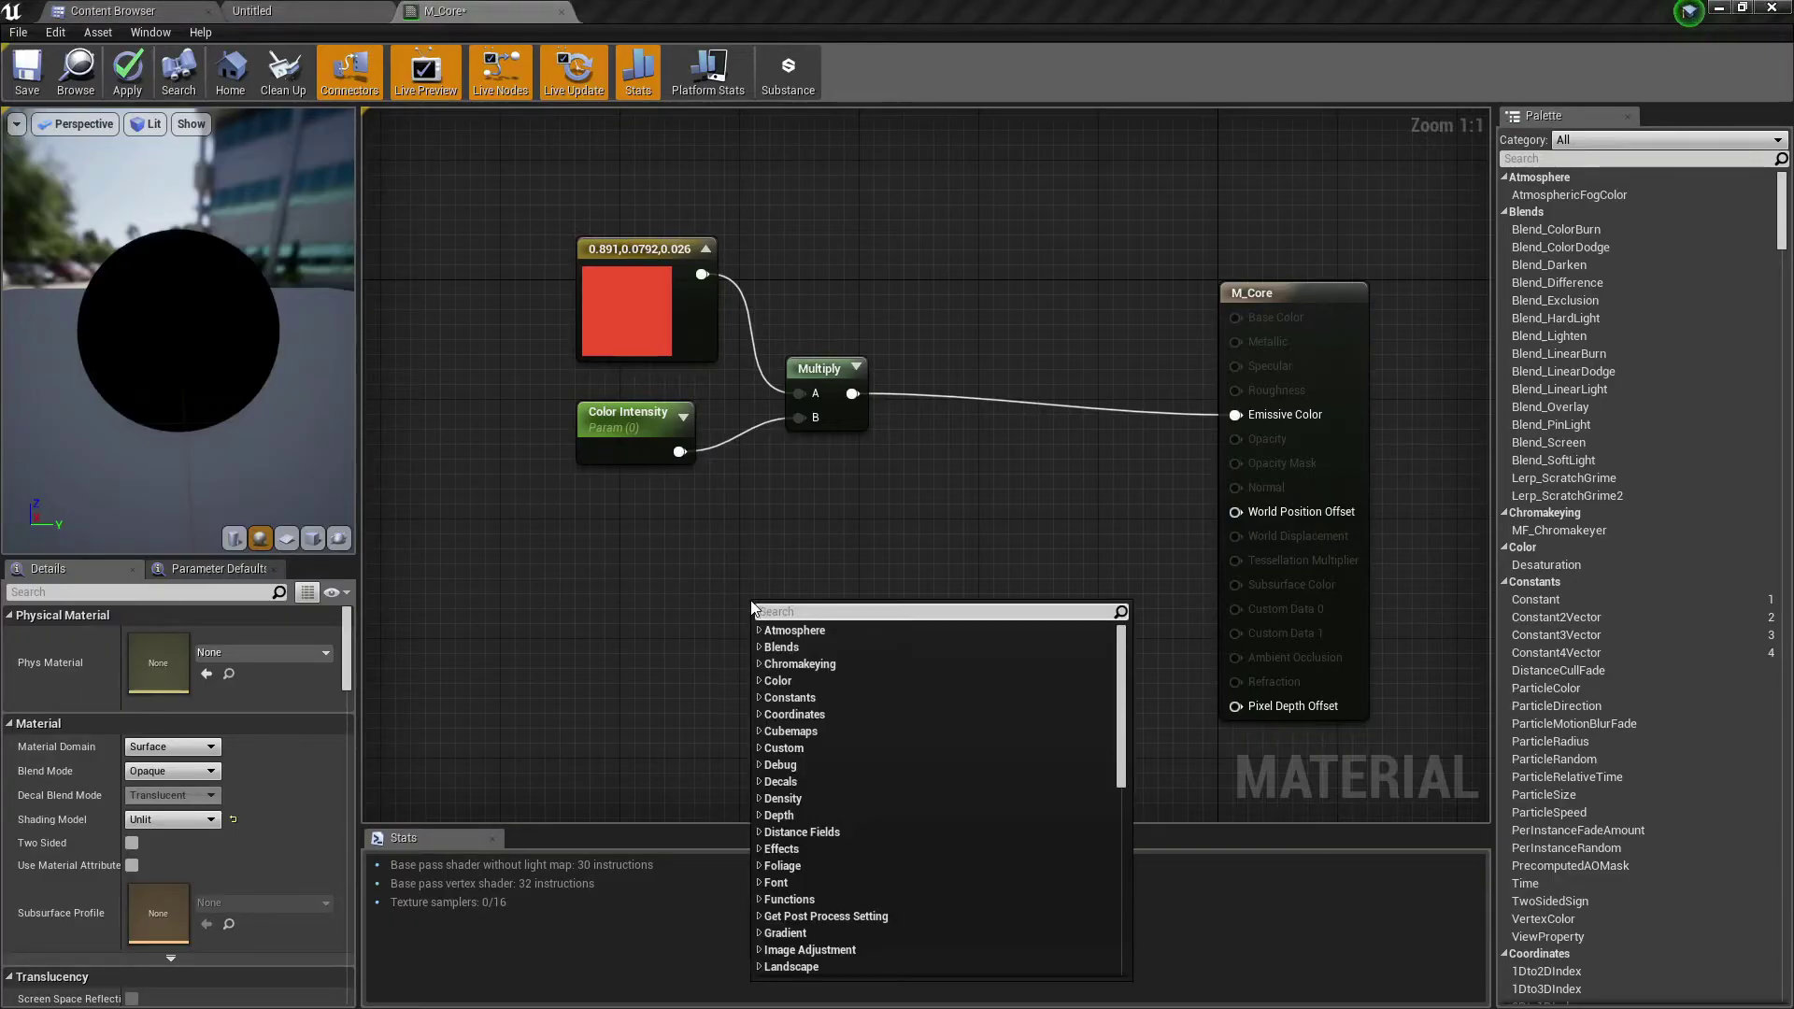
pyautogui.write('fresnel')
pyautogui.press('Return')
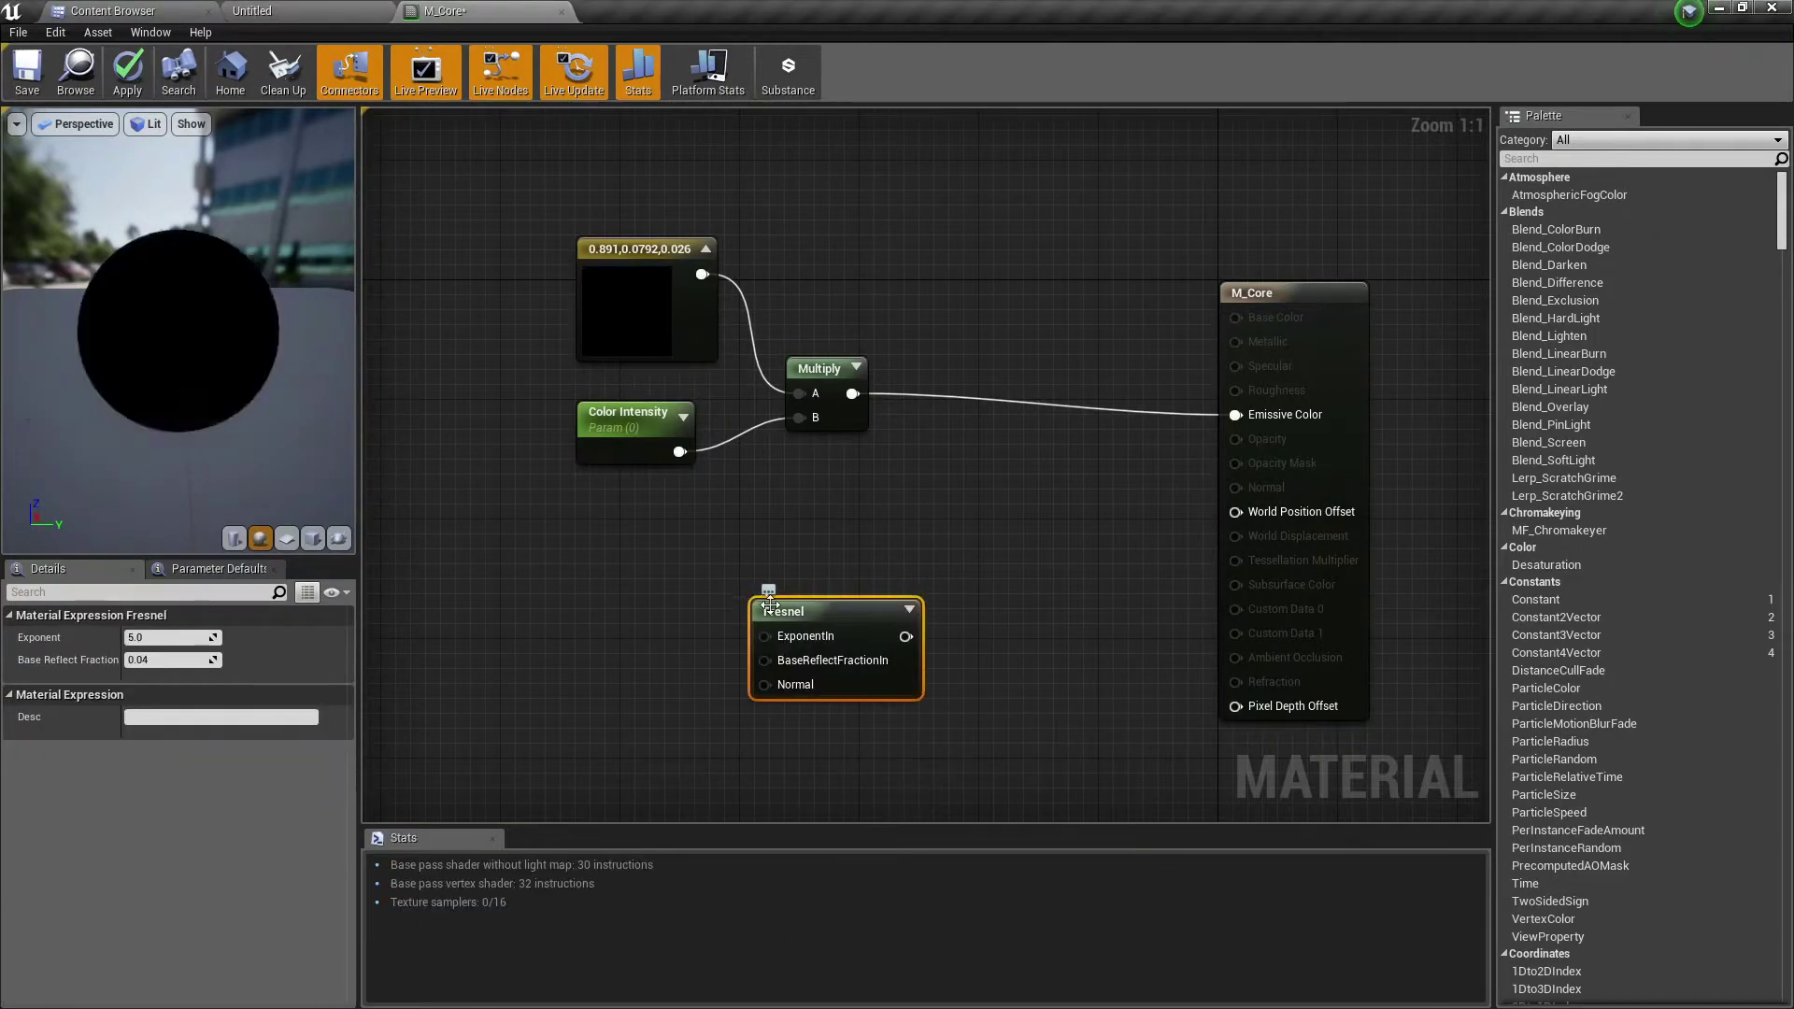
pyautogui.moveTo(735, 590); pyautogui.dragTo(705, 575)
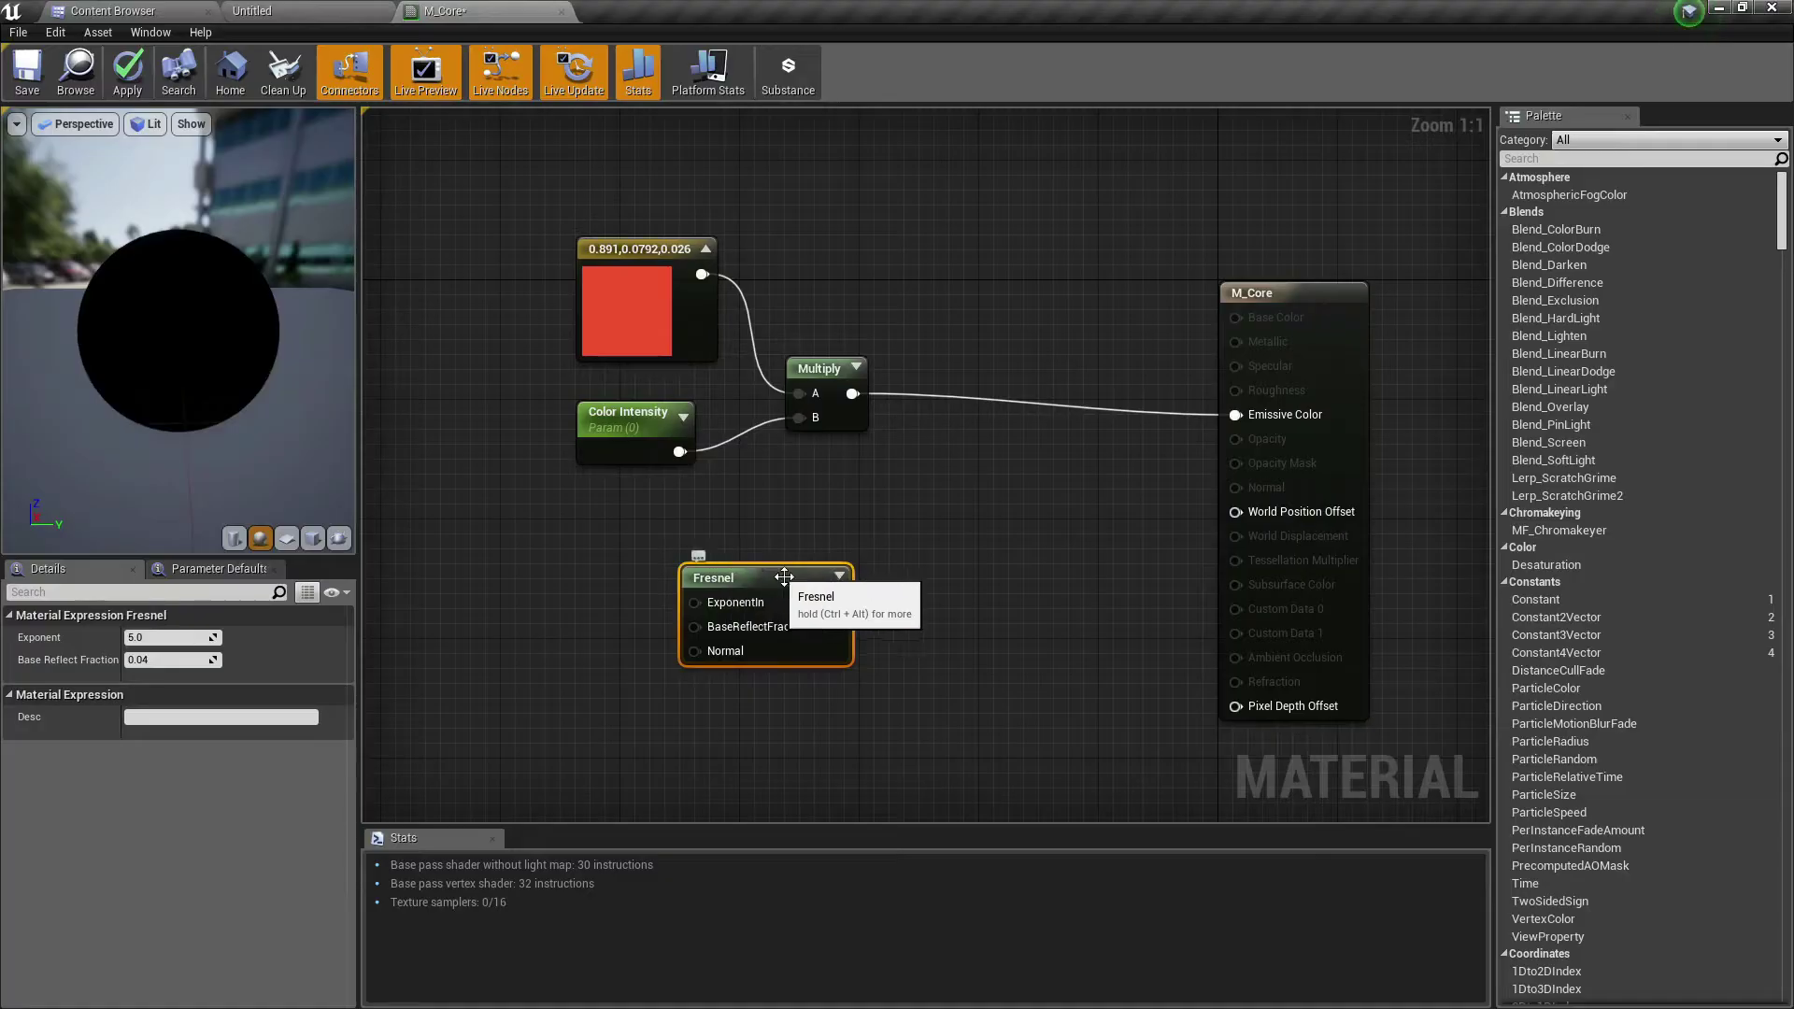
pyautogui.moveTo(832, 603); pyautogui.dragTo(774, 581)
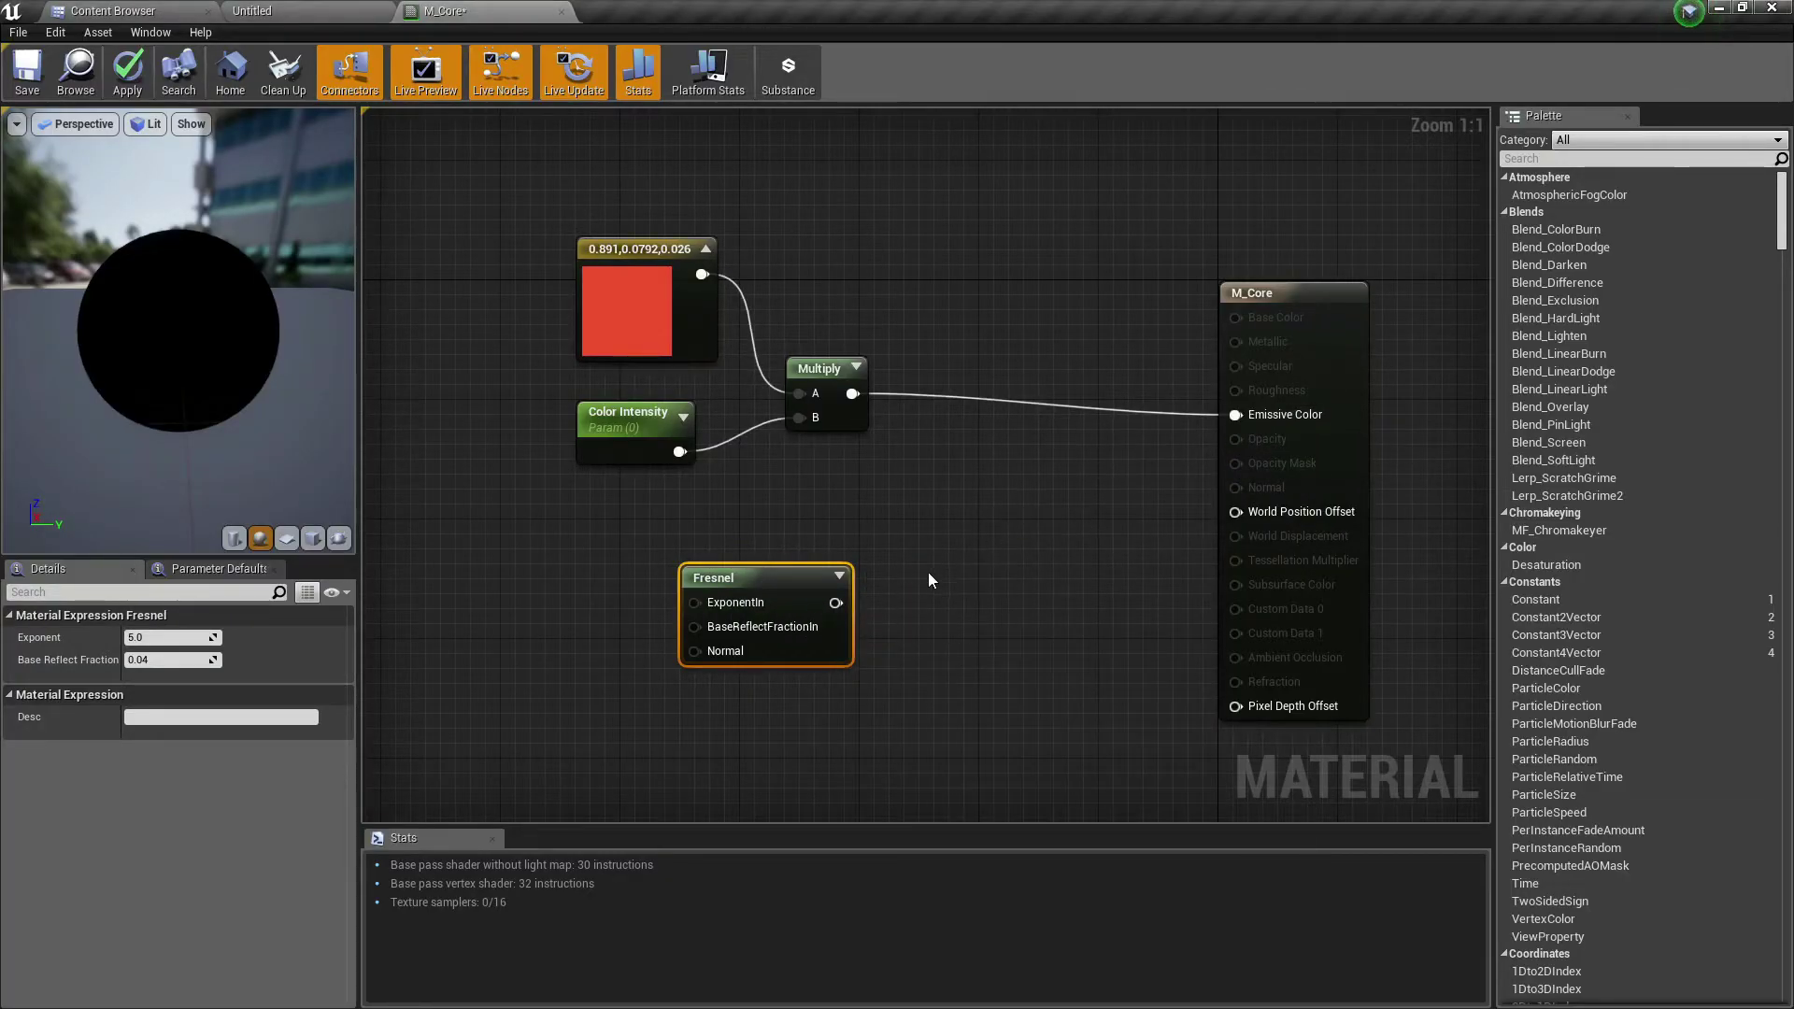
# Step: Preview the Fresnel node alone on the sphere with realtime preview, orbiting to see the rim
pyautogui.rightClick(773, 578)
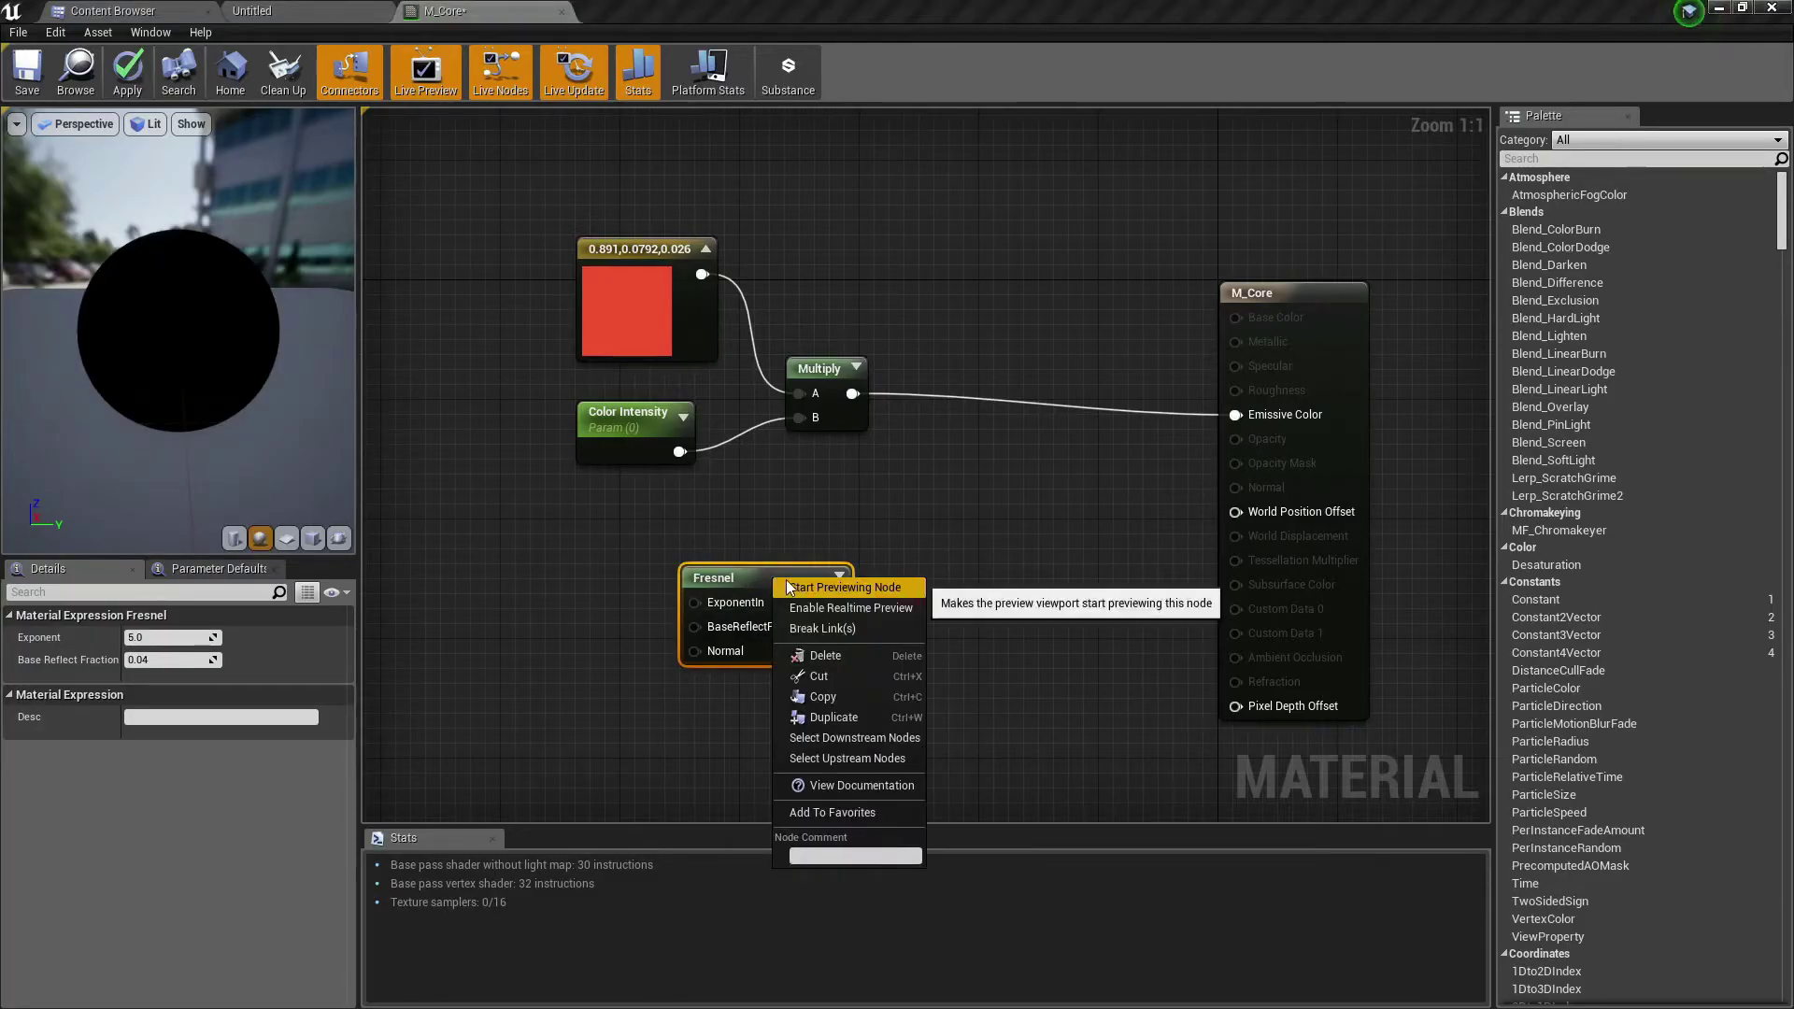
pyautogui.click(860, 610)
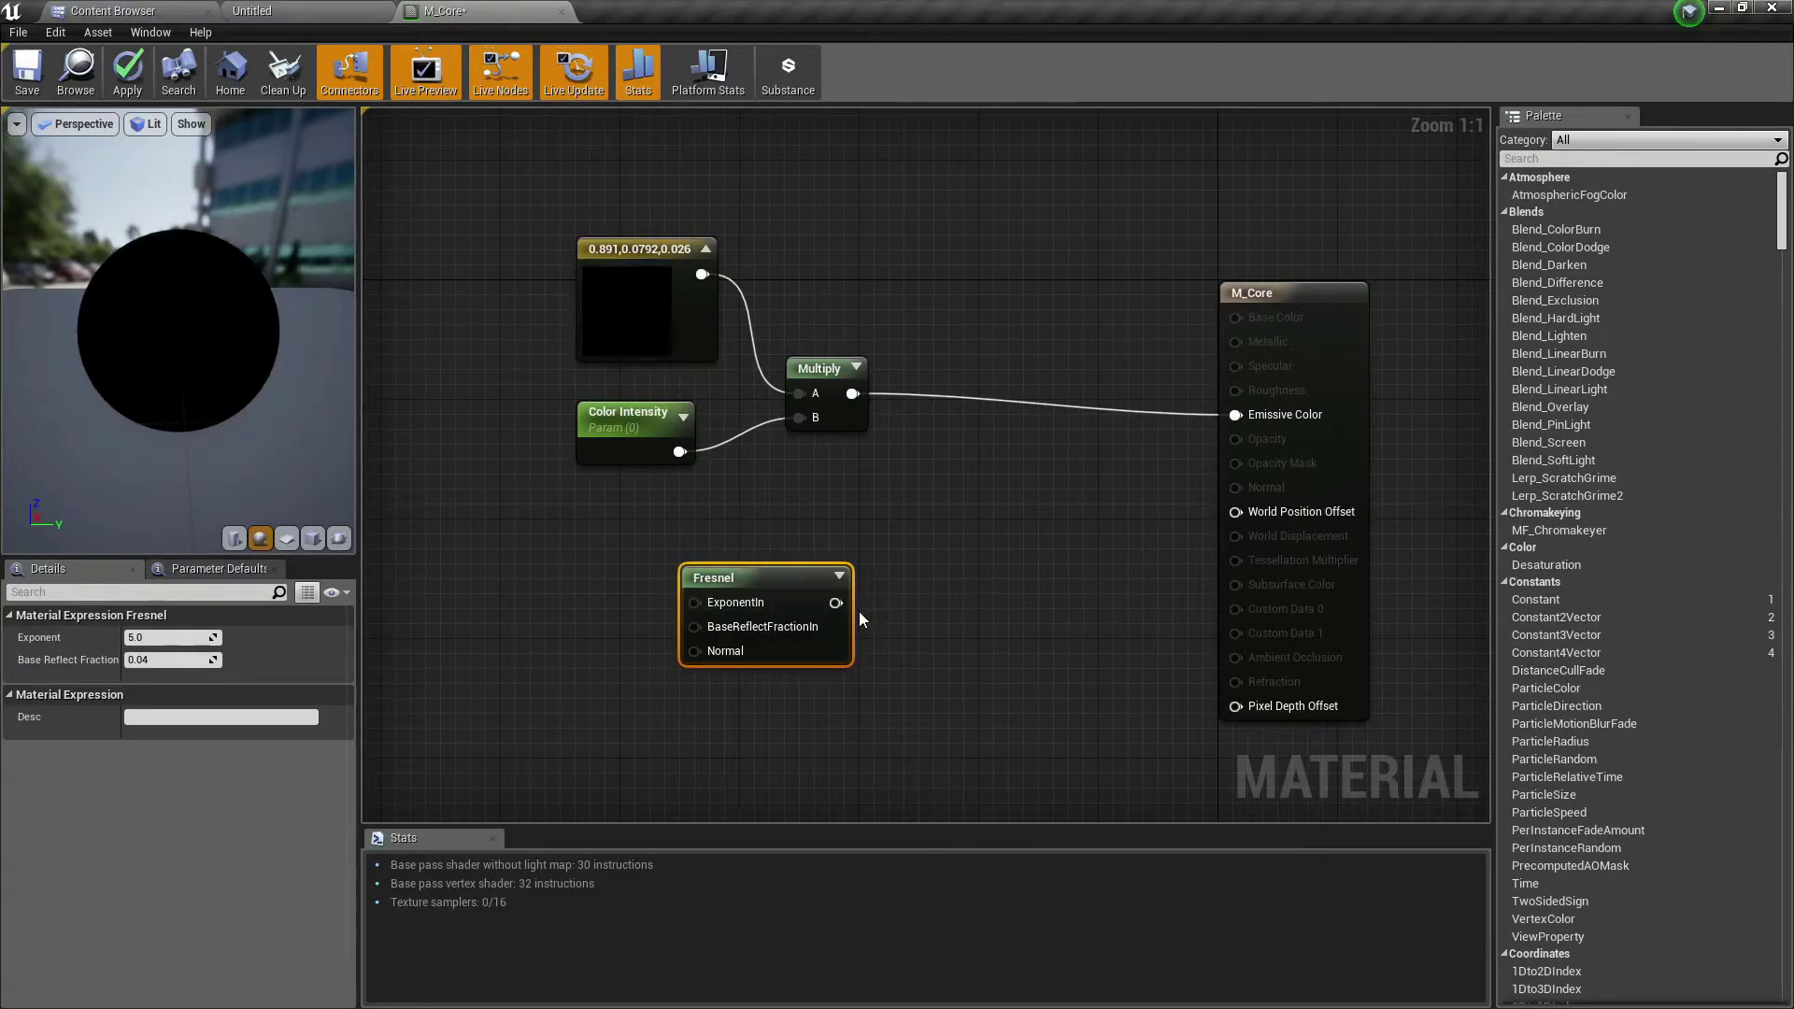
pyautogui.rightClick(770, 583)
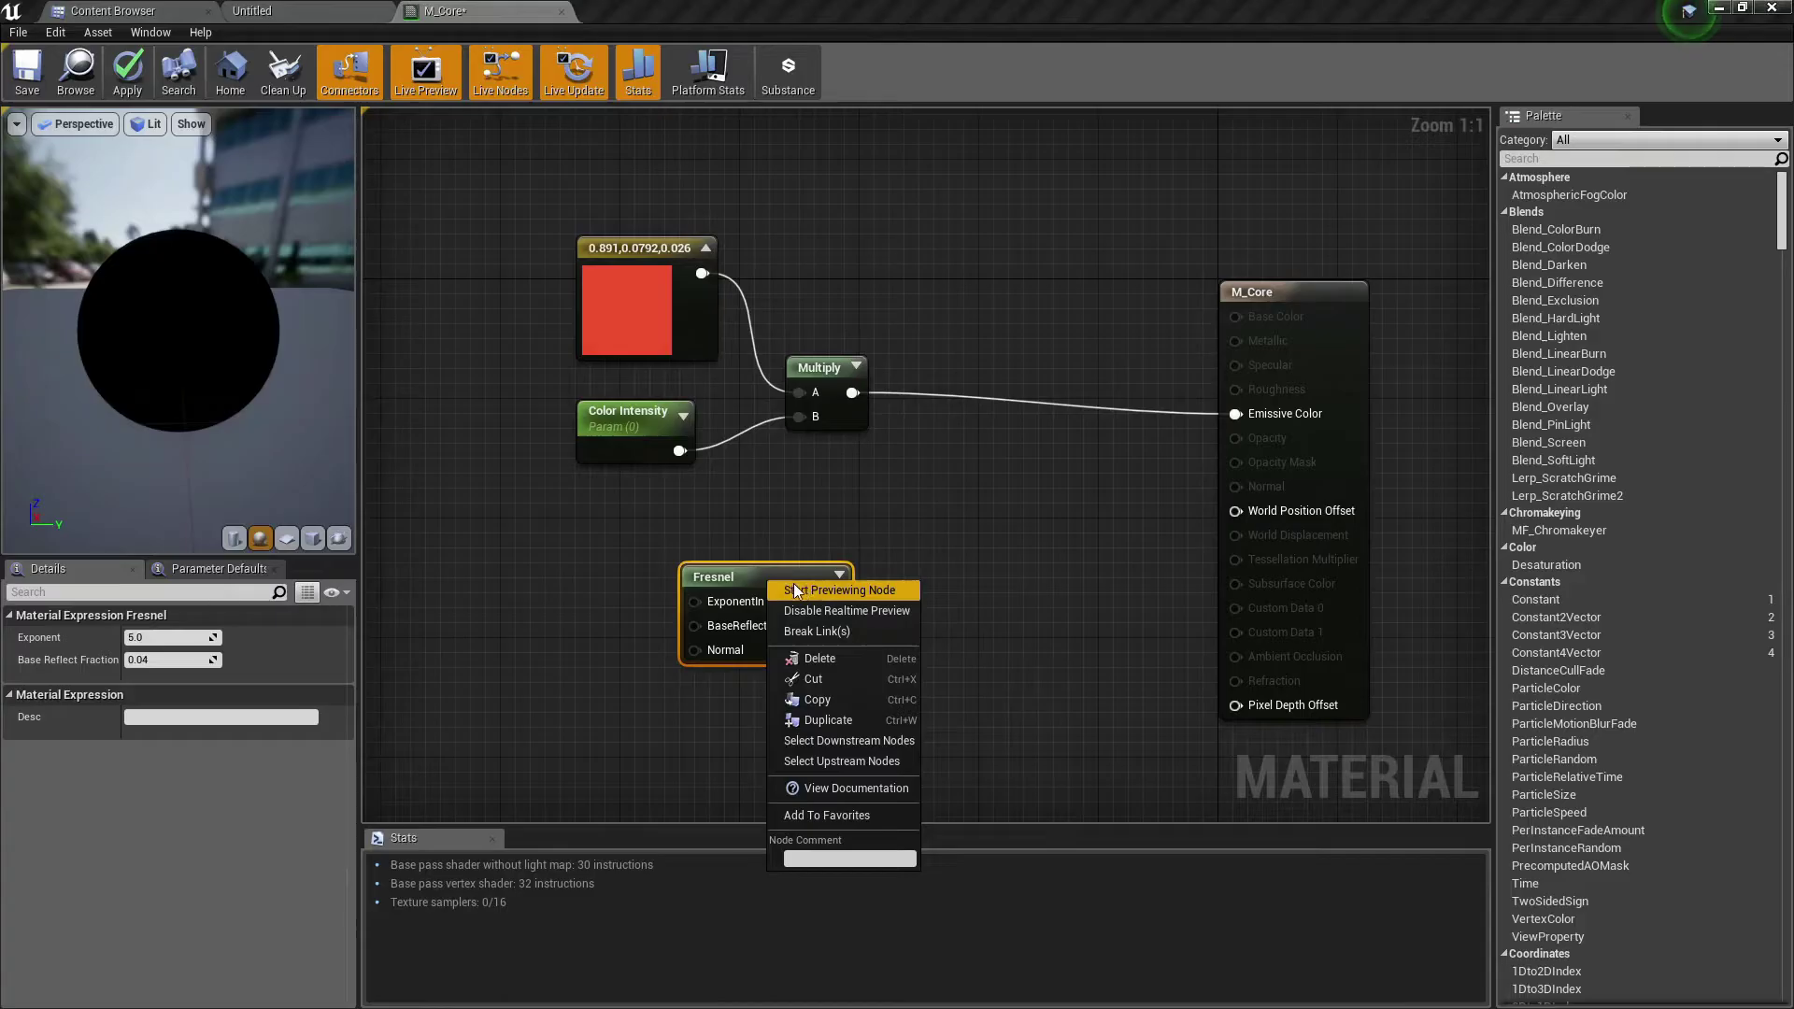
pyautogui.click(849, 590)
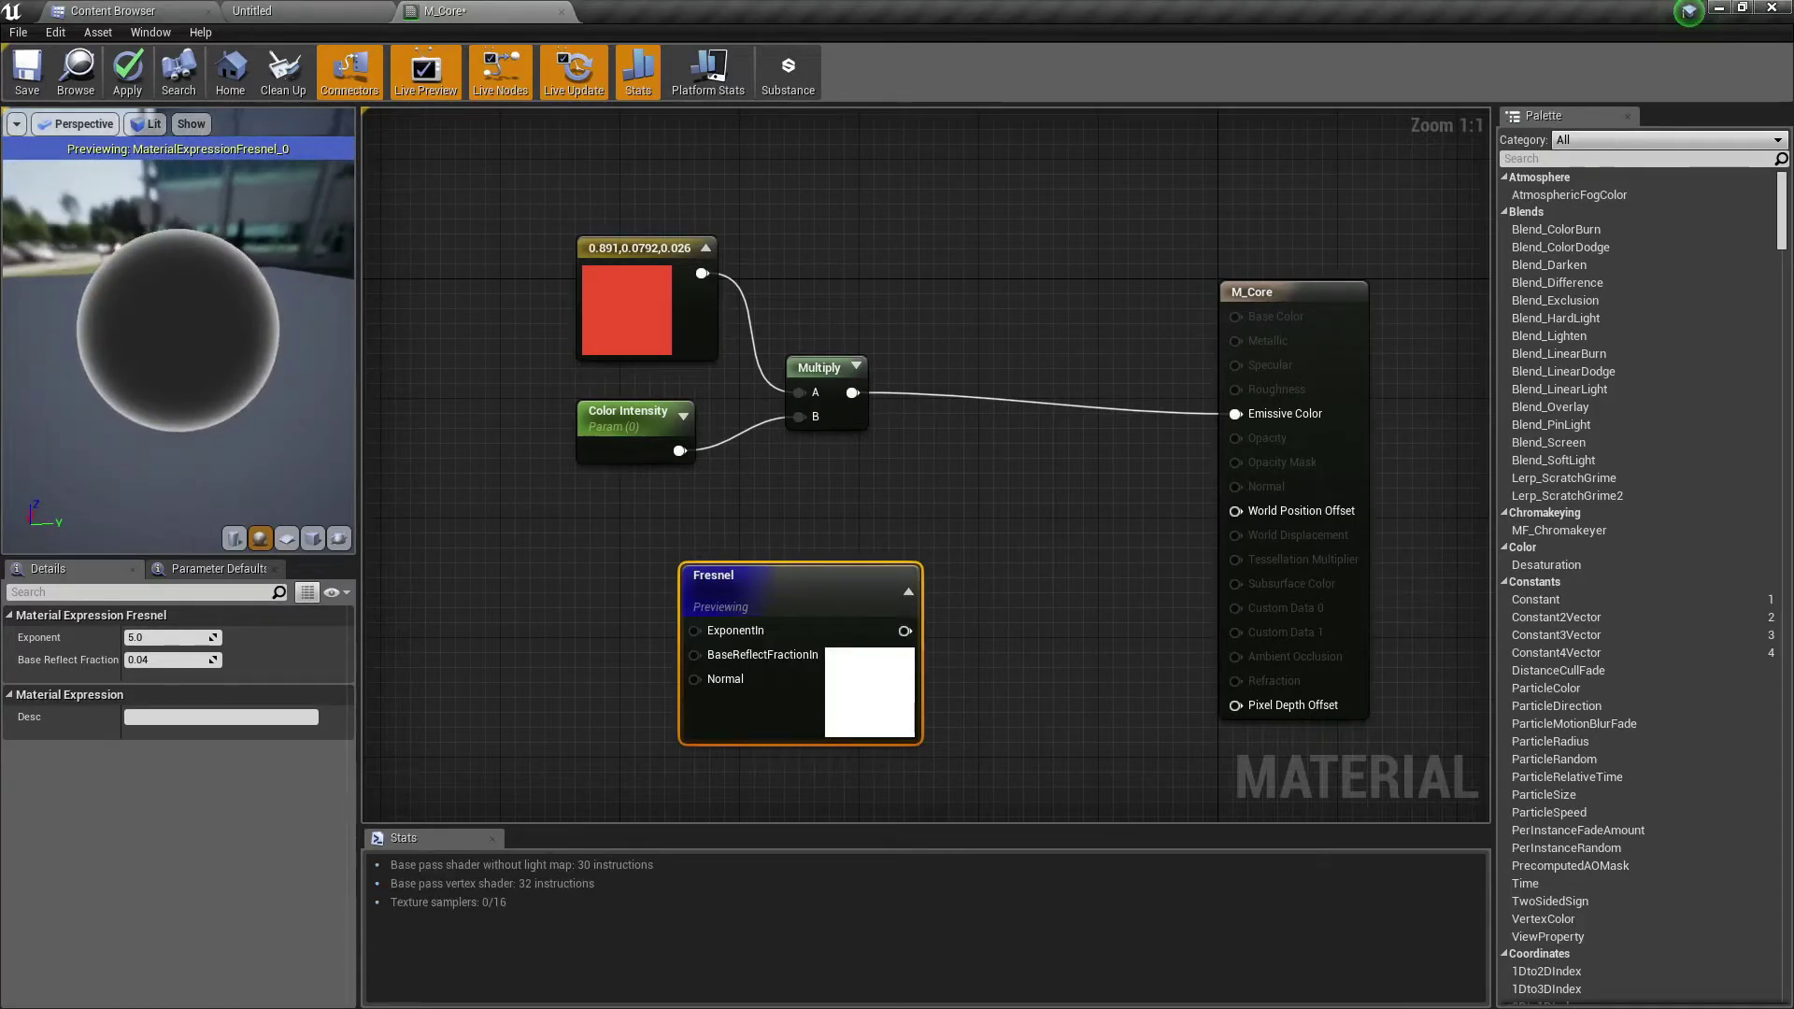
pyautogui.scroll(2, 254, 453)
pyautogui.moveTo(273, 512); pyautogui.dragTo(196, 336)
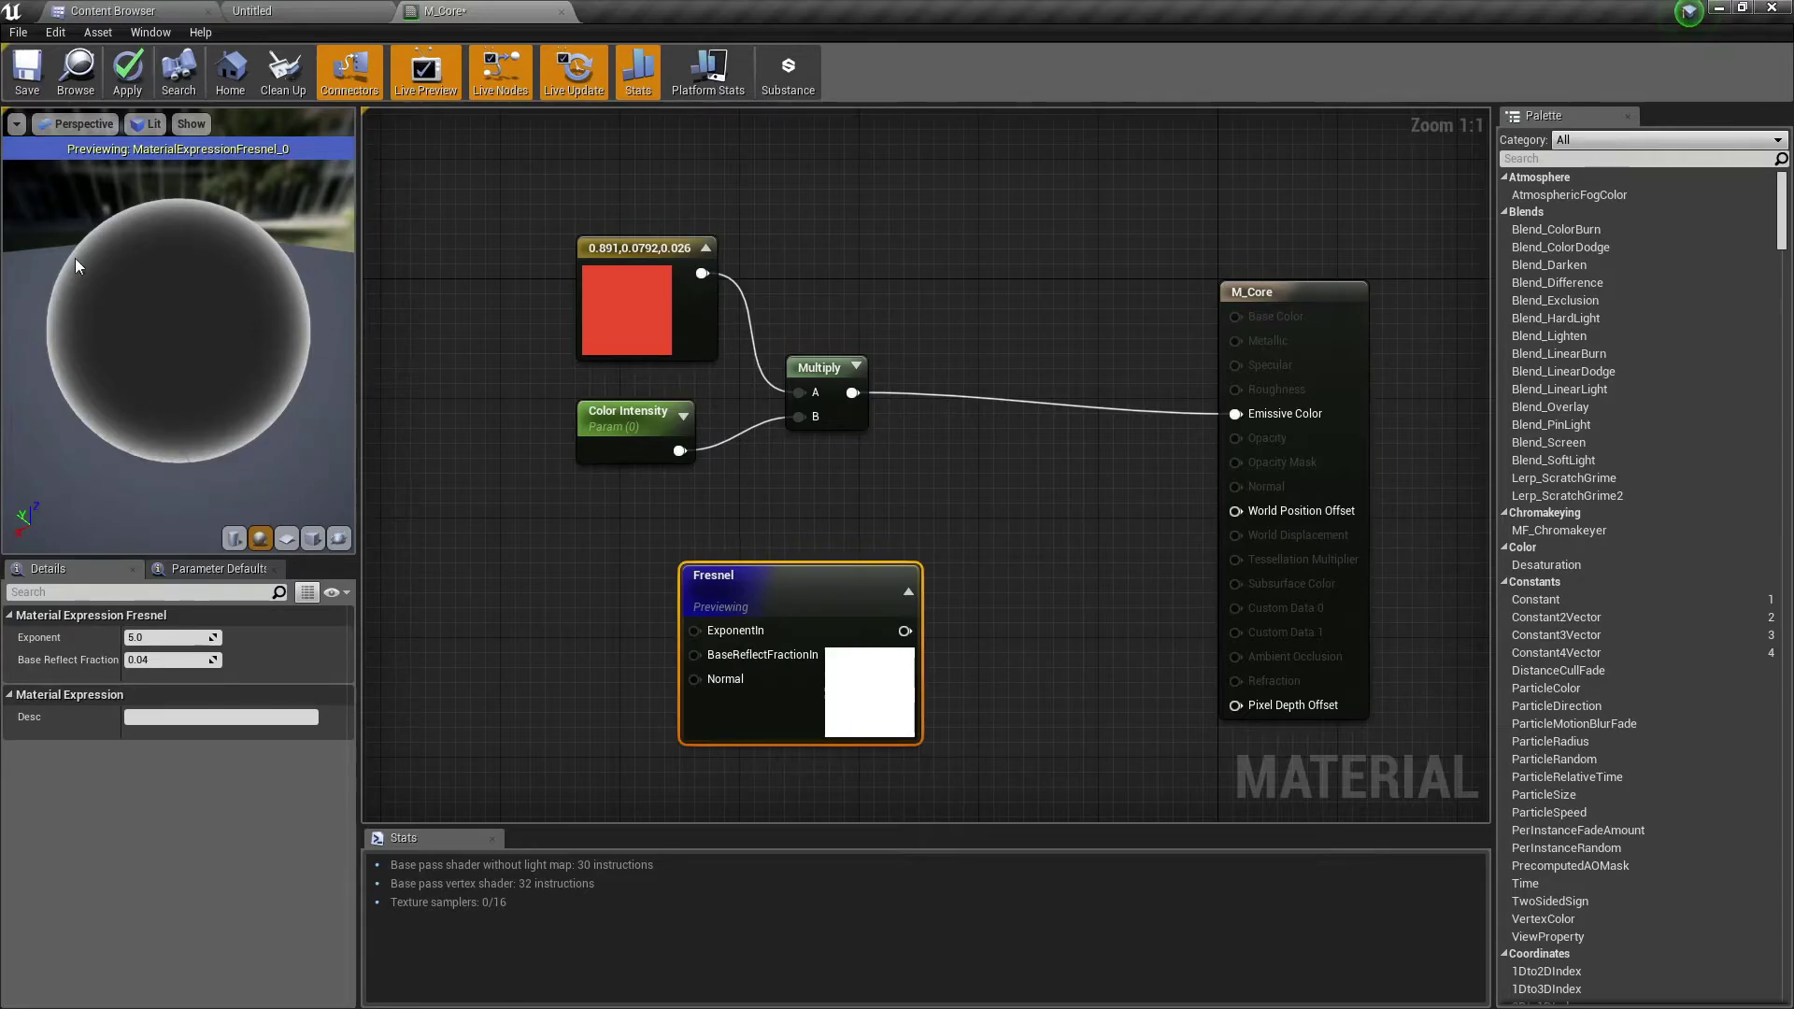
pyautogui.moveTo(77, 266); pyautogui.dragTo(234, 321)
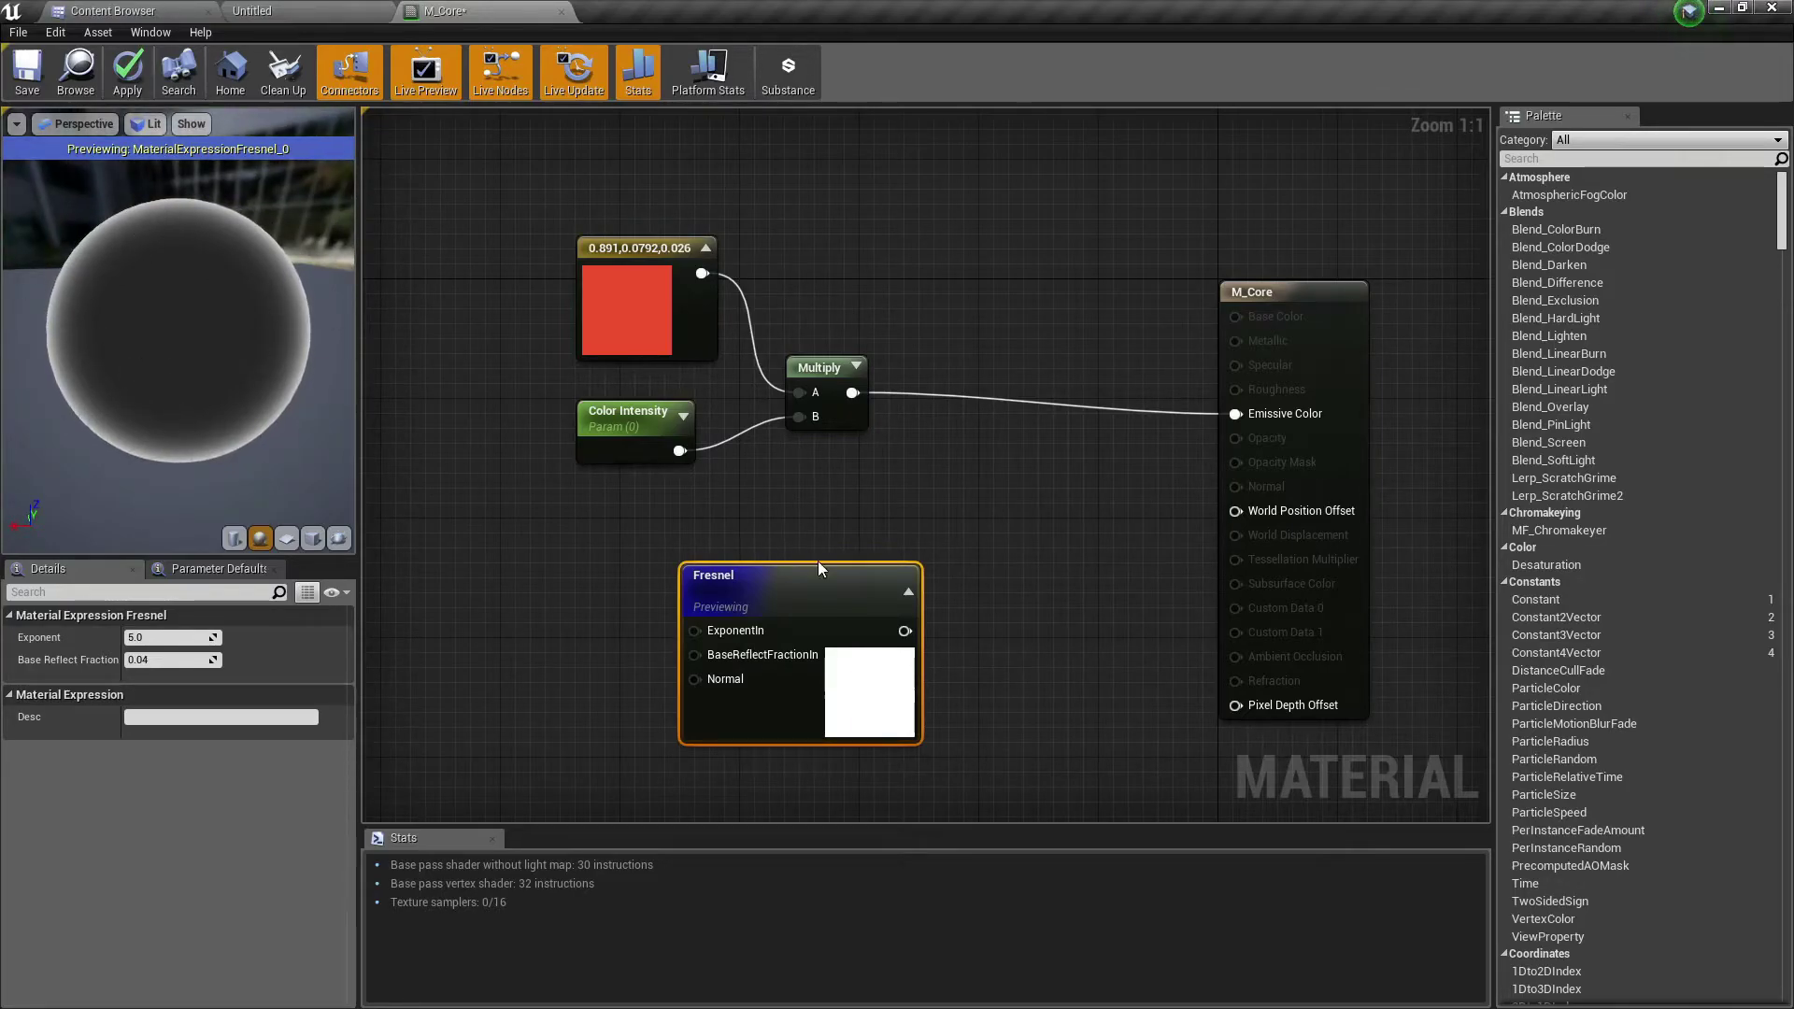
# Step: Toggle Fresnel's realtime preview off and on, then stop previewing the node
pyautogui.rightClick(786, 580)
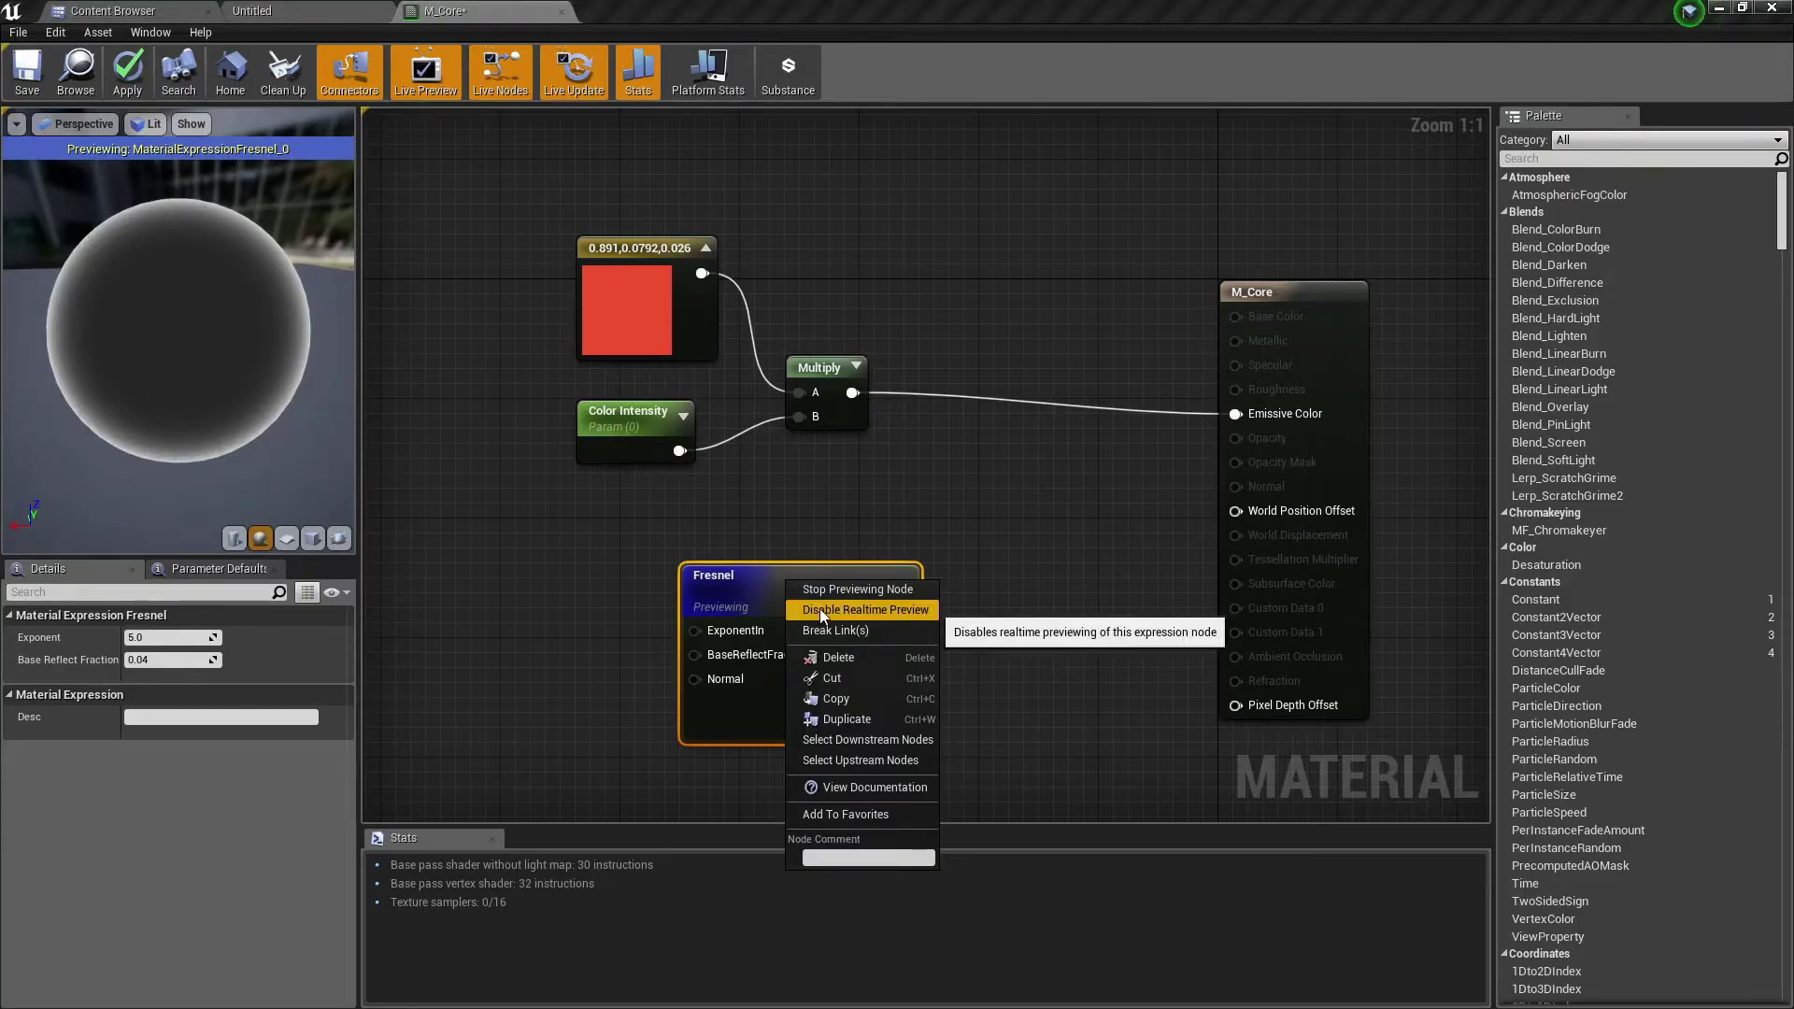
pyautogui.click(821, 608)
pyautogui.rightClick(781, 591)
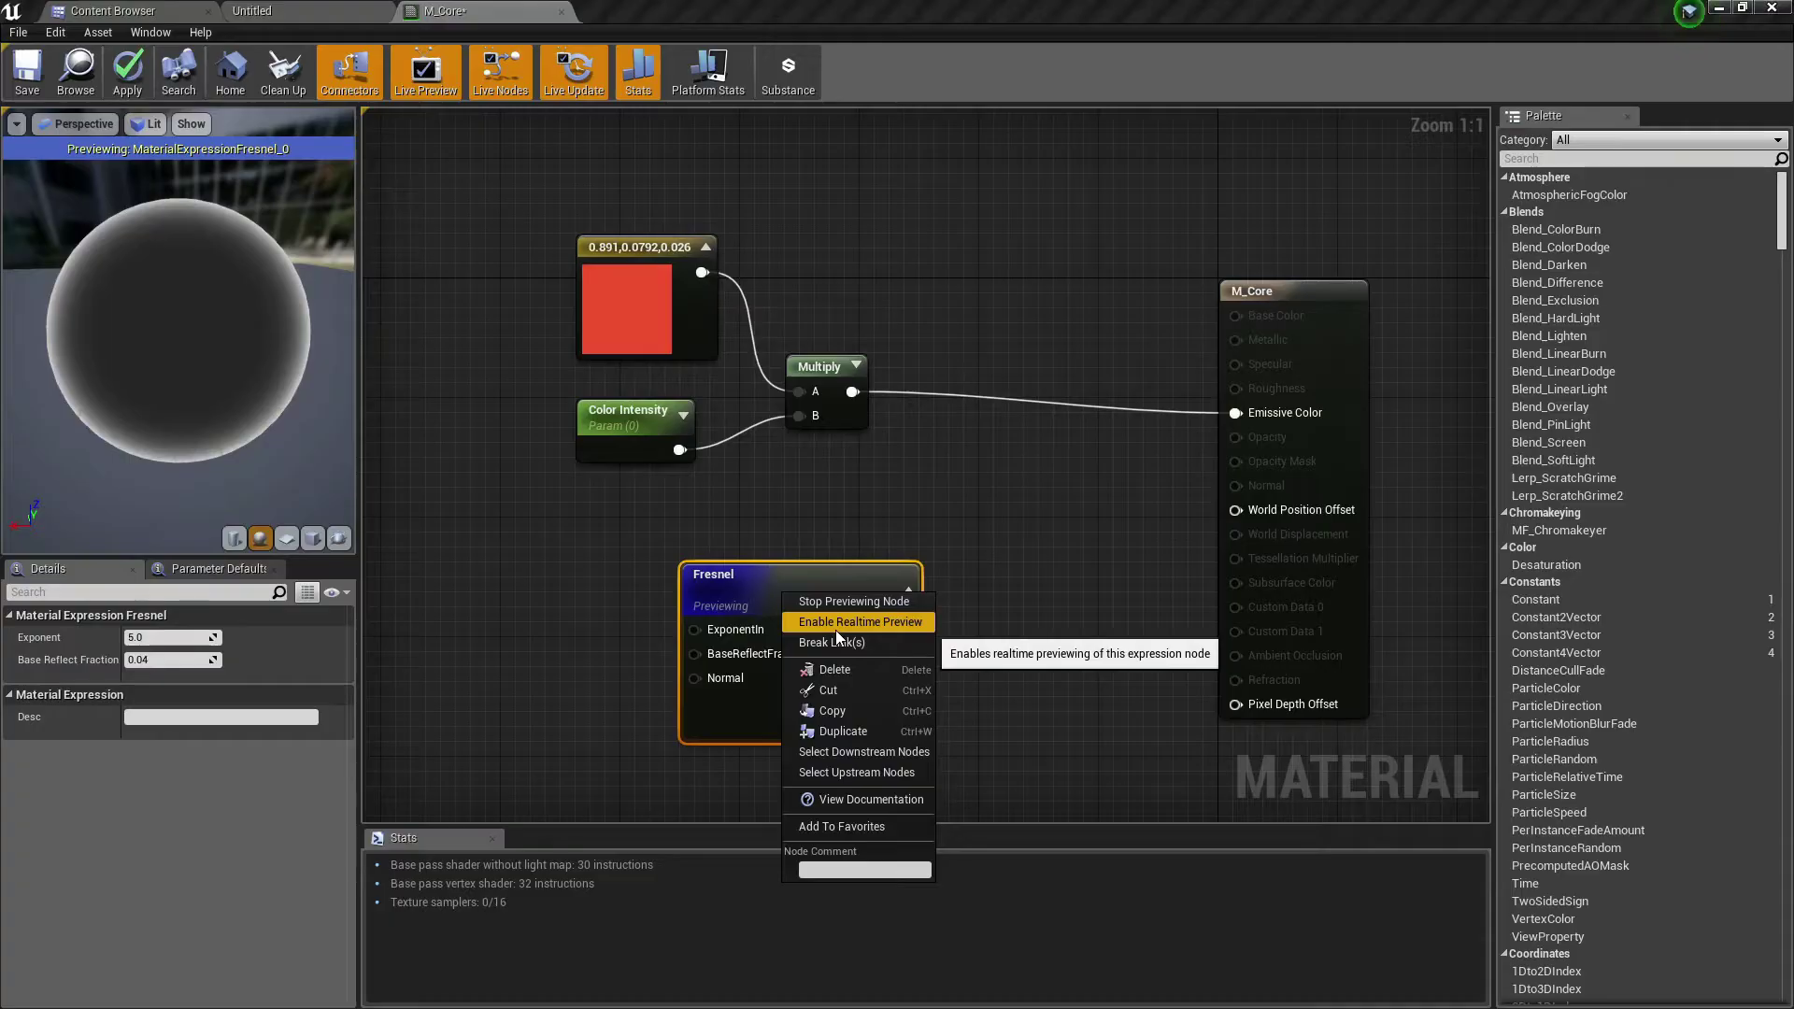
pyautogui.click(835, 629)
pyautogui.rightClick(801, 597)
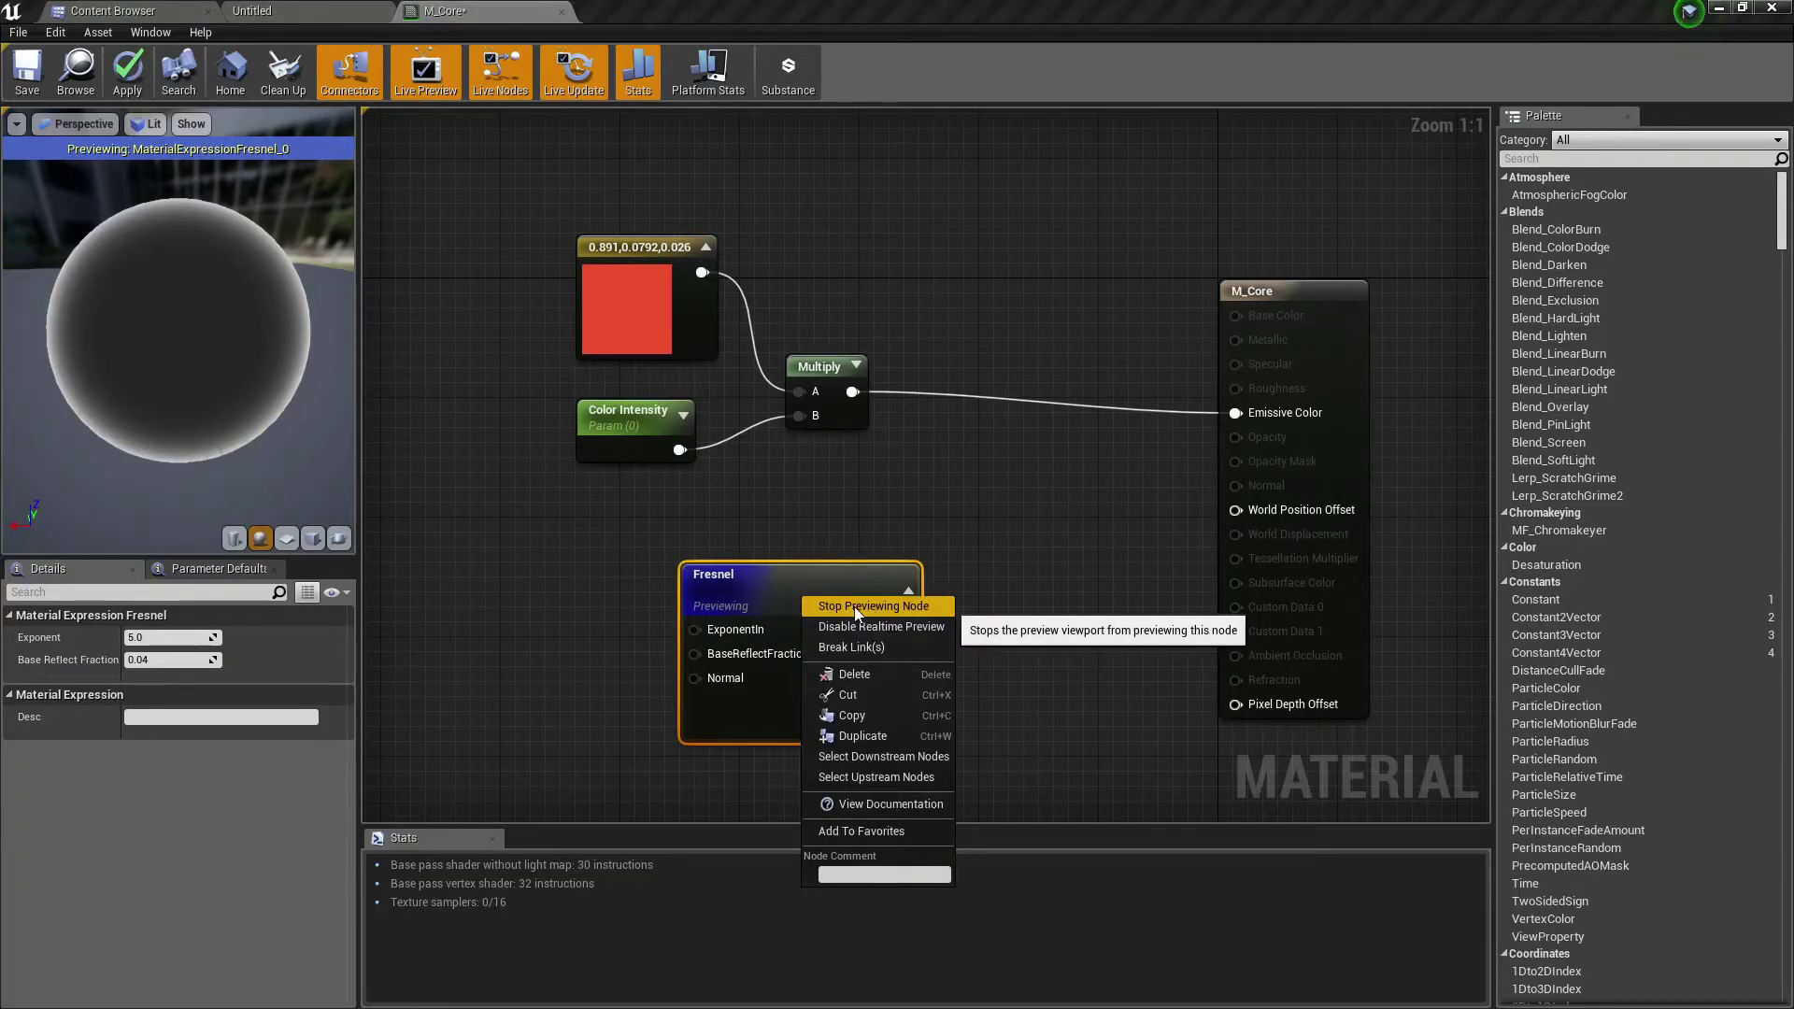
pyautogui.click(854, 608)
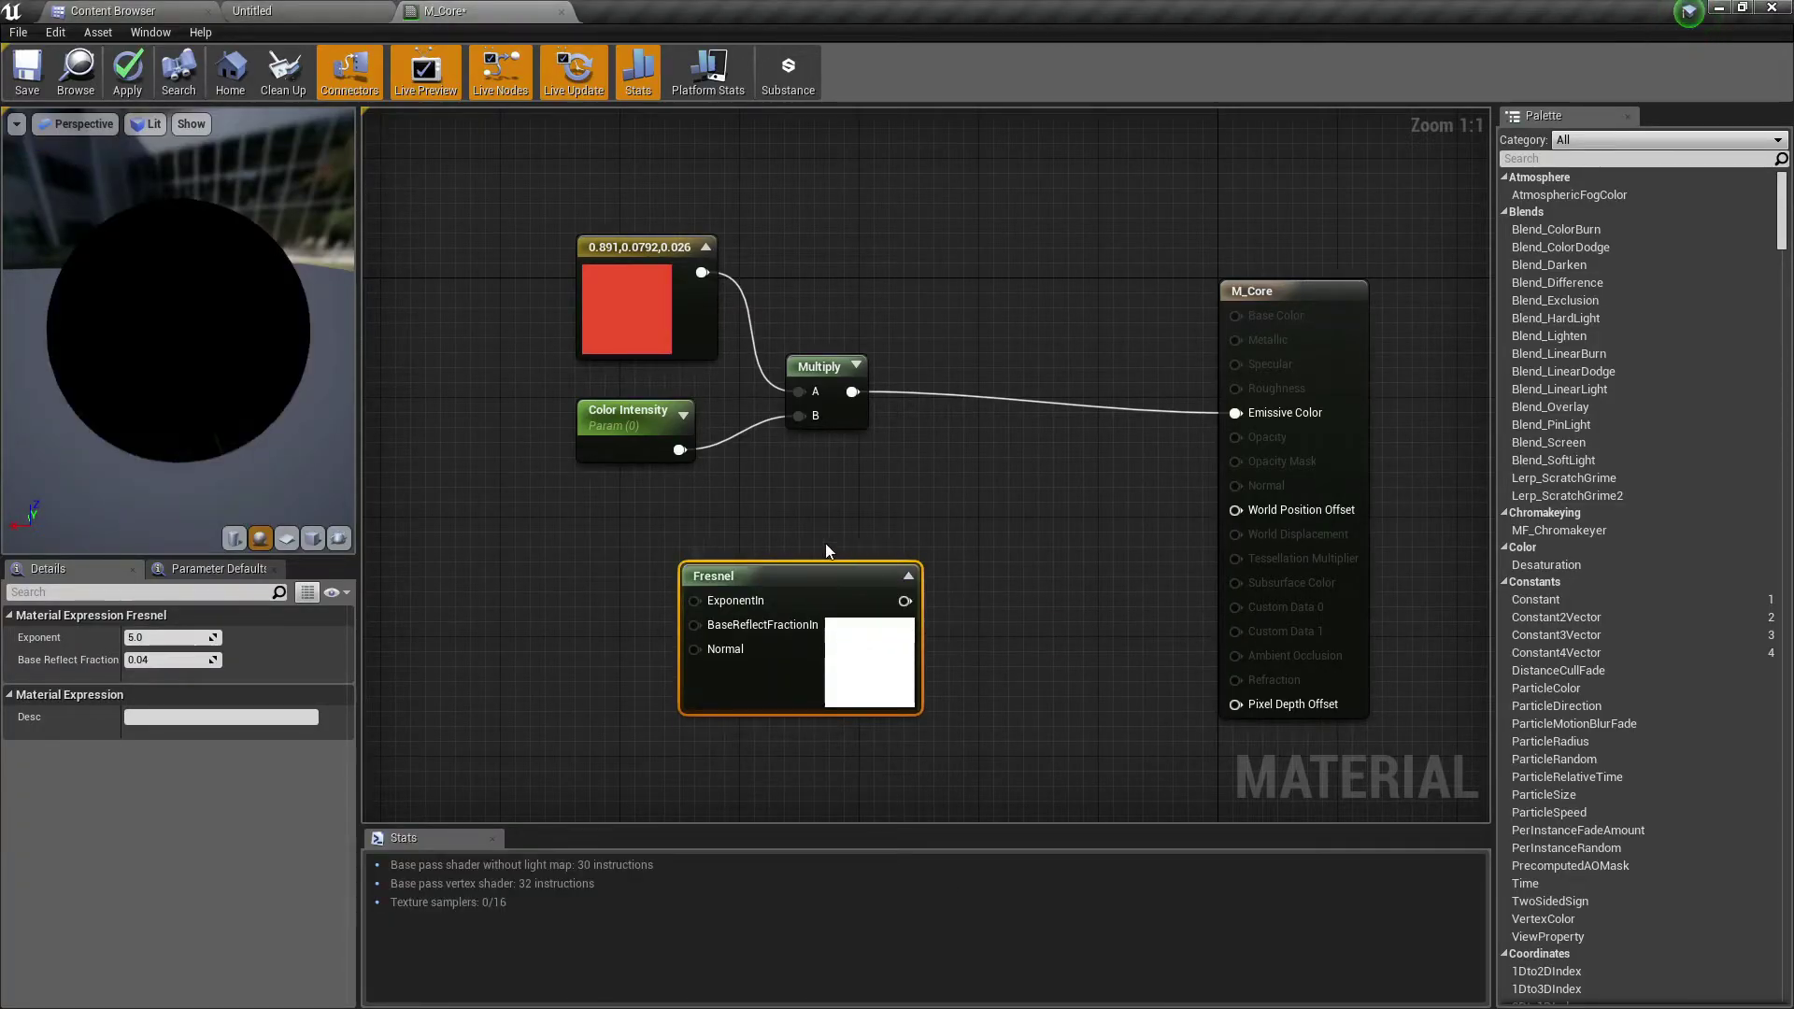
# Step: Add a second Multiply taking the first Multiply in A and Fresnel in B, output to Emissive Color
pyautogui.moveTo(854, 596); pyautogui.dragTo(810, 610)
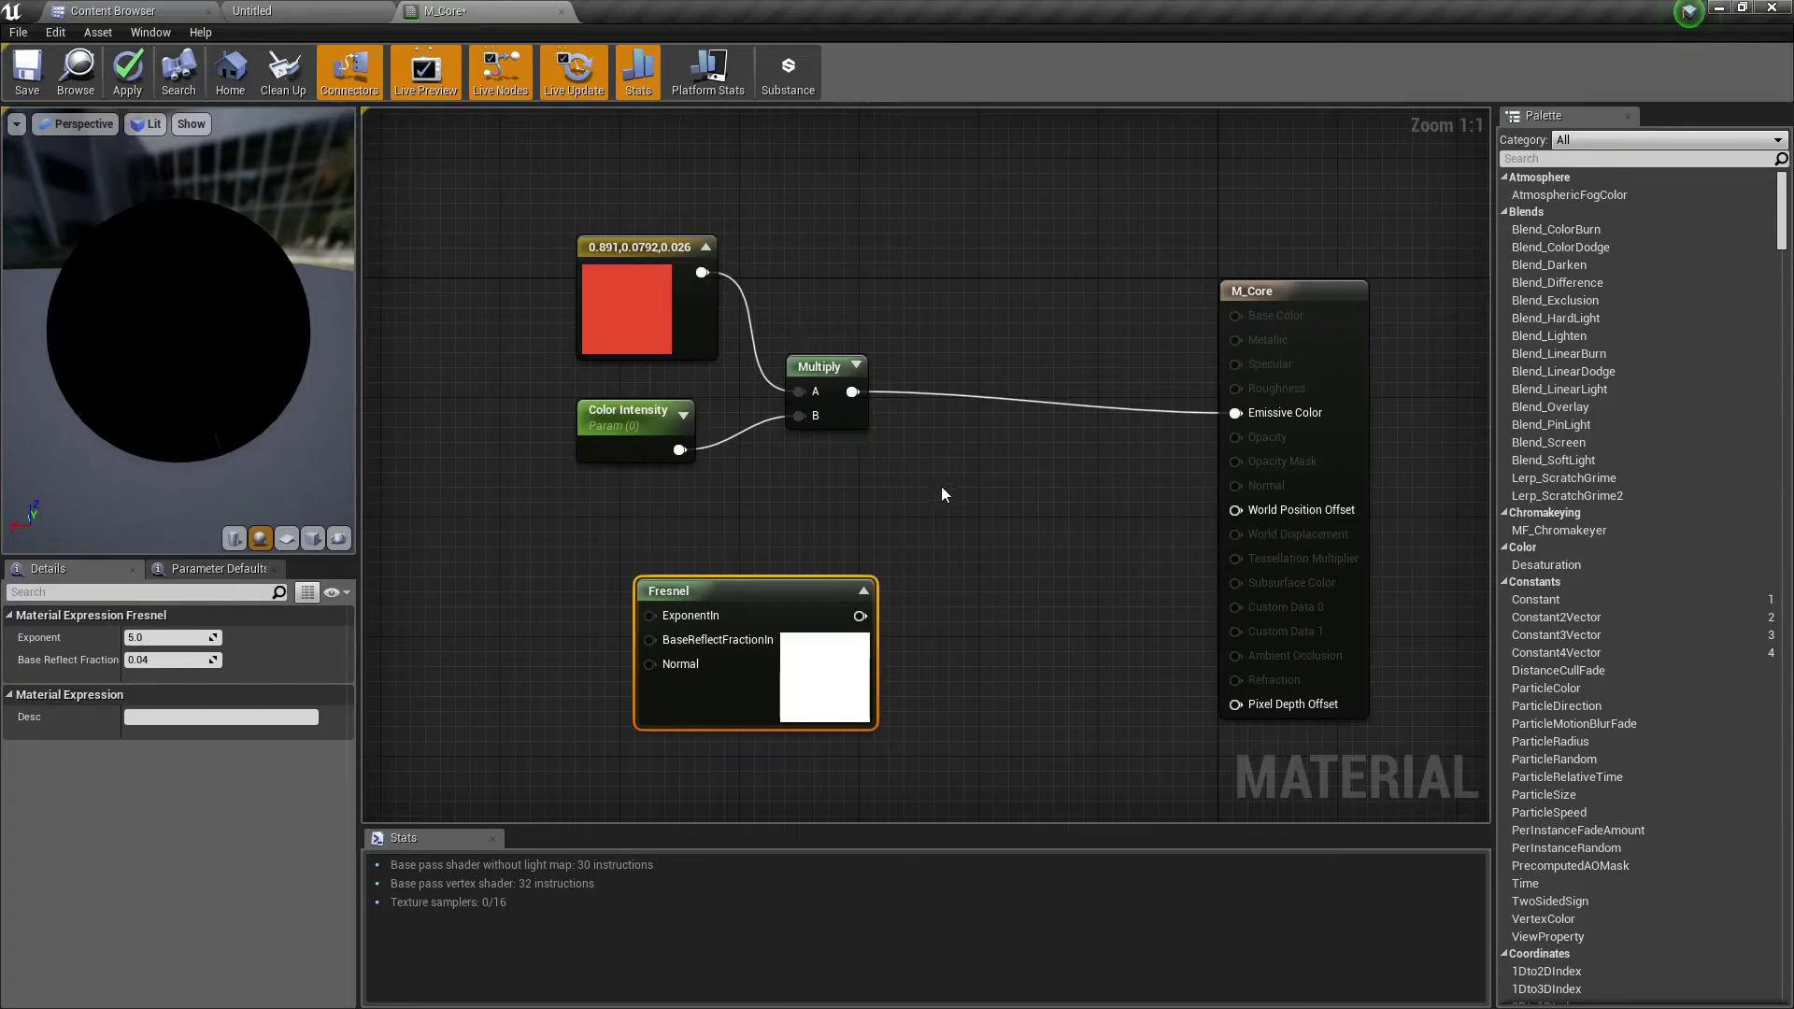
pyautogui.click(1008, 544)
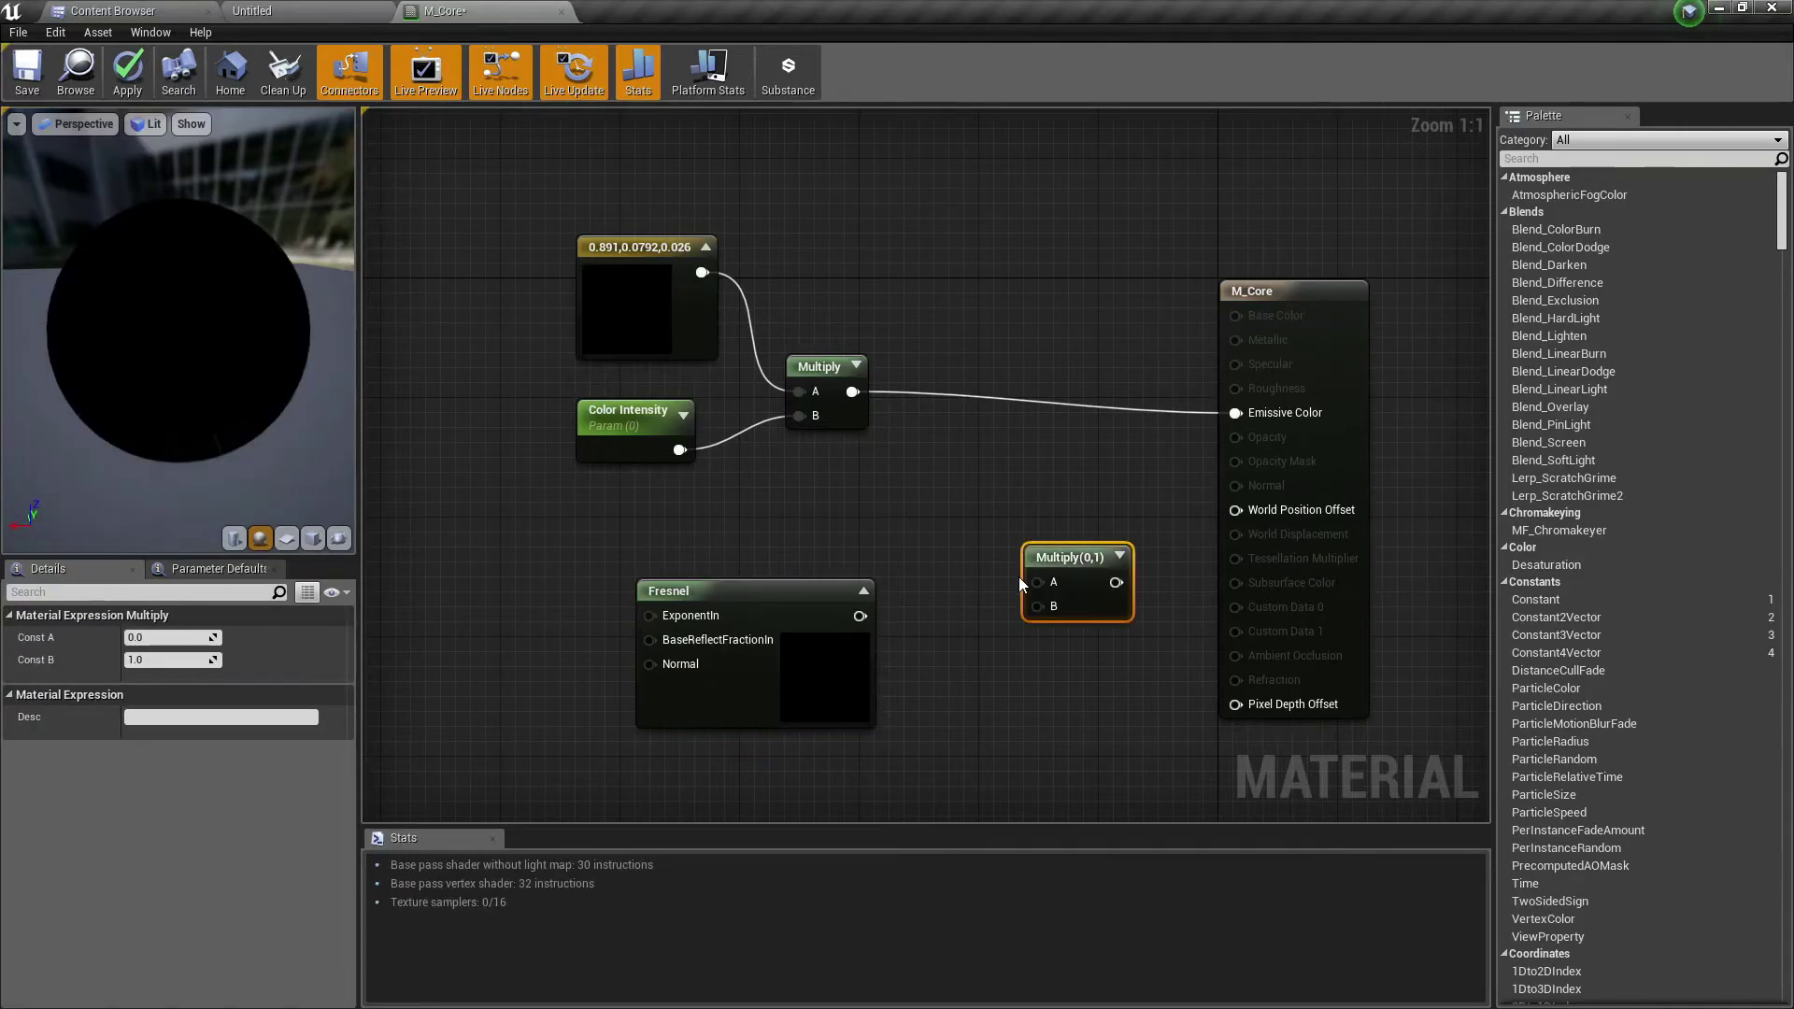
pyautogui.moveTo(1035, 581); pyautogui.dragTo(852, 392)
pyautogui.moveTo(1037, 606); pyautogui.dragTo(859, 615)
pyautogui.moveTo(1090, 582); pyautogui.dragTo(1236, 413)
pyautogui.moveTo(1036, 575); pyautogui.dragTo(1022, 535)
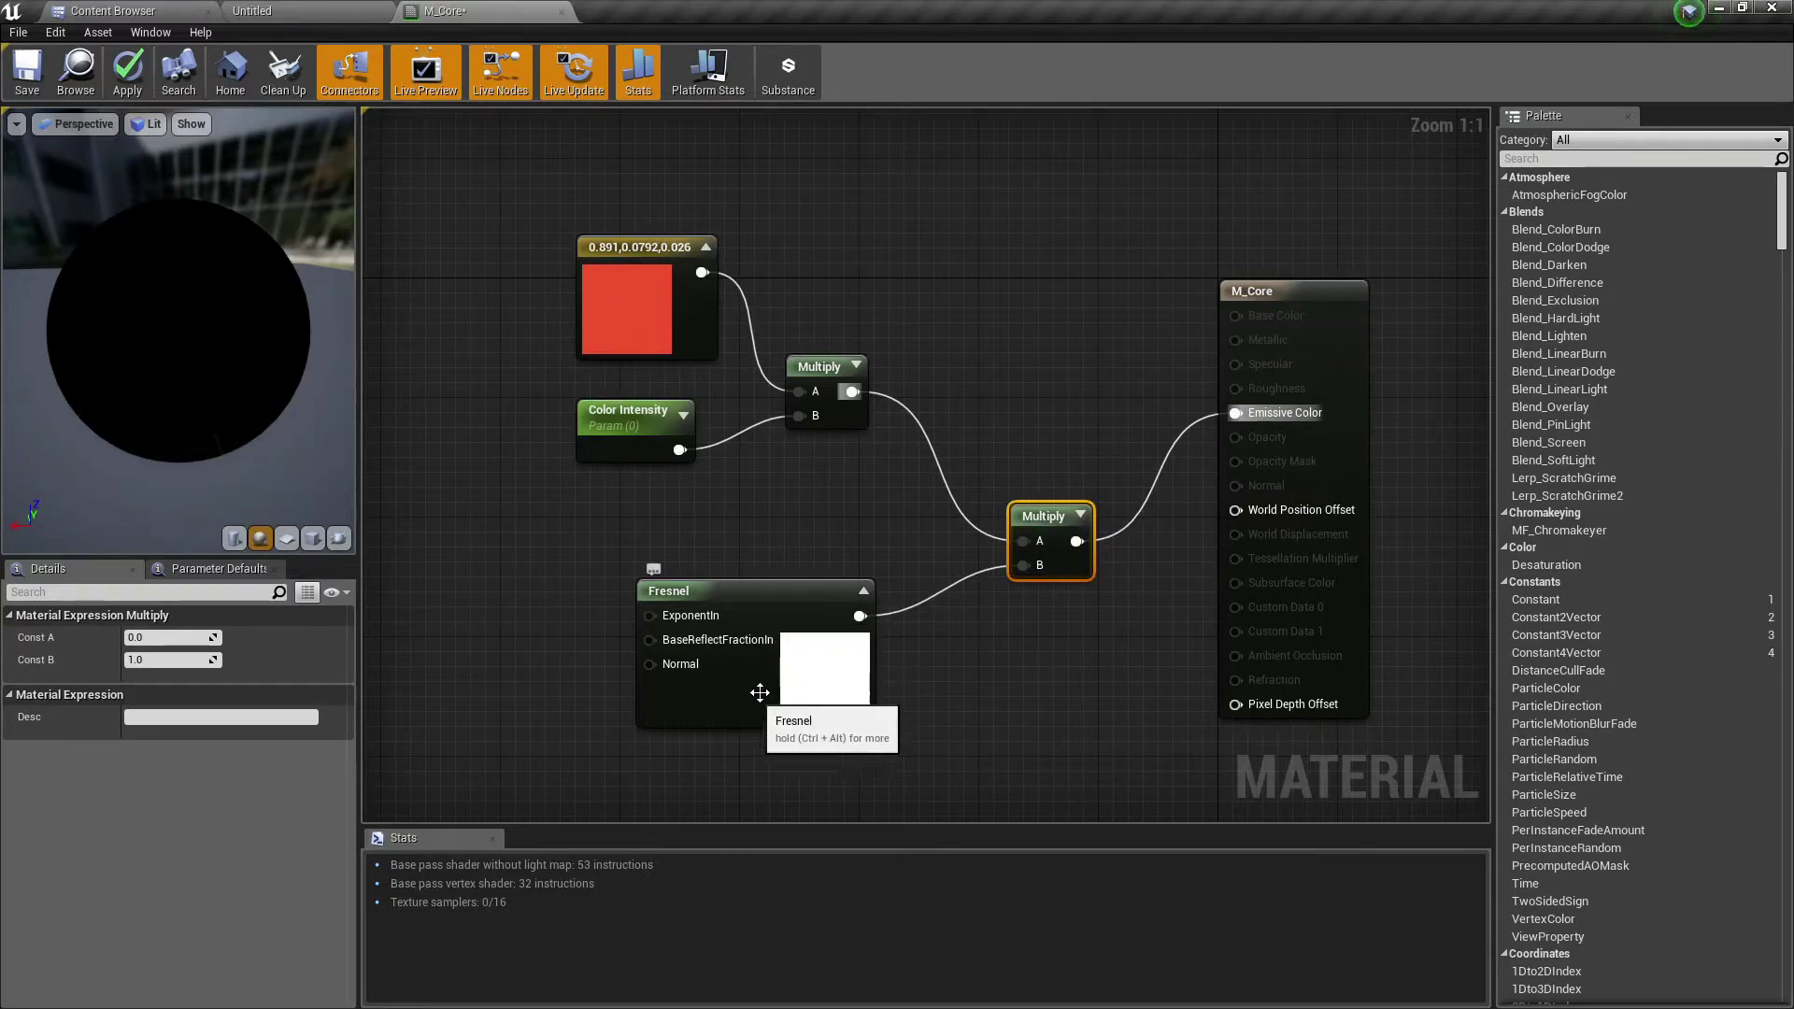
pyautogui.click(757, 591)
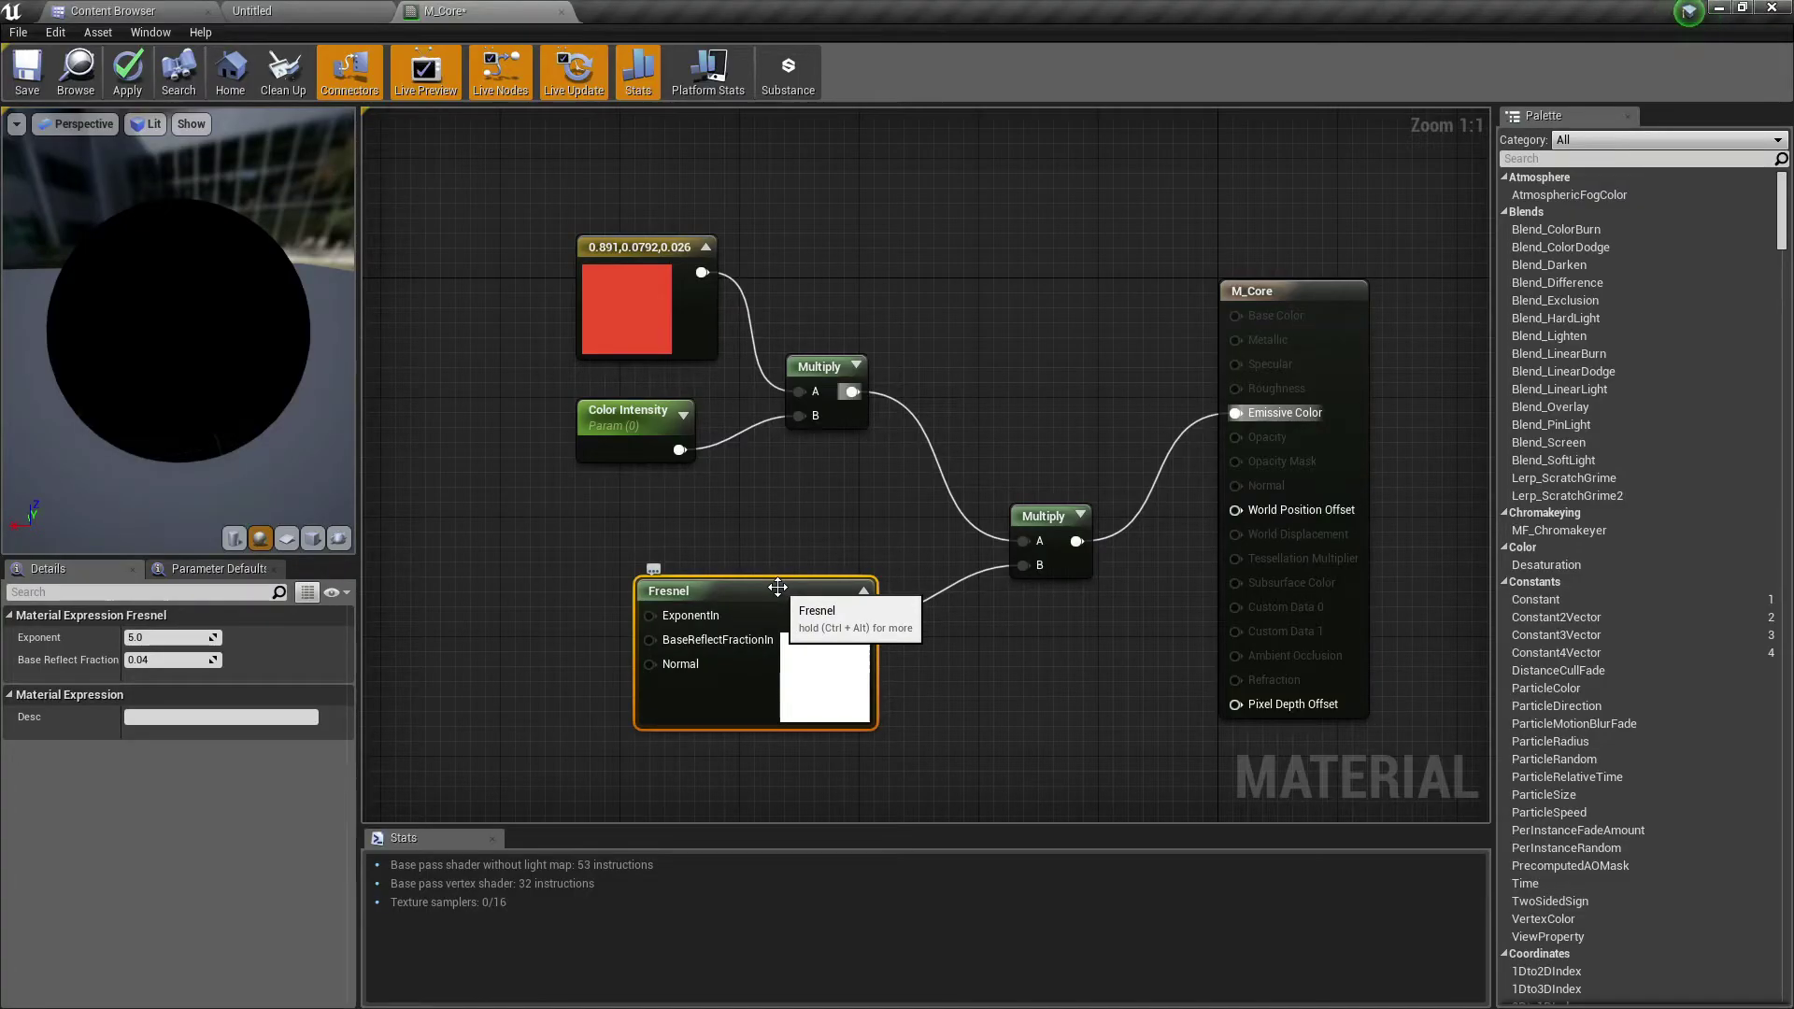
# Step: Move the Color Intensity node up and to the left, out of the way
pyautogui.click(635, 441)
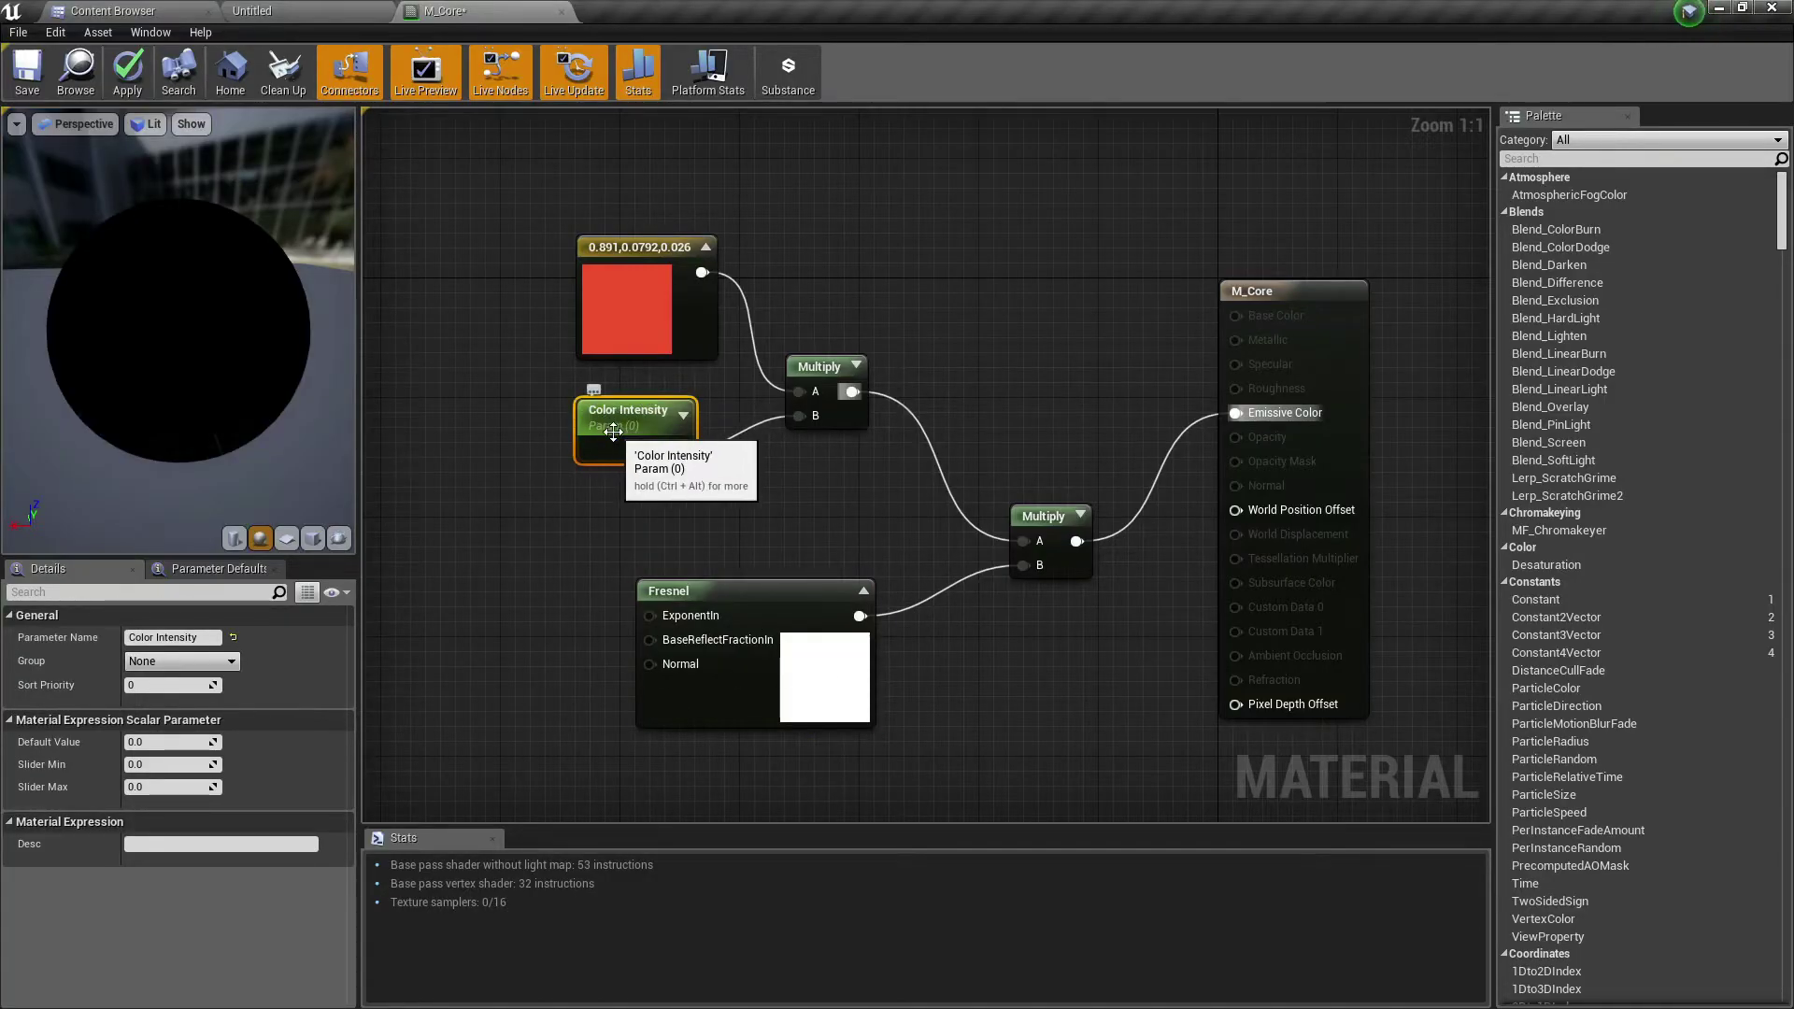
pyautogui.moveTo(626, 452); pyautogui.dragTo(551, 420)
pyautogui.click(649, 479)
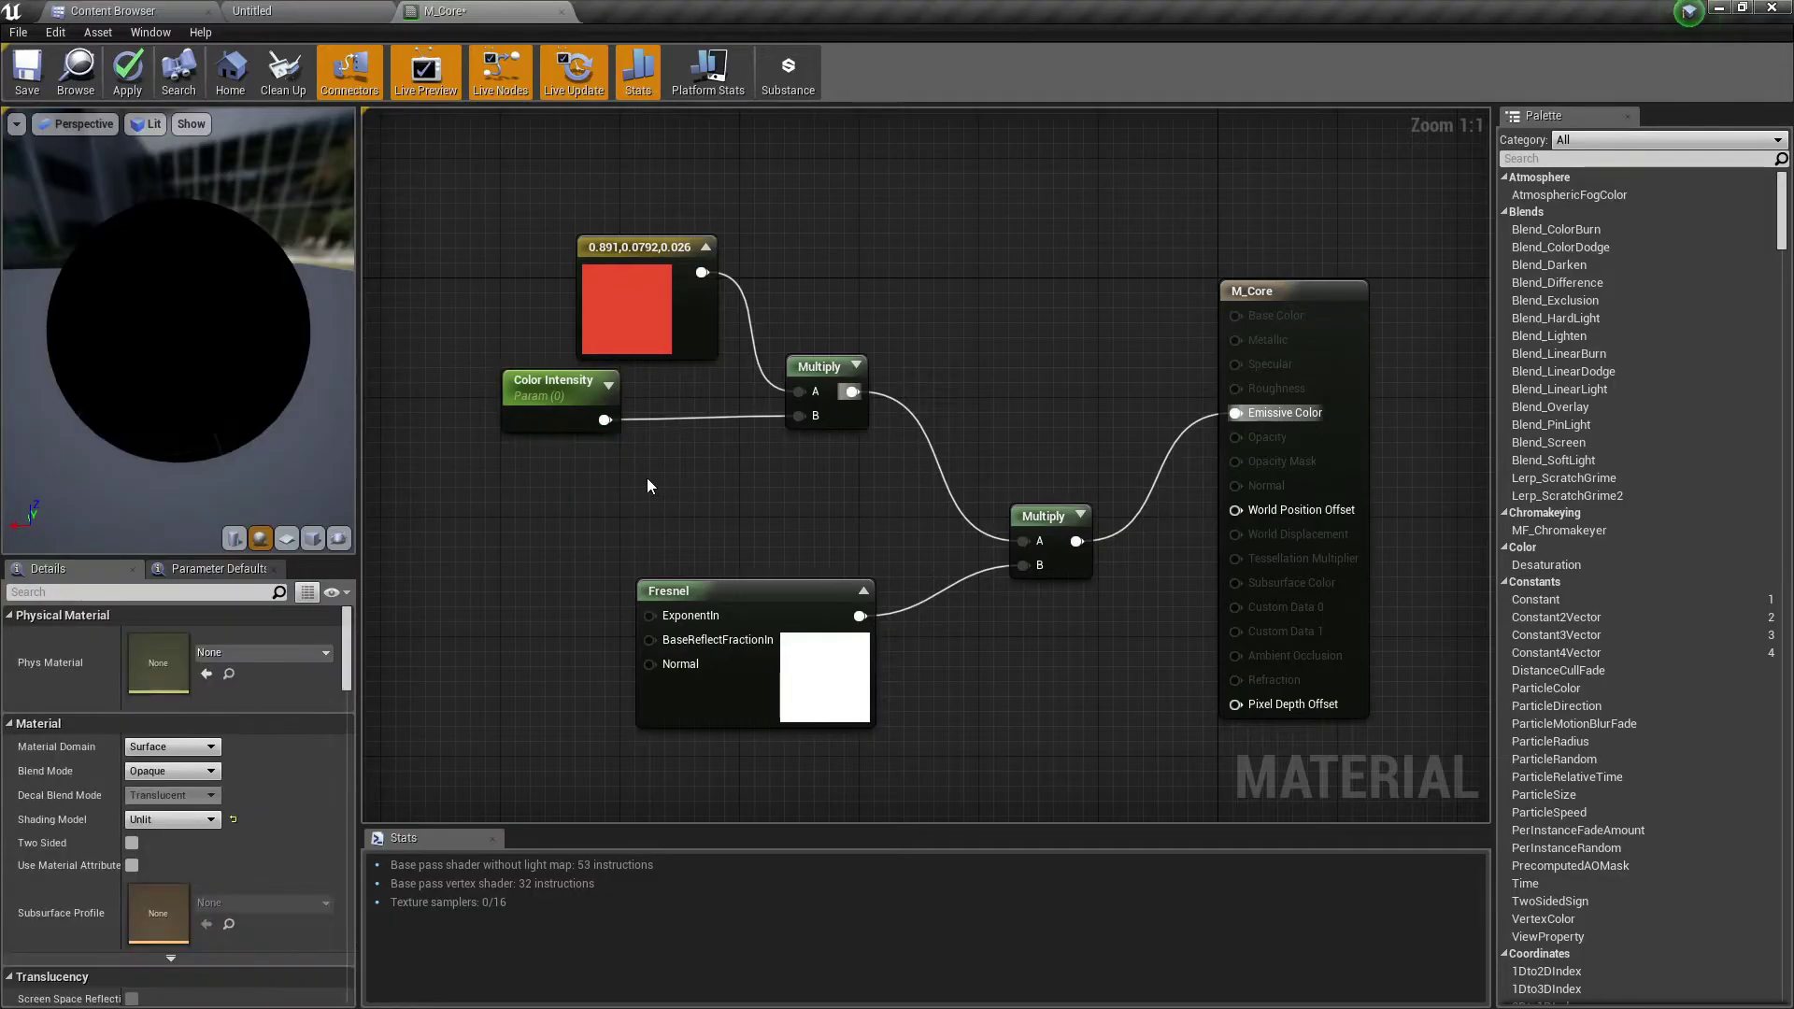
# Step: Wire a new Constant into the first Multiply's B, trying 1 before settling on 0
pyautogui.click(664, 463)
pyautogui.moveTo(696, 501); pyautogui.dragTo(799, 415)
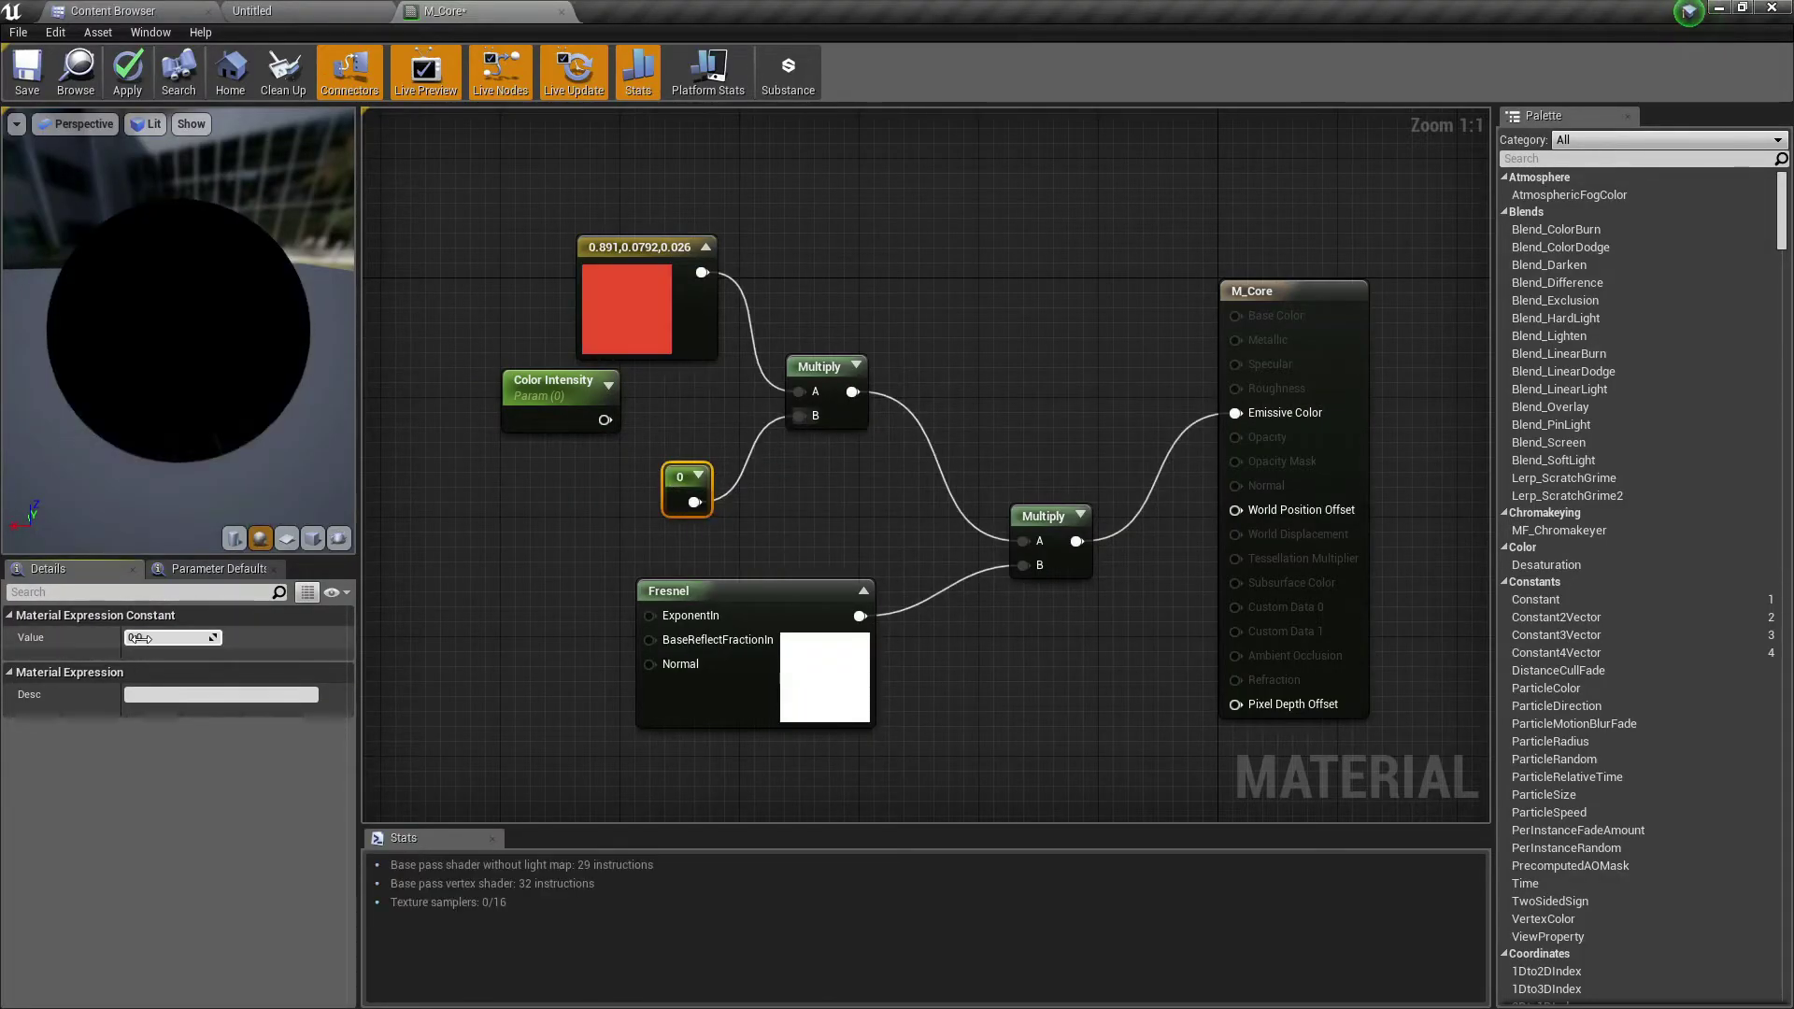
pyautogui.write('1')
pyautogui.press('Return')
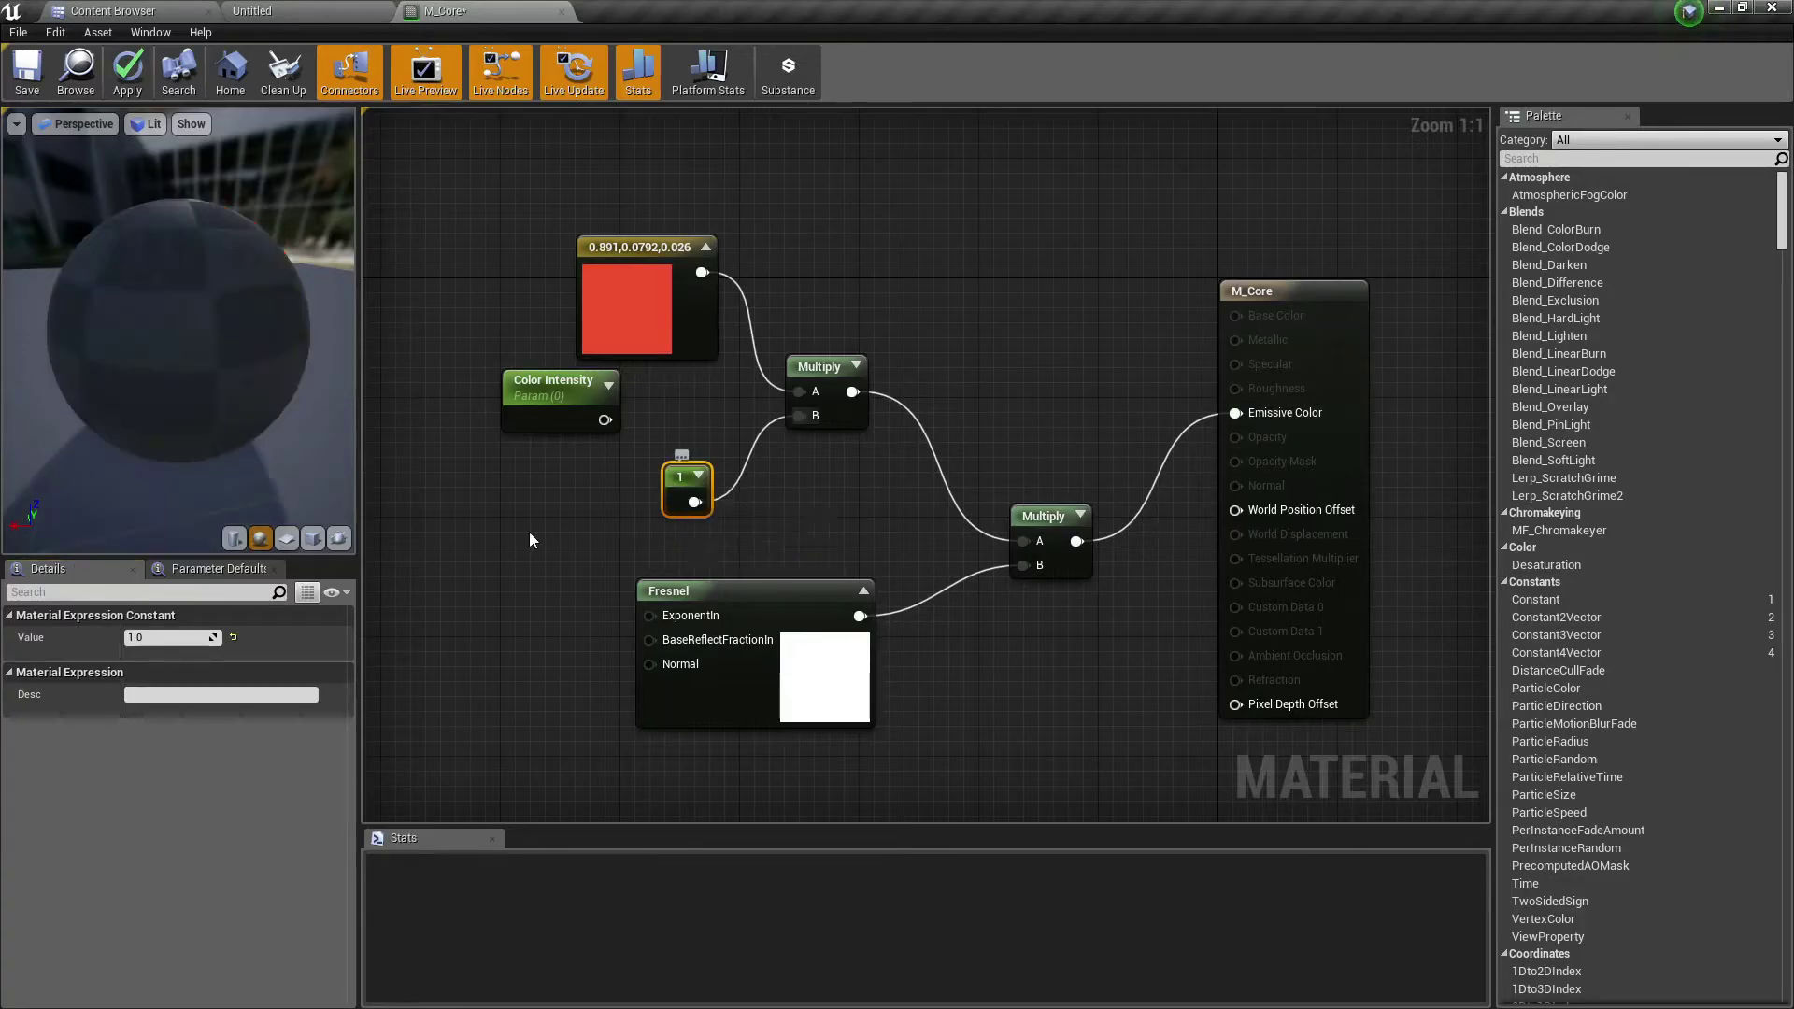
pyautogui.press('Return')
pyautogui.click(705, 327)
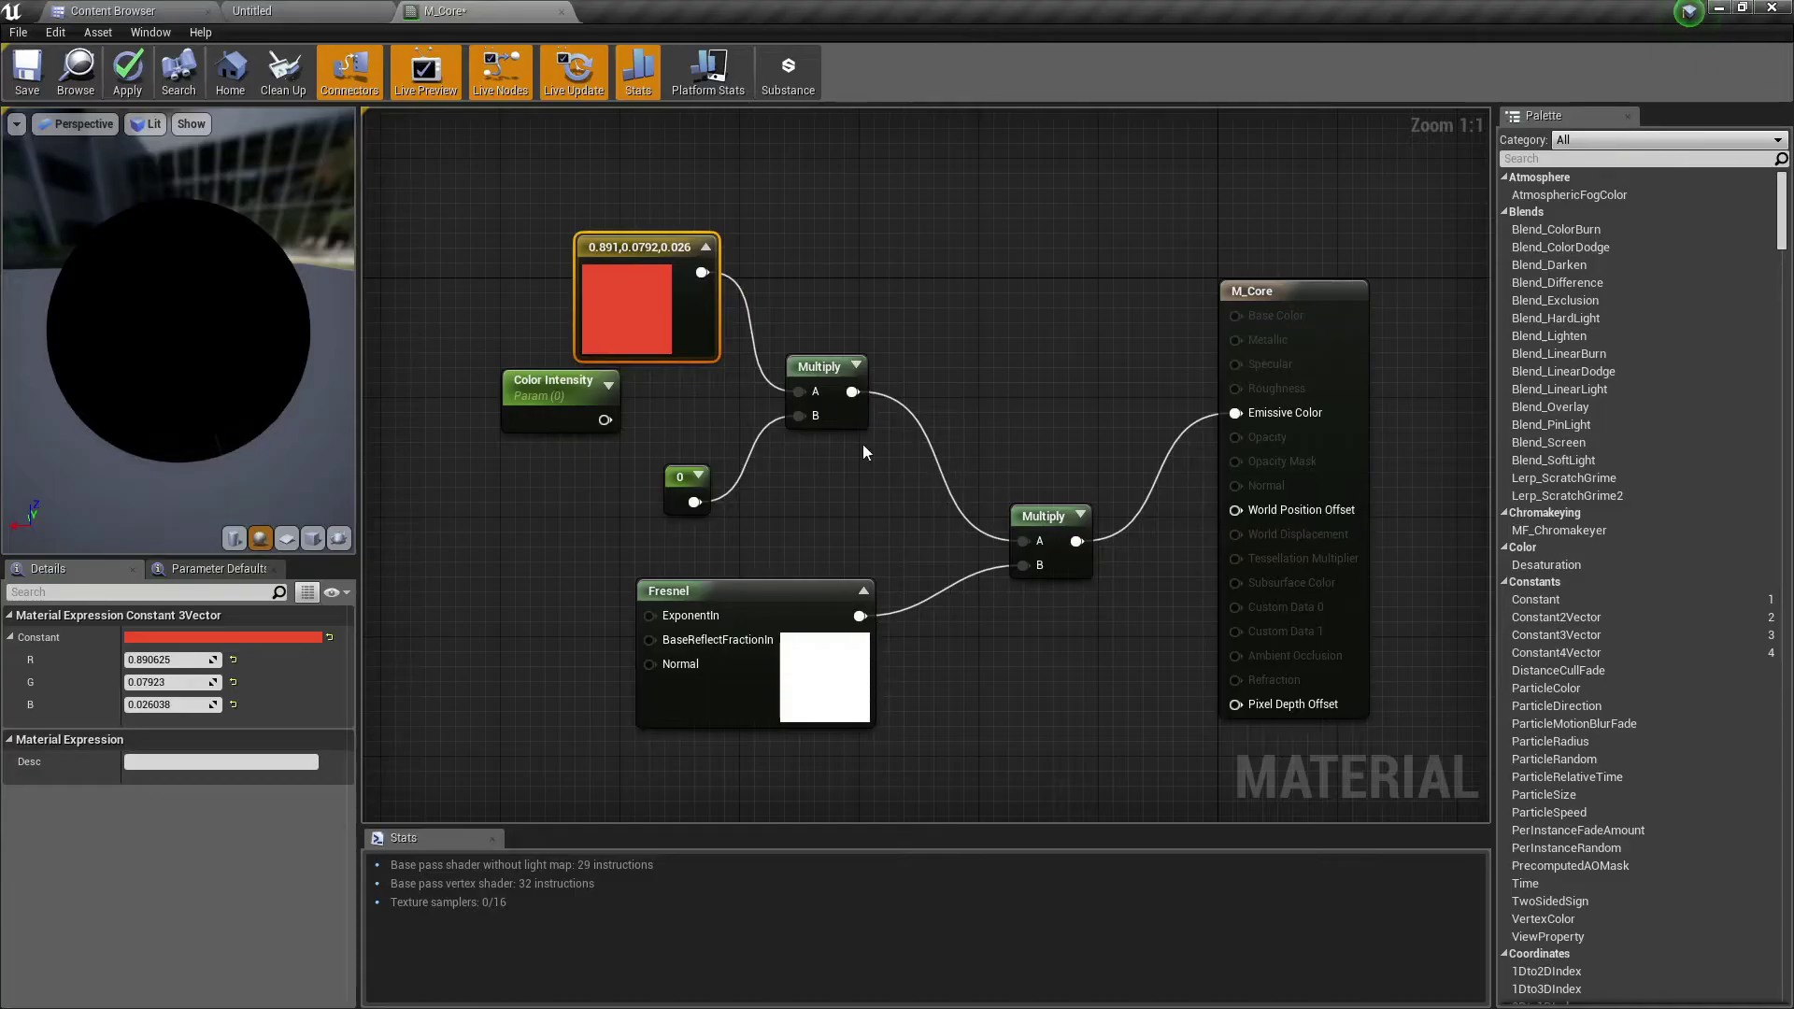
pyautogui.click(678, 482)
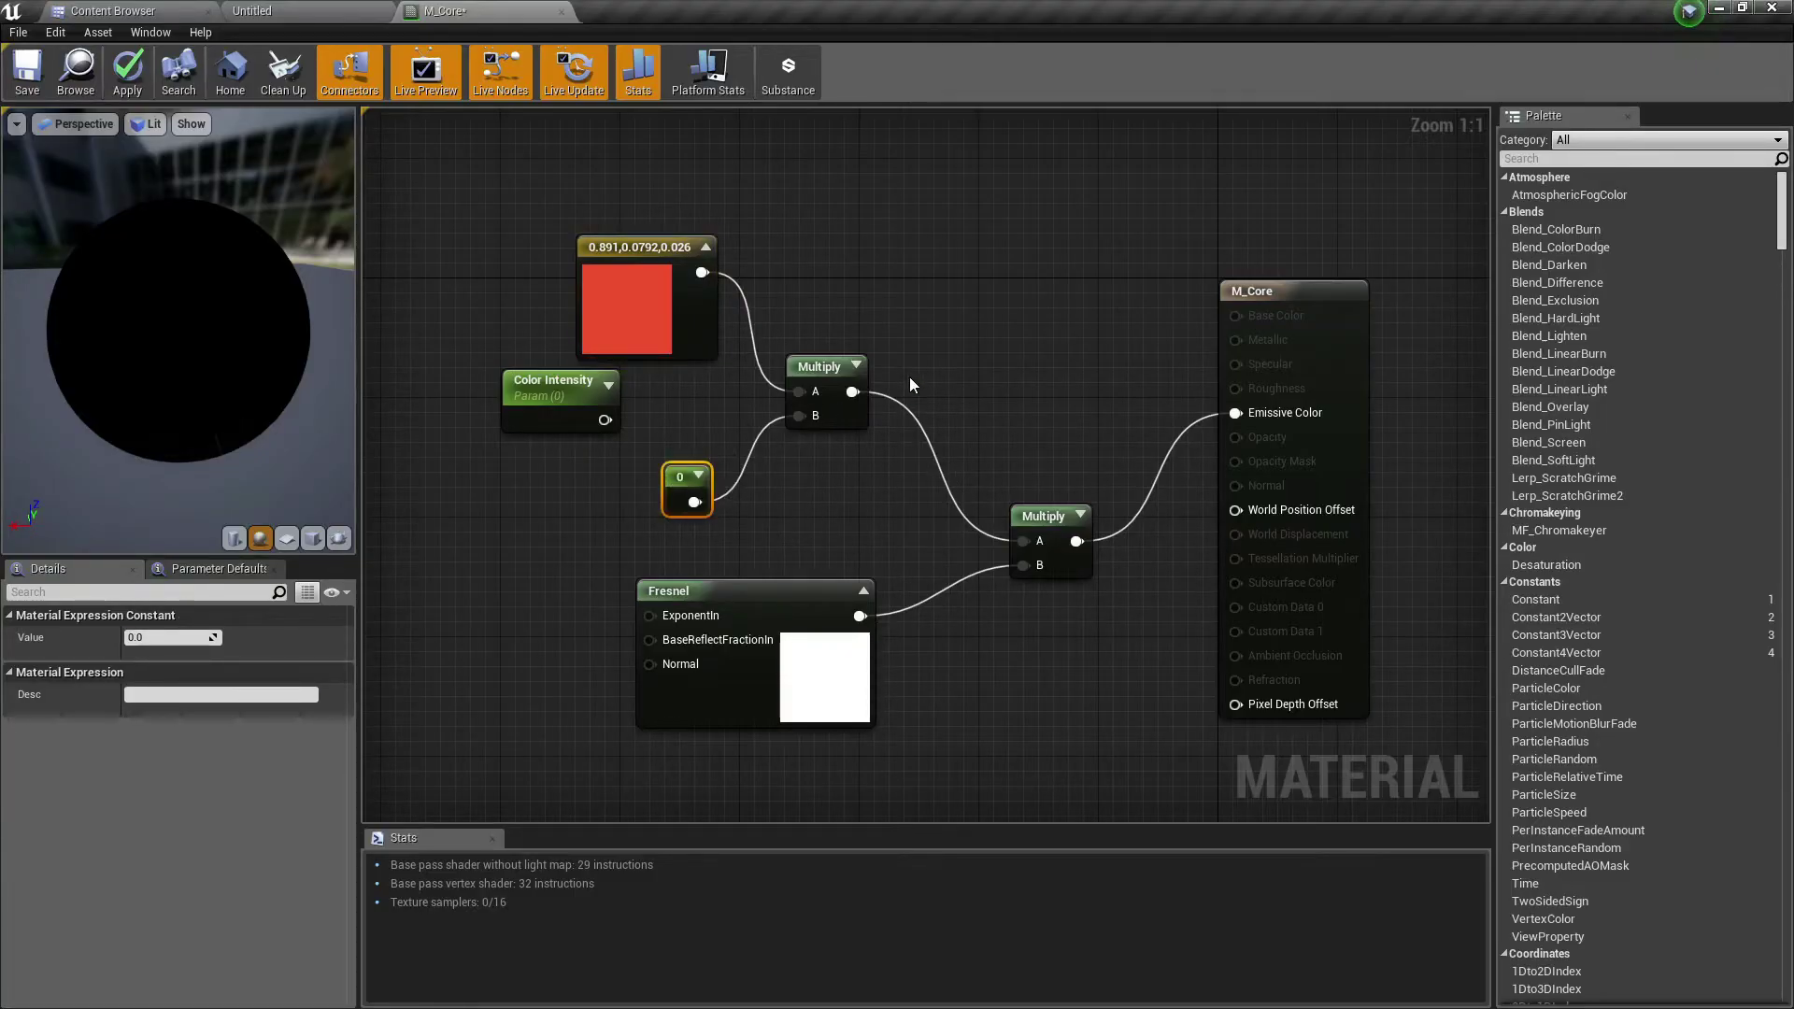
# Step: Set M_Core's Blend Mode to Translucent
pyautogui.click(1263, 291)
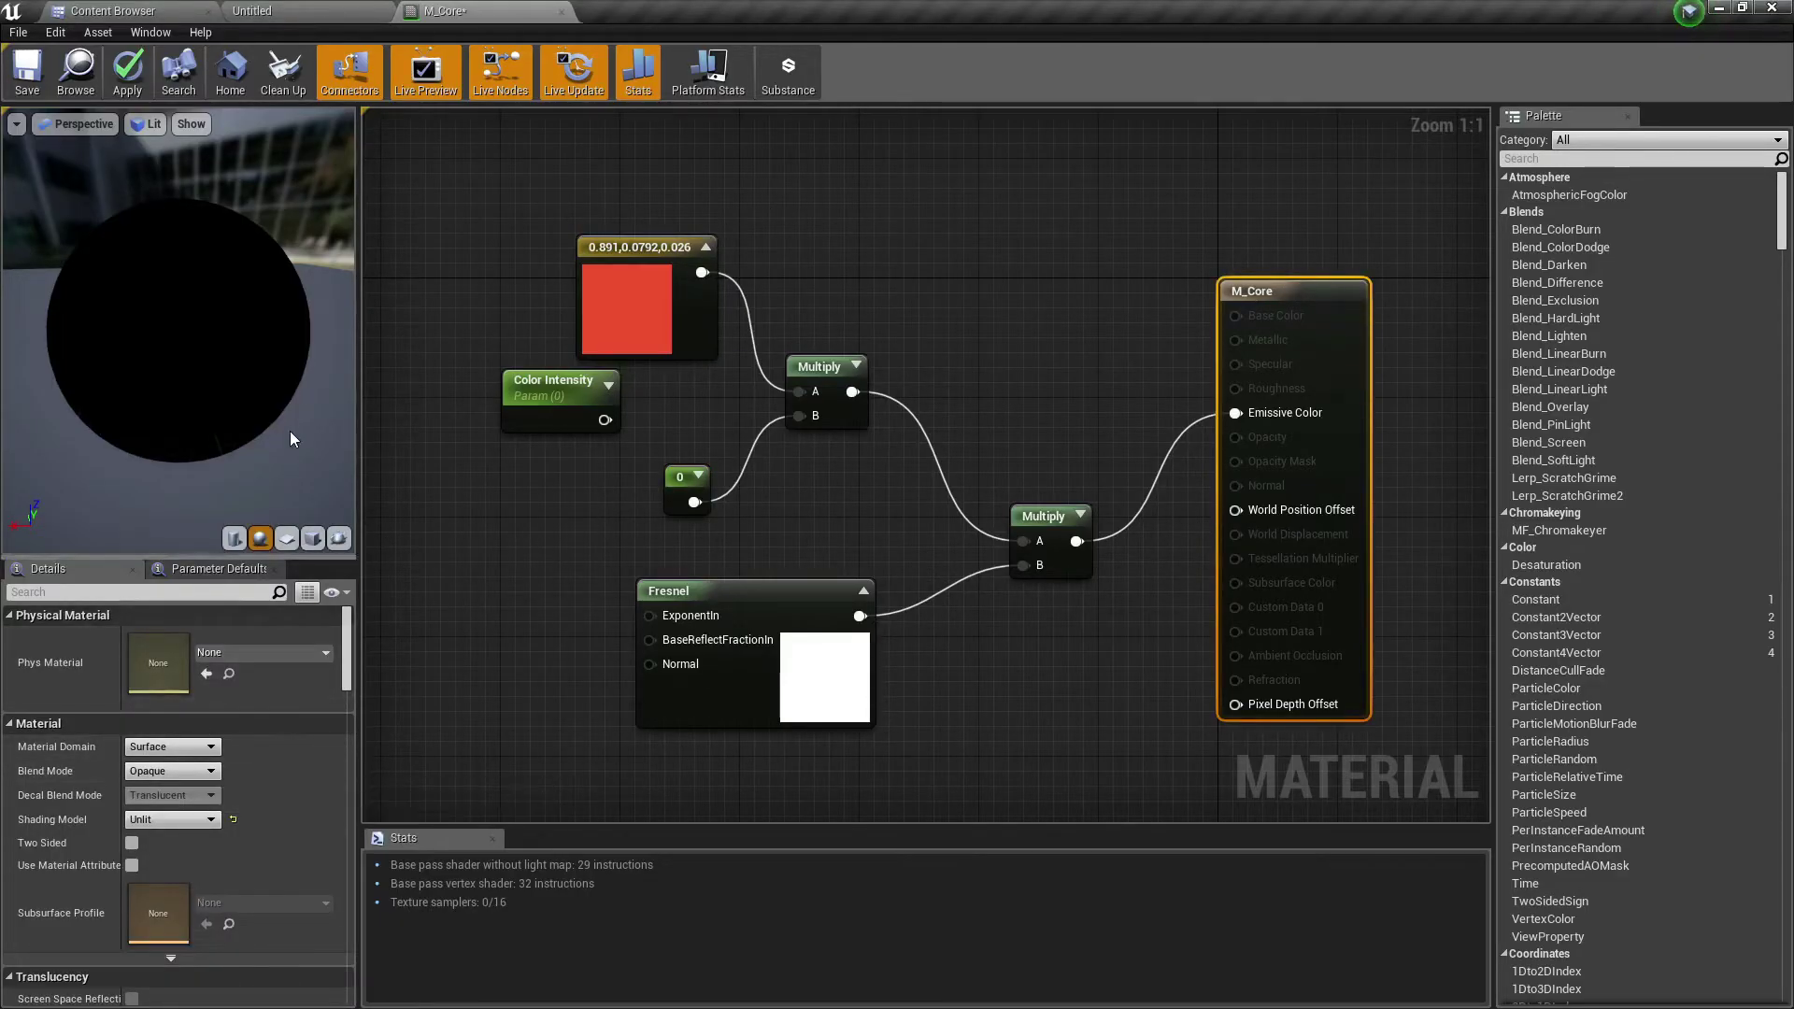
pyautogui.moveTo(222, 338); pyautogui.dragTo(217, 339)
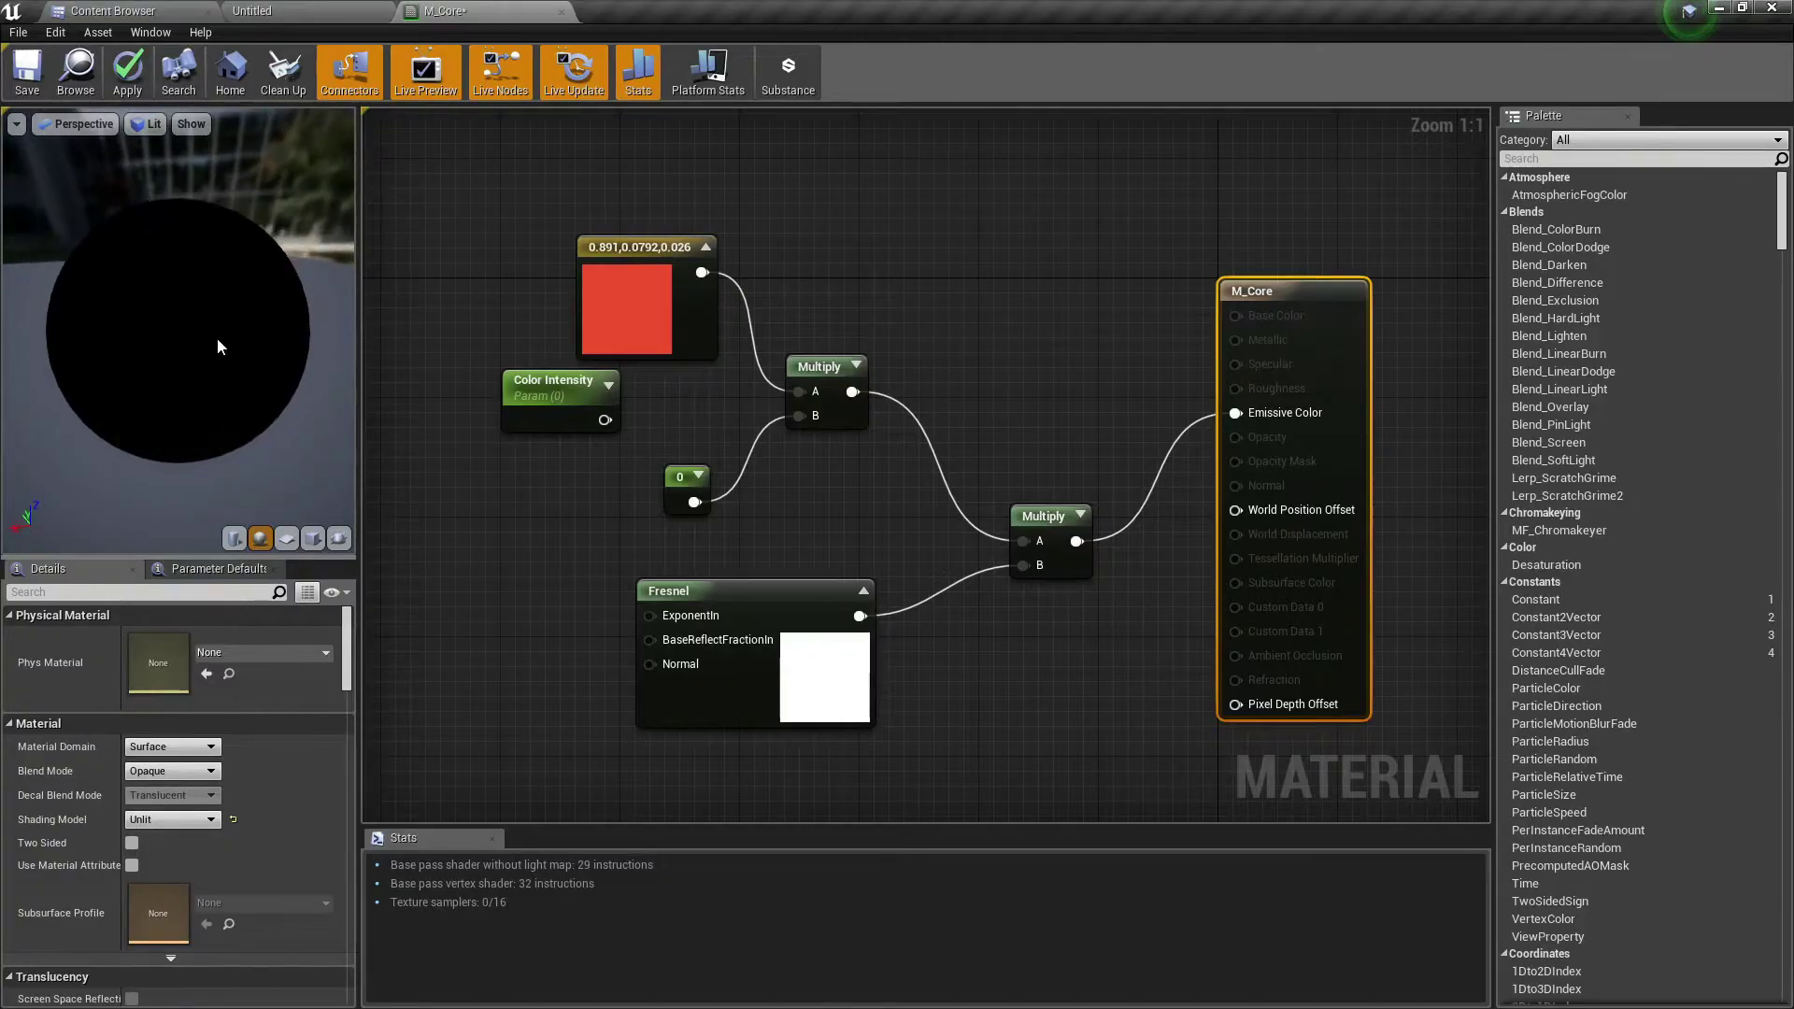
pyautogui.click(176, 769)
pyautogui.click(183, 816)
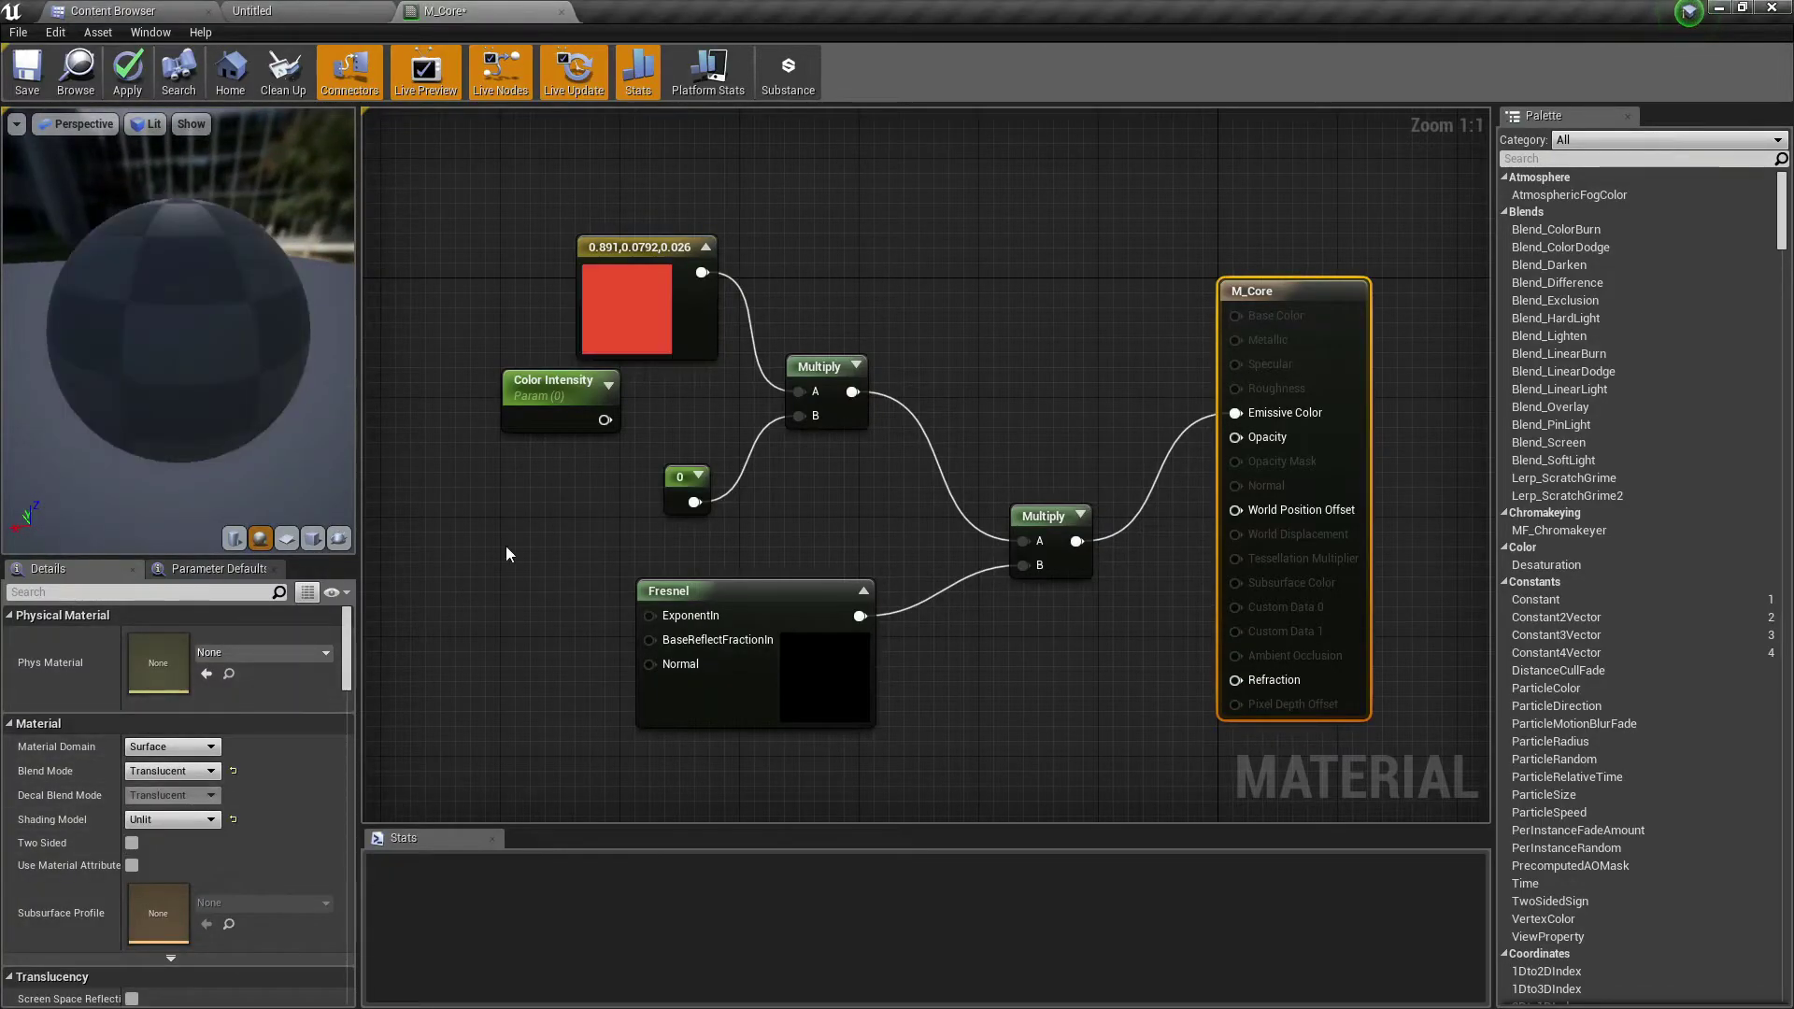
# Step: Try wiring the Multiply outputs into Opacity and Emissive Color, checking the preview
pyautogui.click(691, 328)
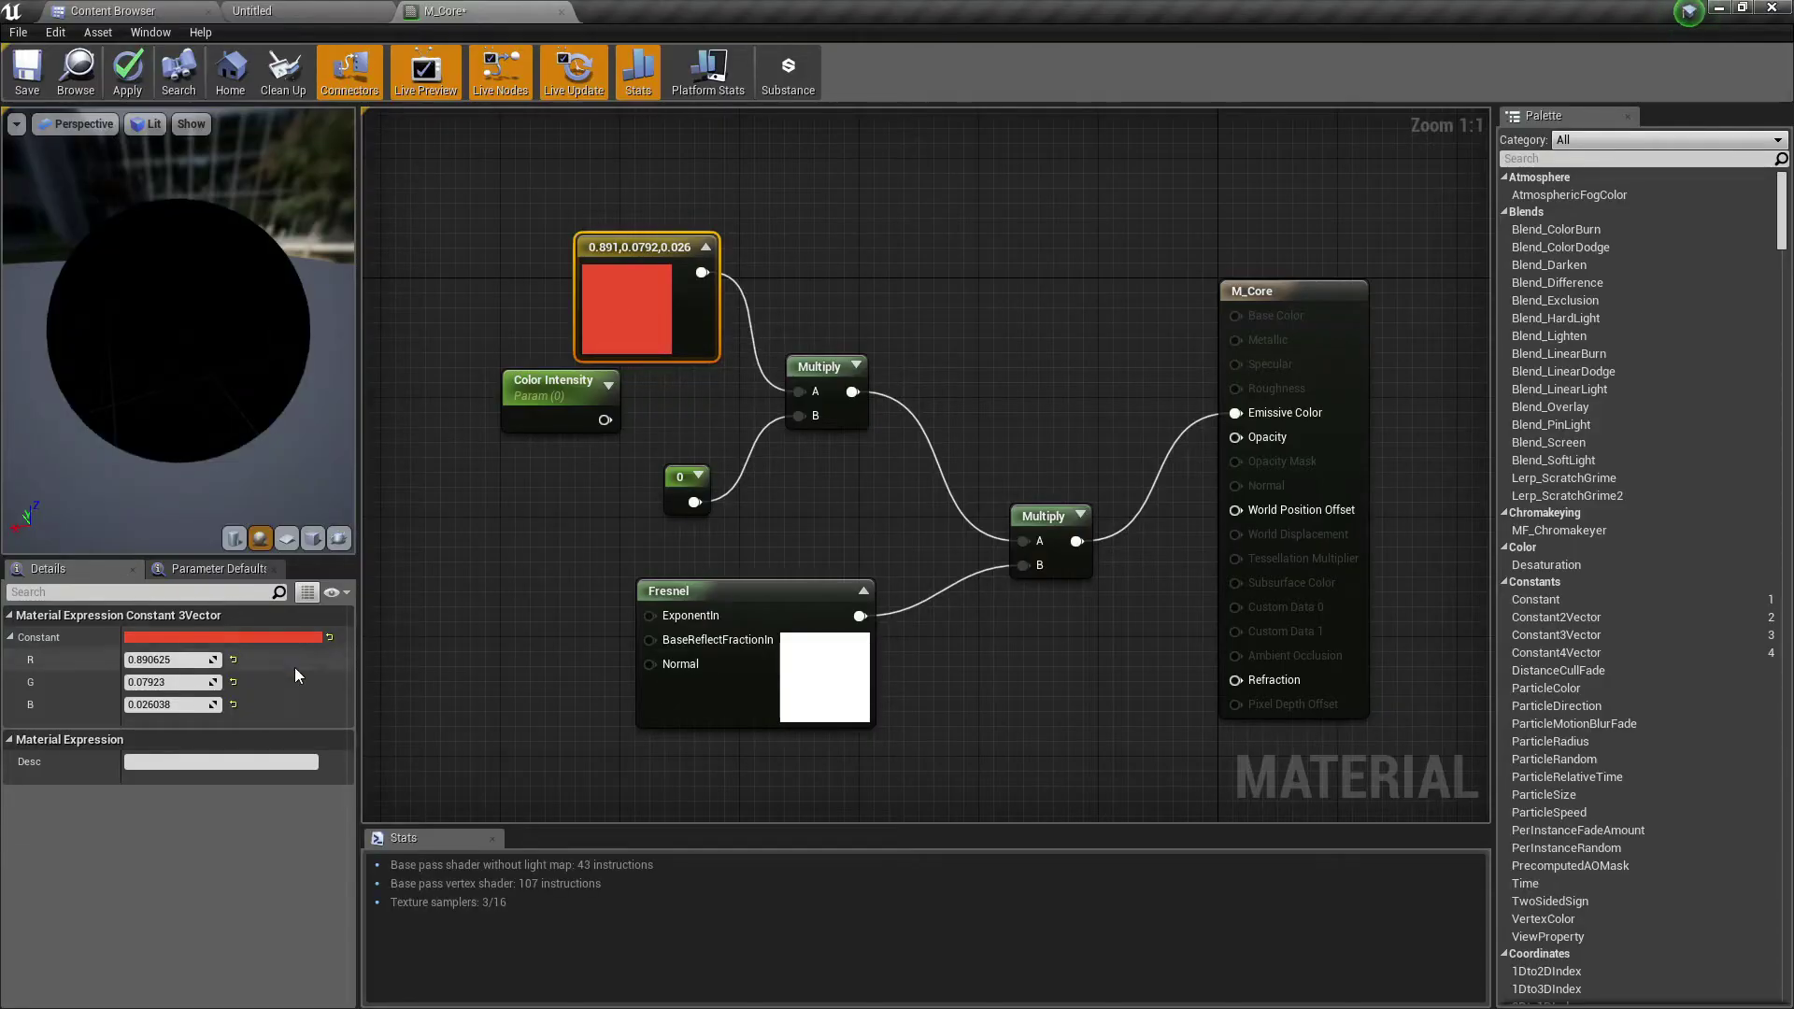
pyautogui.click(1334, 292)
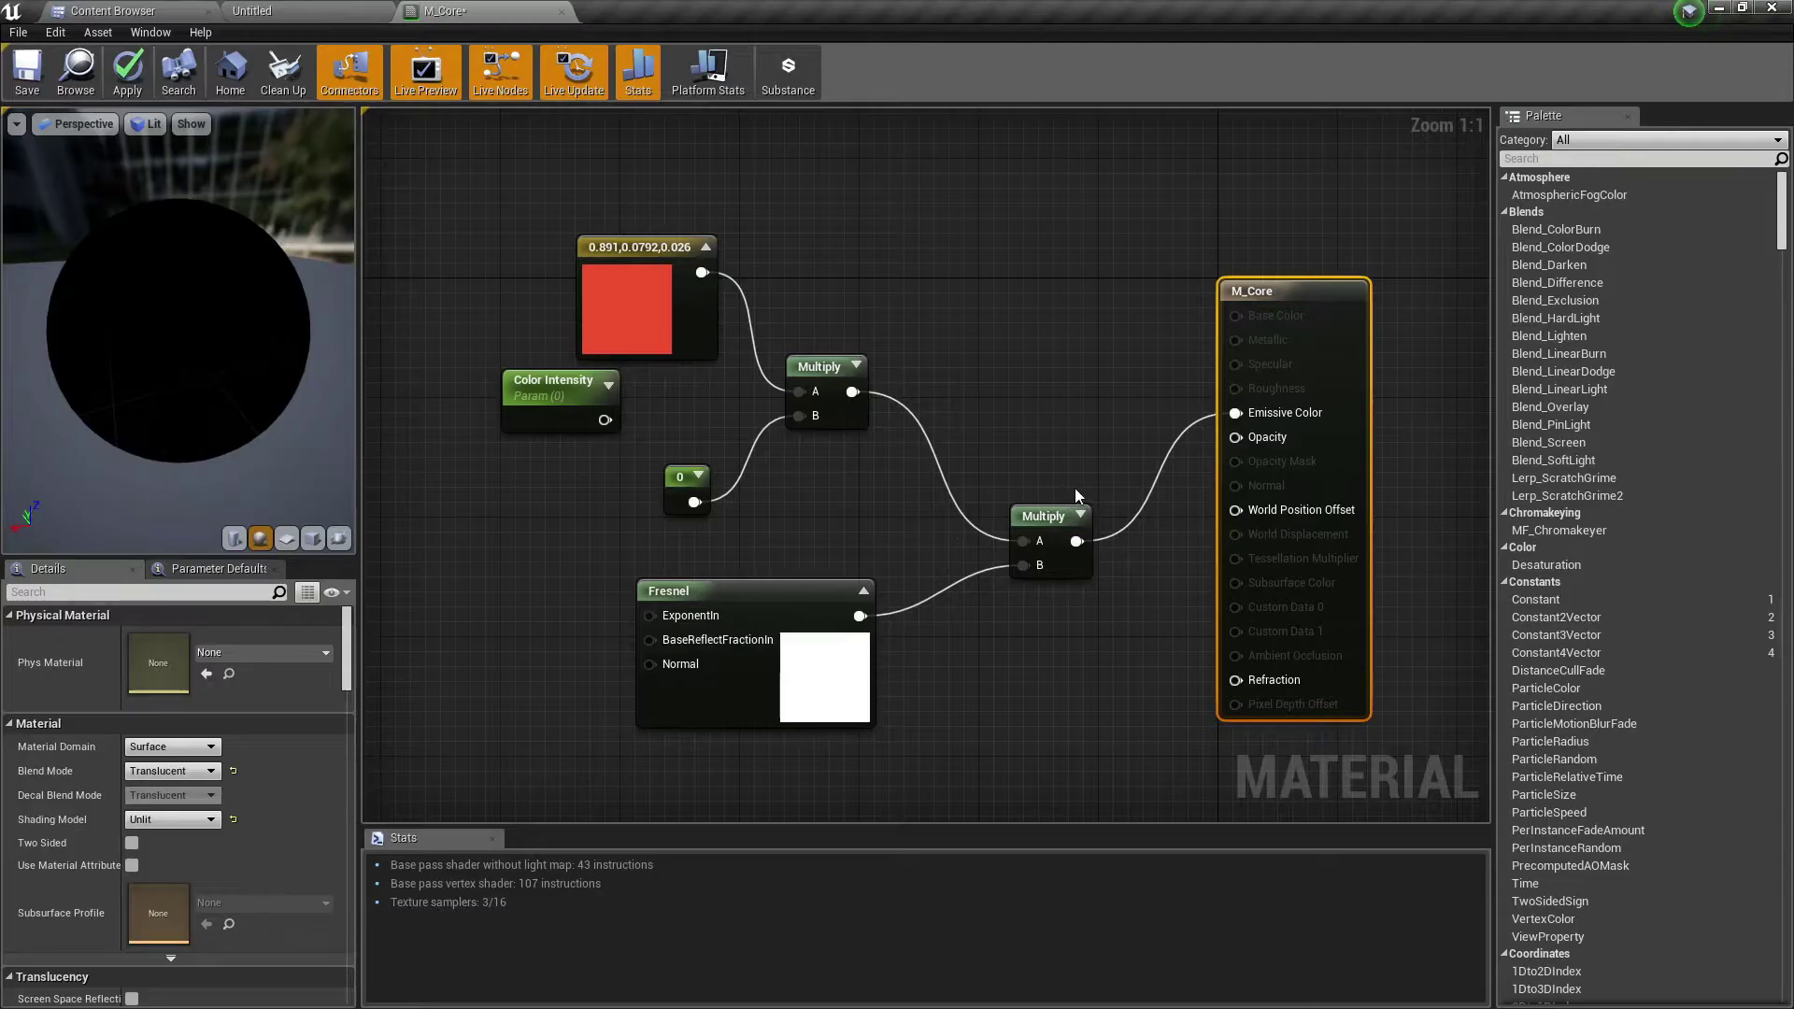
pyautogui.moveTo(1076, 541); pyautogui.dragTo(1028, 456)
pyautogui.press('Escape')
pyautogui.moveTo(852, 391); pyautogui.dragTo(1253, 415)
pyautogui.moveTo(308, 374); pyautogui.dragTo(196, 373)
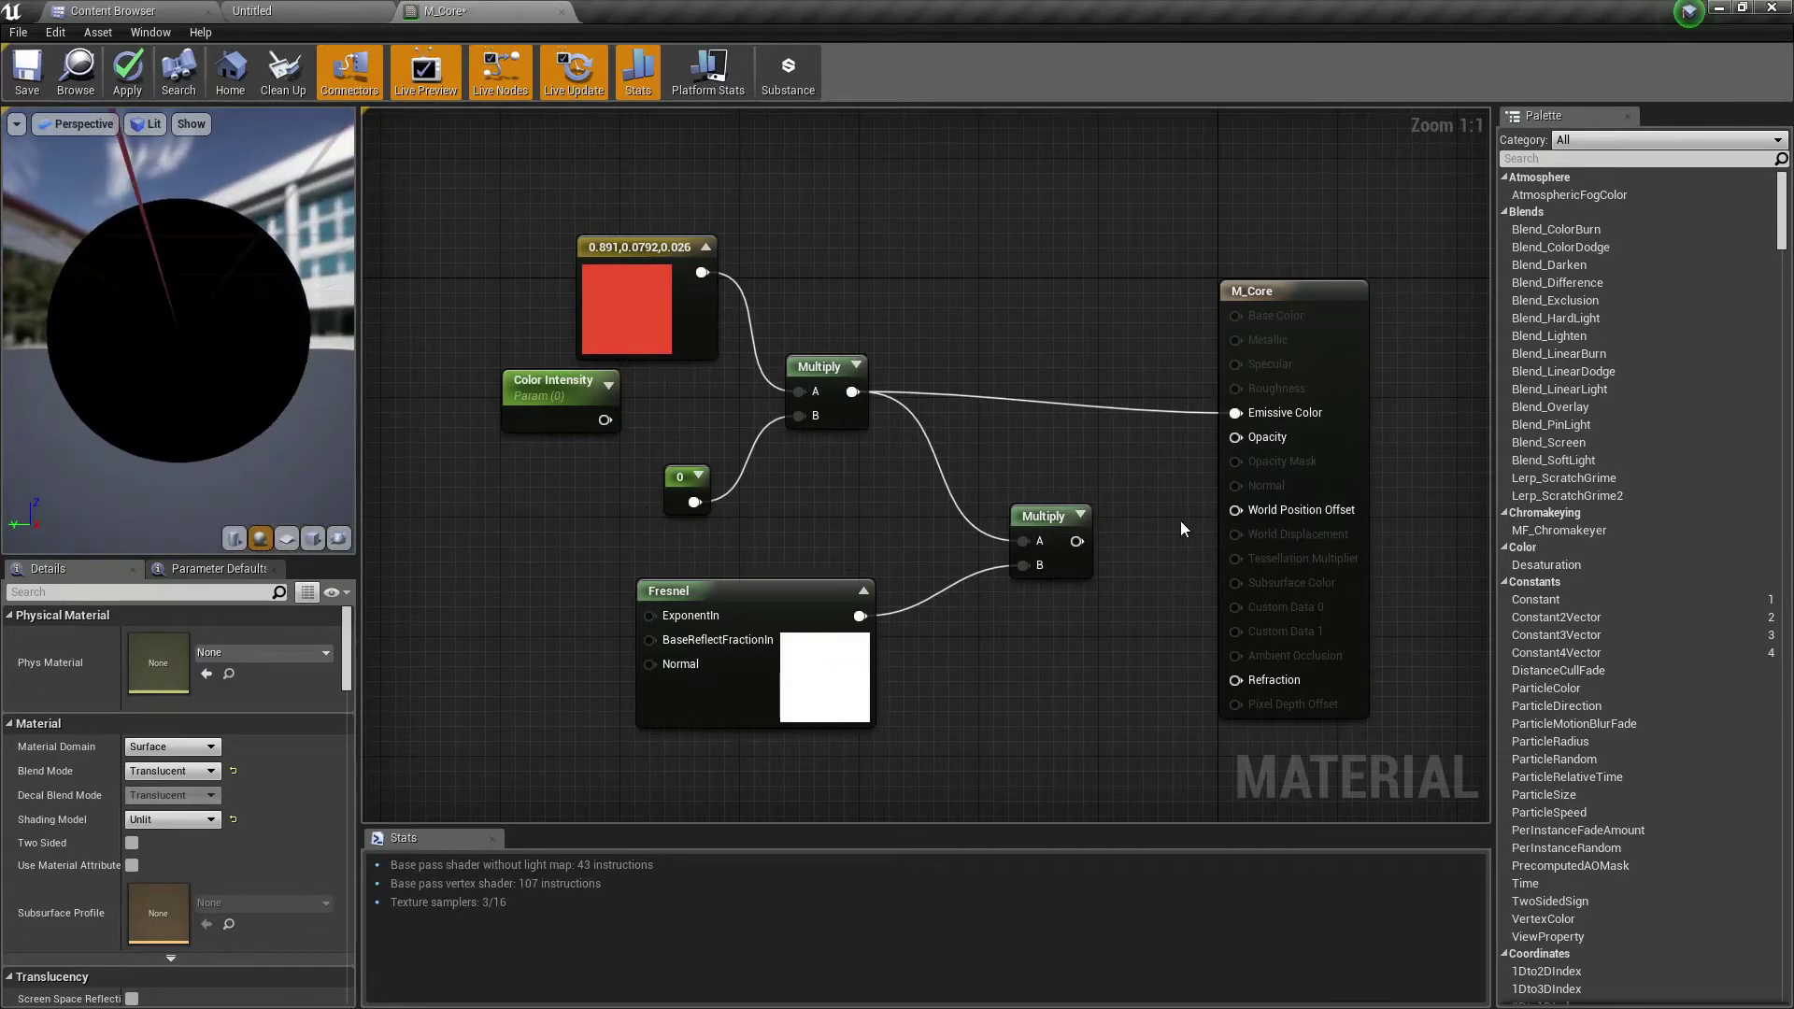
pyautogui.moveTo(852, 392); pyautogui.dragTo(1253, 445)
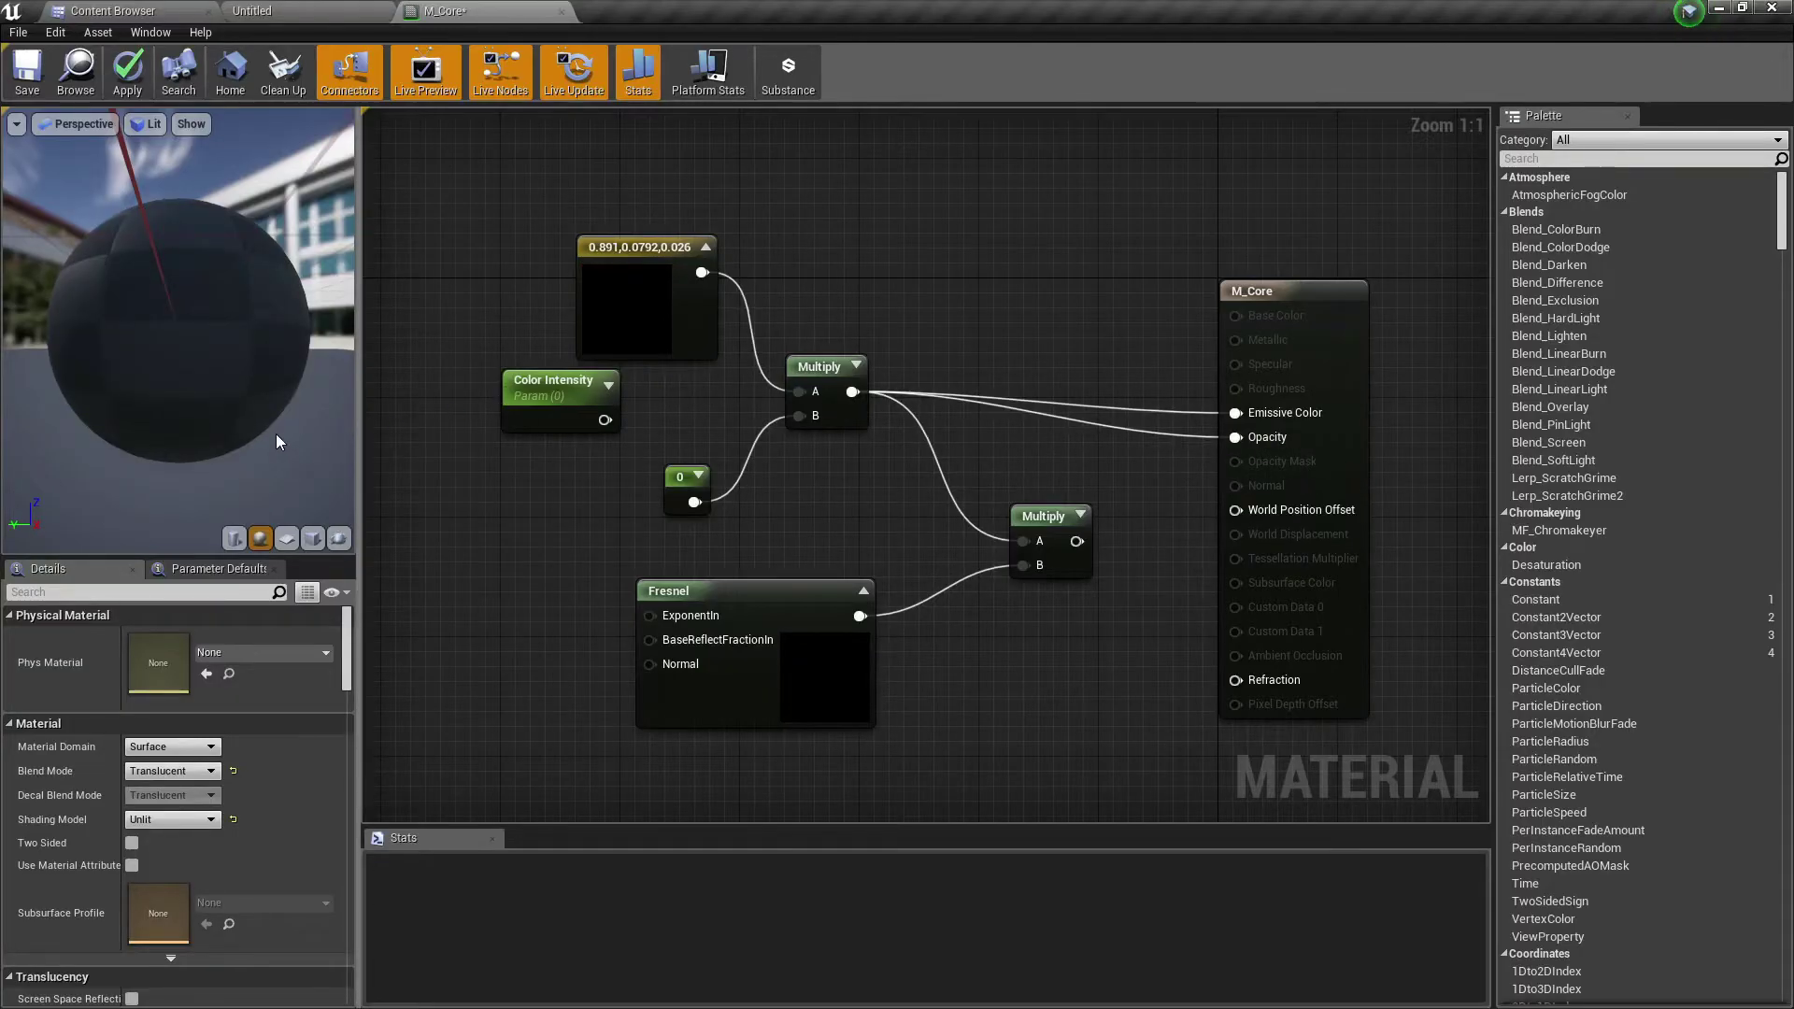
pyautogui.moveTo(269, 435); pyautogui.dragTo(233, 434)
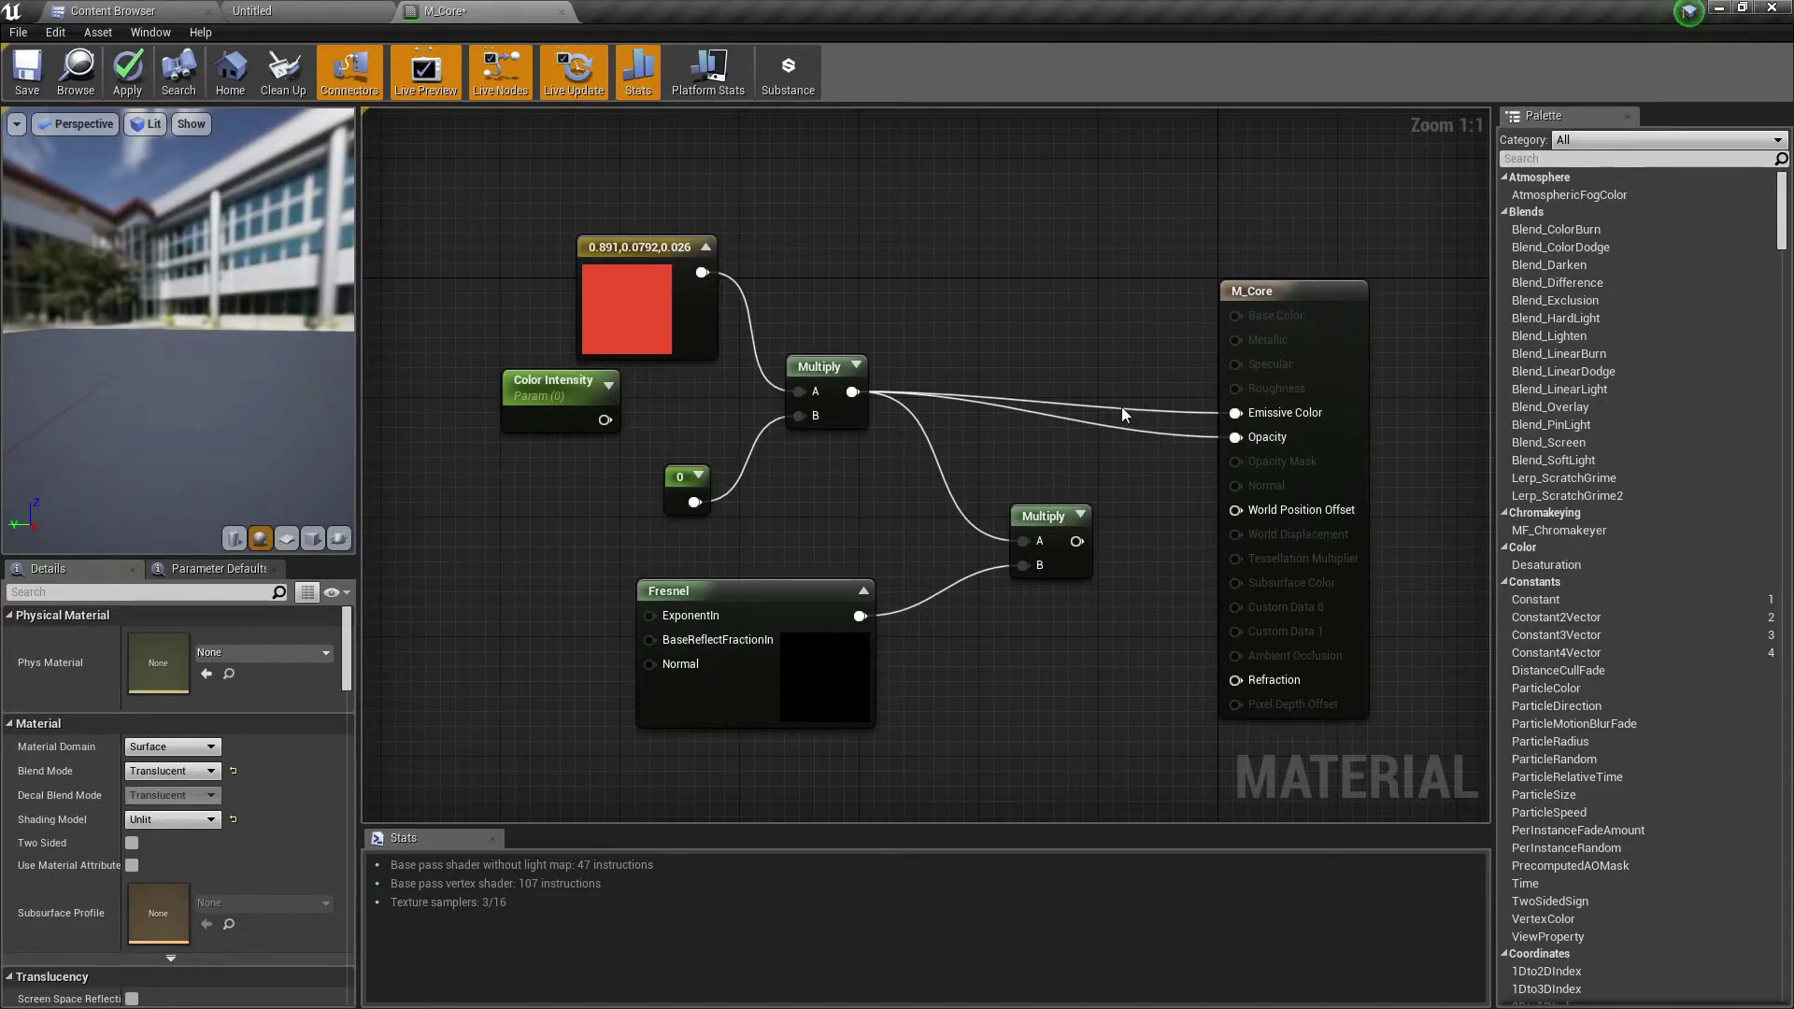
# Step: Keep Translucent blending and wire the red Constant3Vector directly into Emissive Color
pyautogui.click(1271, 299)
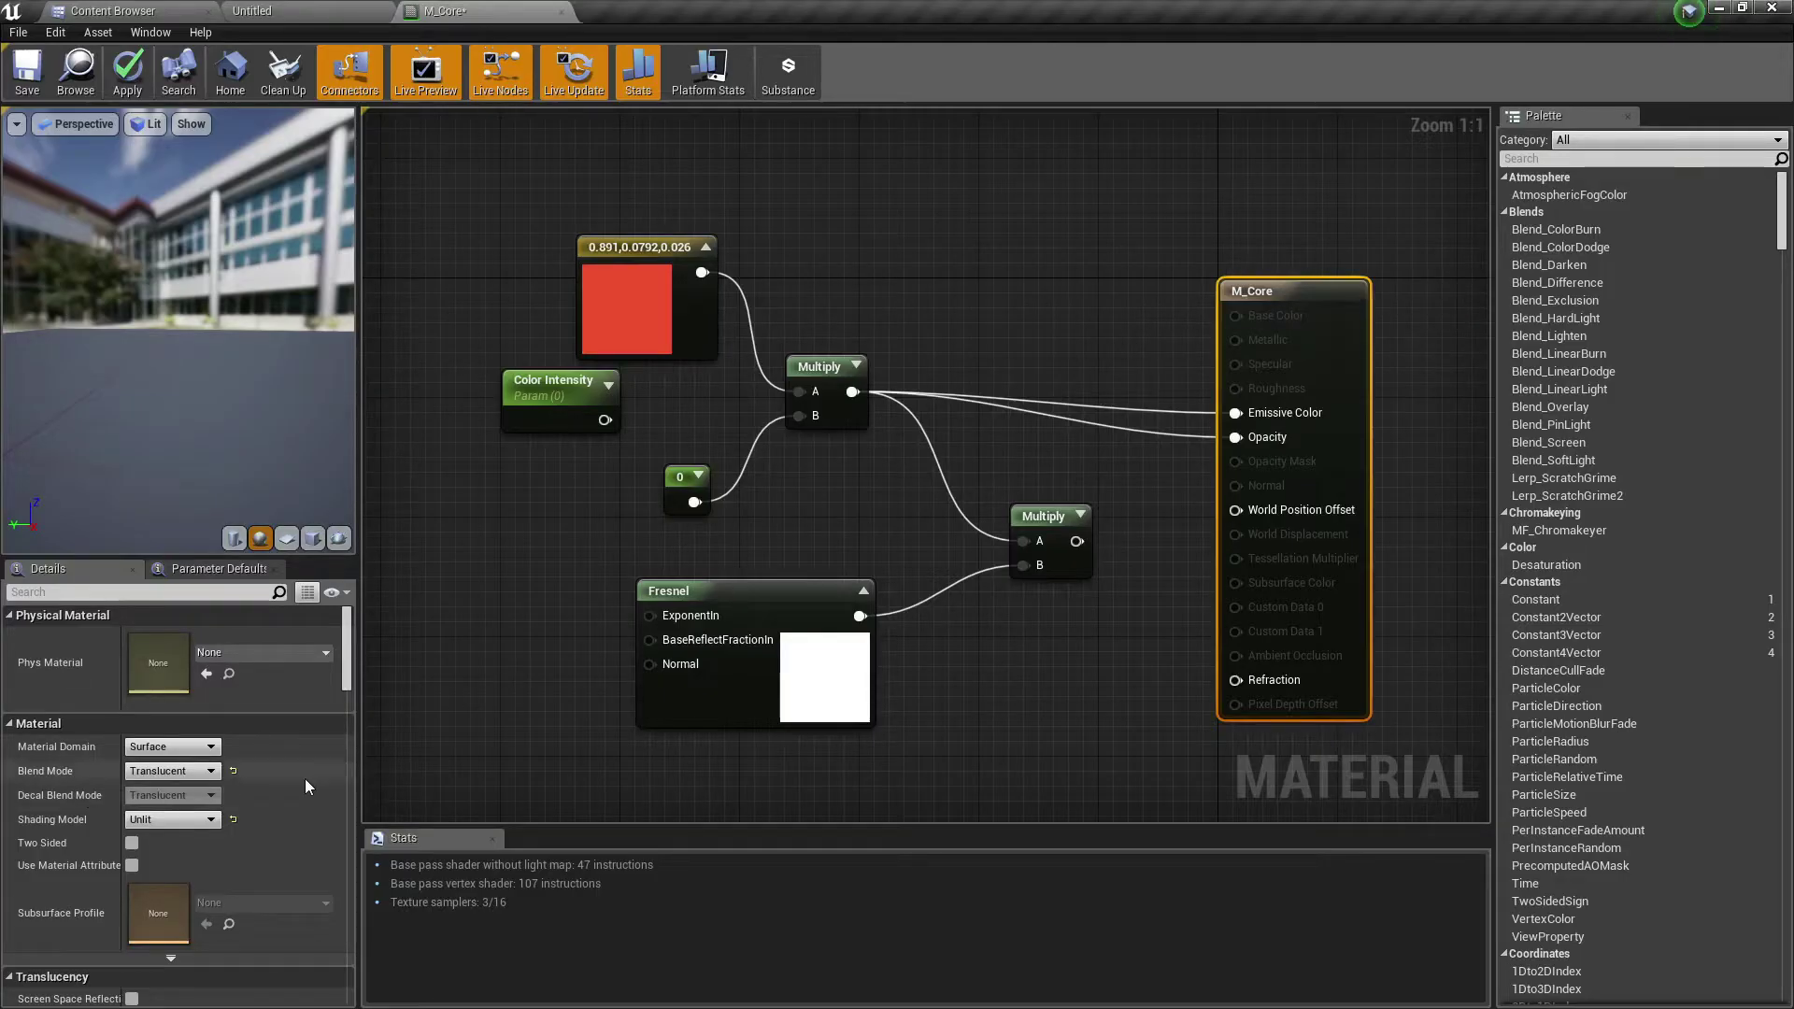
pyautogui.click(177, 771)
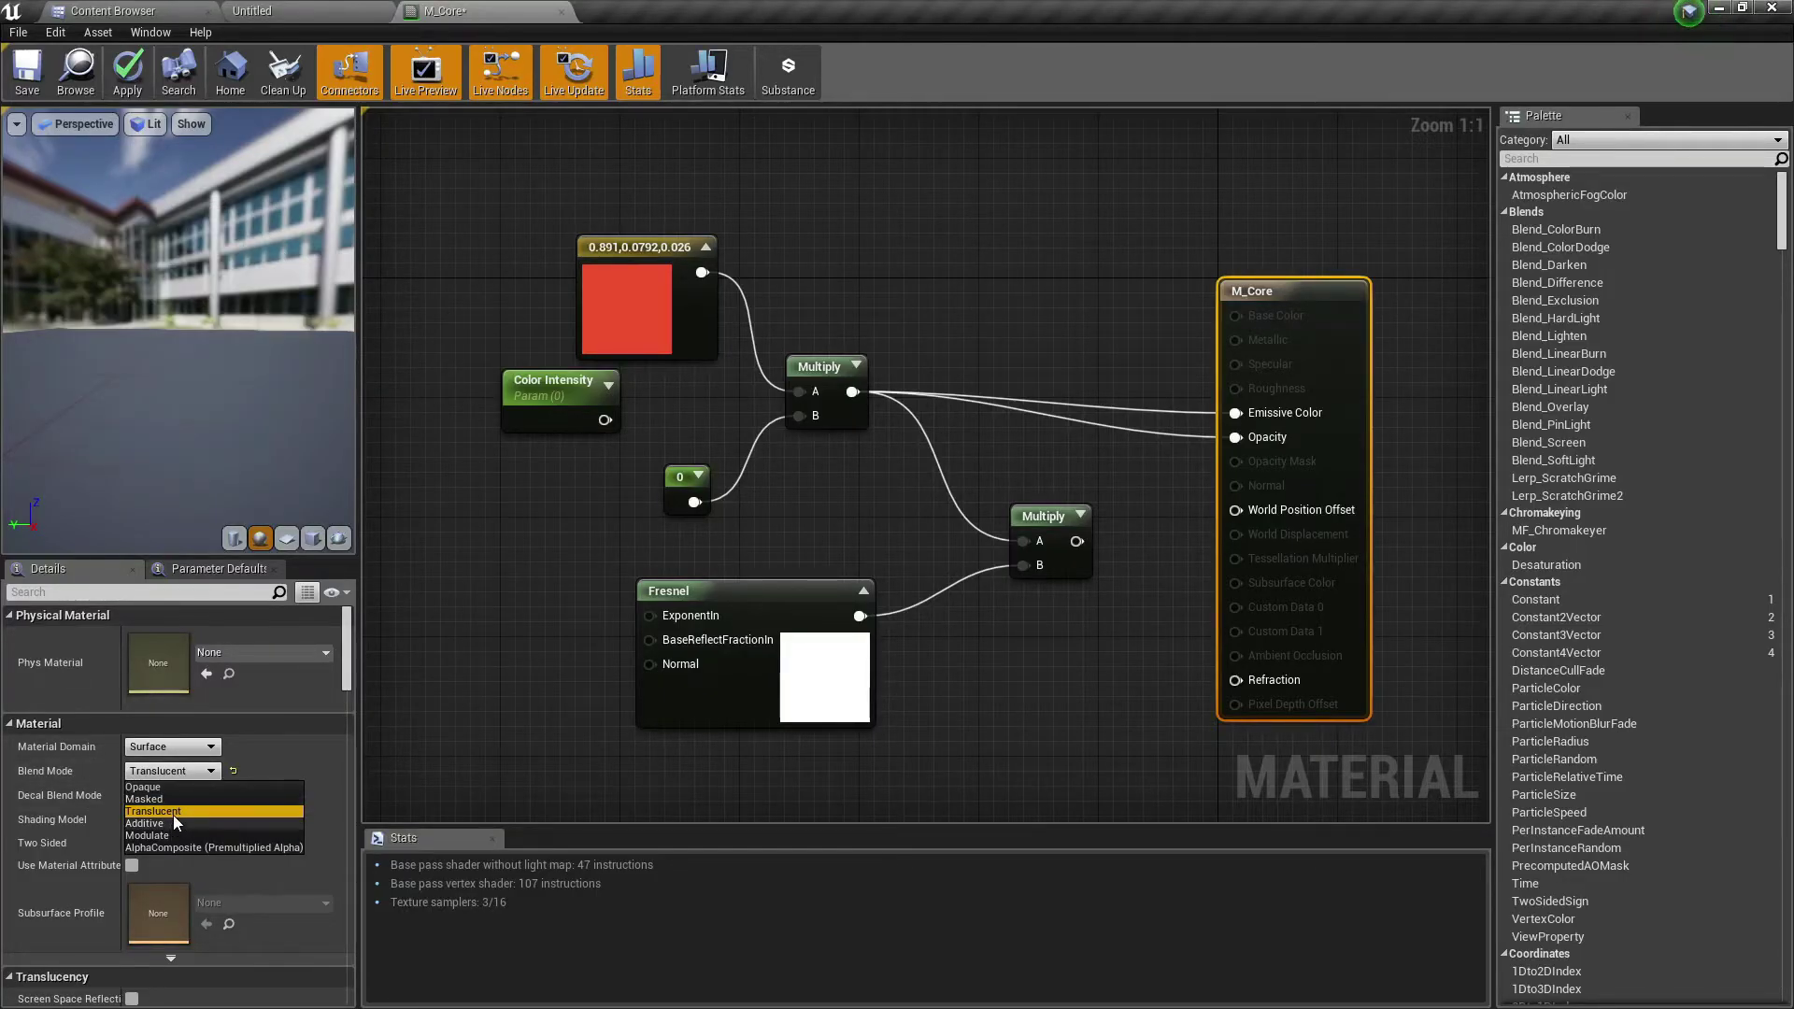
pyautogui.click(497, 563)
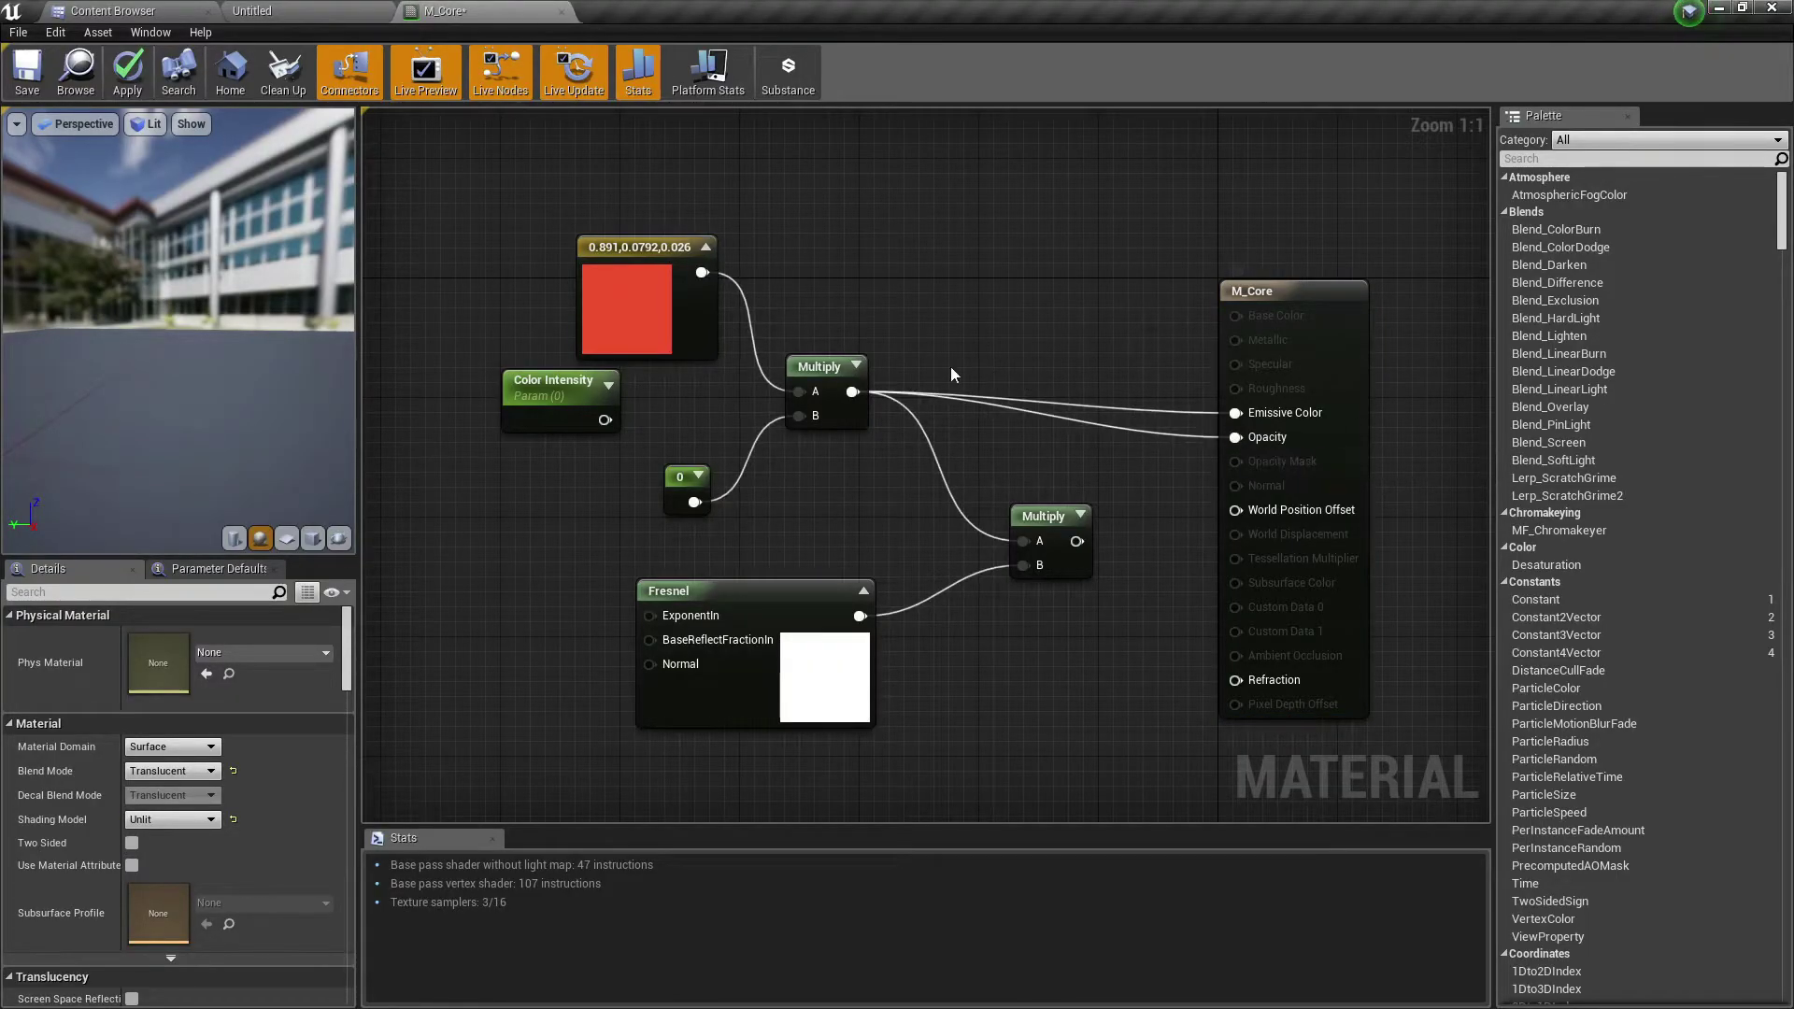
pyautogui.moveTo(704, 273); pyautogui.dragTo(1235, 413)
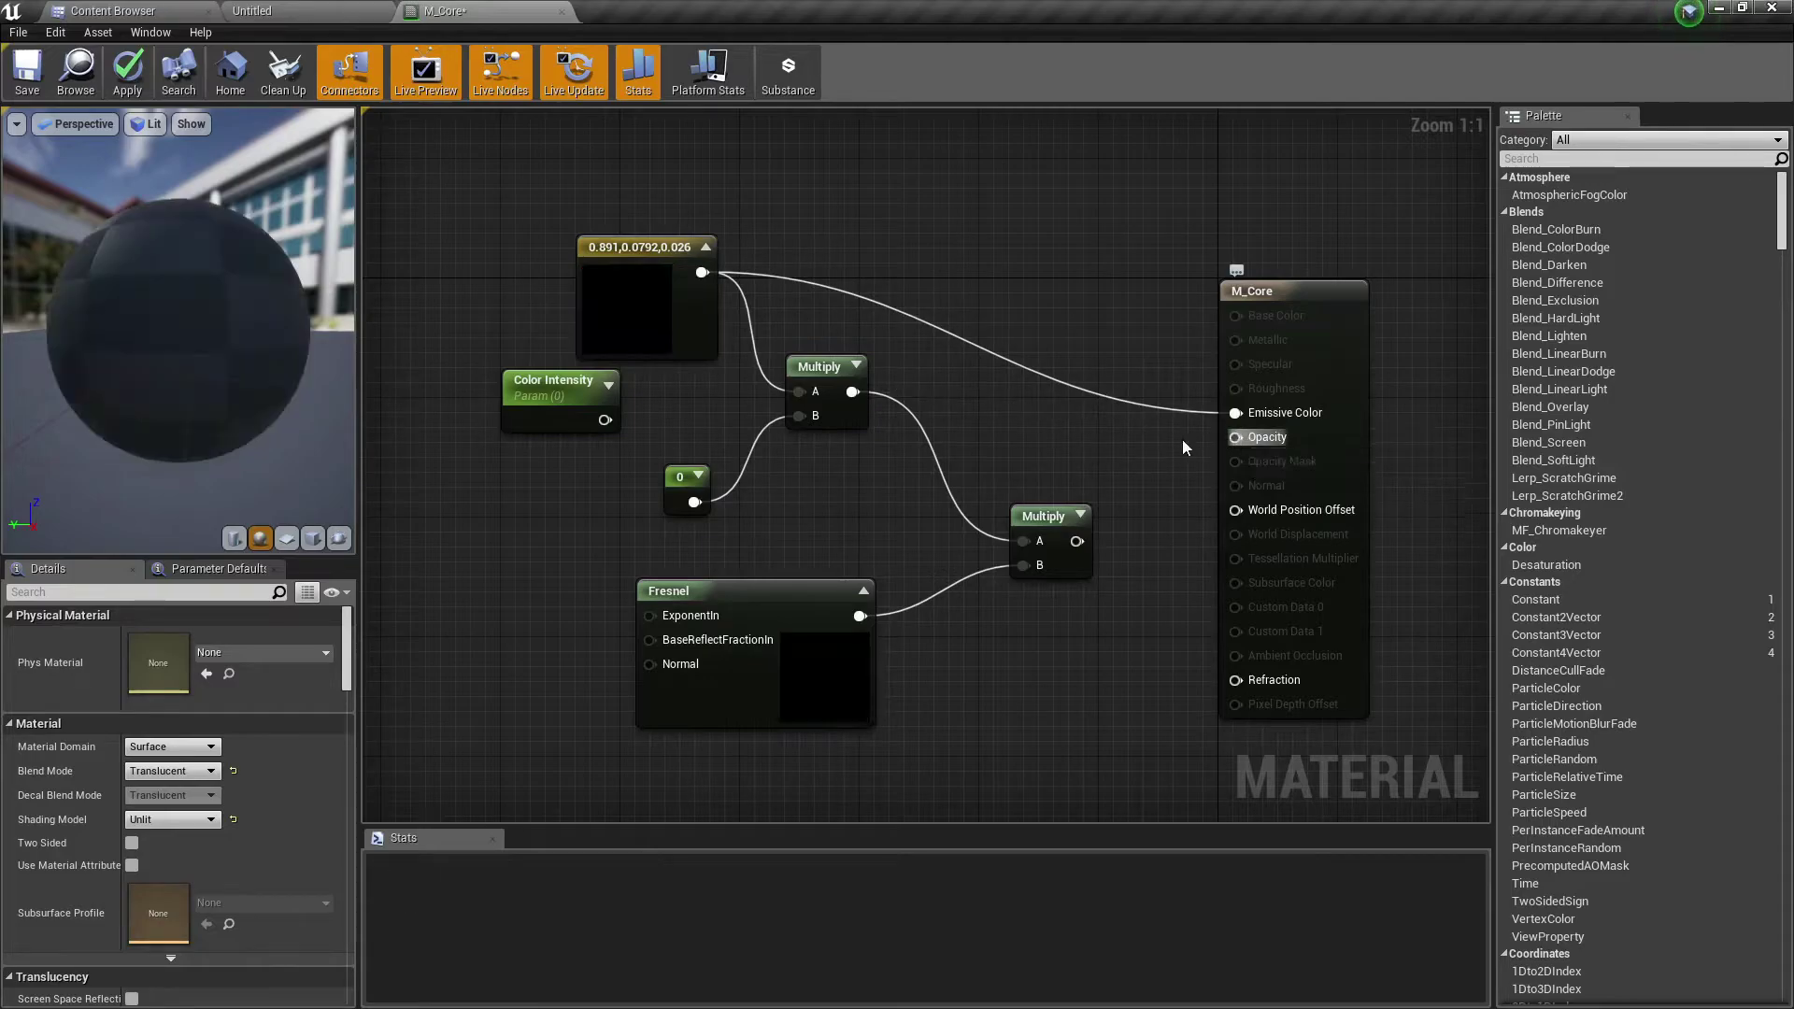
# Step: Remove the Opacity link and preview the material on a plane
pyautogui.keyDown('alt'); pyautogui.click(1235, 436); pyautogui.keyUp('alt')
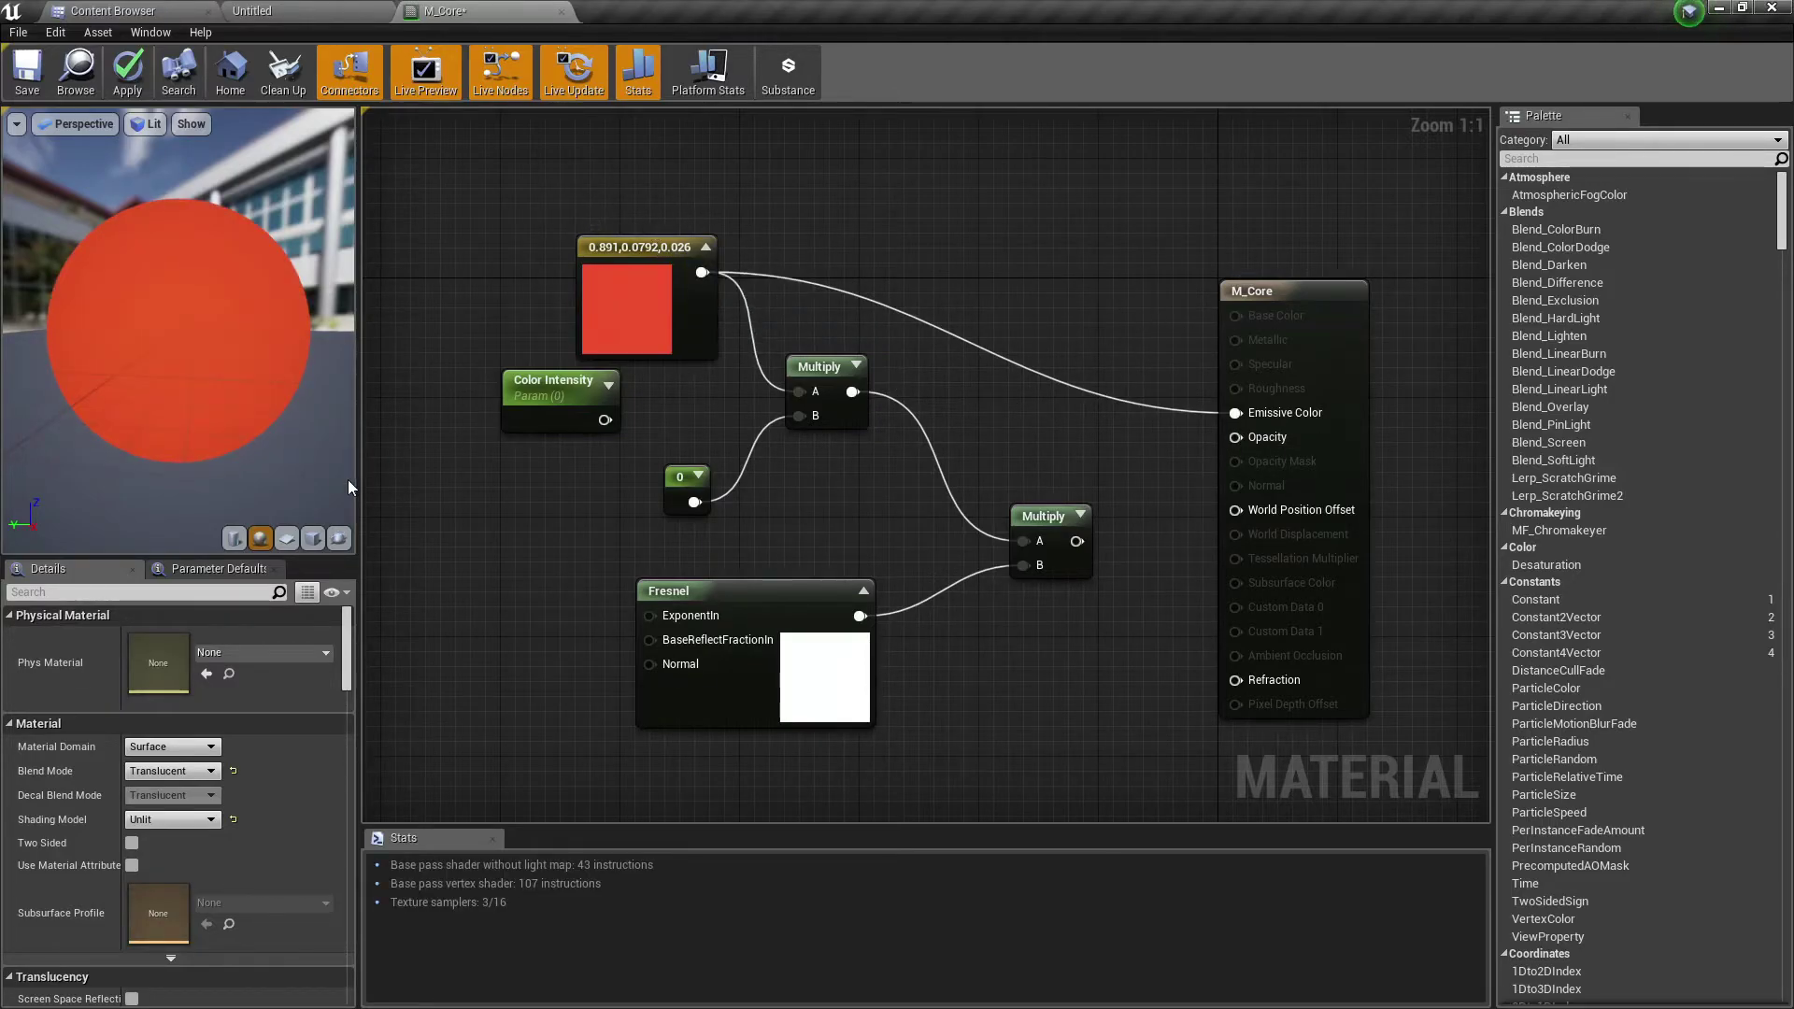
pyautogui.click(287, 538)
pyautogui.moveTo(184, 388)
pyautogui.mouseDown()
pyautogui.moveTo(88, 396)
pyautogui.moveTo(168, 383)
pyautogui.mouseUp()
pyautogui.scroll(2, 177, 327)
pyautogui.moveTo(282, 373)
pyautogui.mouseDown()
pyautogui.moveTo(267, 374)
pyautogui.moveTo(282, 373)
pyautogui.mouseUp()
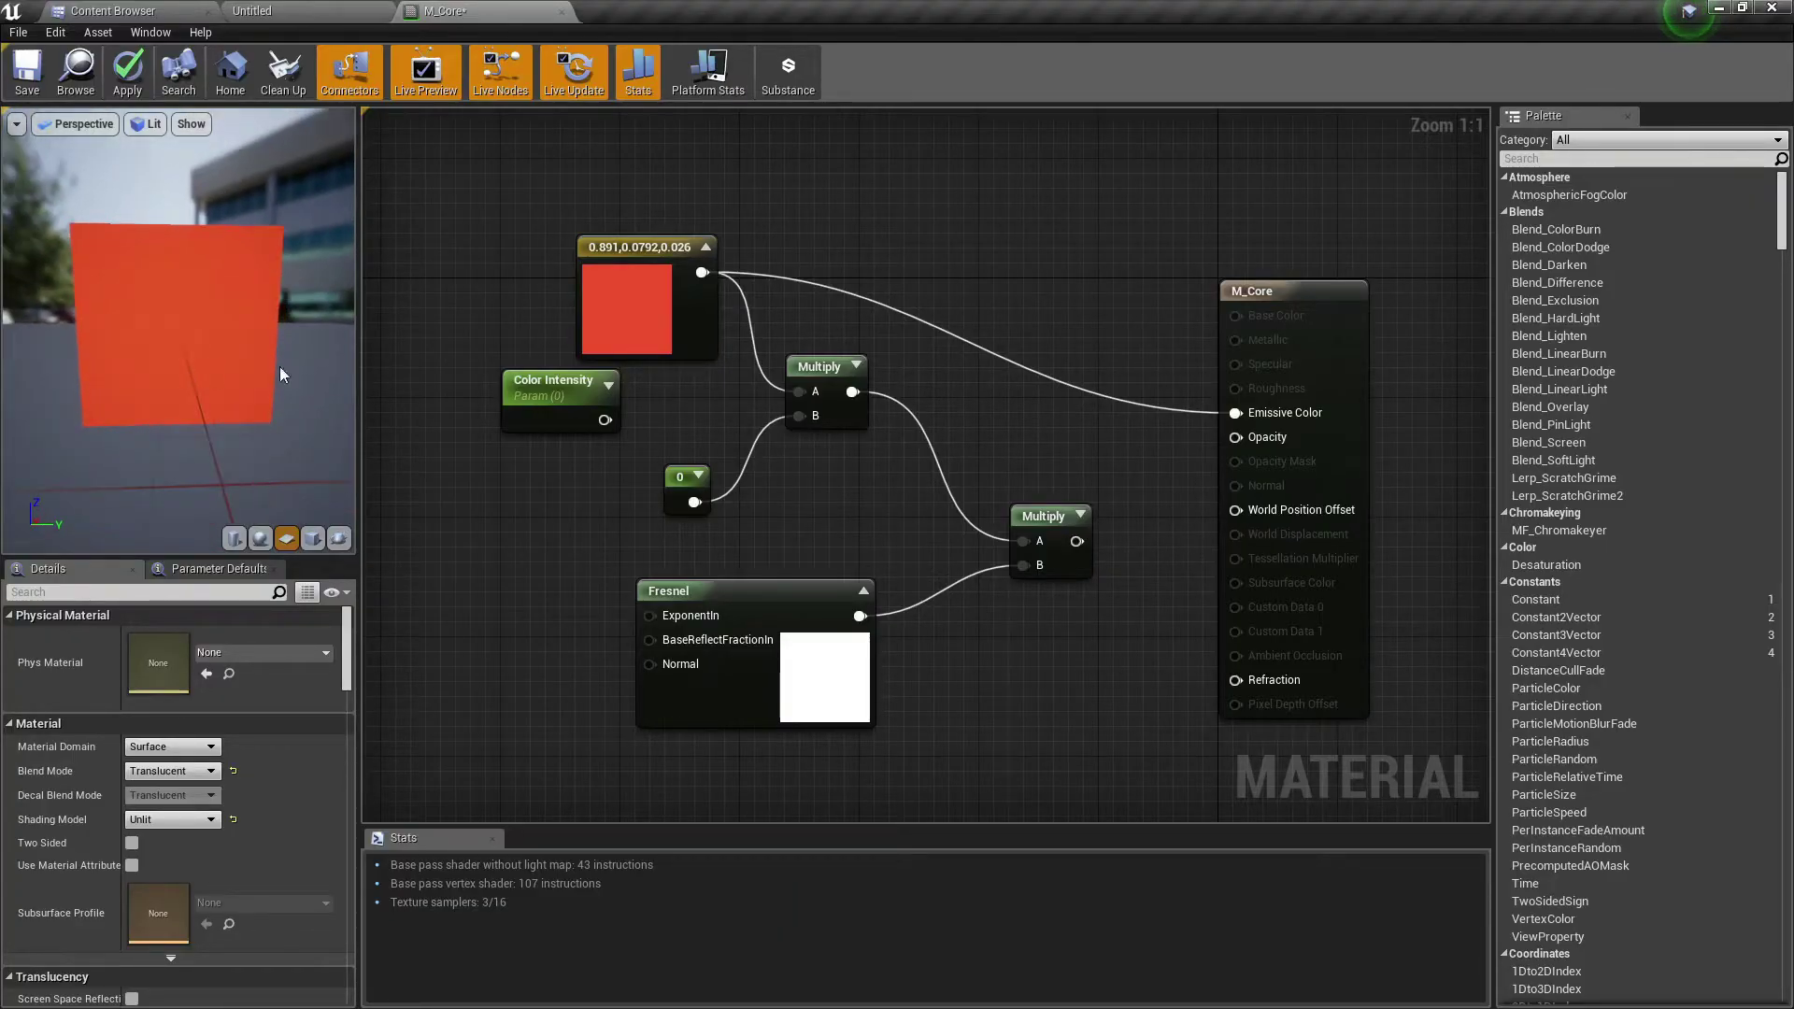
# Step: Add the WingFULL3 texture from Textures and wire its RGB into Emissive Color
pyautogui.click(232, 66)
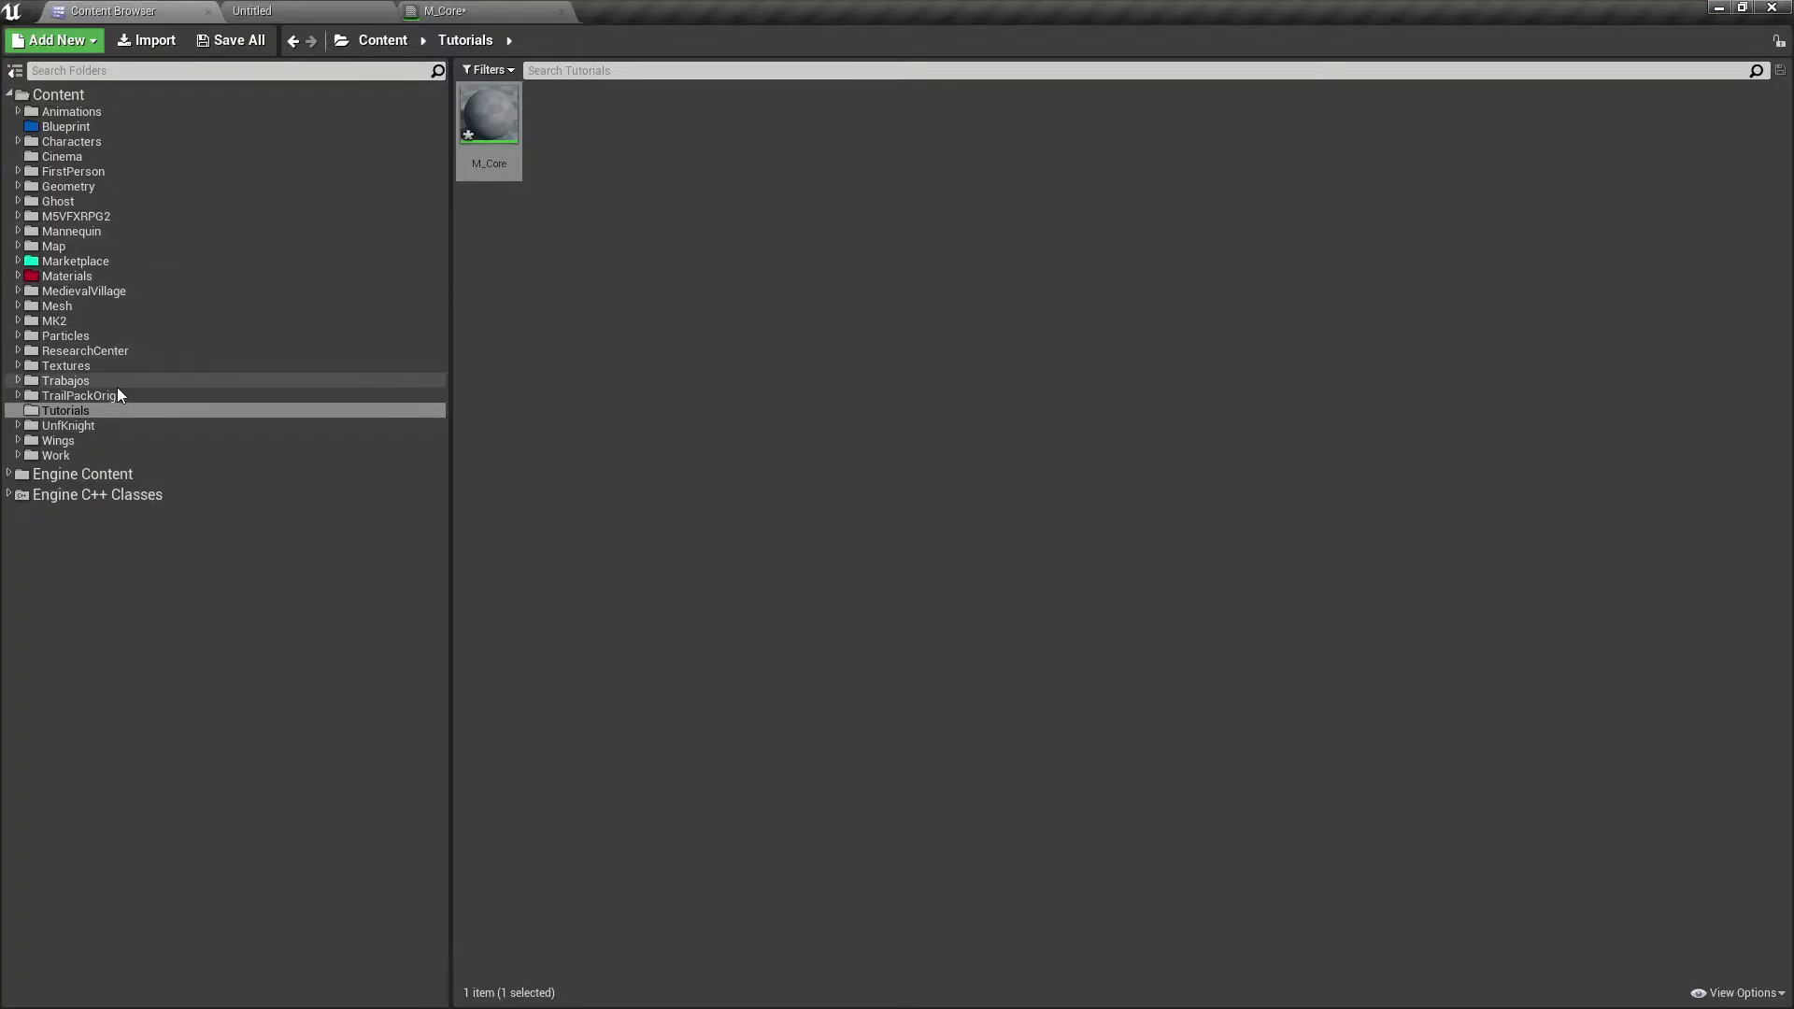
pyautogui.click(120, 369)
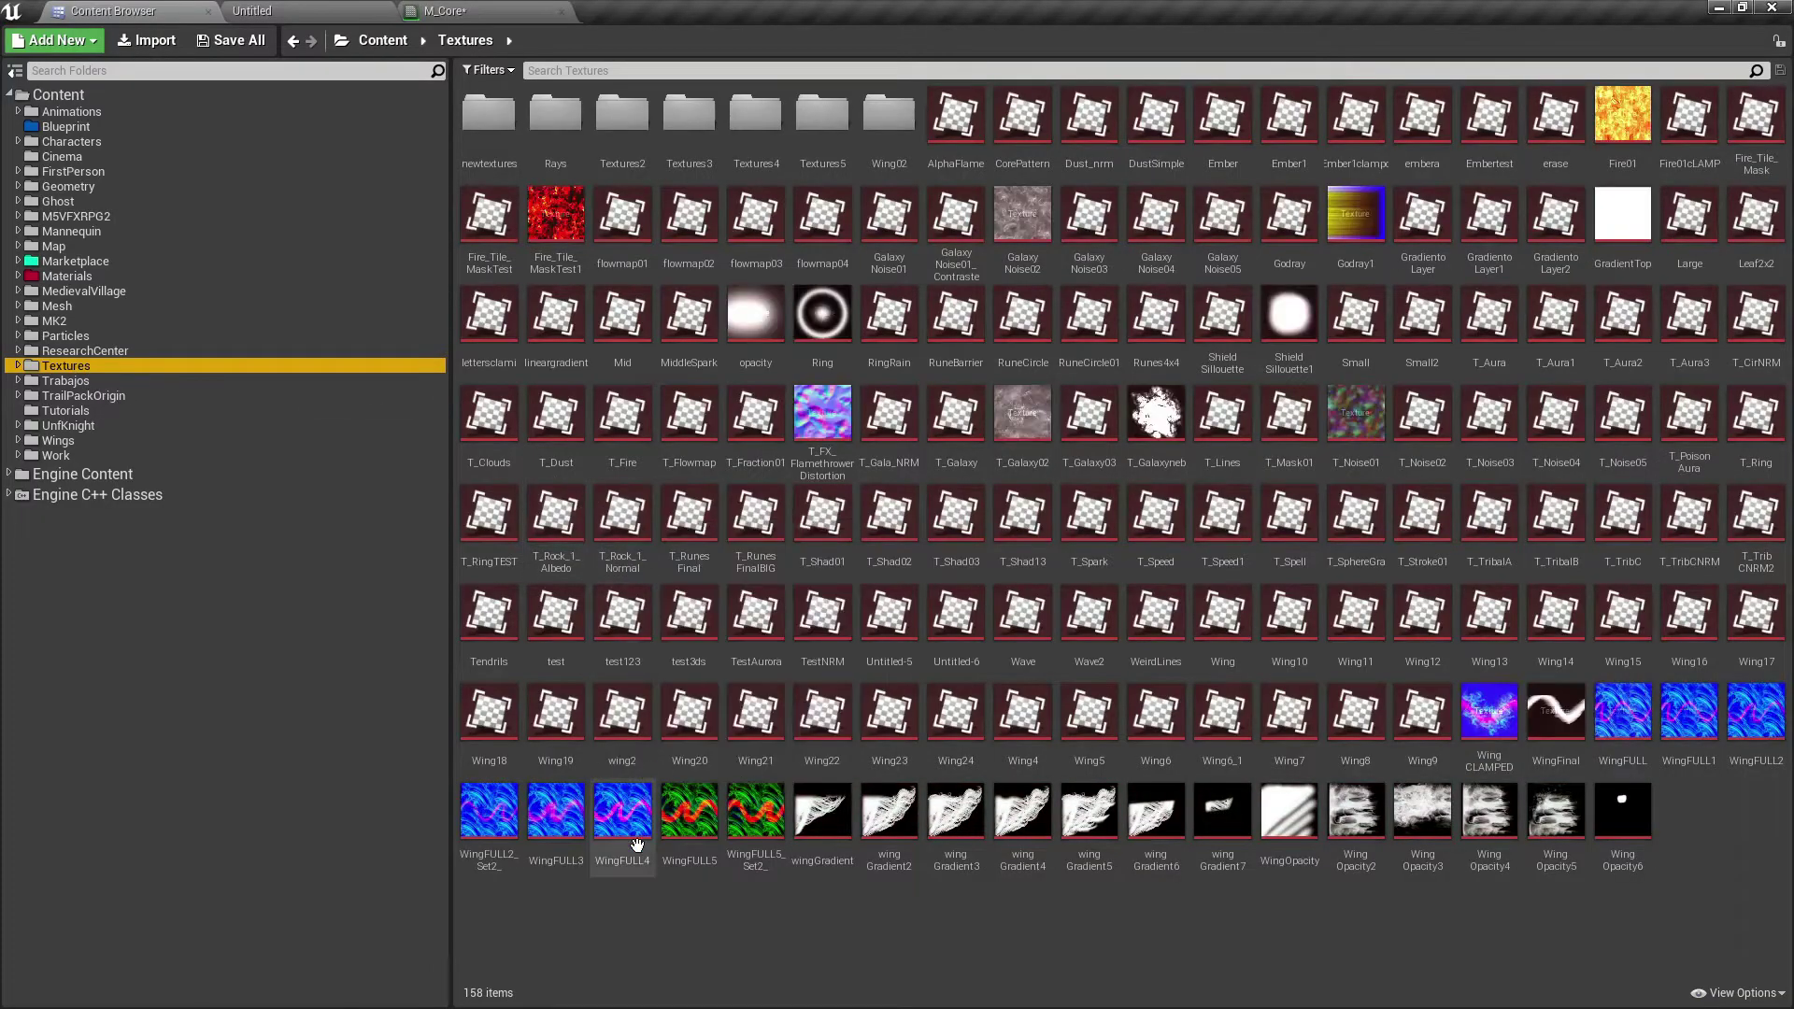
pyautogui.moveTo(555, 811); pyautogui.dragTo(932, 160)
pyautogui.moveTo(841, 314); pyautogui.dragTo(1112, 540)
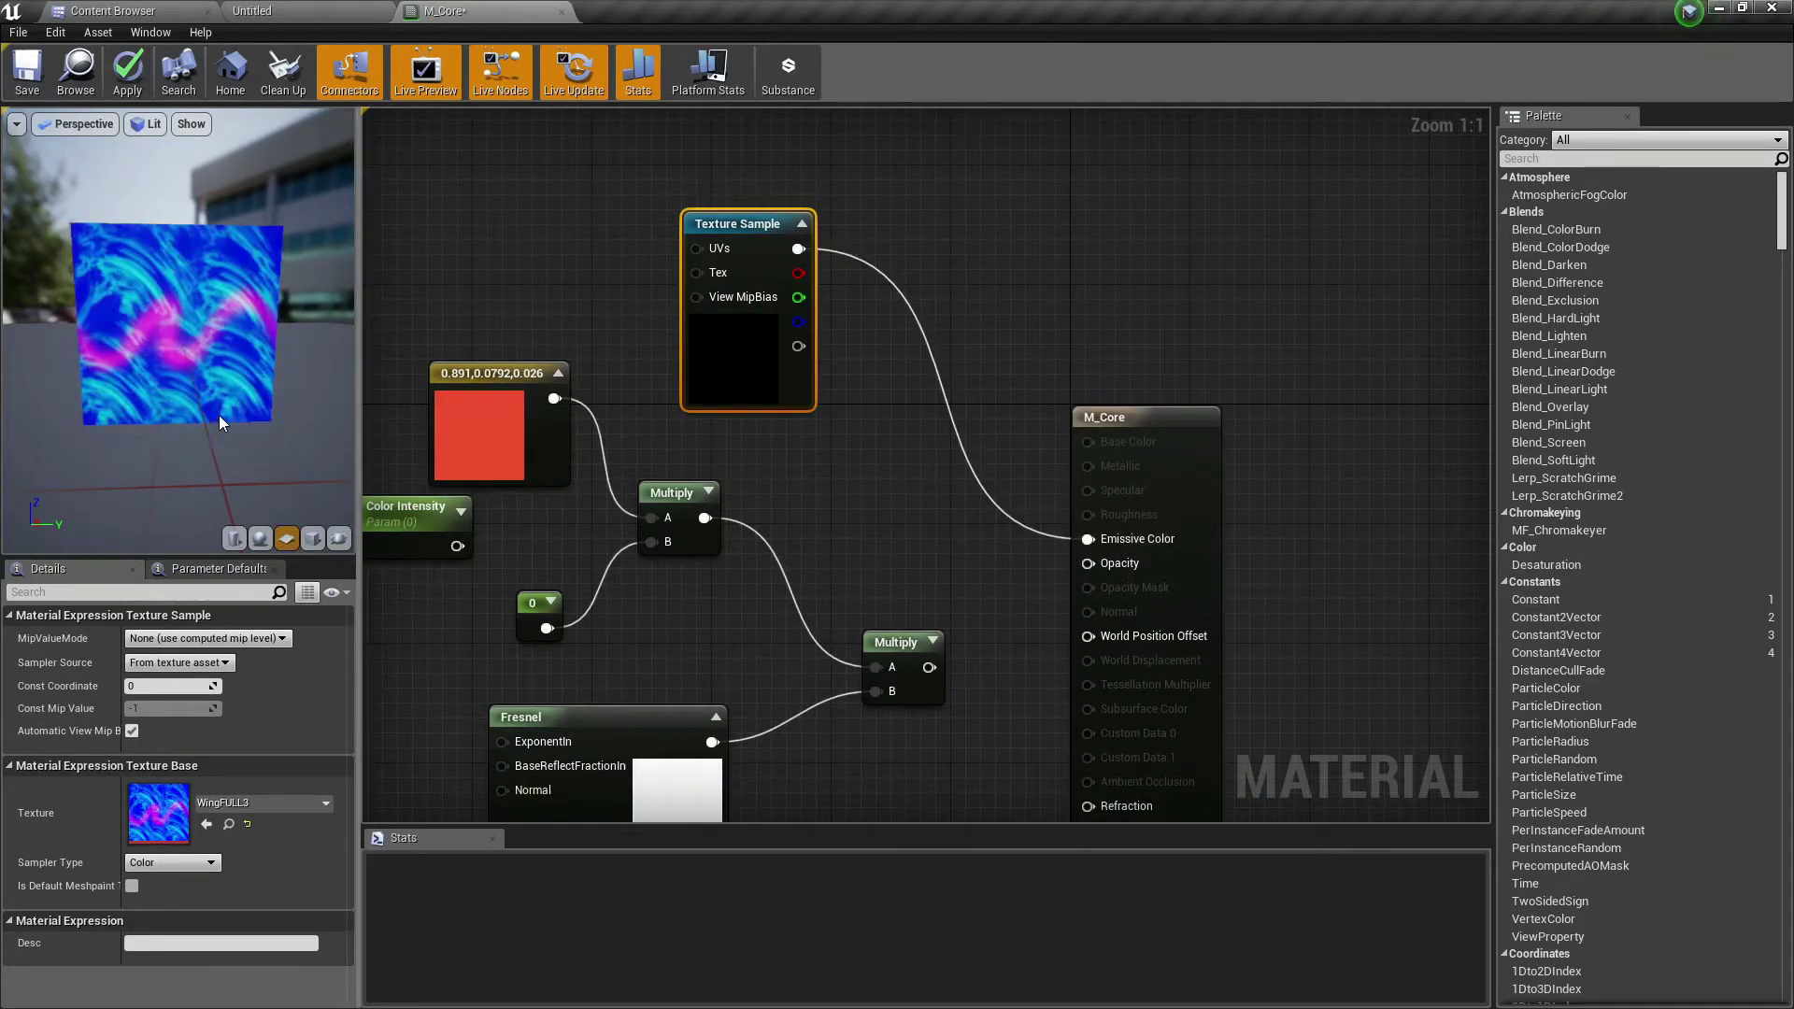
# Step: Add a Ring texture sample to the graph and wire it into Opacity
pyautogui.moveTo(219, 415); pyautogui.dragTo(210, 411)
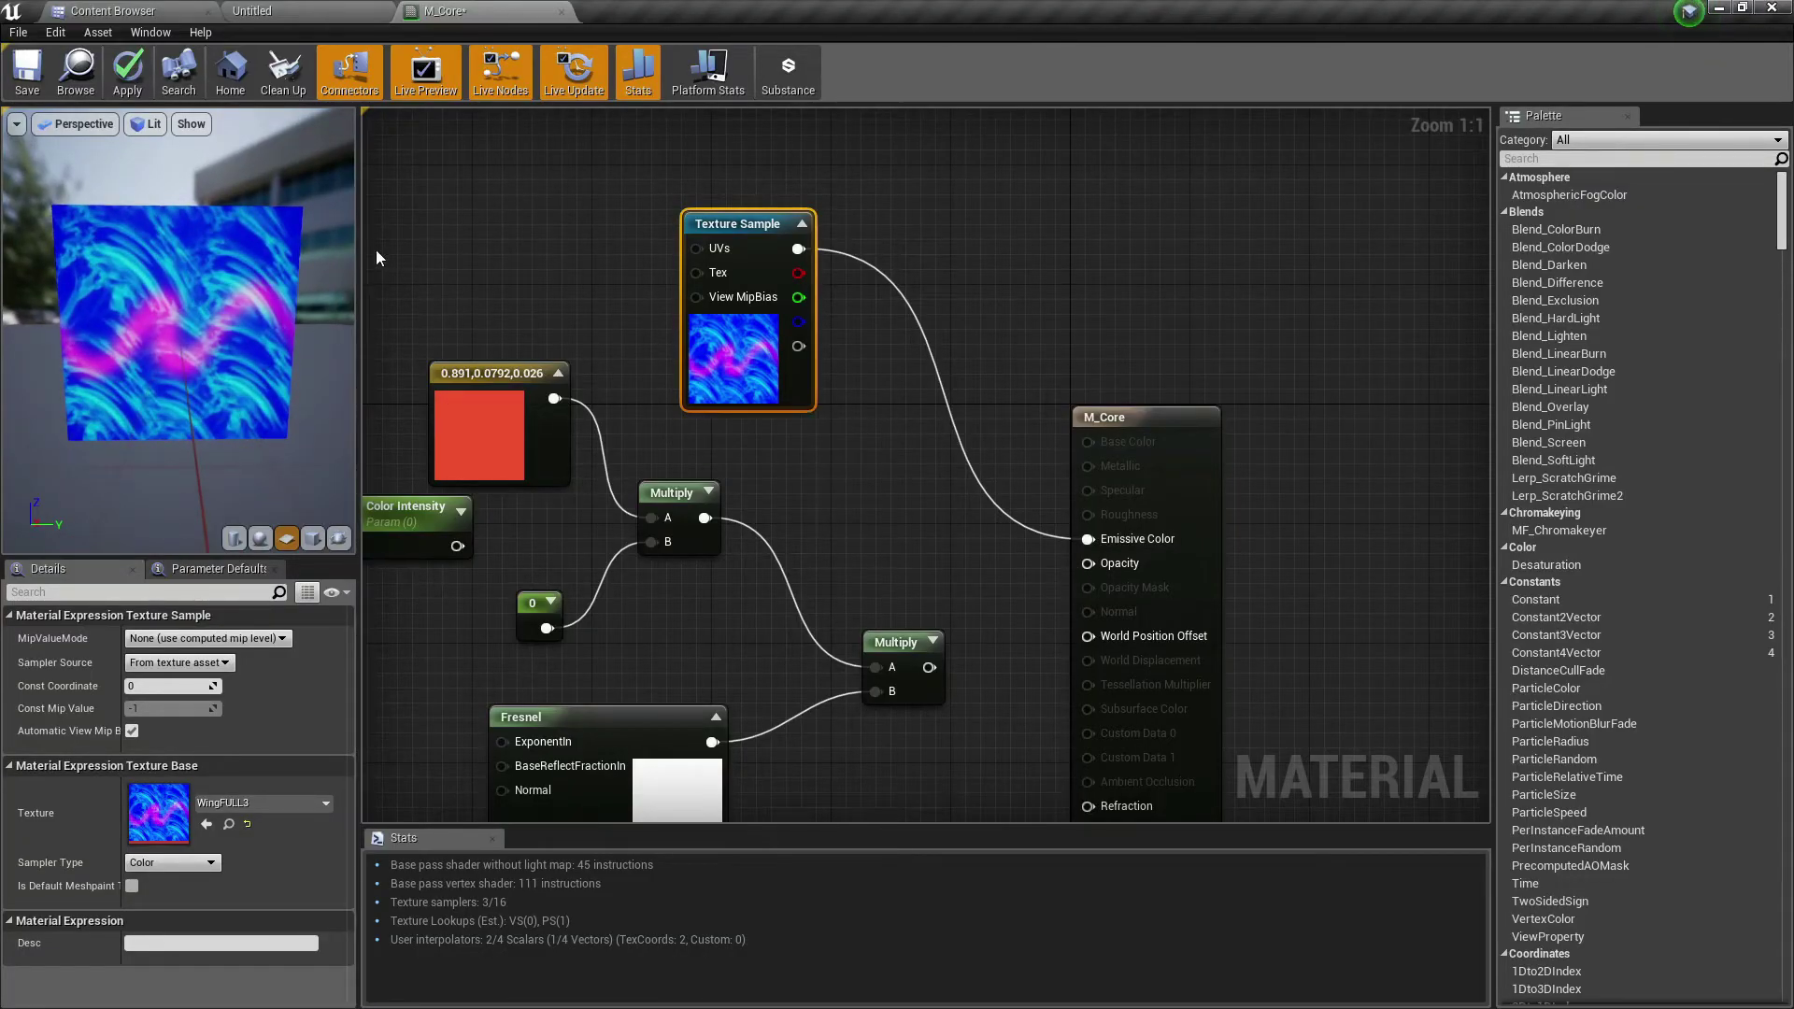
pyautogui.hotkey('ctrl', 'b')
pyautogui.moveTo(822, 317); pyautogui.dragTo(879, 756)
pyautogui.moveTo(968, 612); pyautogui.dragTo(968, 420, button='right')
pyautogui.moveTo(969, 419); pyautogui.dragTo(822, 551)
pyautogui.scroll(-1, 1076, 639)
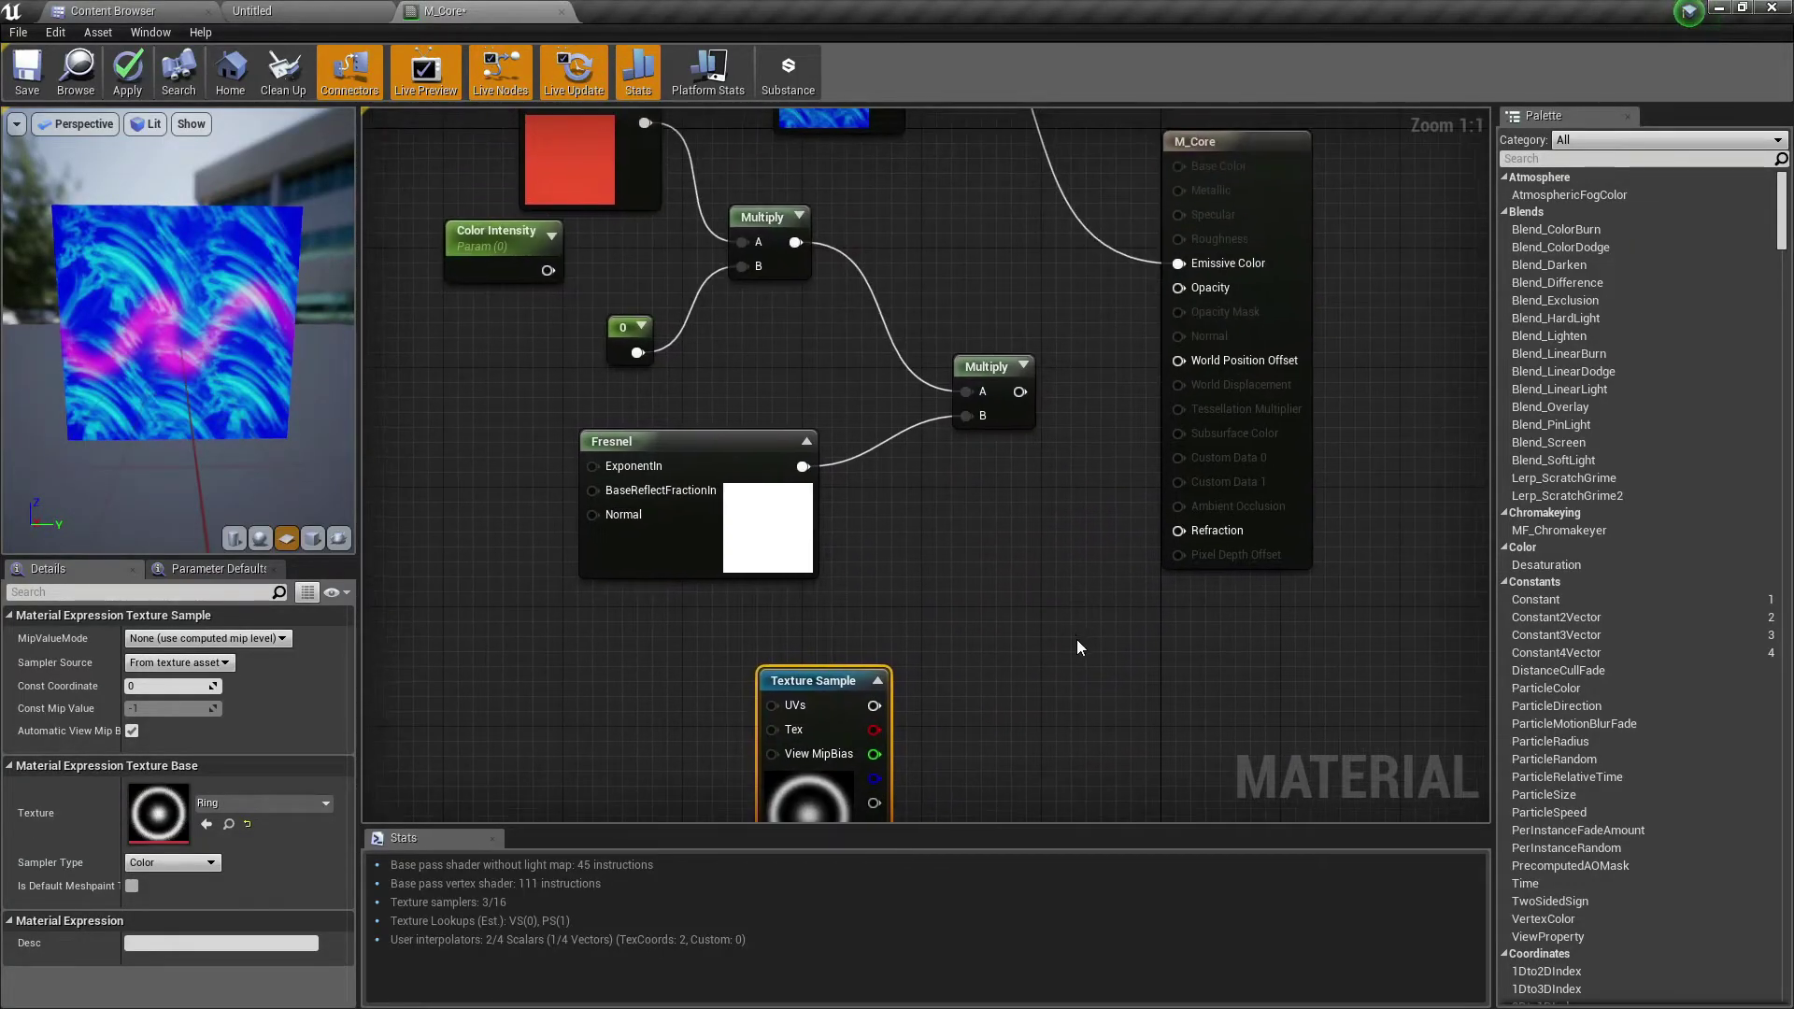
pyautogui.scroll(-1, 1020, 615)
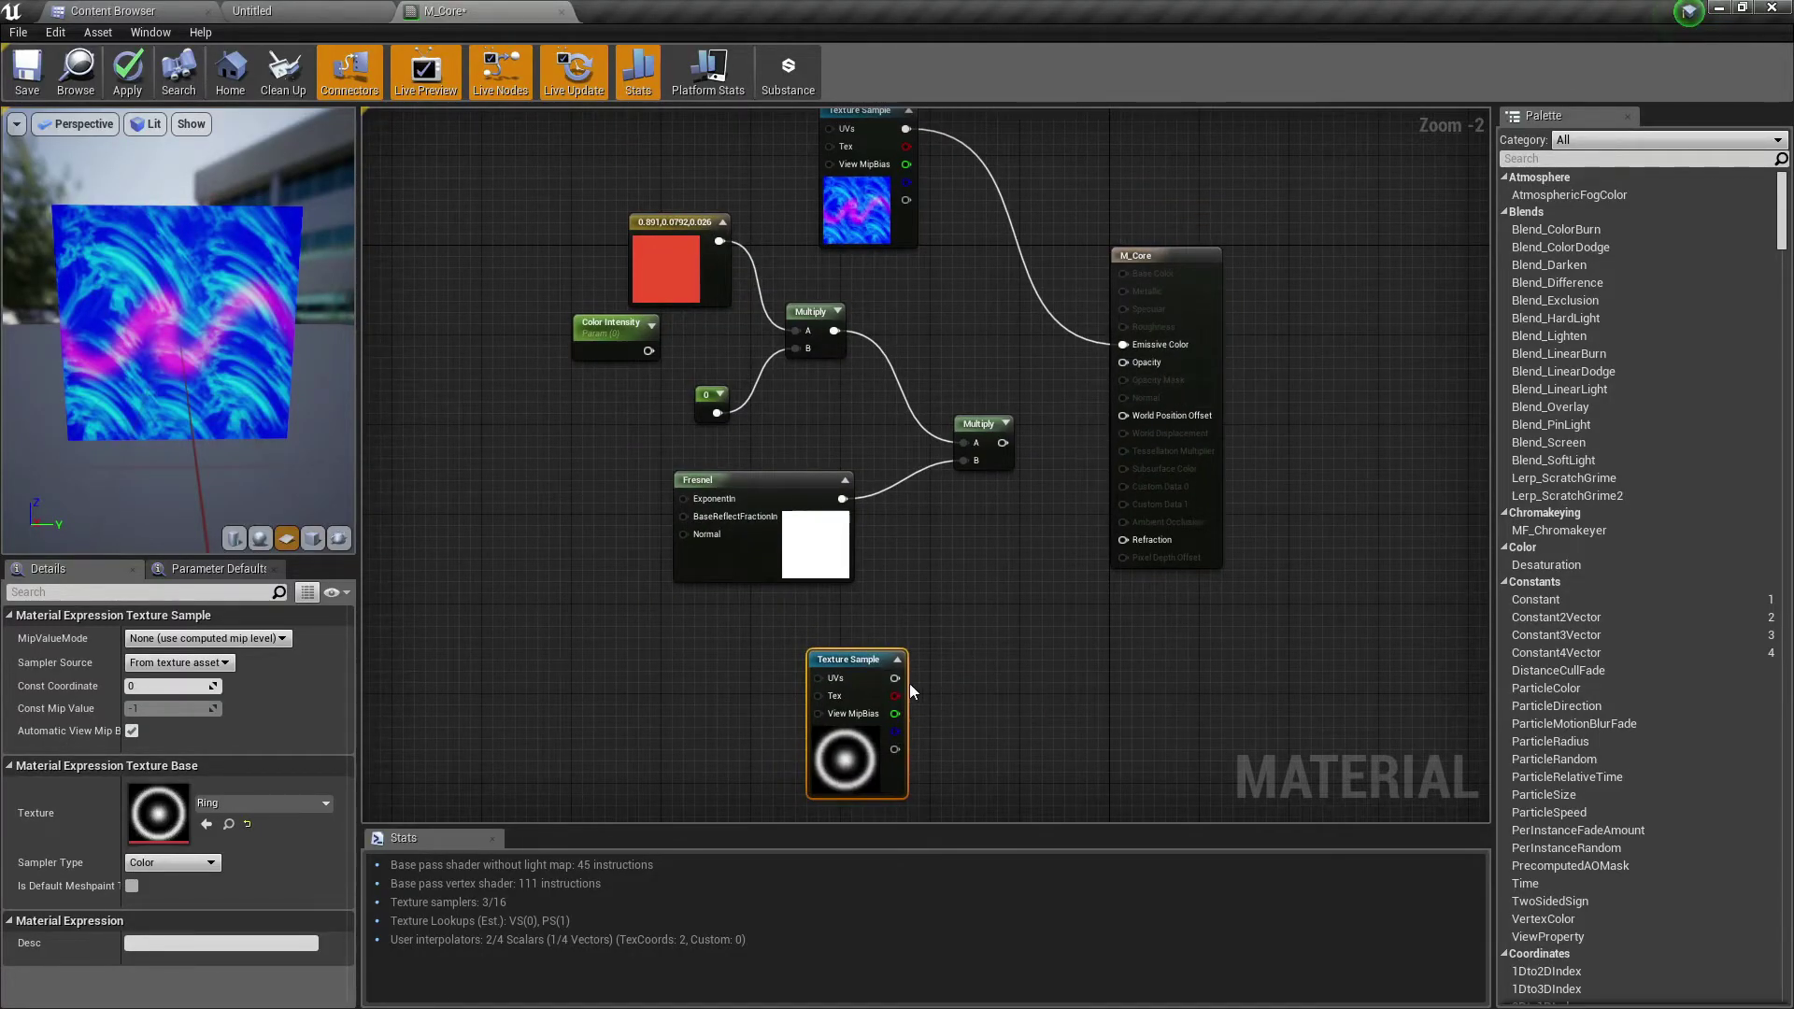
pyautogui.moveTo(895, 678); pyautogui.dragTo(1124, 363)
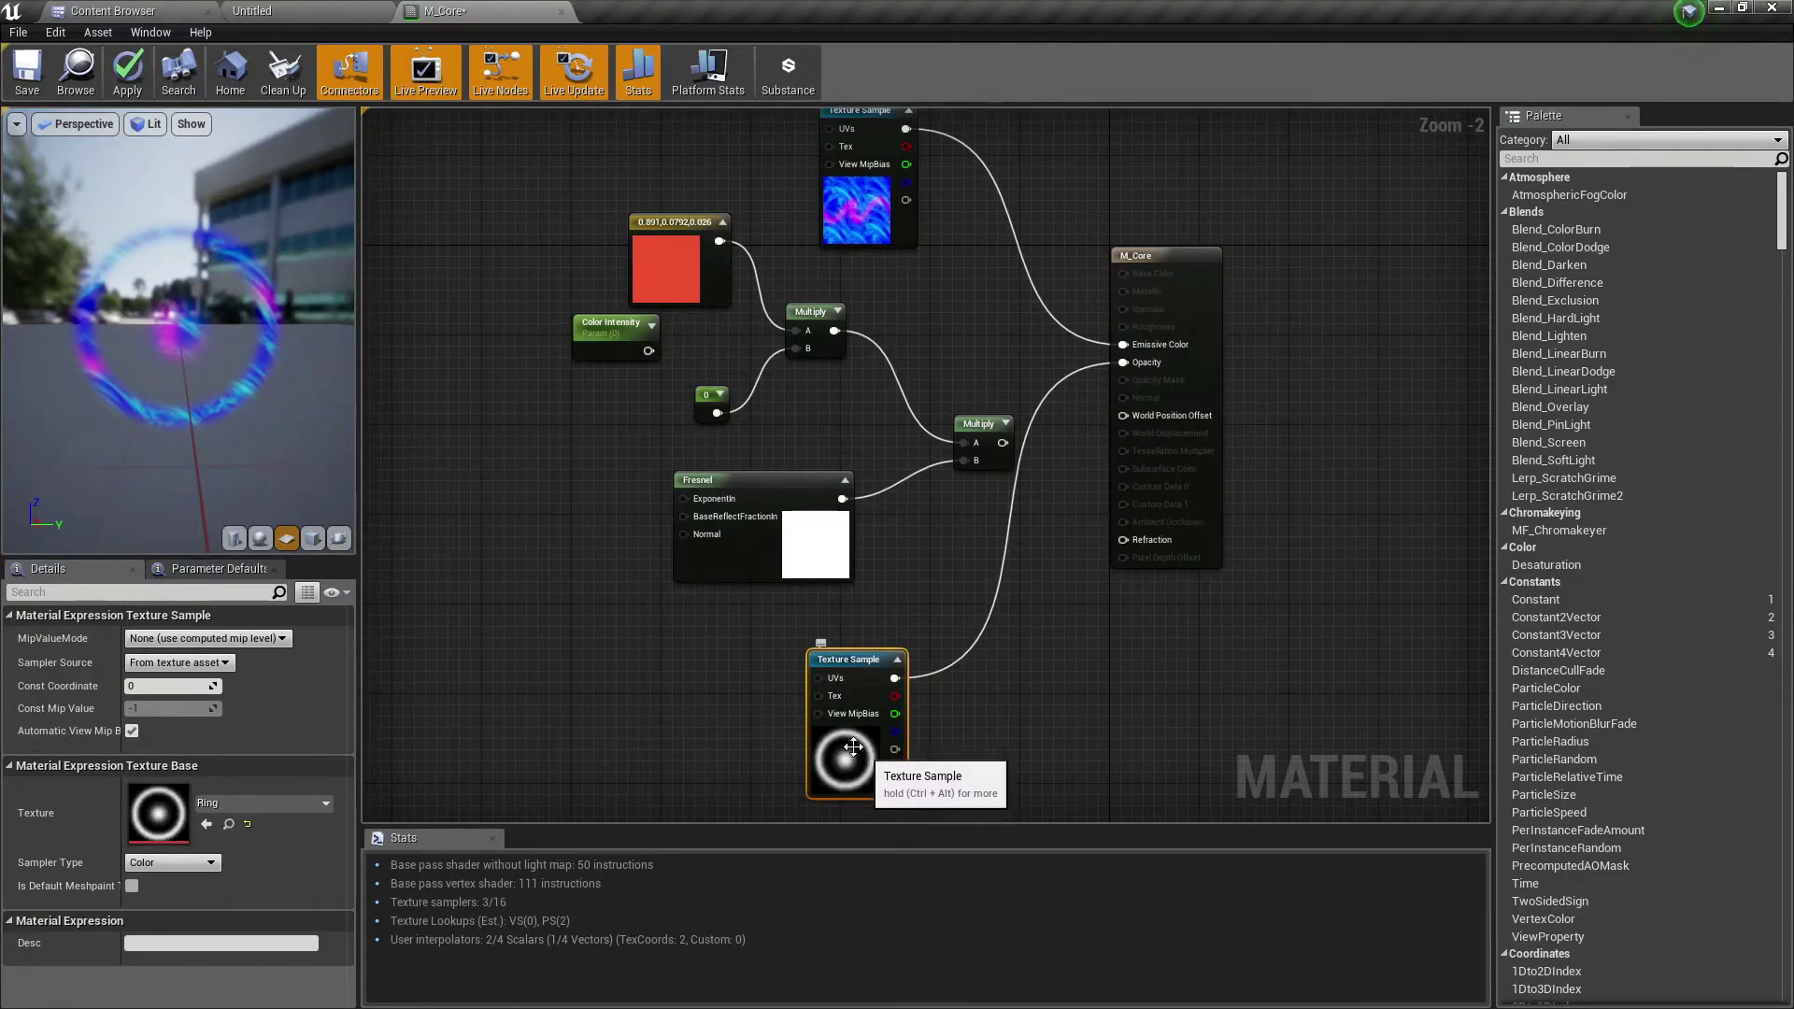
pyautogui.moveTo(291, 385); pyautogui.dragTo(254, 369)
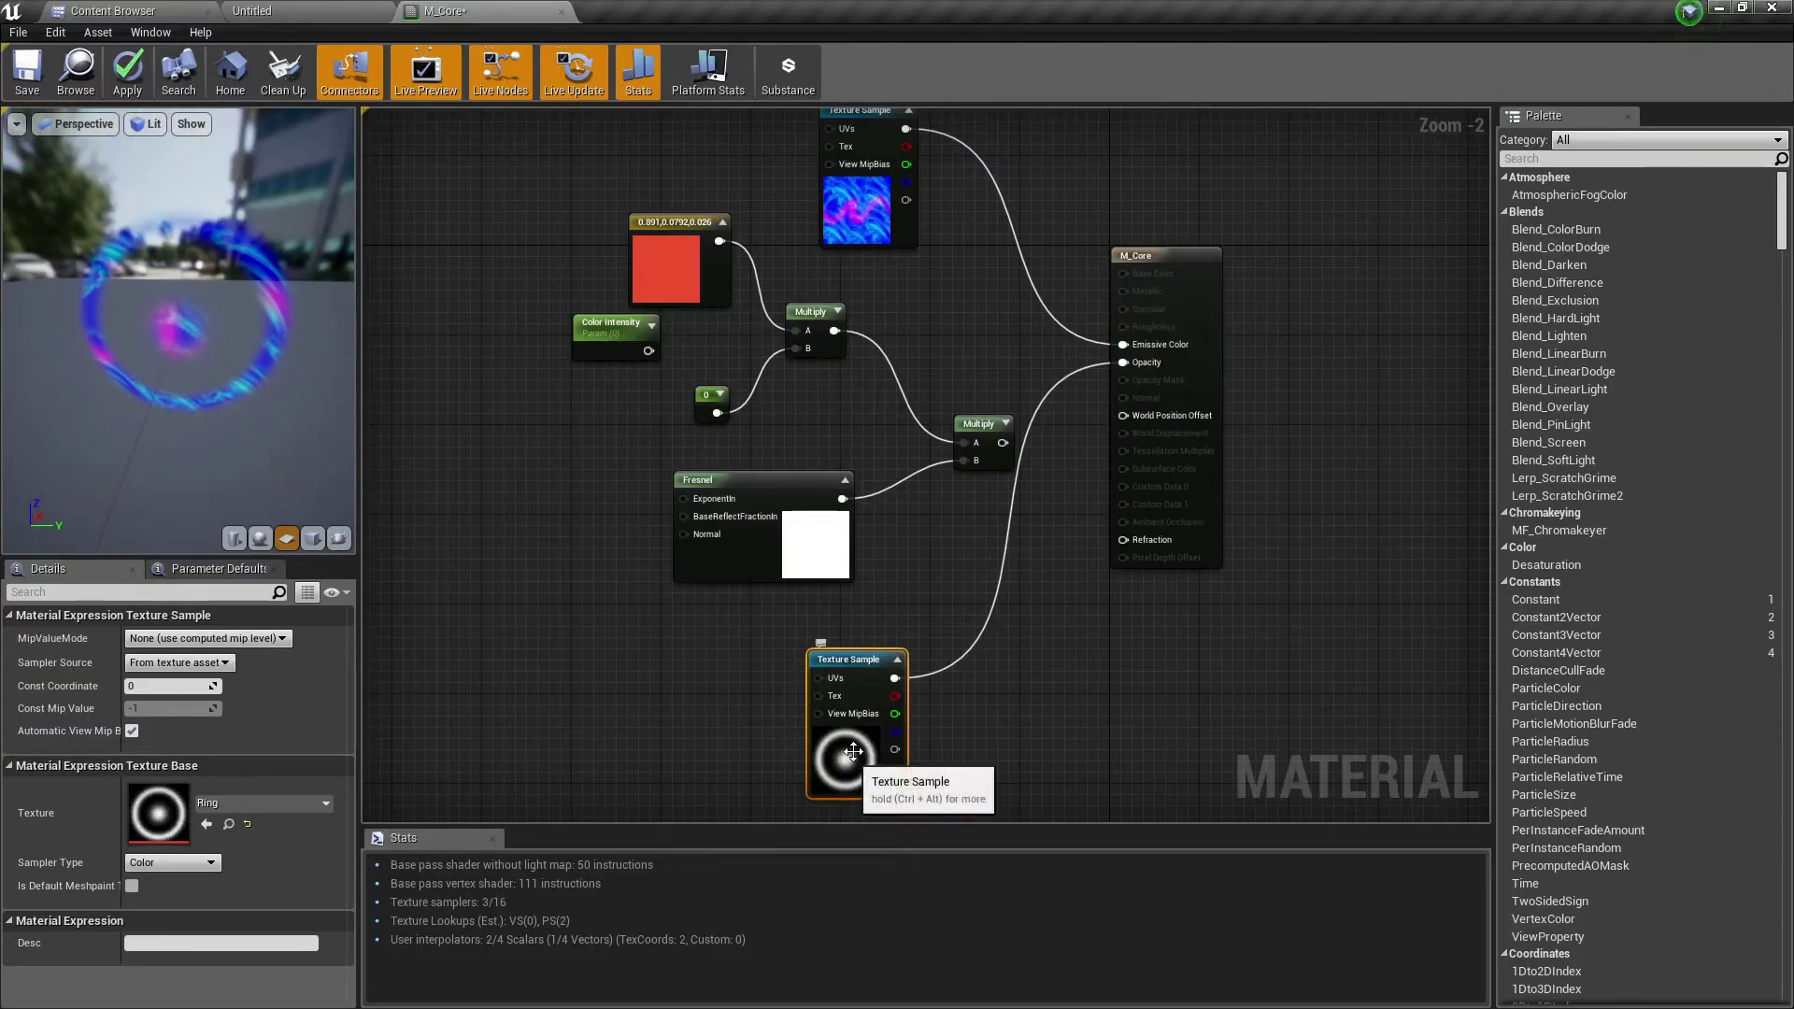
# Step: Delete the Ring texture node and set M_Core's Blend Mode back to Opaque
pyautogui.press('Delete')
pyautogui.moveTo(750, 398); pyautogui.dragTo(756, 549, button='right')
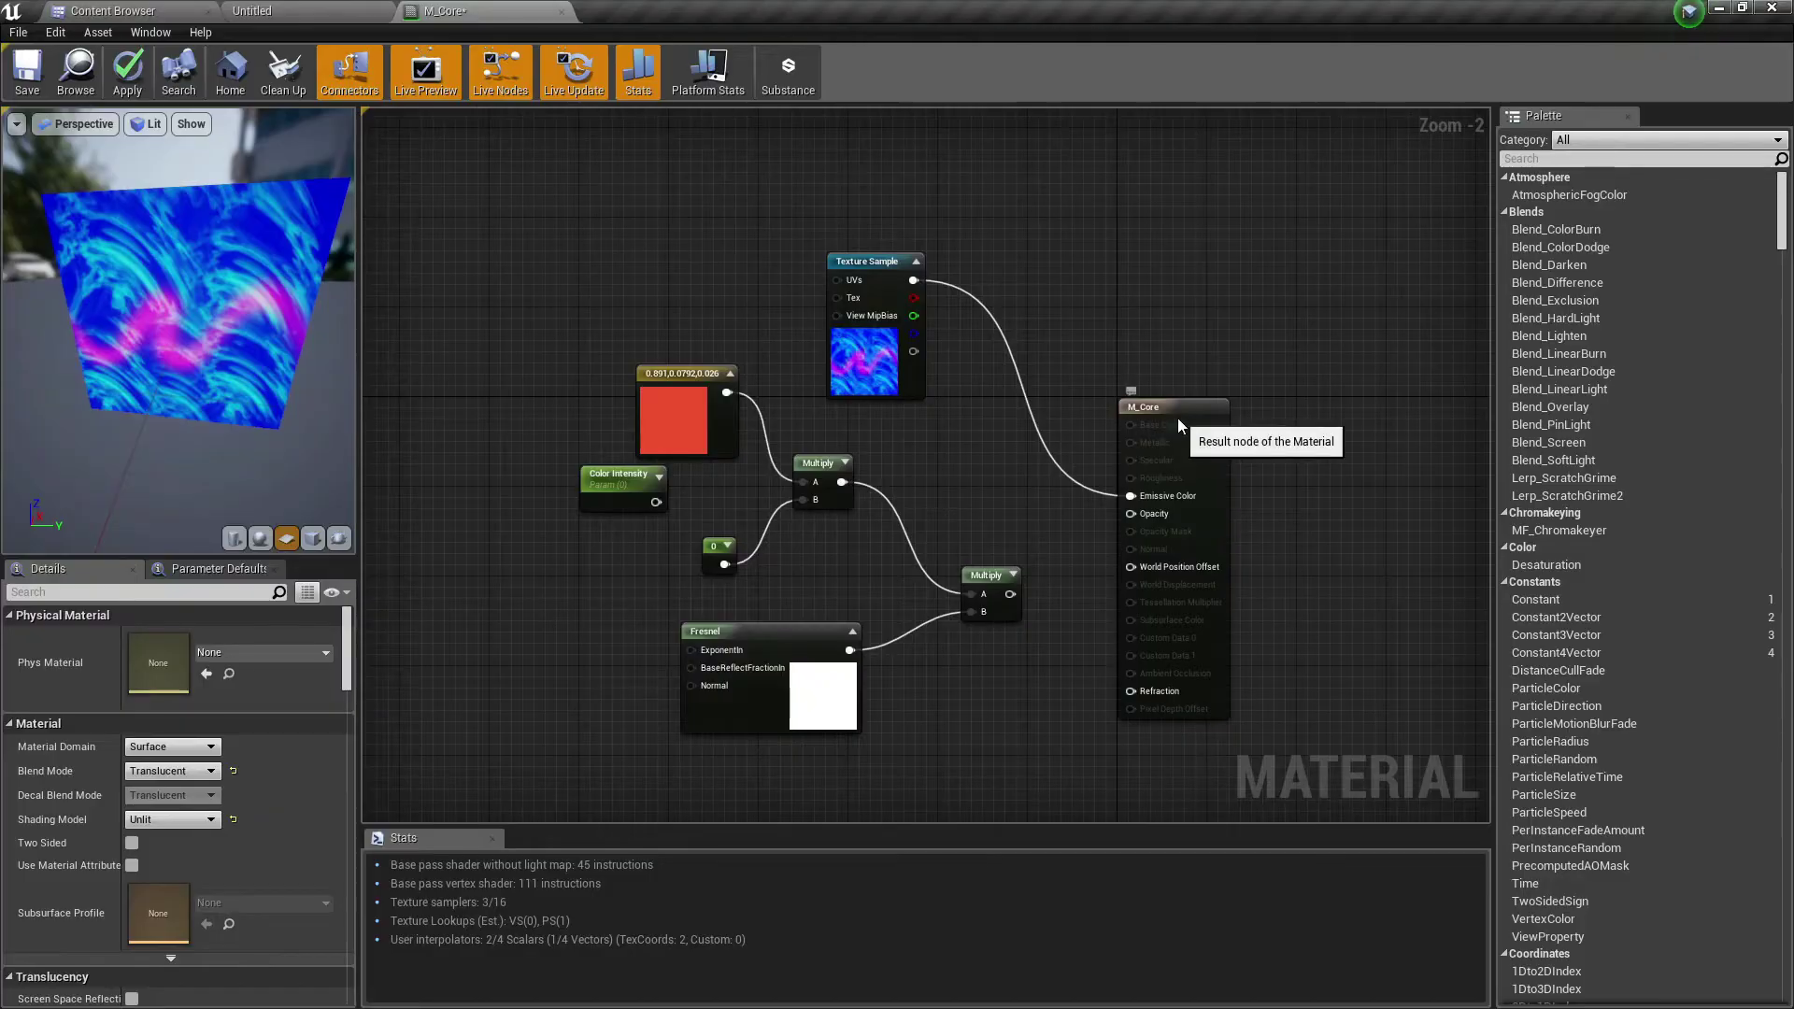
pyautogui.click(1132, 407)
pyautogui.click(193, 771)
pyautogui.click(194, 783)
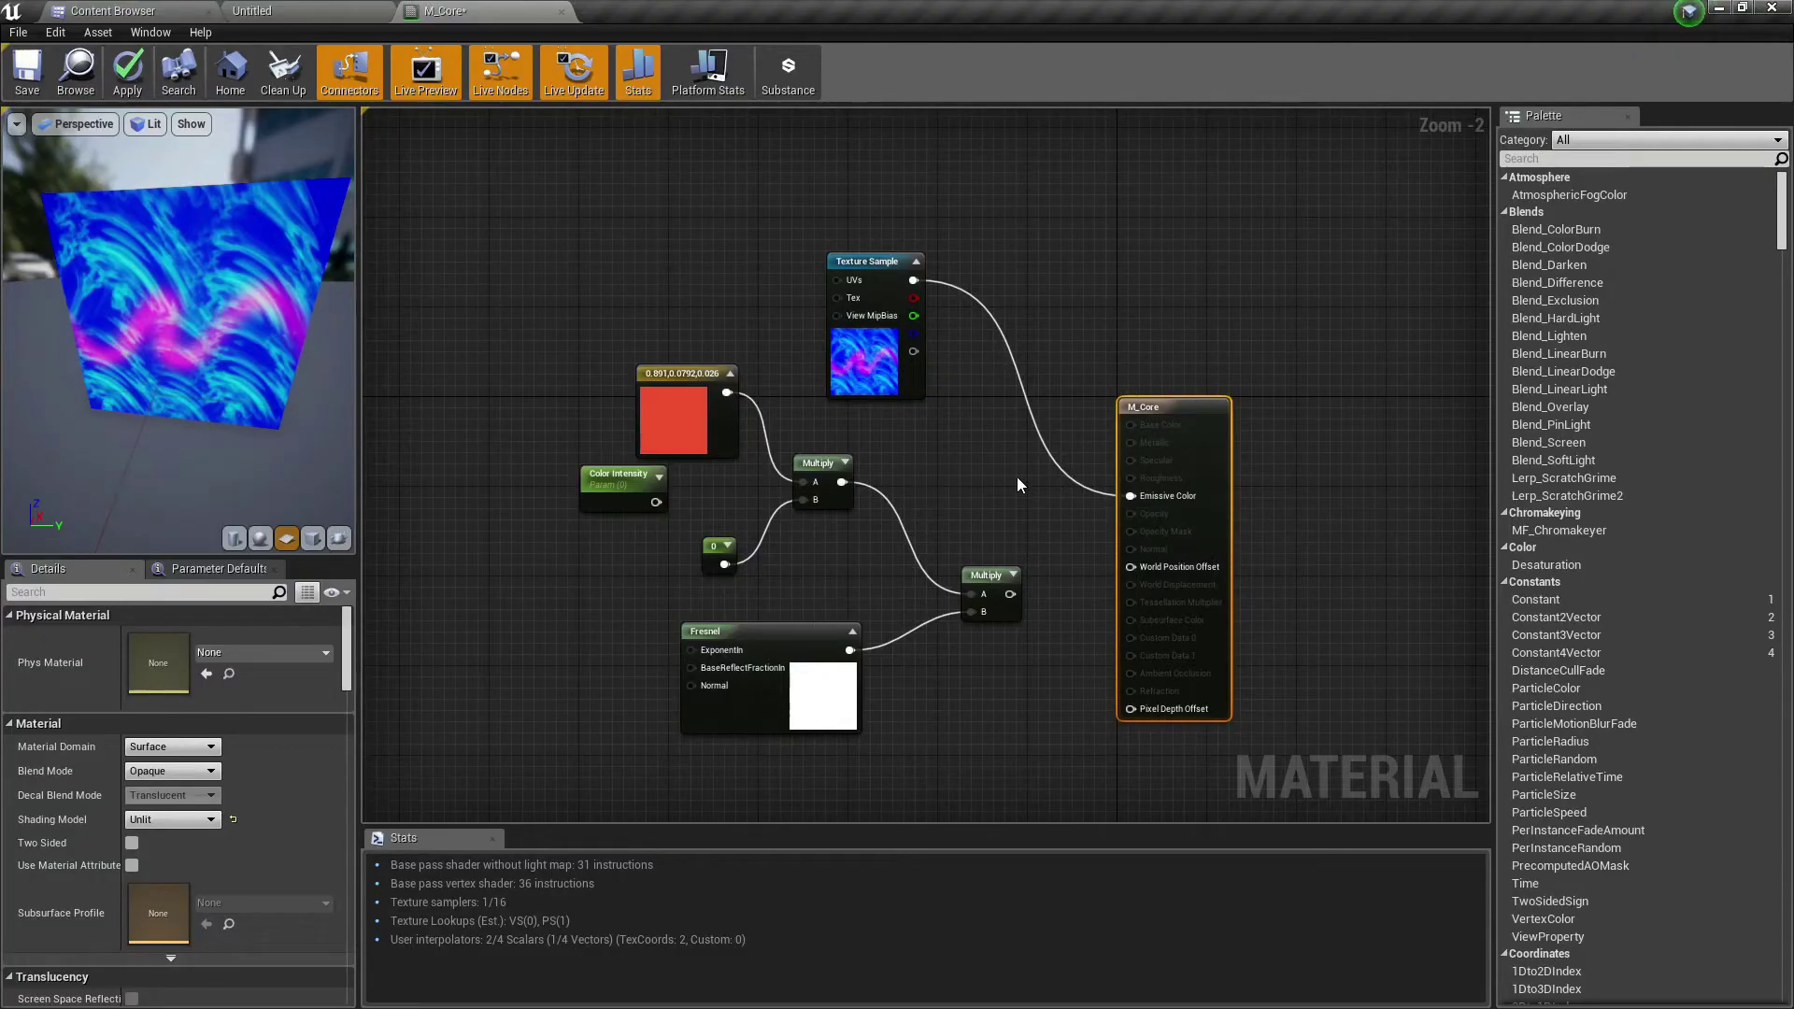
# Step: Delete the WingFULL3 node, wire the lower Multiply to Emissive Color, preview on a sphere
pyautogui.click(832, 358)
pyautogui.press('Delete')
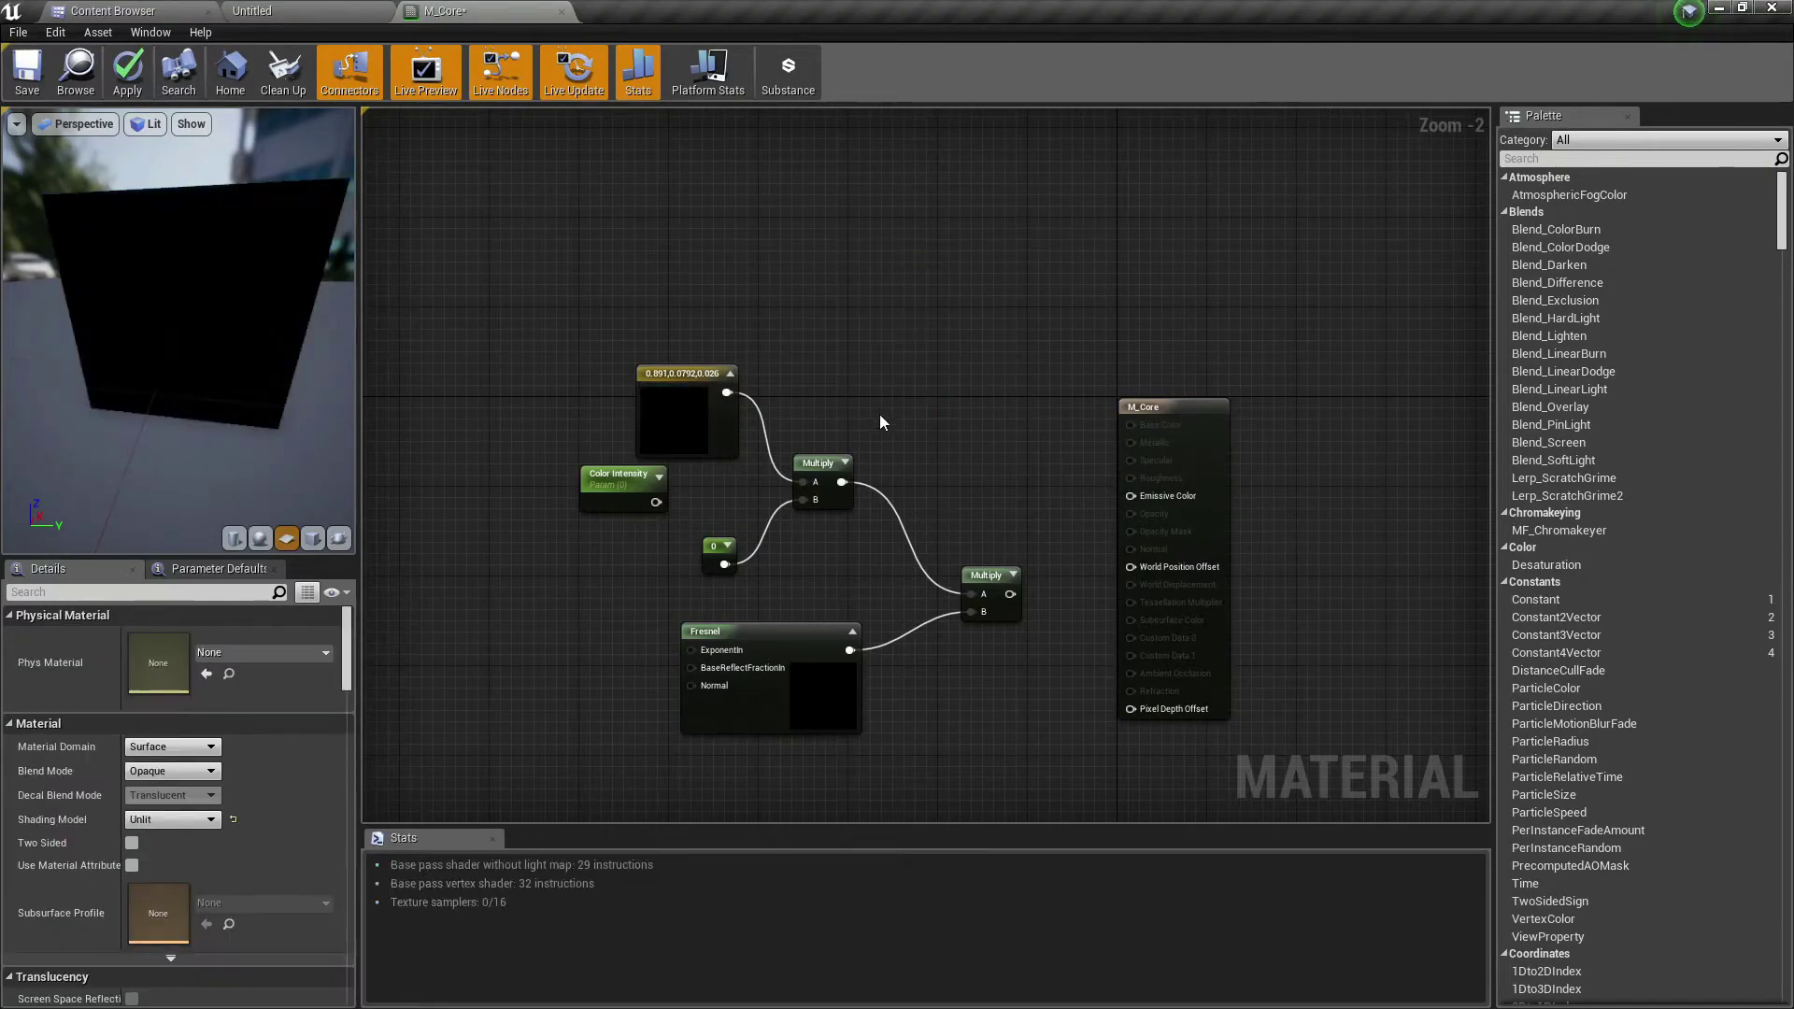
pyautogui.scroll(1, 972, 435)
pyautogui.moveTo(1022, 621); pyautogui.dragTo(1167, 508)
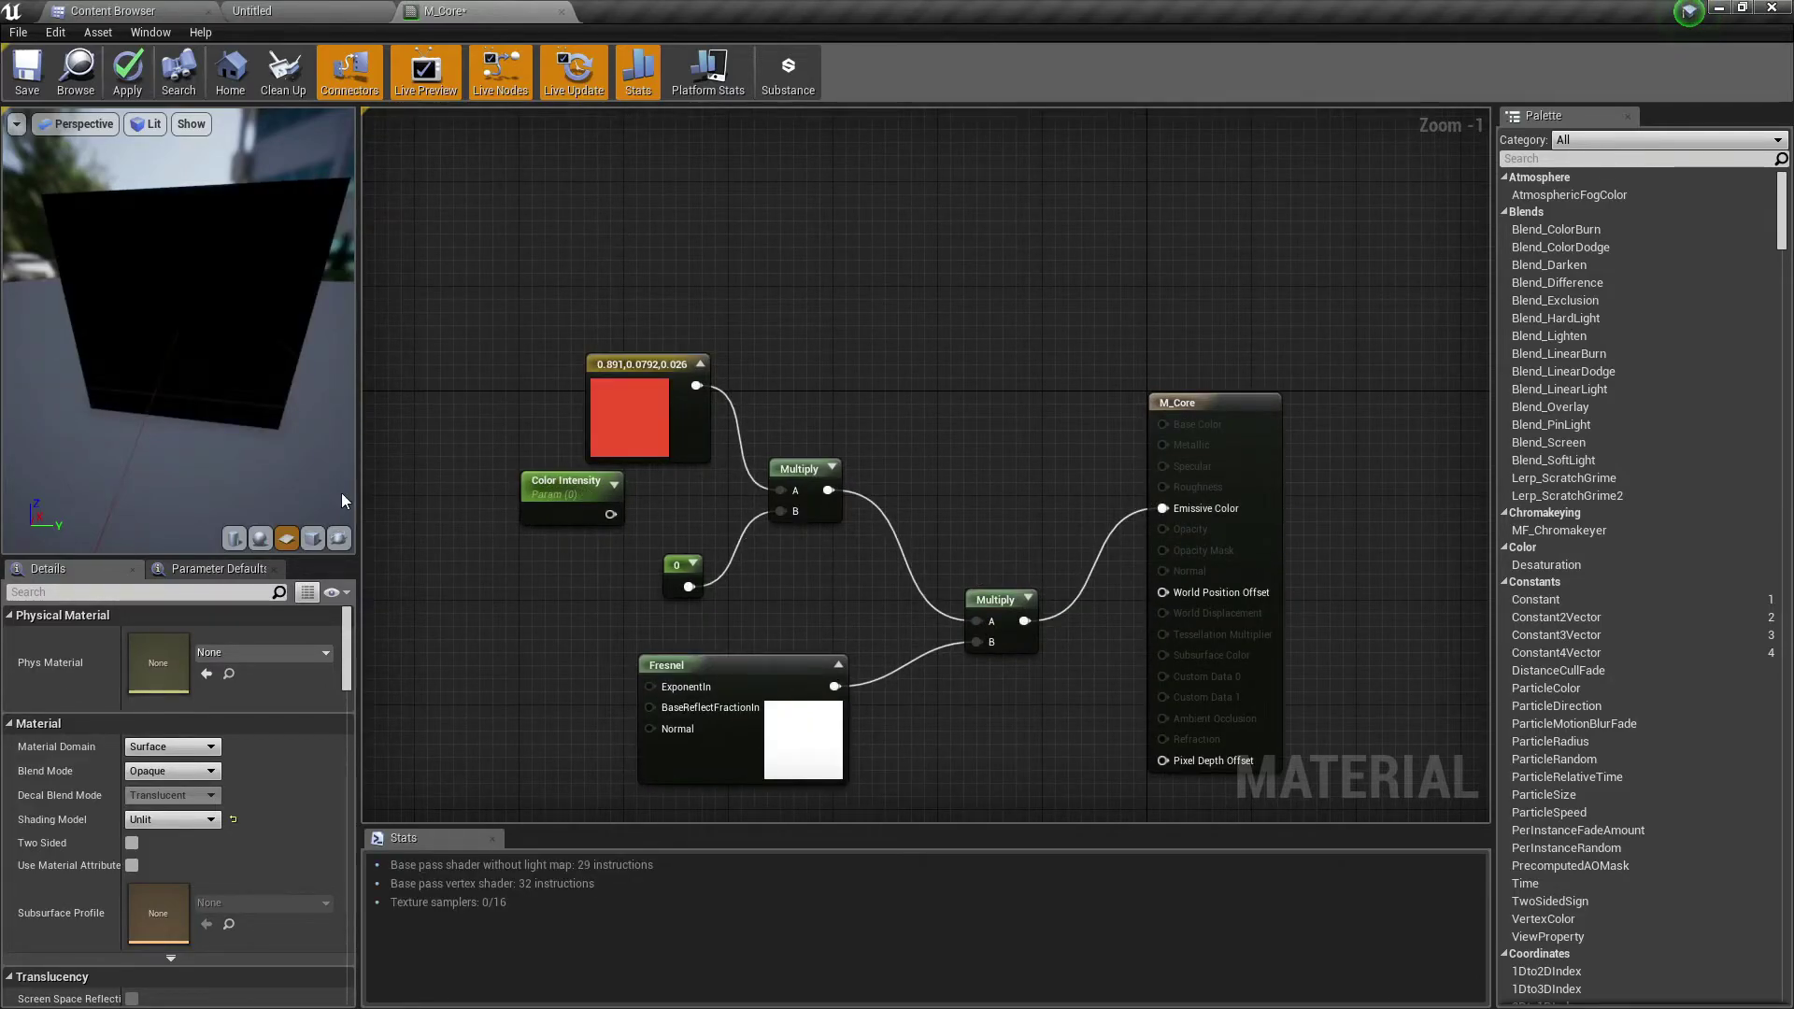
pyautogui.click(260, 539)
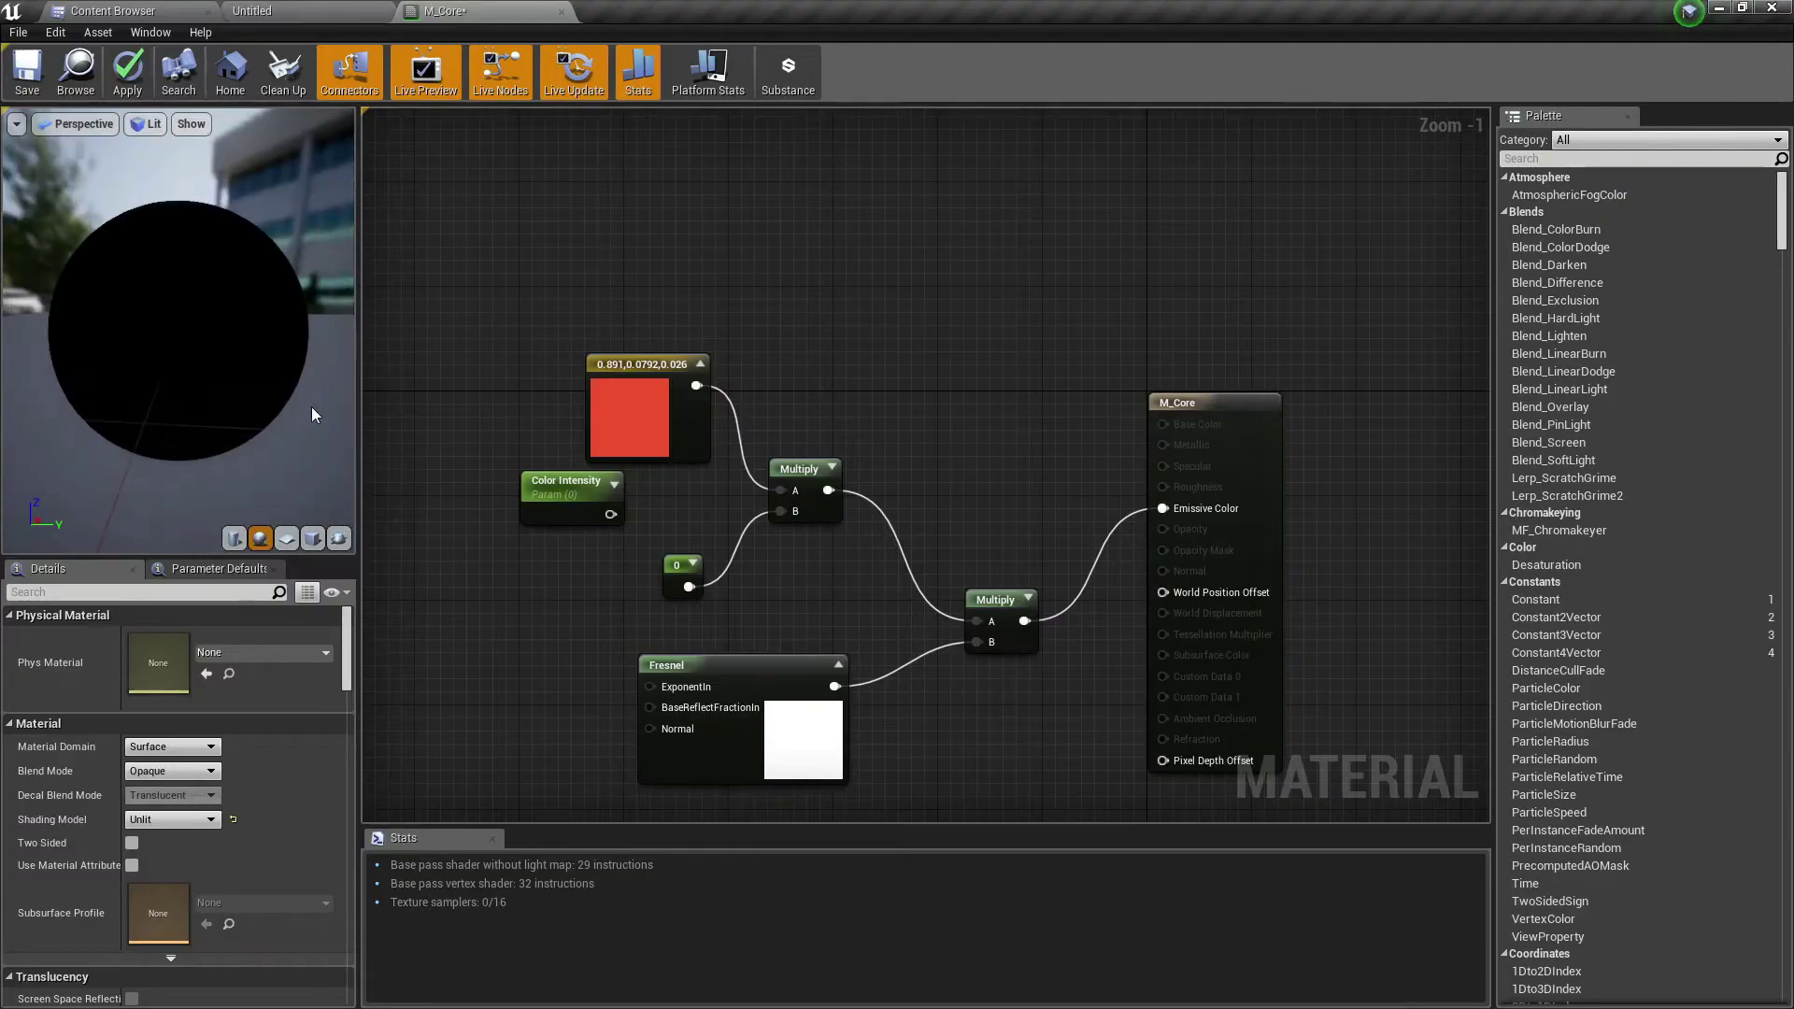
pyautogui.scroll(1, 710, 519)
# Step: Replace the 0 constant with Color Intensity in the first Multiply's B input and apply
pyautogui.click(636, 411)
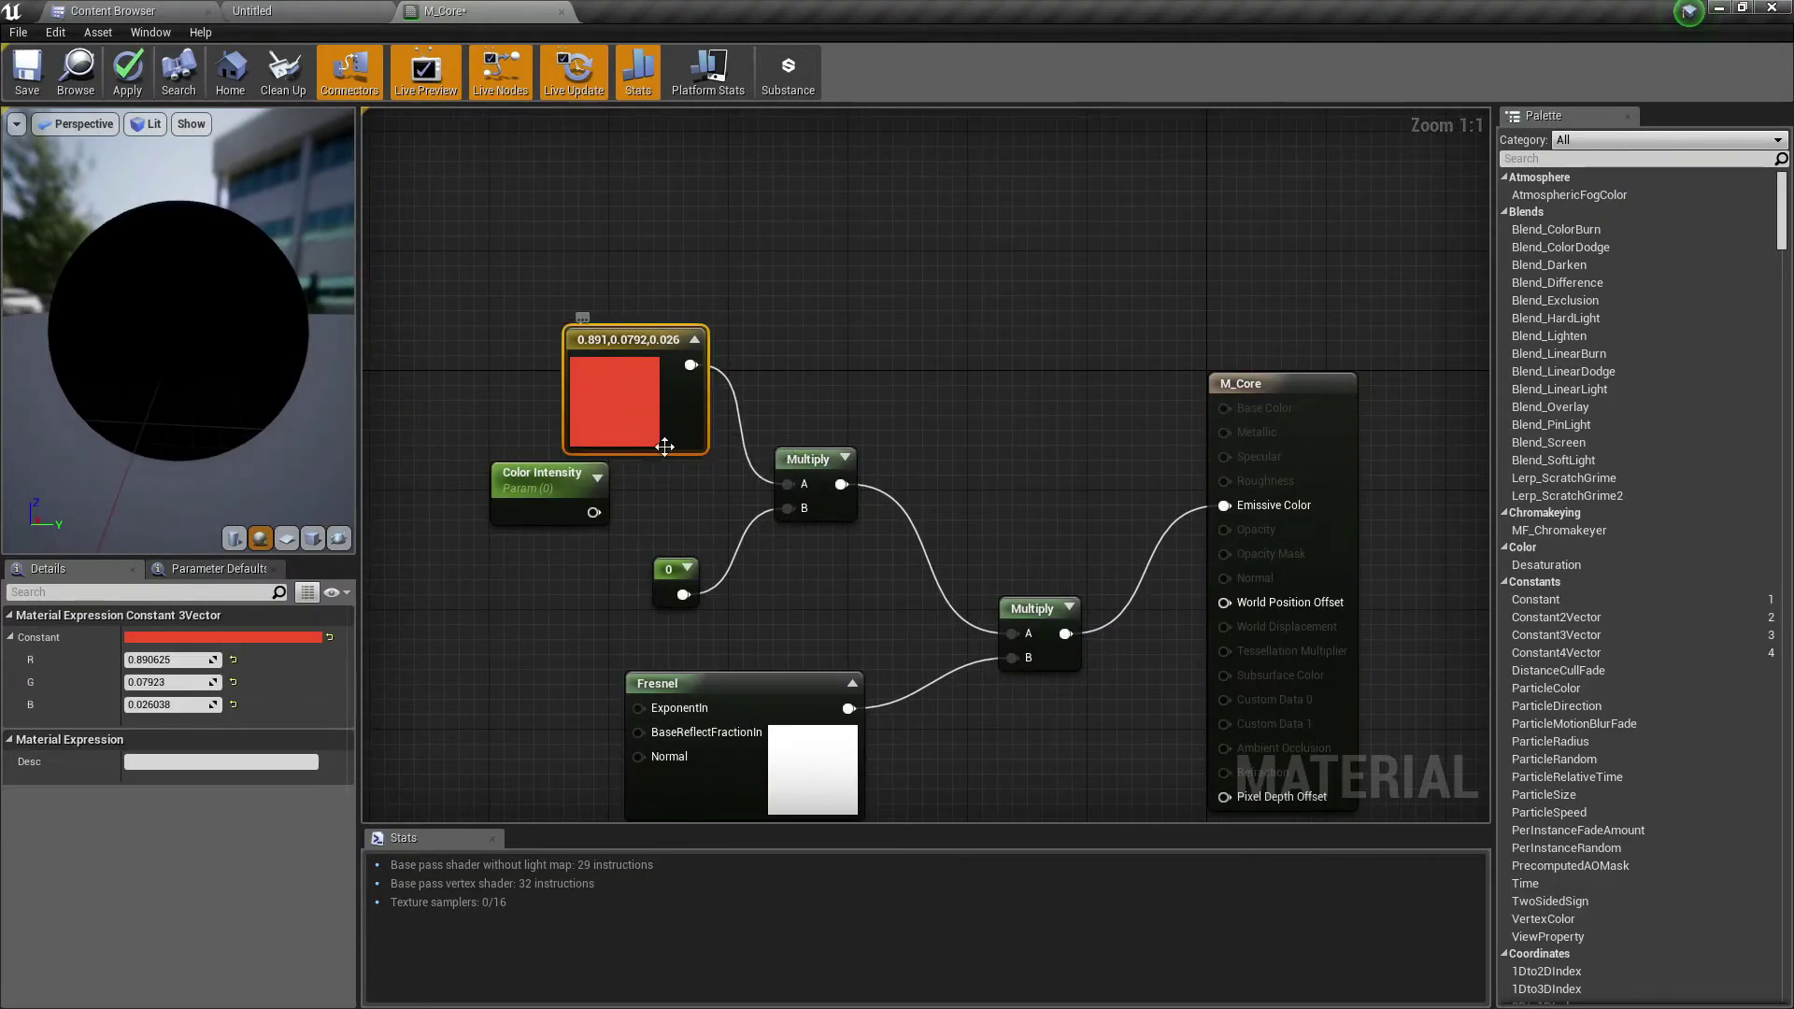
pyautogui.click(658, 596)
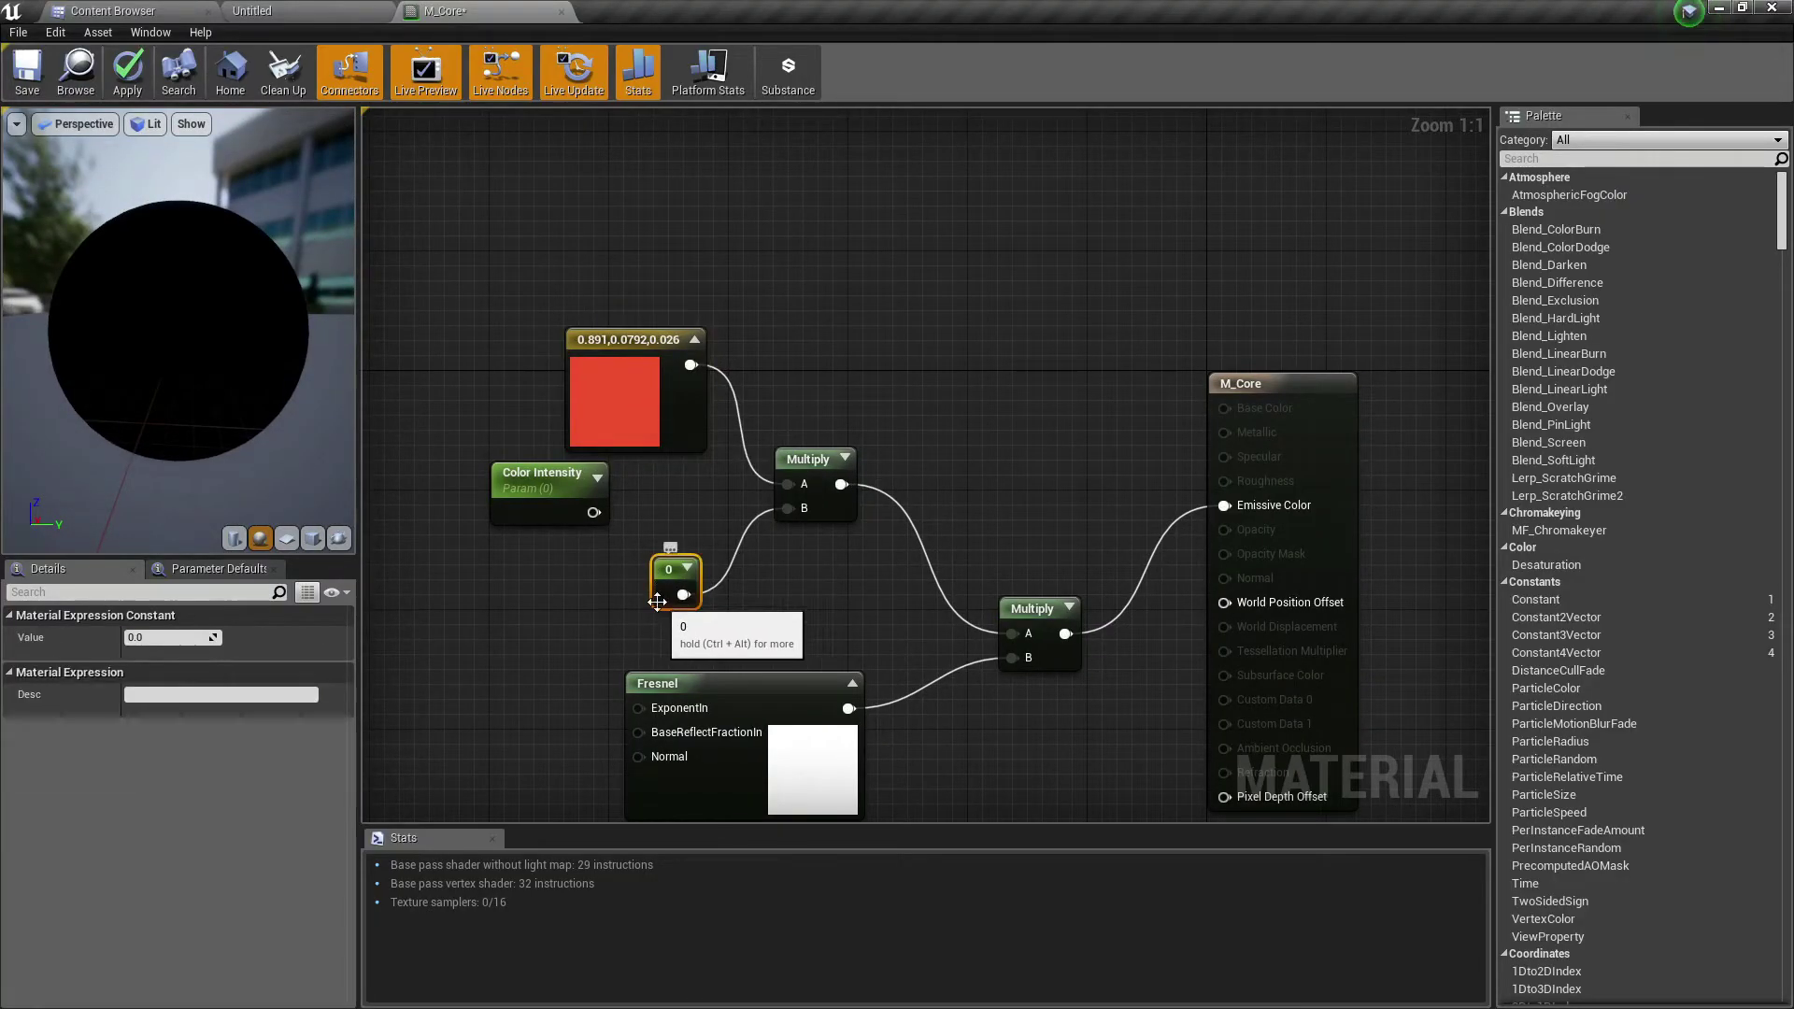
pyautogui.press('Delete')
pyautogui.moveTo(545, 473); pyautogui.dragTo(787, 507)
pyautogui.moveTo(604, 546); pyautogui.dragTo(633, 536)
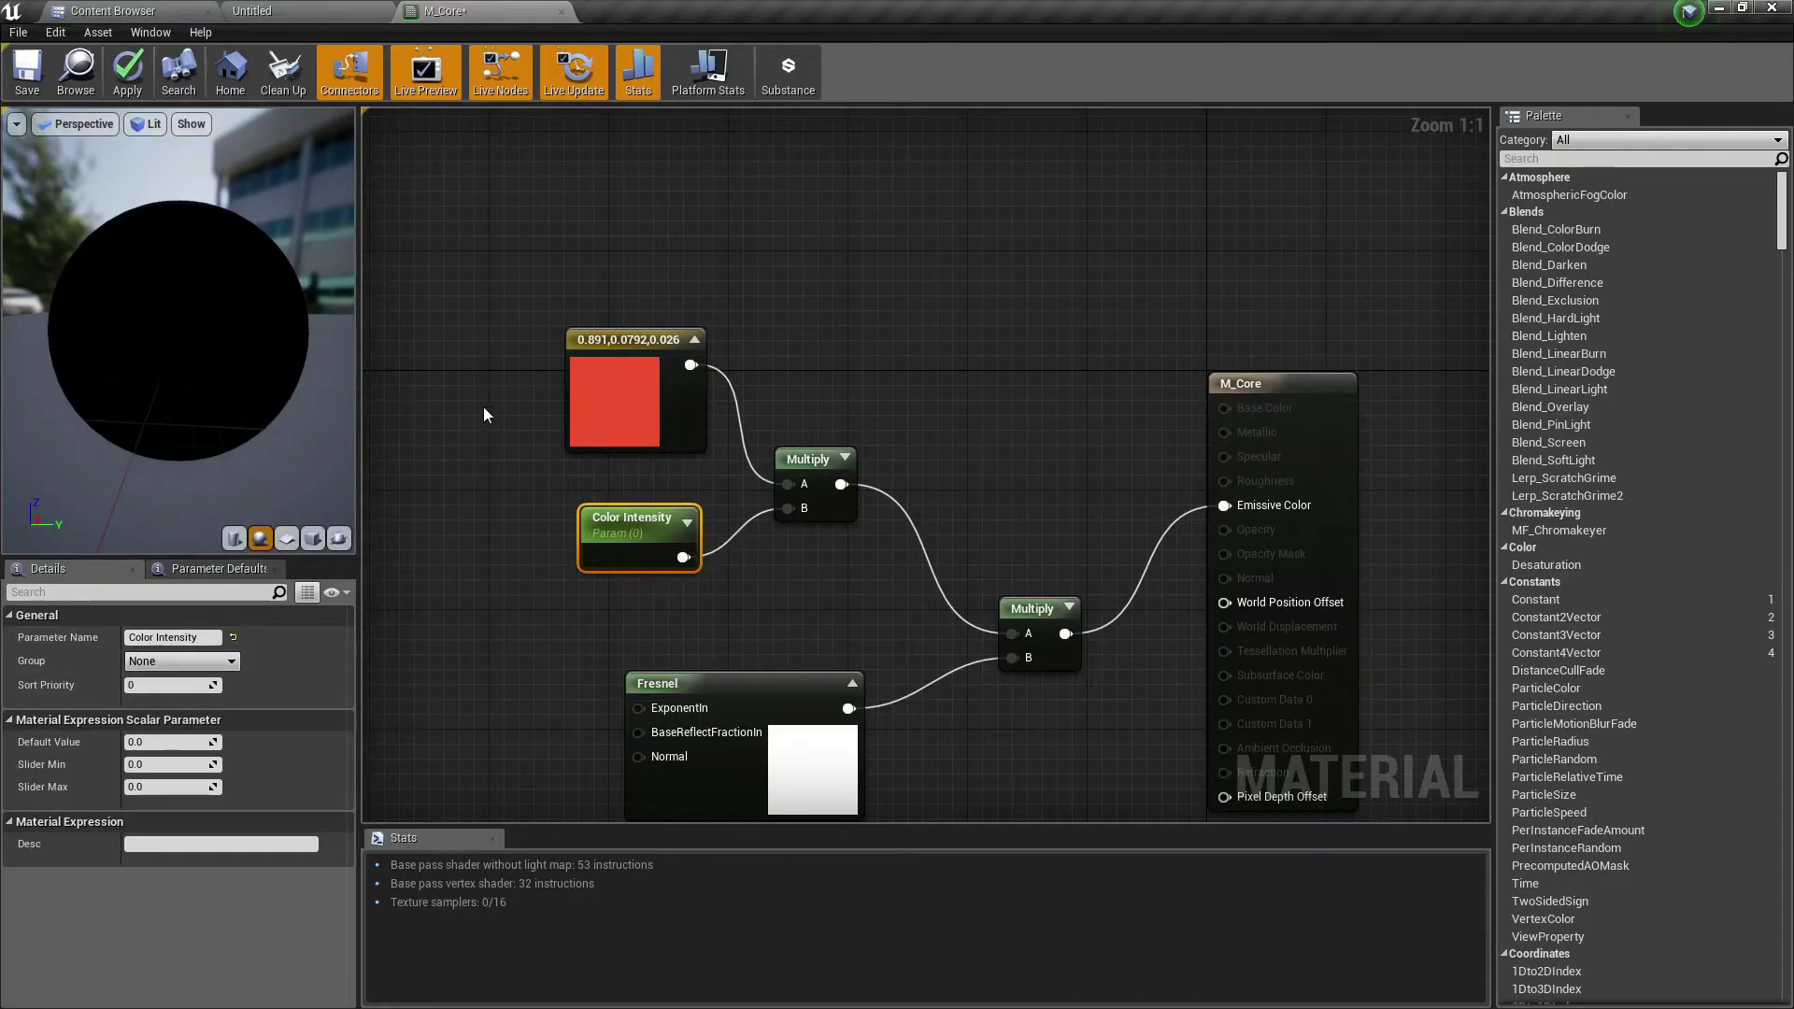
pyautogui.click(145, 73)
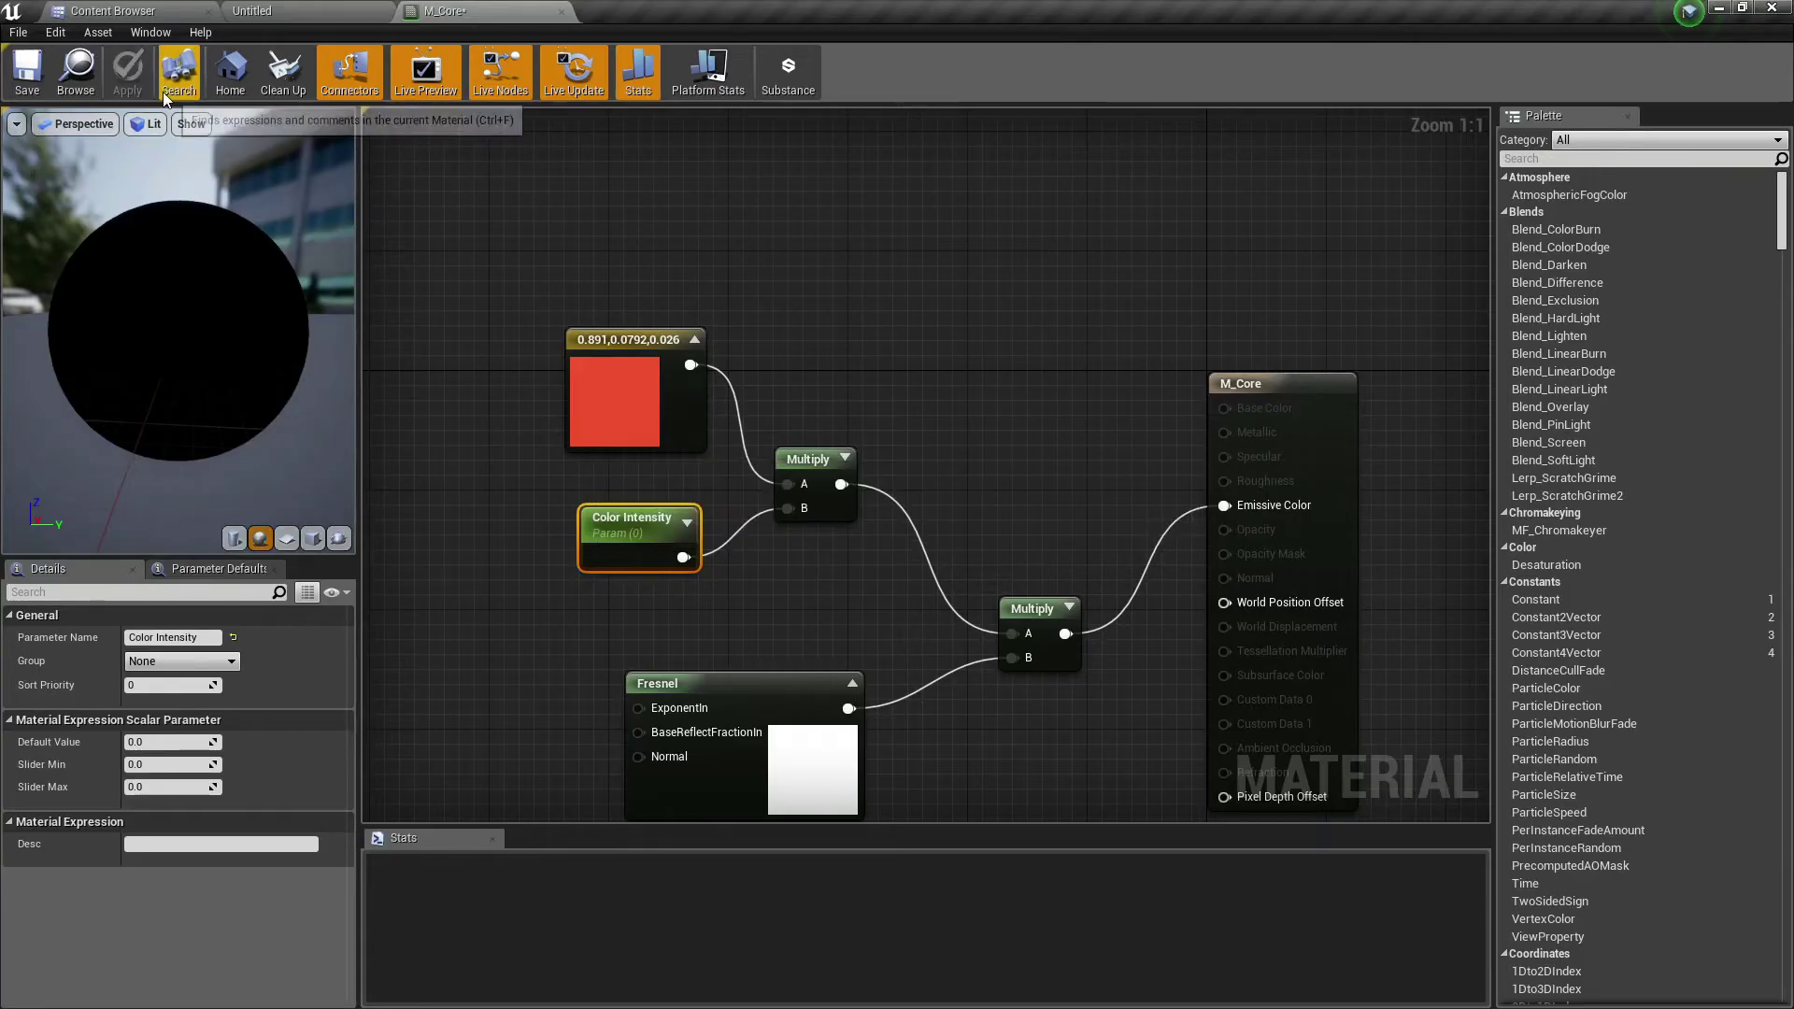
# Step: Create M_Core_Inst from M_Core in the Tutorials folder and open it
pyautogui.click(323, 9)
pyautogui.click(121, 10)
pyautogui.click(427, 9)
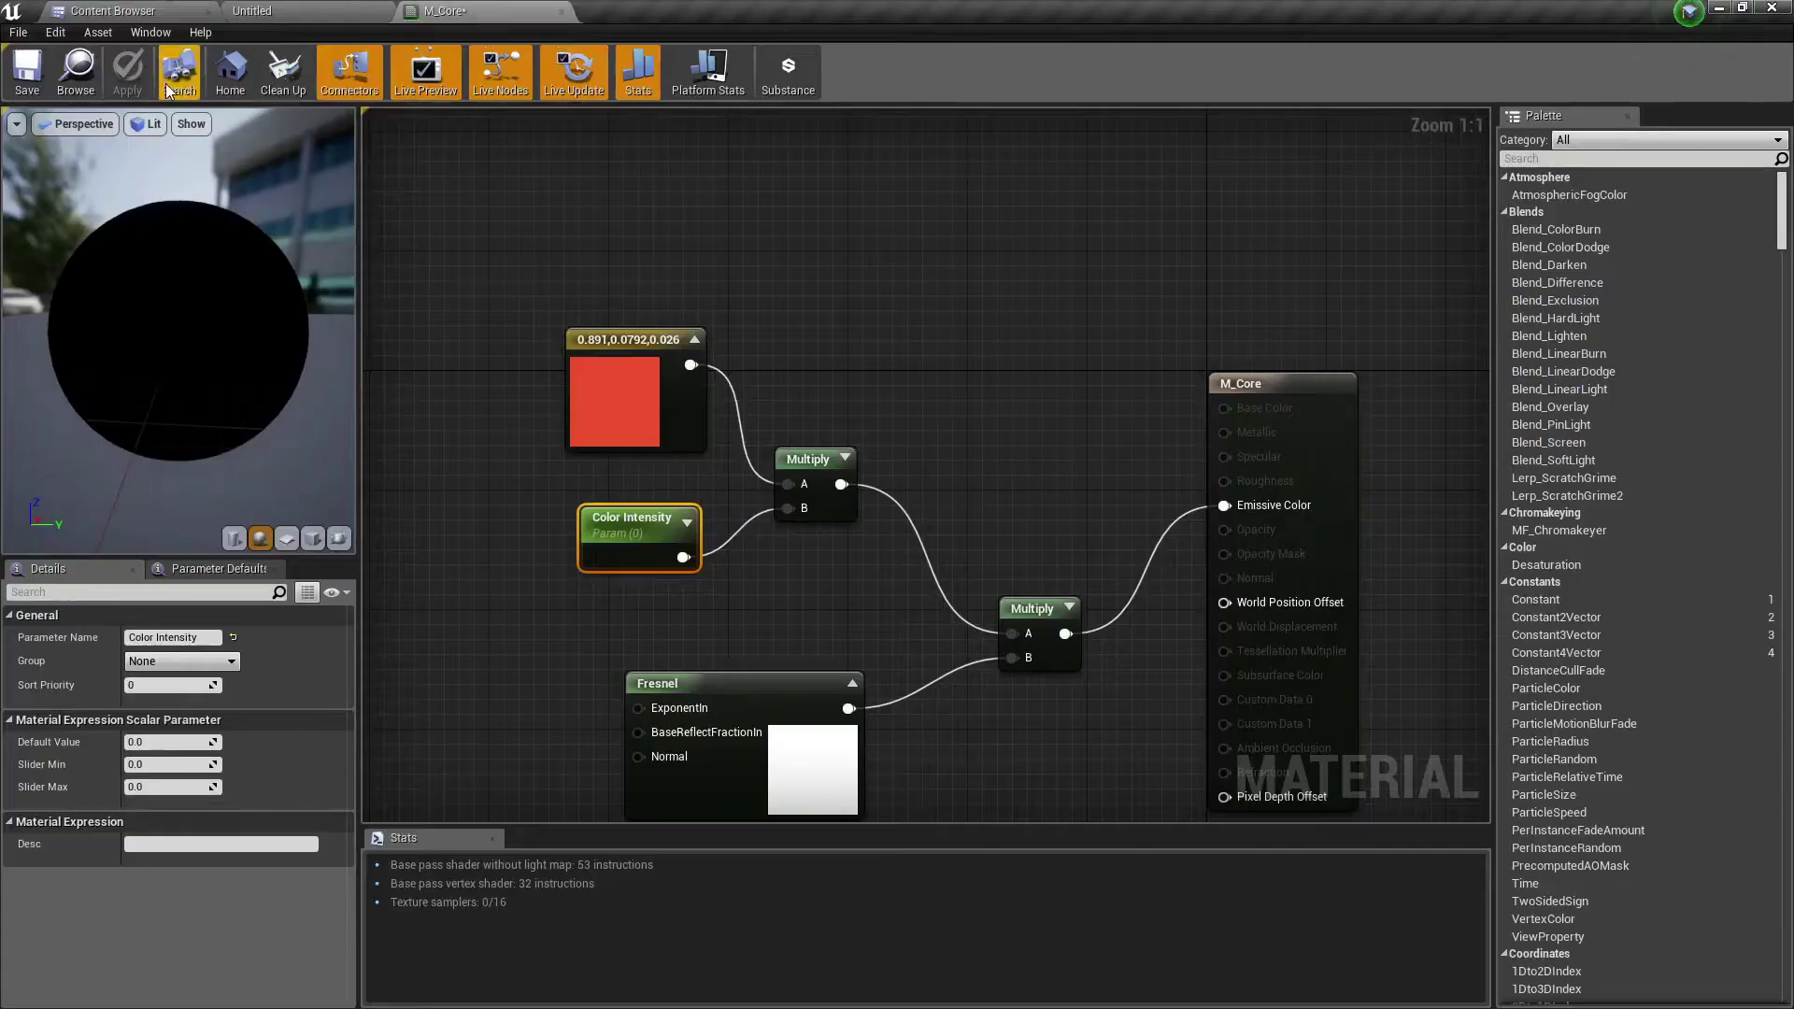
pyautogui.click(96, 80)
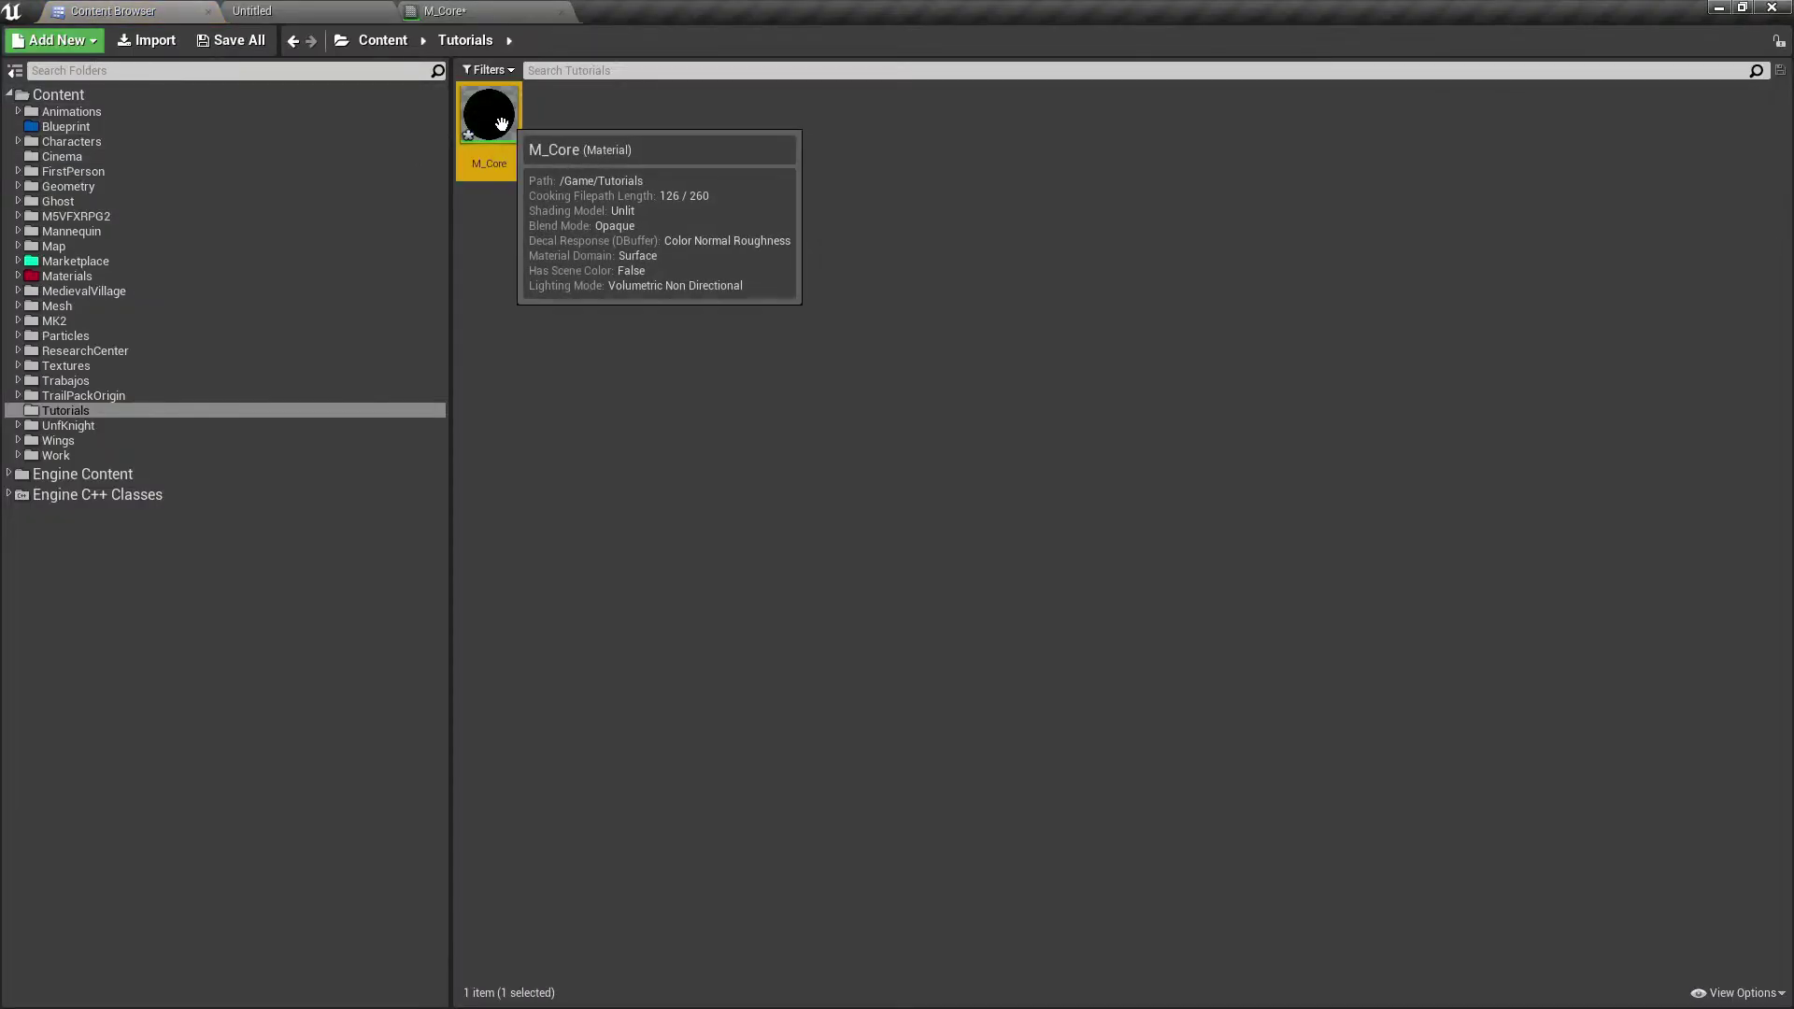
pyautogui.rightClick(495, 132)
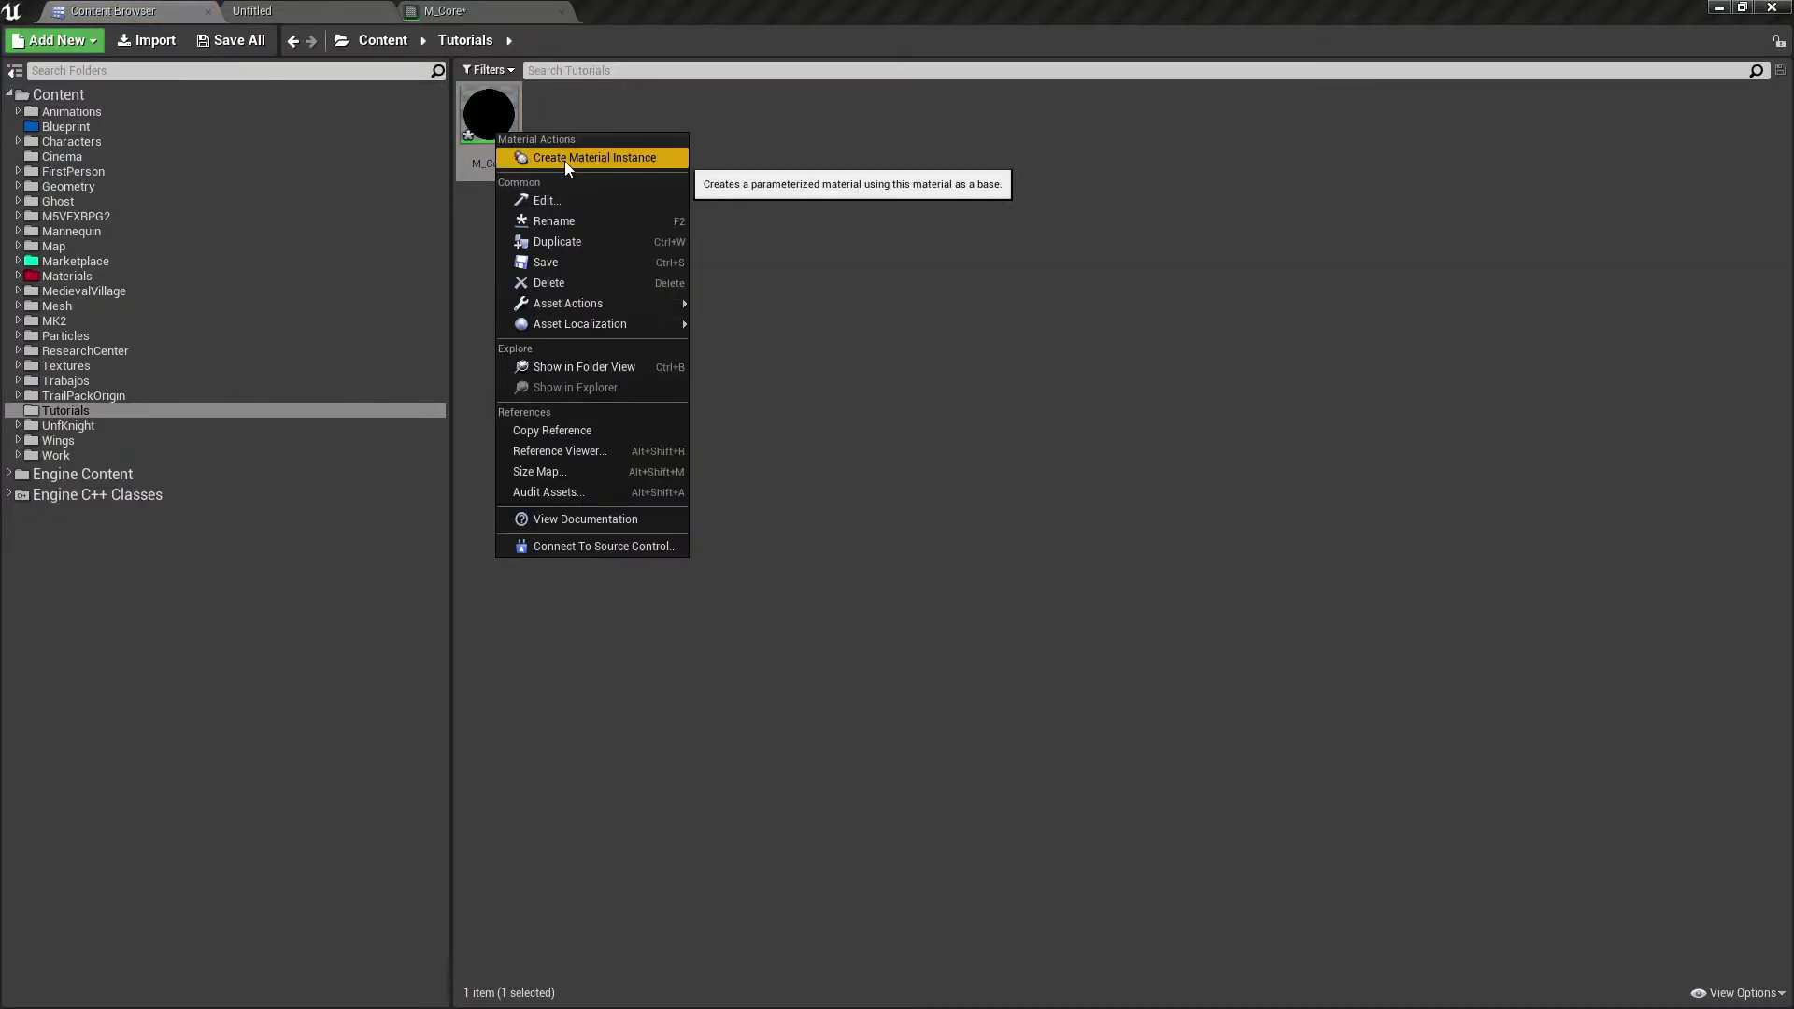
pyautogui.click(565, 159)
pyautogui.press('Return')
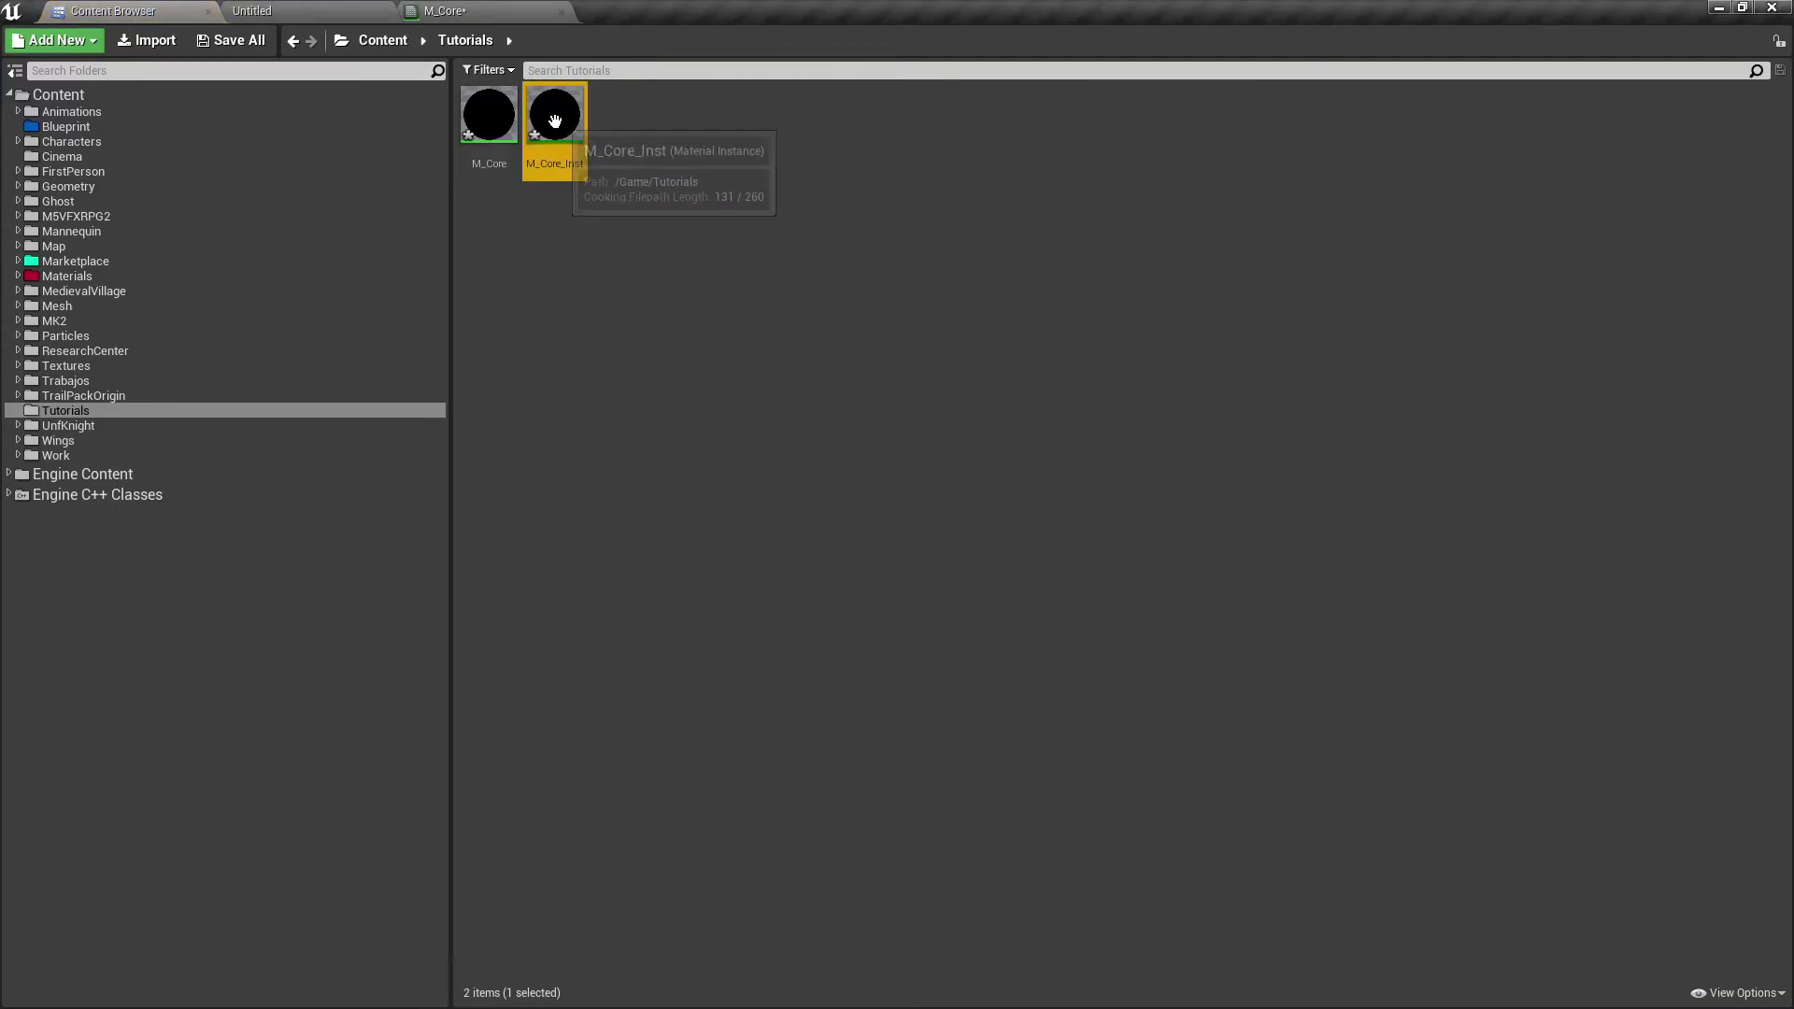
pyautogui.doubleClick(554, 120)
# Step: Dock the instance editor and override Color Intensity, raising it to about 2.17
pyautogui.moveTo(781, 131); pyautogui.dragTo(636, 11)
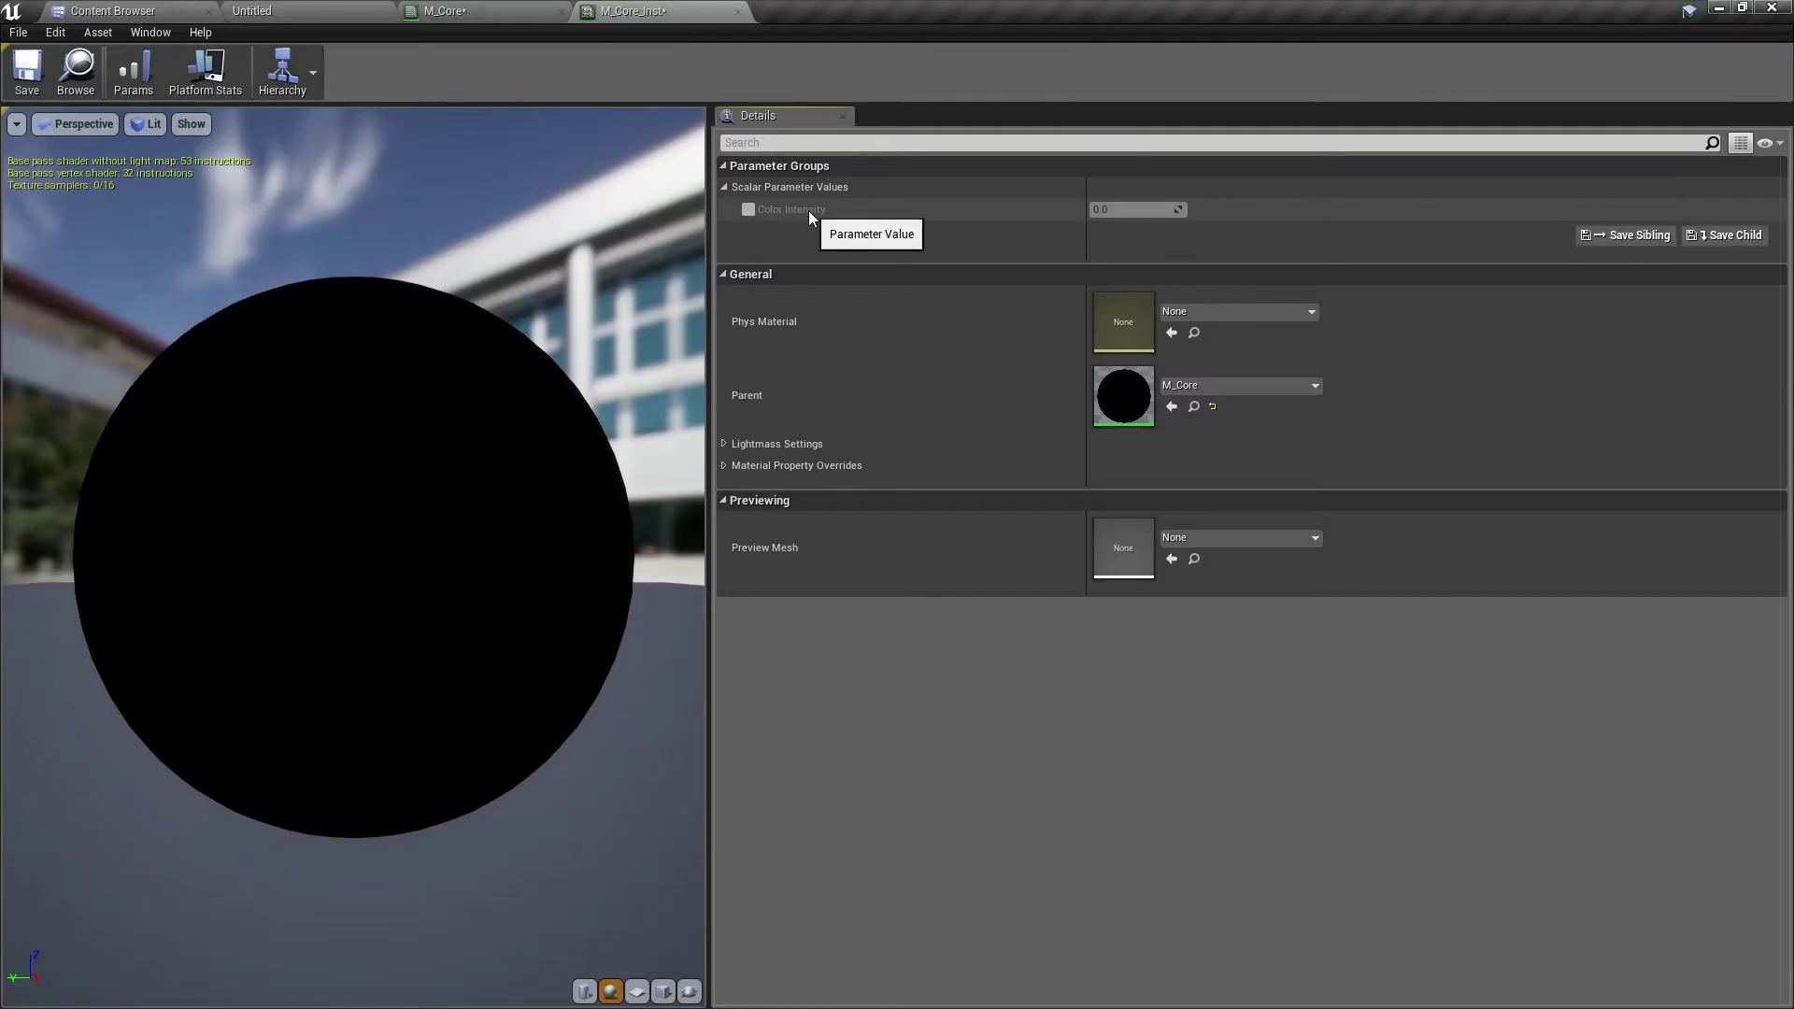
pyautogui.click(748, 209)
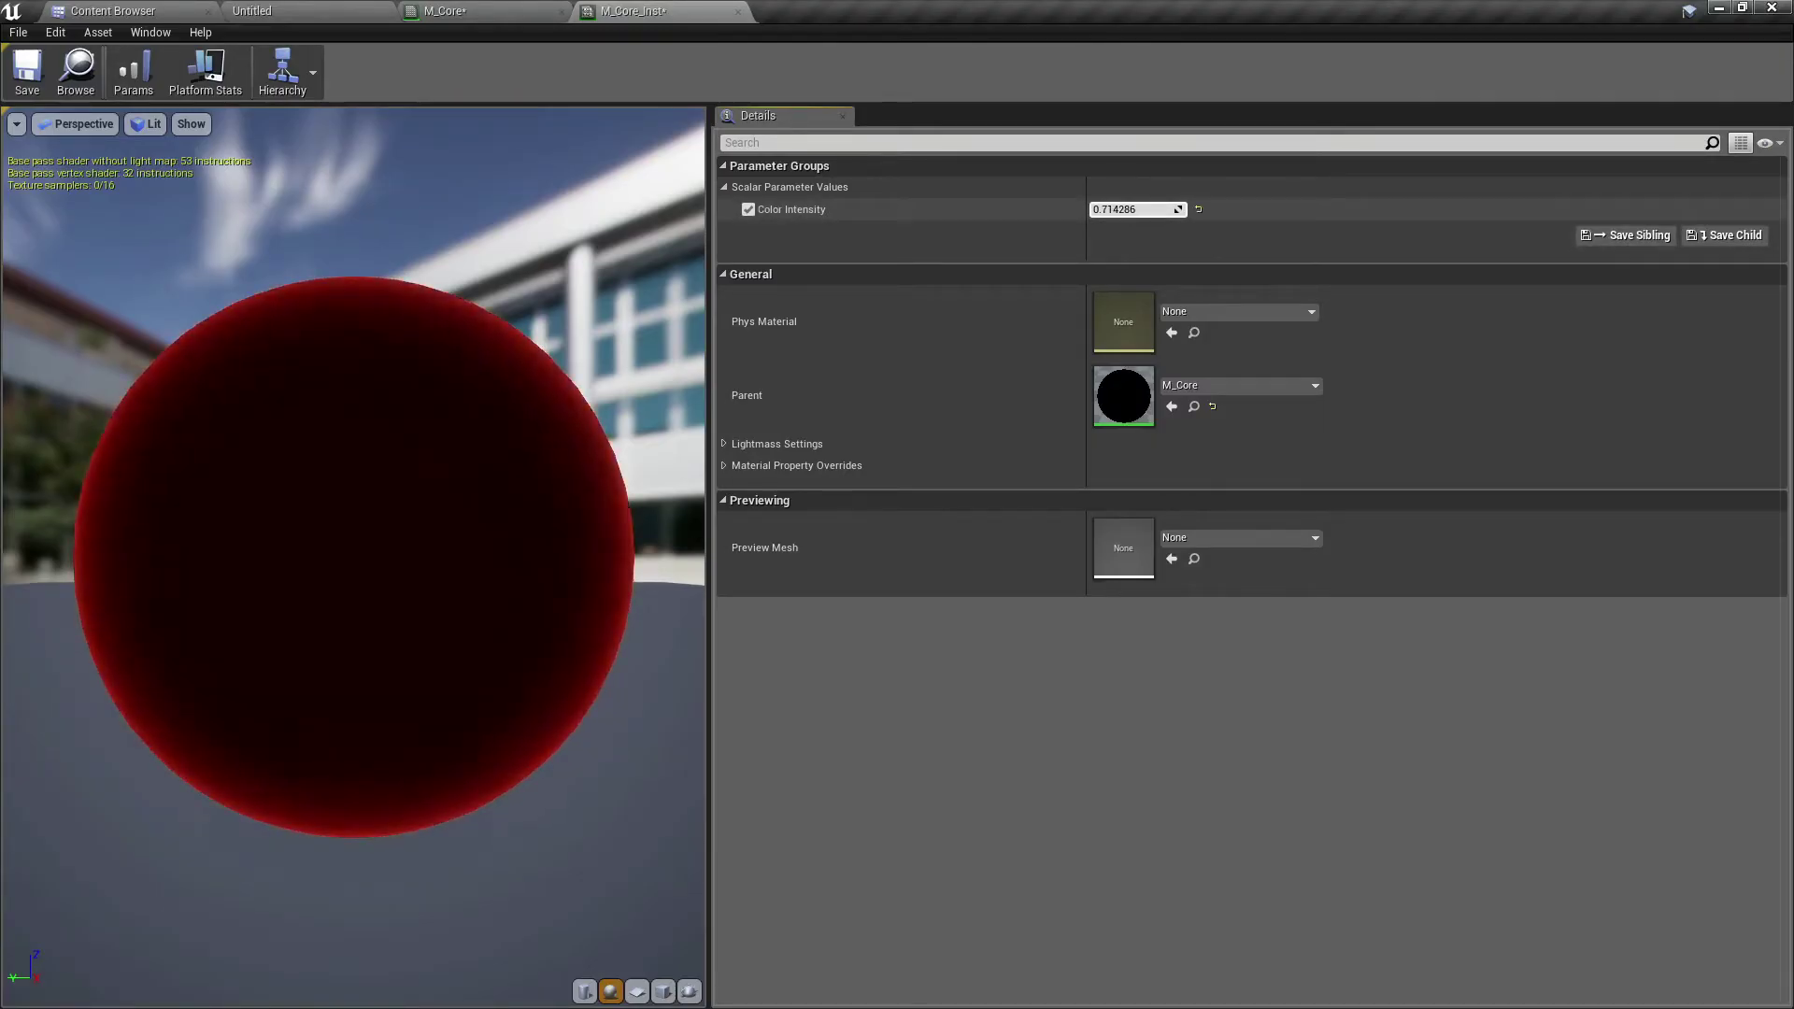
pyautogui.moveTo(1136, 209)
pyautogui.mouseDown()
pyautogui.moveTo(1191, 210)
pyautogui.moveTo(1121, 209)
pyautogui.moveTo(1142, 209)
pyautogui.mouseUp()
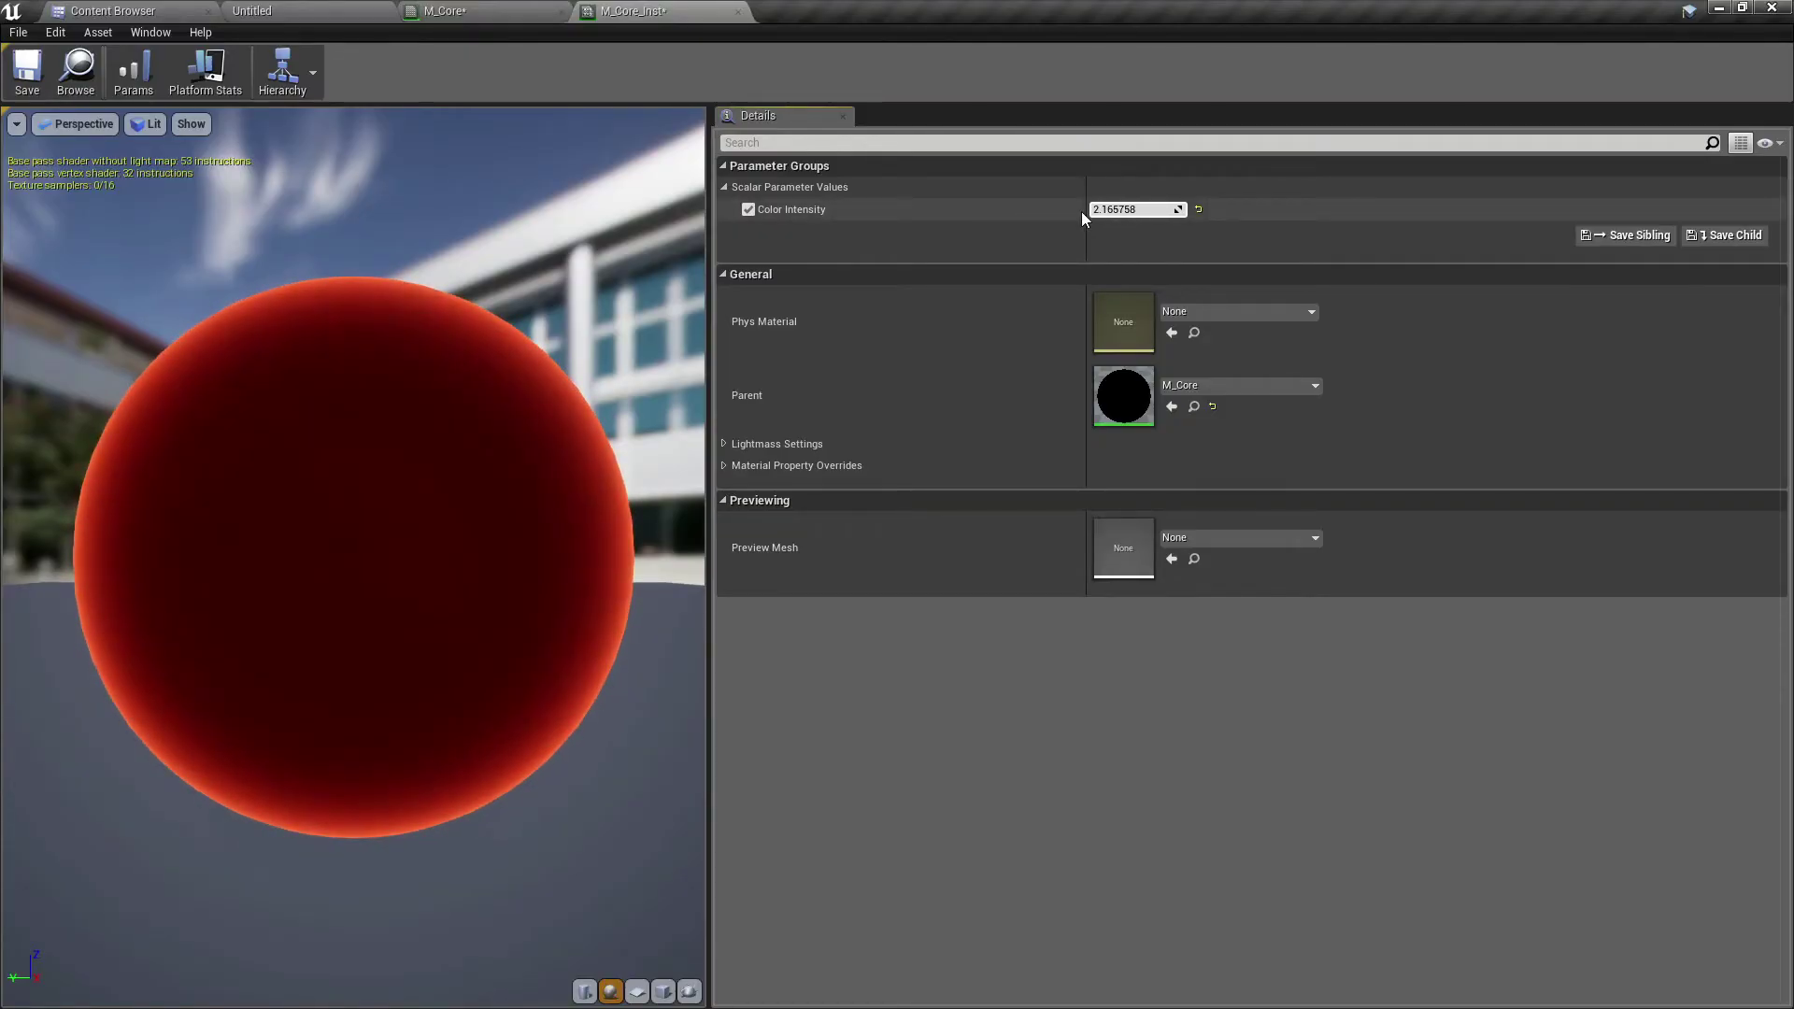
# Step: Return to the M_Core graph, frame the nodes, and select the Color Intensity parameter
pyautogui.click(481, 12)
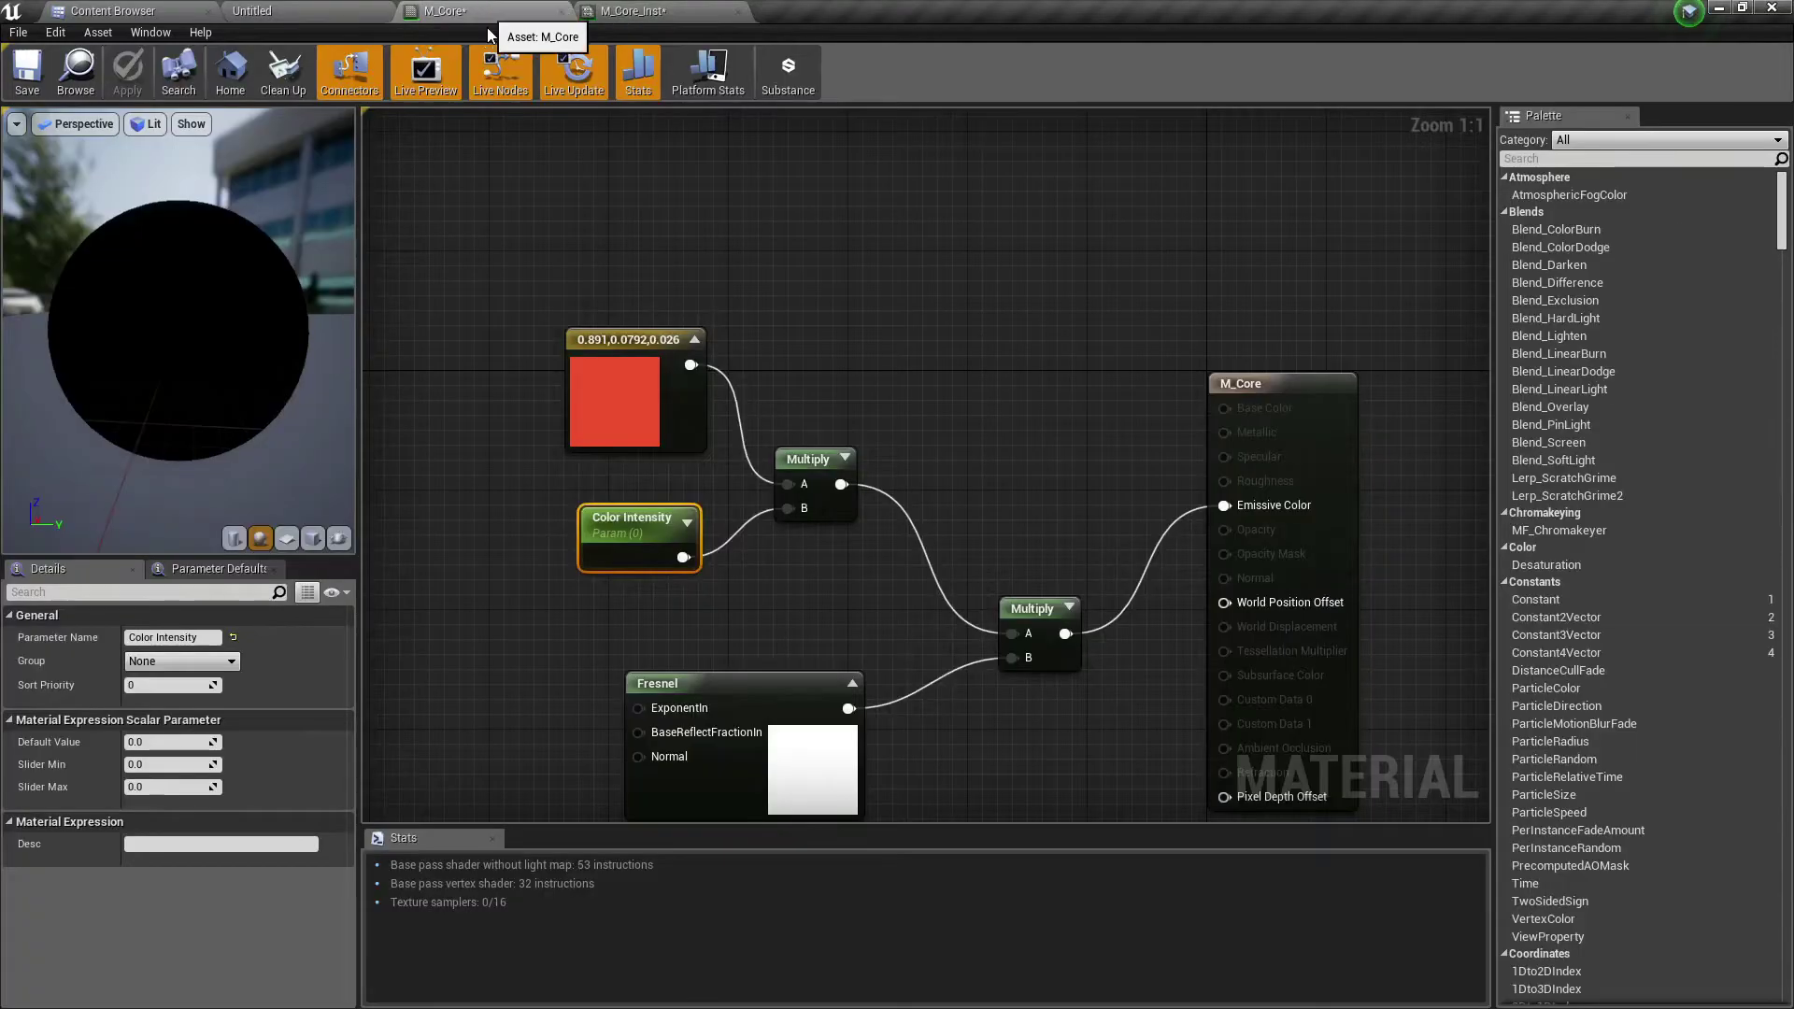
pyautogui.moveTo(895, 329); pyautogui.dragTo(862, 285, button='right')
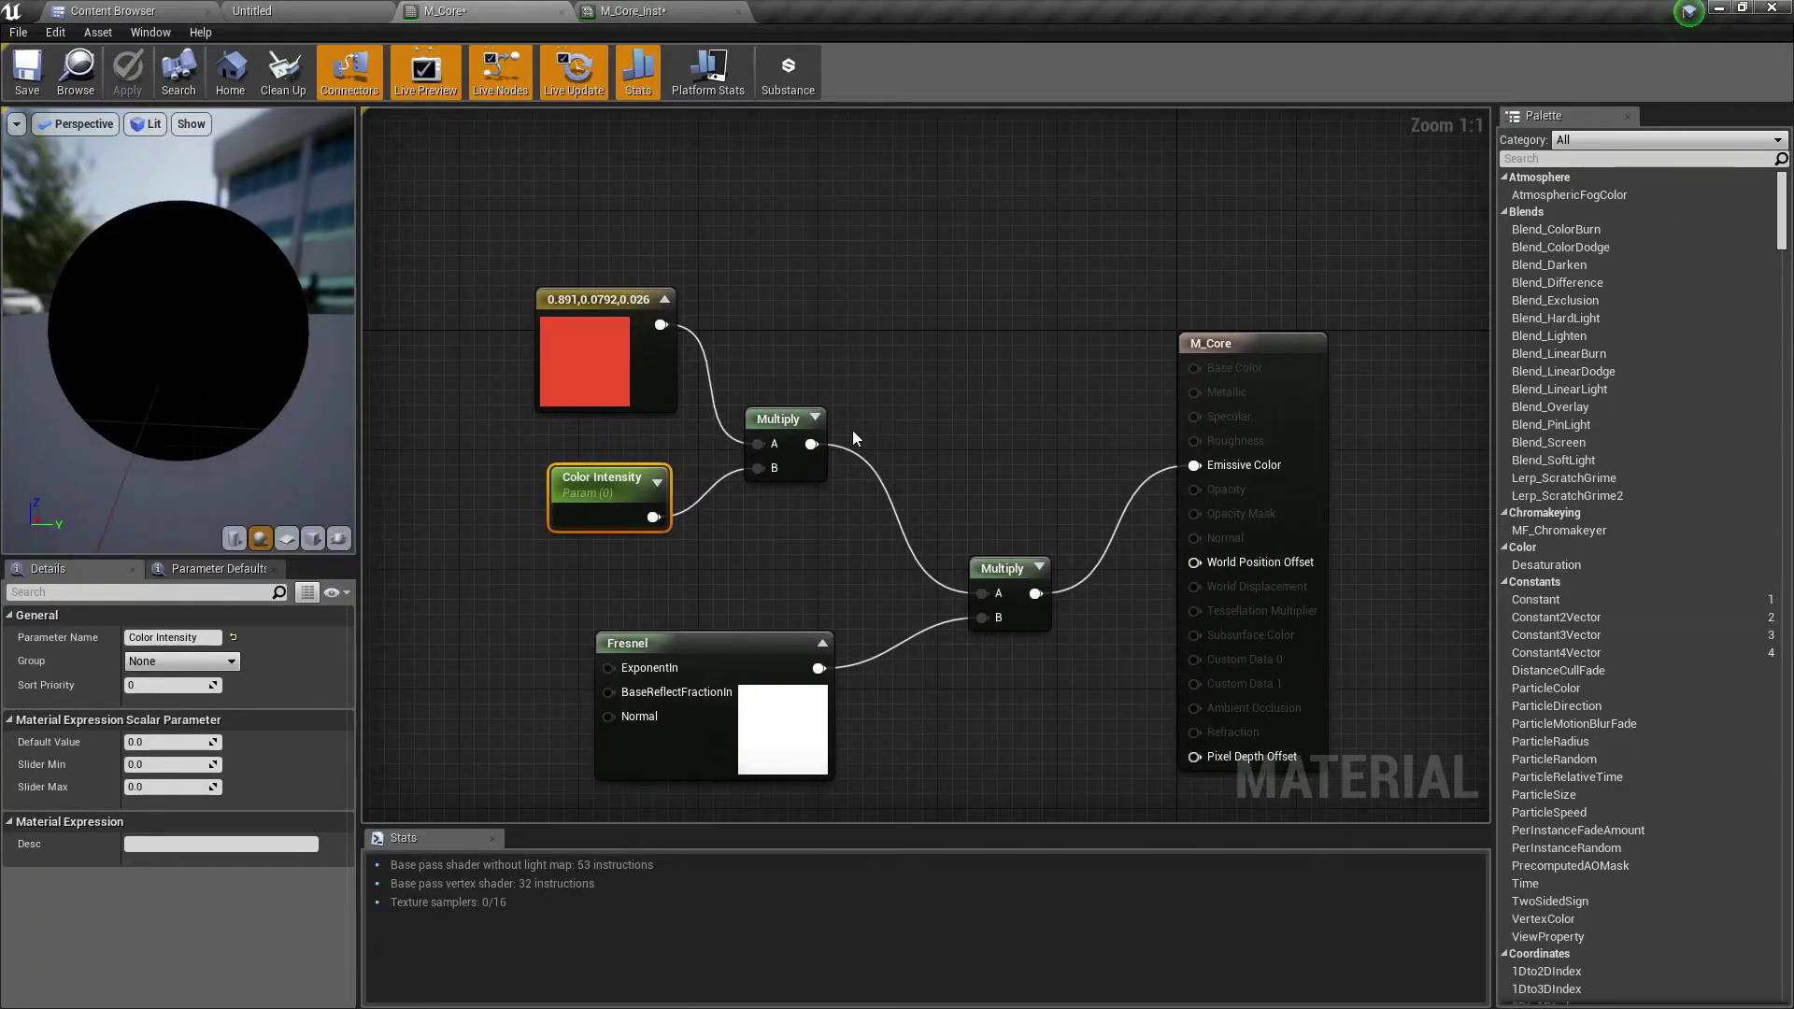
pyautogui.scroll(-6, 742, 530)
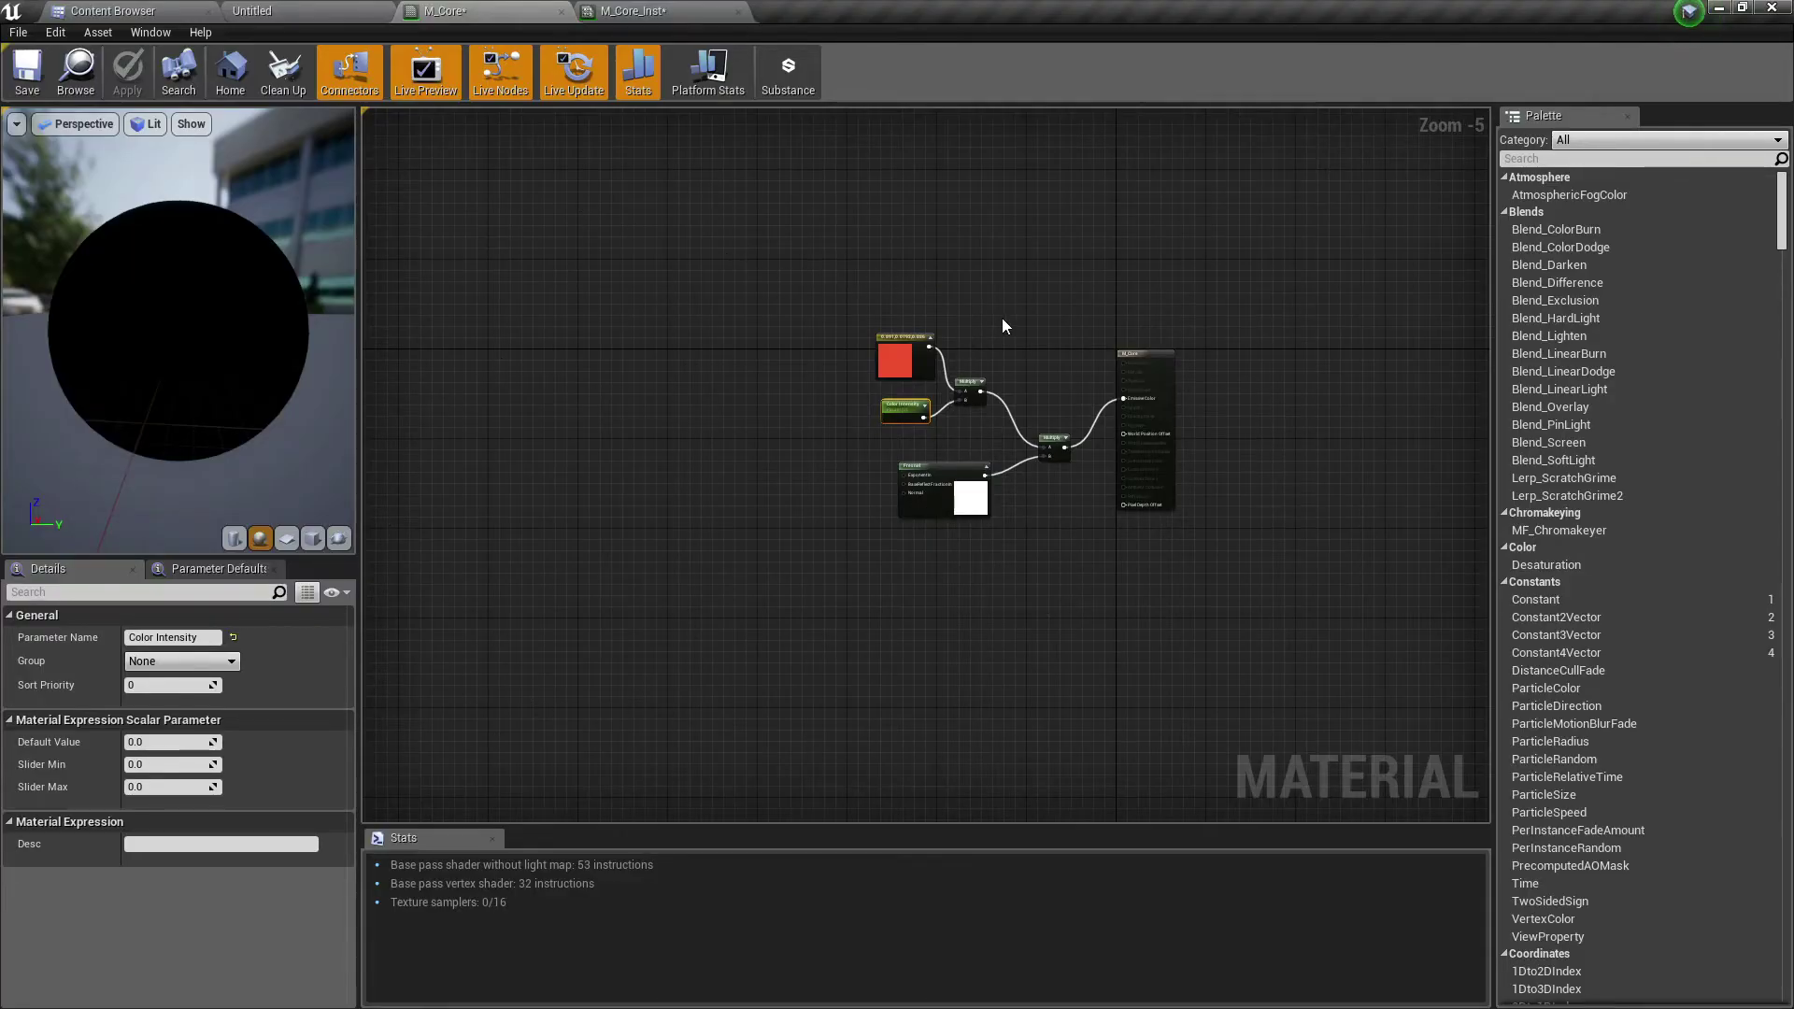
pyautogui.scroll(2, 1001, 318)
pyautogui.scroll(-1, 945, 340)
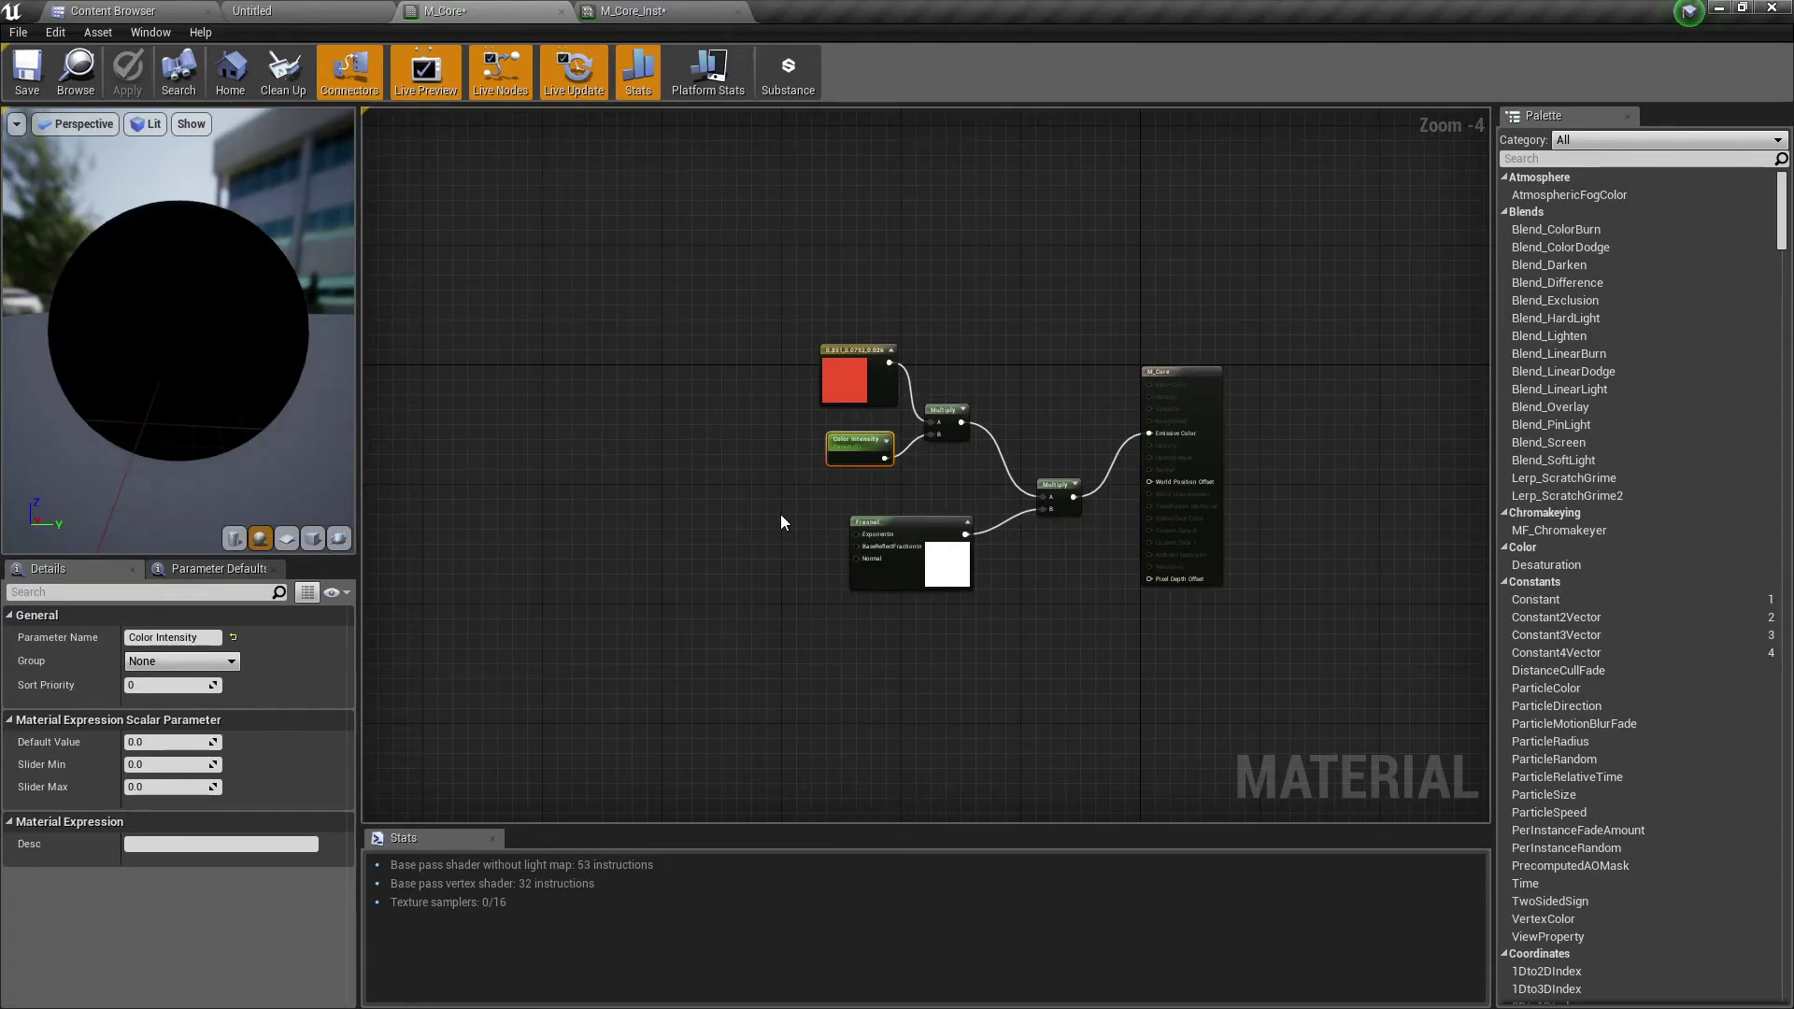
pyautogui.scroll(3, 809, 486)
pyautogui.moveTo(815, 478); pyautogui.dragTo(753, 554, button='right')
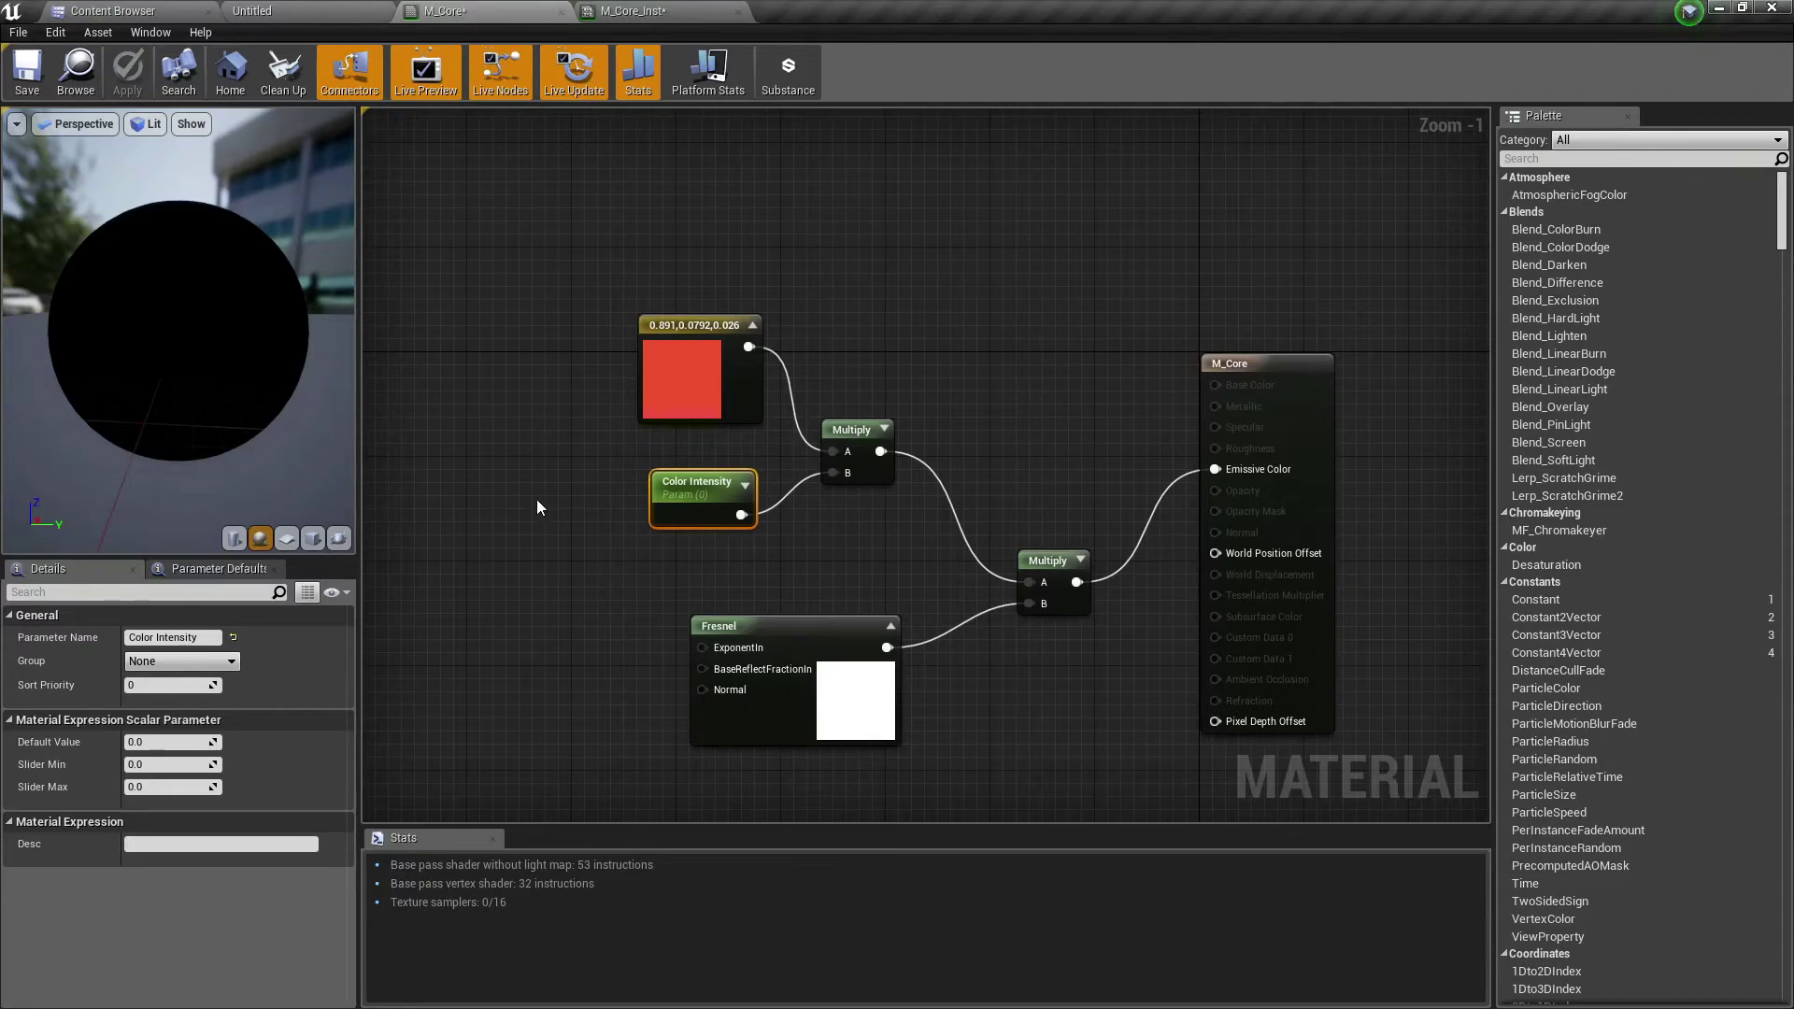
pyautogui.scroll(1, 692, 560)
pyautogui.click(787, 551)
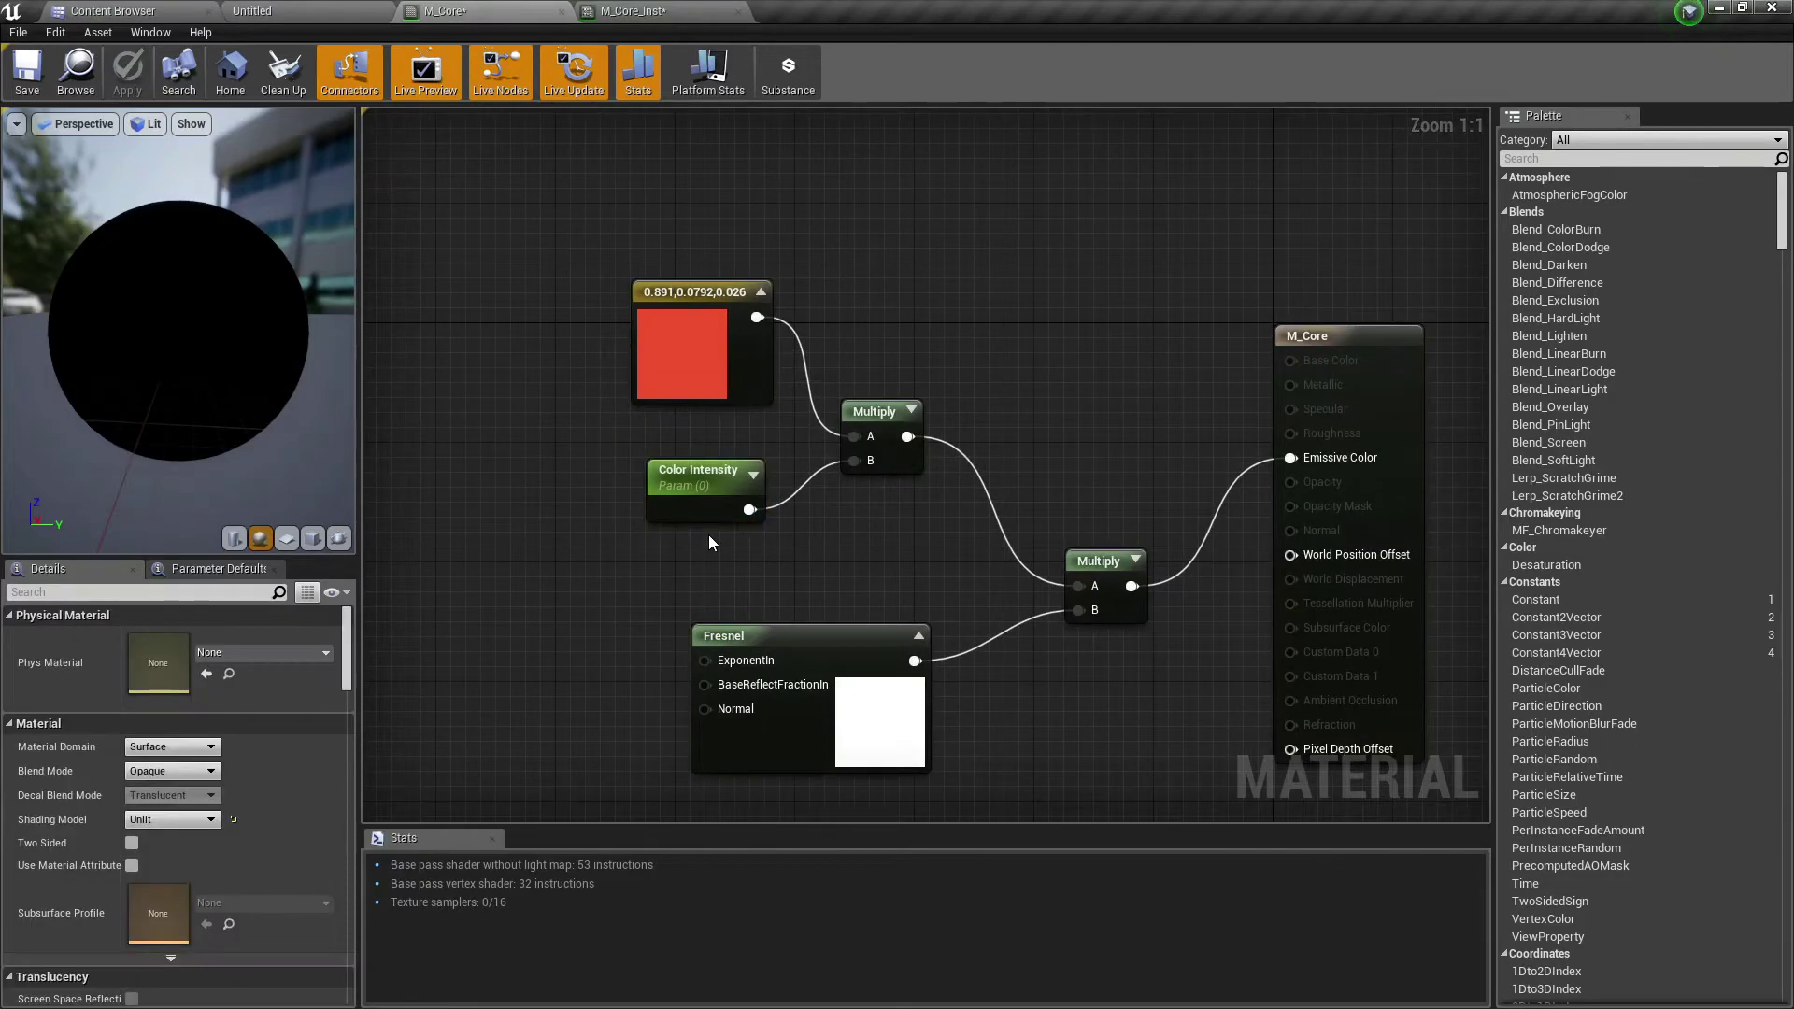
pyautogui.click(702, 495)
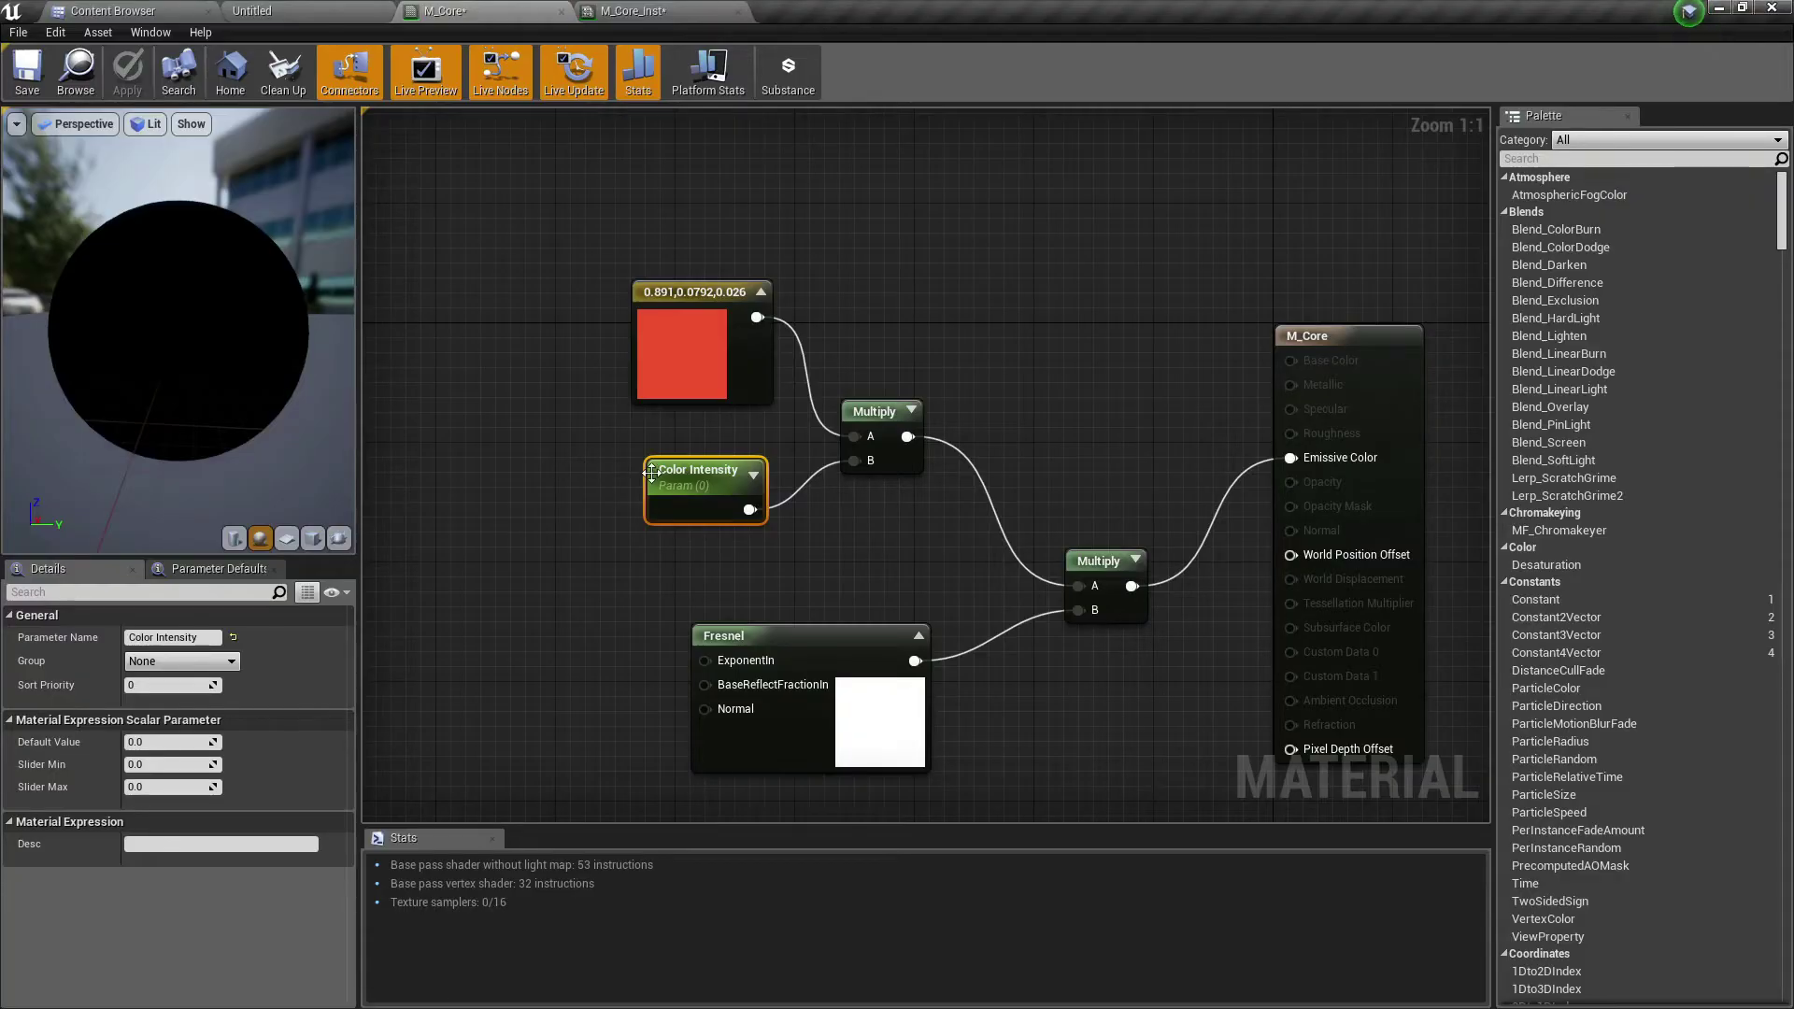
# Step: Adjust M_Core_Inst's Color Intensity to about 1.77, then close the instance editor
pyautogui.doubleClick(698, 469)
pyautogui.click(572, 497)
pyautogui.click(634, 10)
pyautogui.moveTo(1136, 210)
pyautogui.mouseDown()
pyautogui.moveTo(1206, 210)
pyautogui.moveTo(1084, 210)
pyautogui.moveTo(1141, 209)
pyautogui.mouseUp()
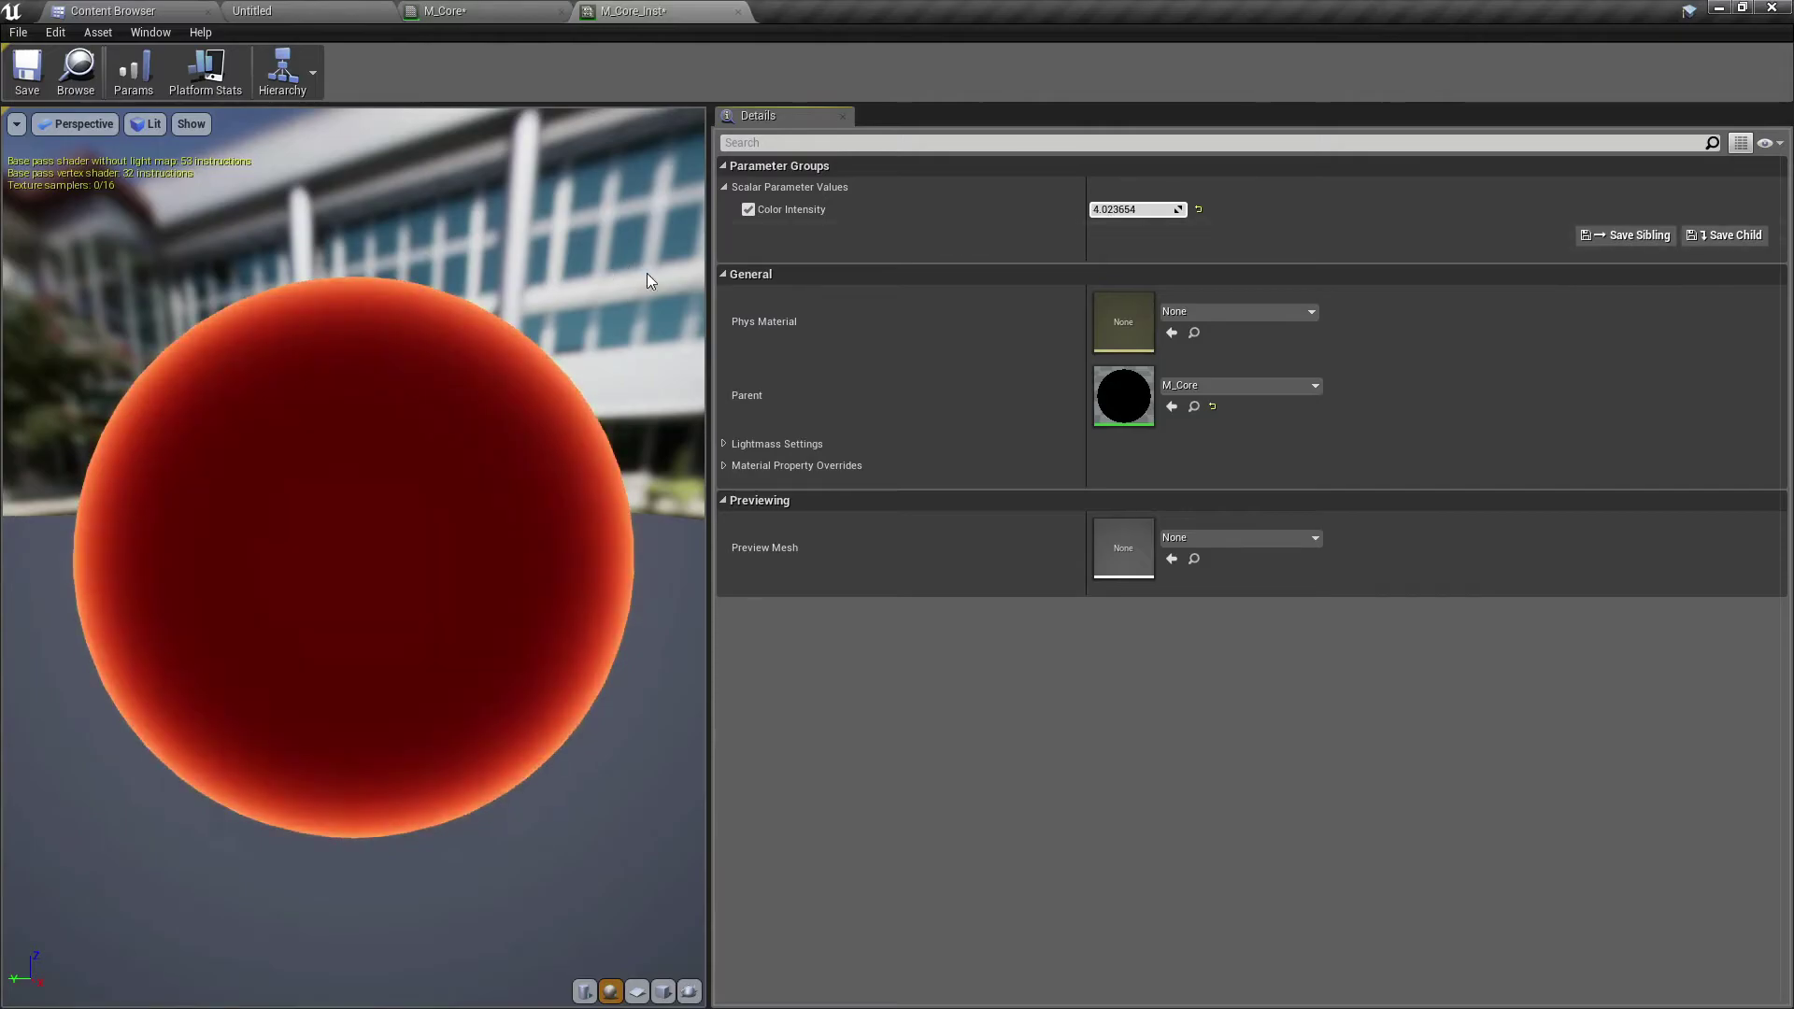
pyautogui.click(738, 11)
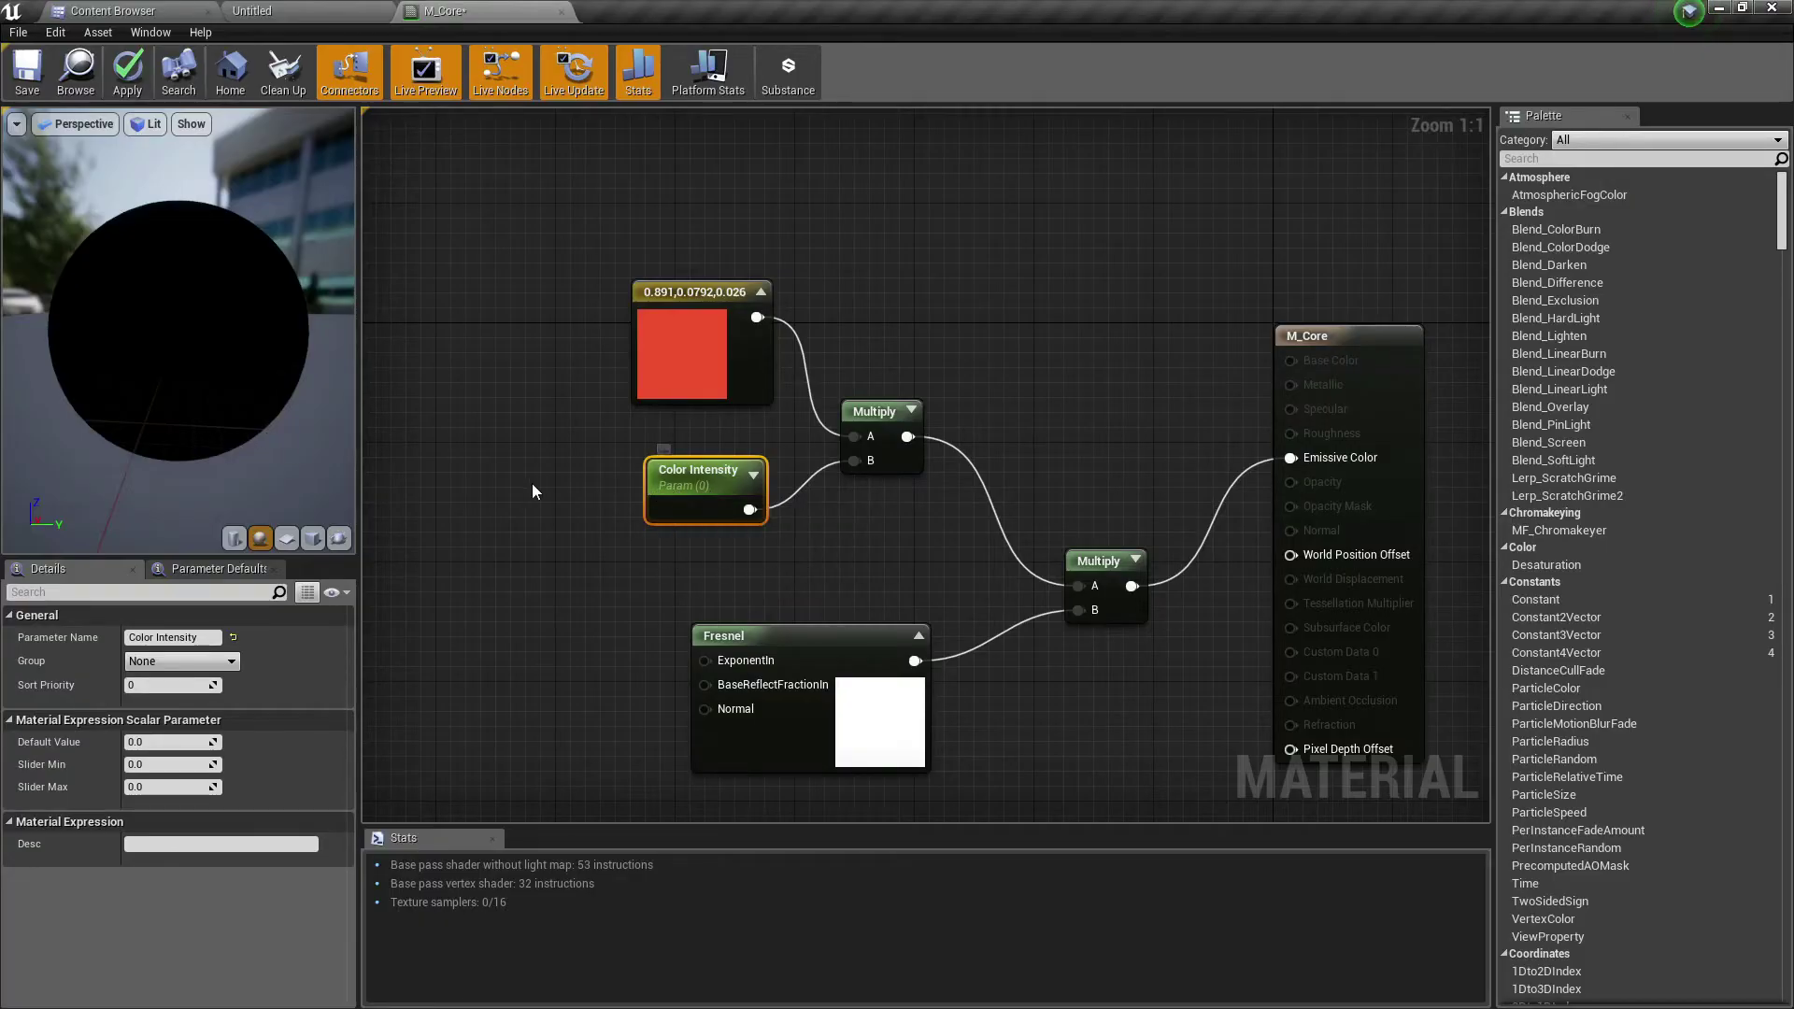
# Step: Set Color Intensity's default value to 2, then to 1, and select the Fresnel node
pyautogui.scroll(2, 272, 412)
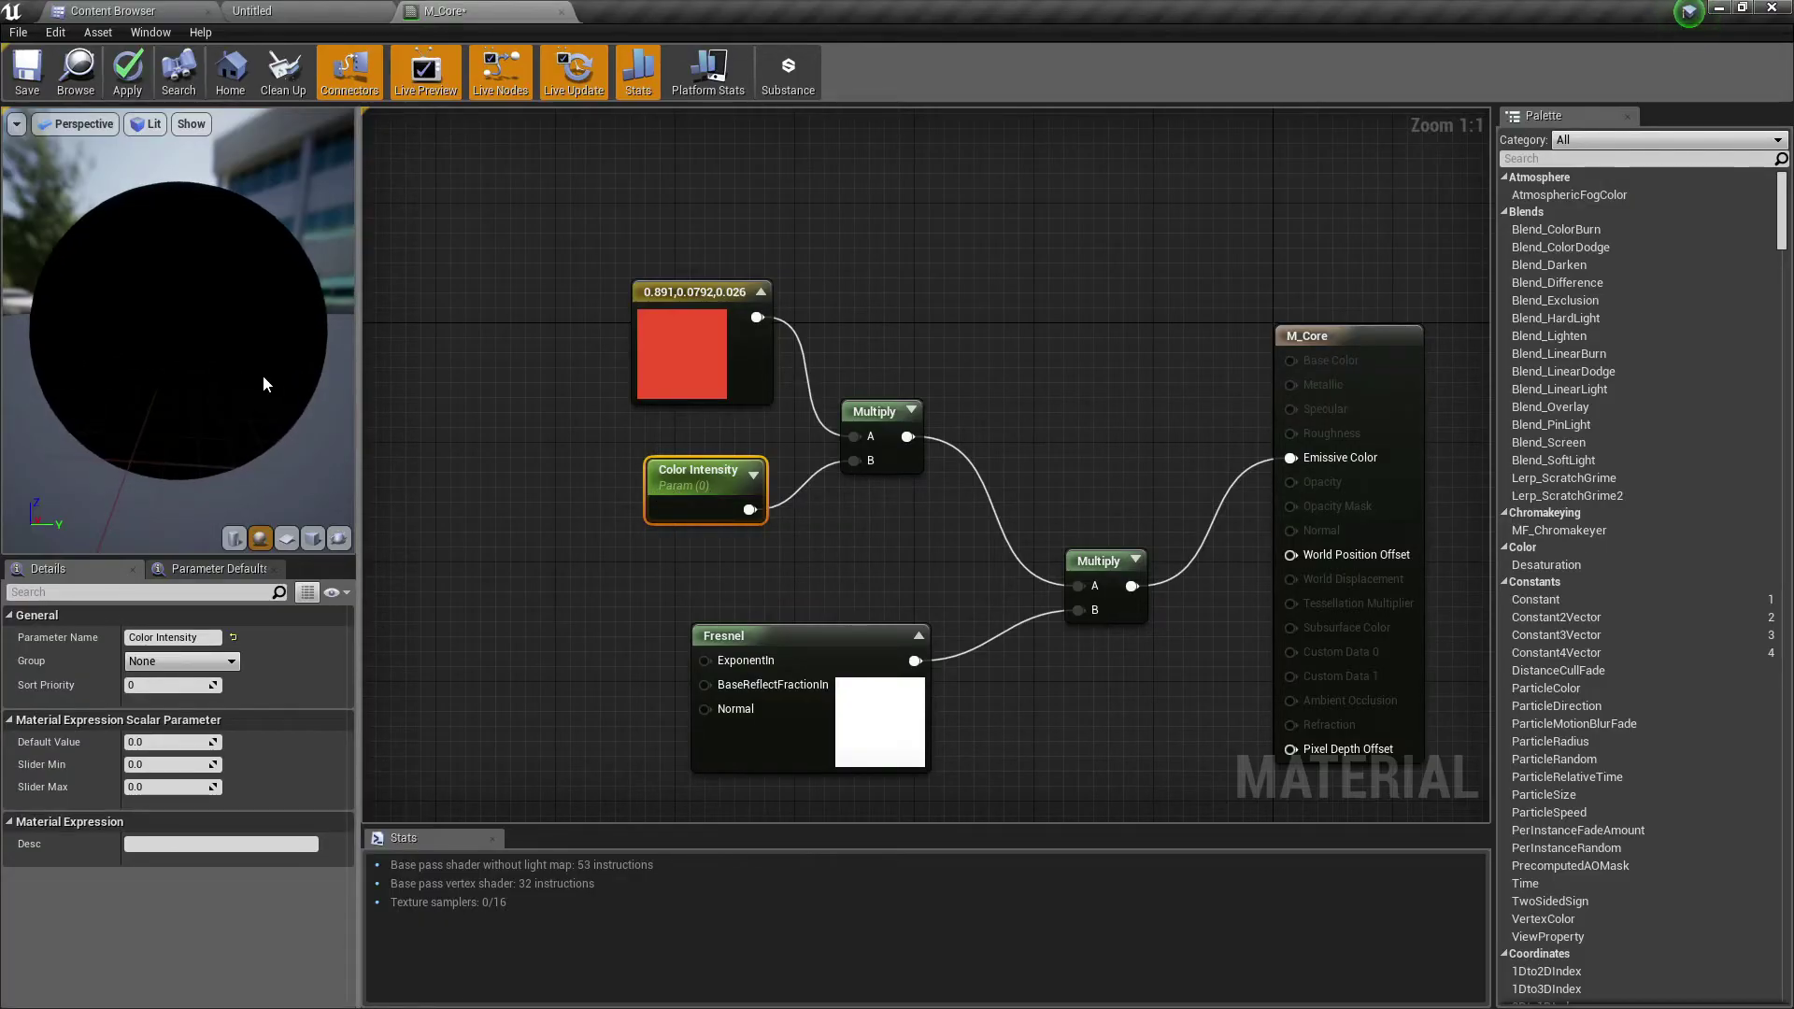
pyautogui.click(151, 742)
pyautogui.write('2')
pyautogui.press('Tab')
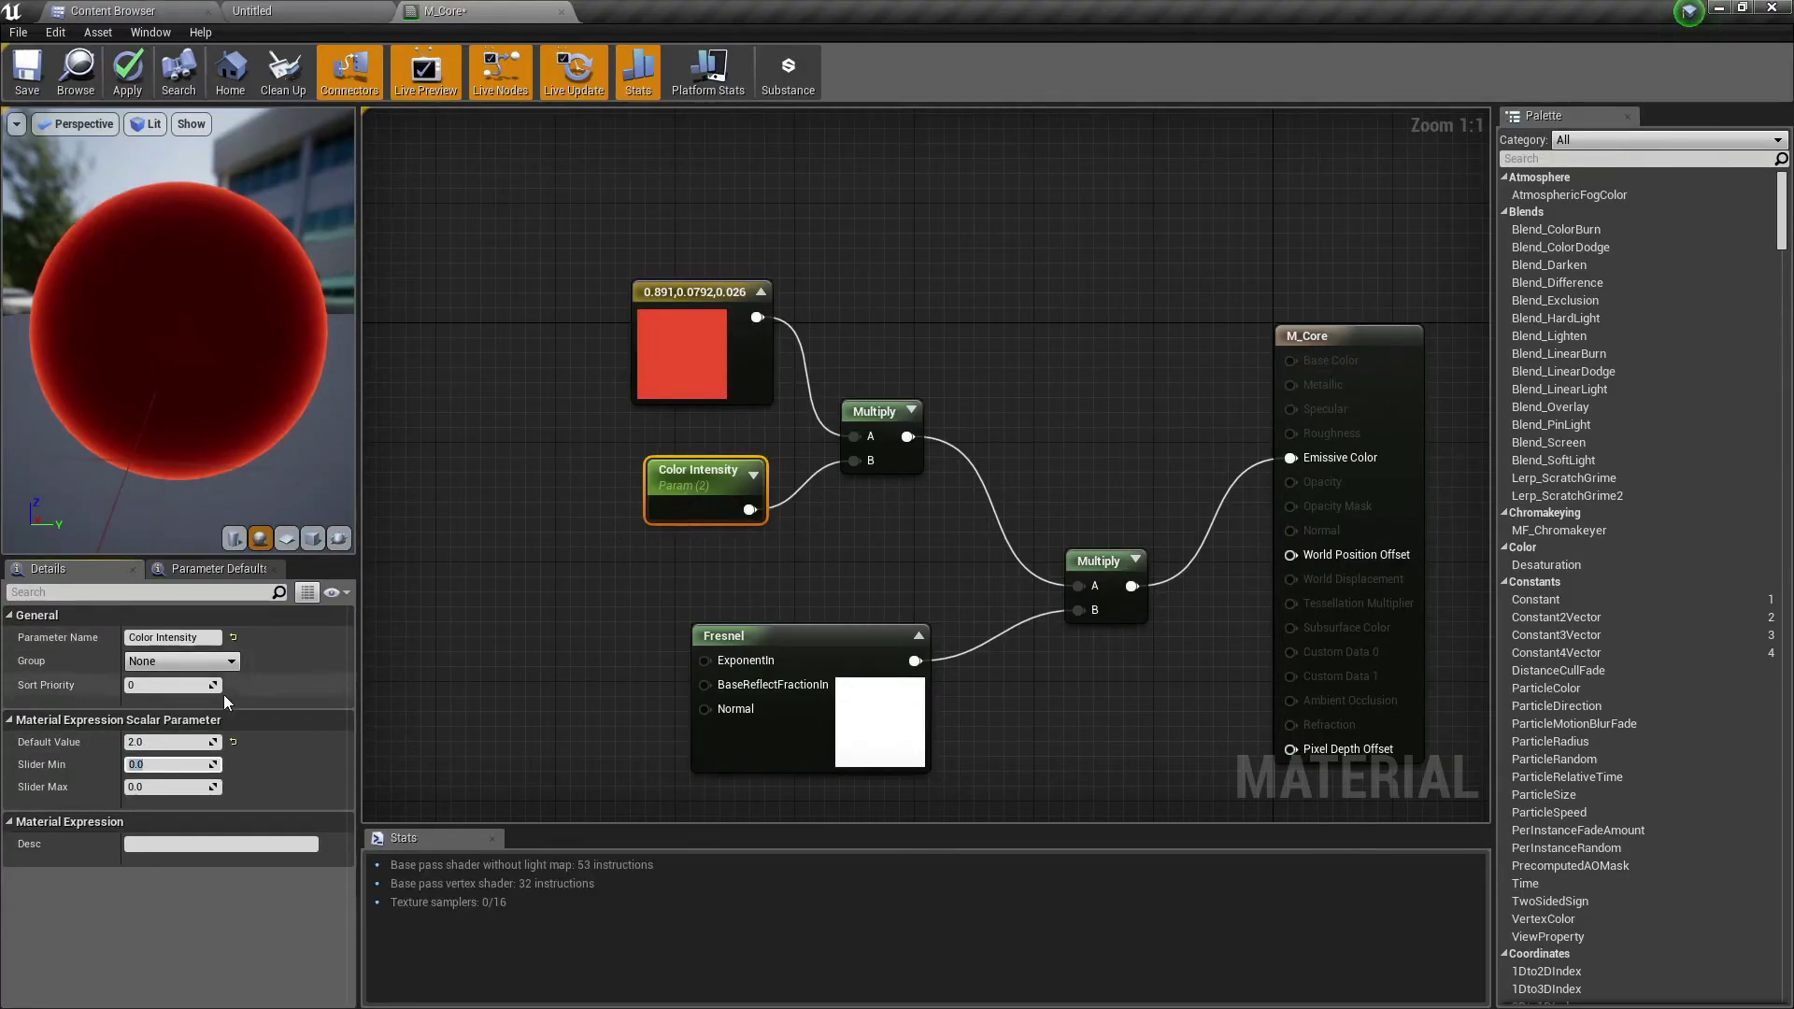
pyautogui.click(165, 741)
pyautogui.write('1')
pyautogui.press('Tab')
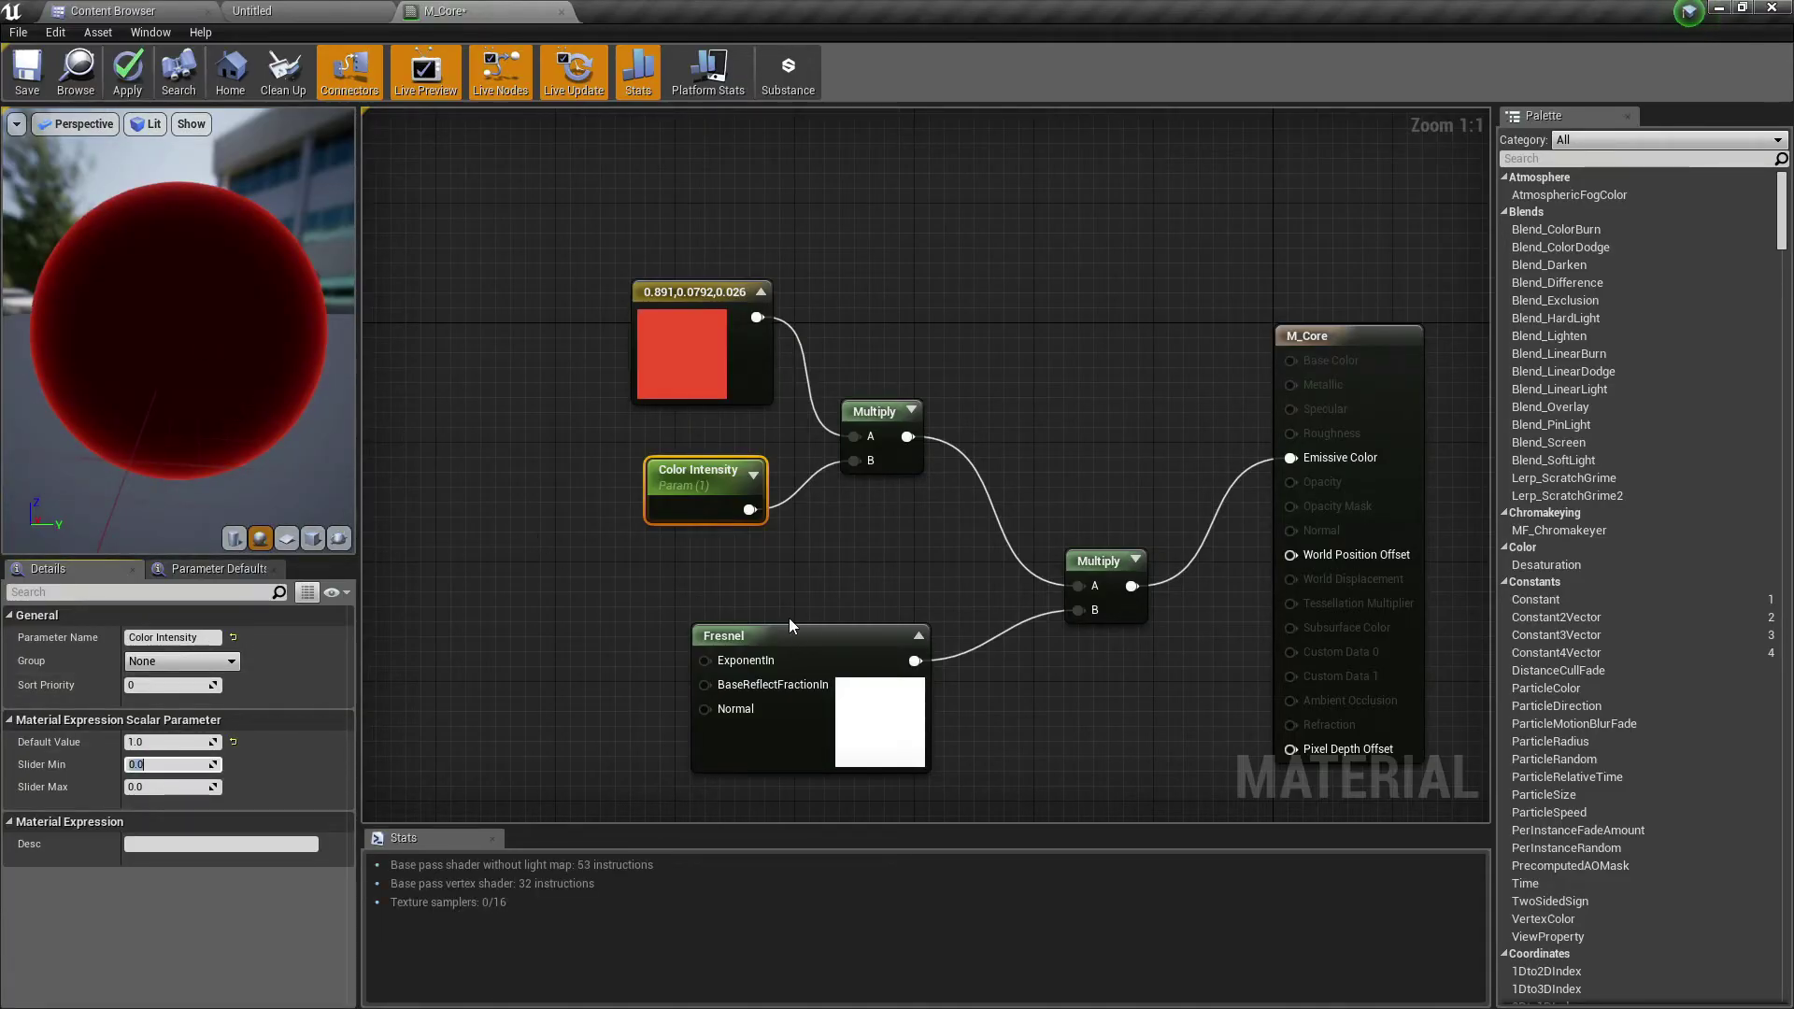
pyautogui.click(831, 634)
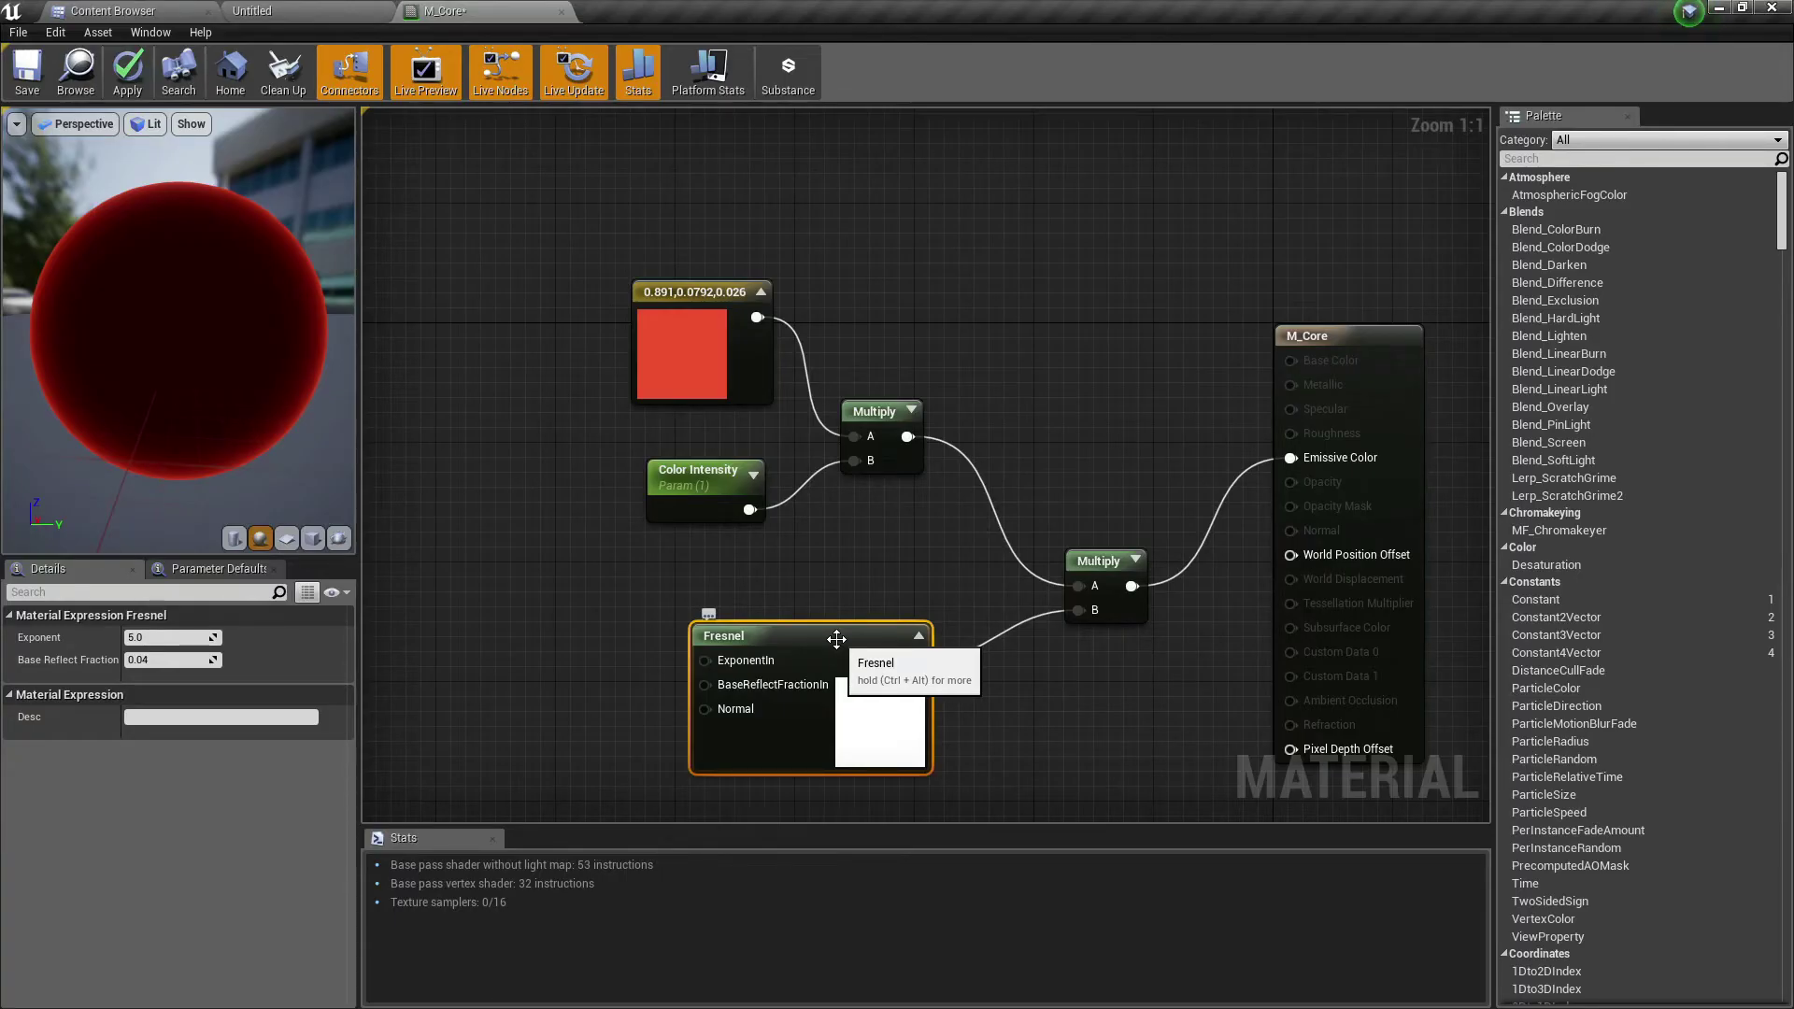
# Step: Add a FresnelExpo scalar parameter and wire it into the Fresnel node's ExponentIn
pyautogui.click(547, 616)
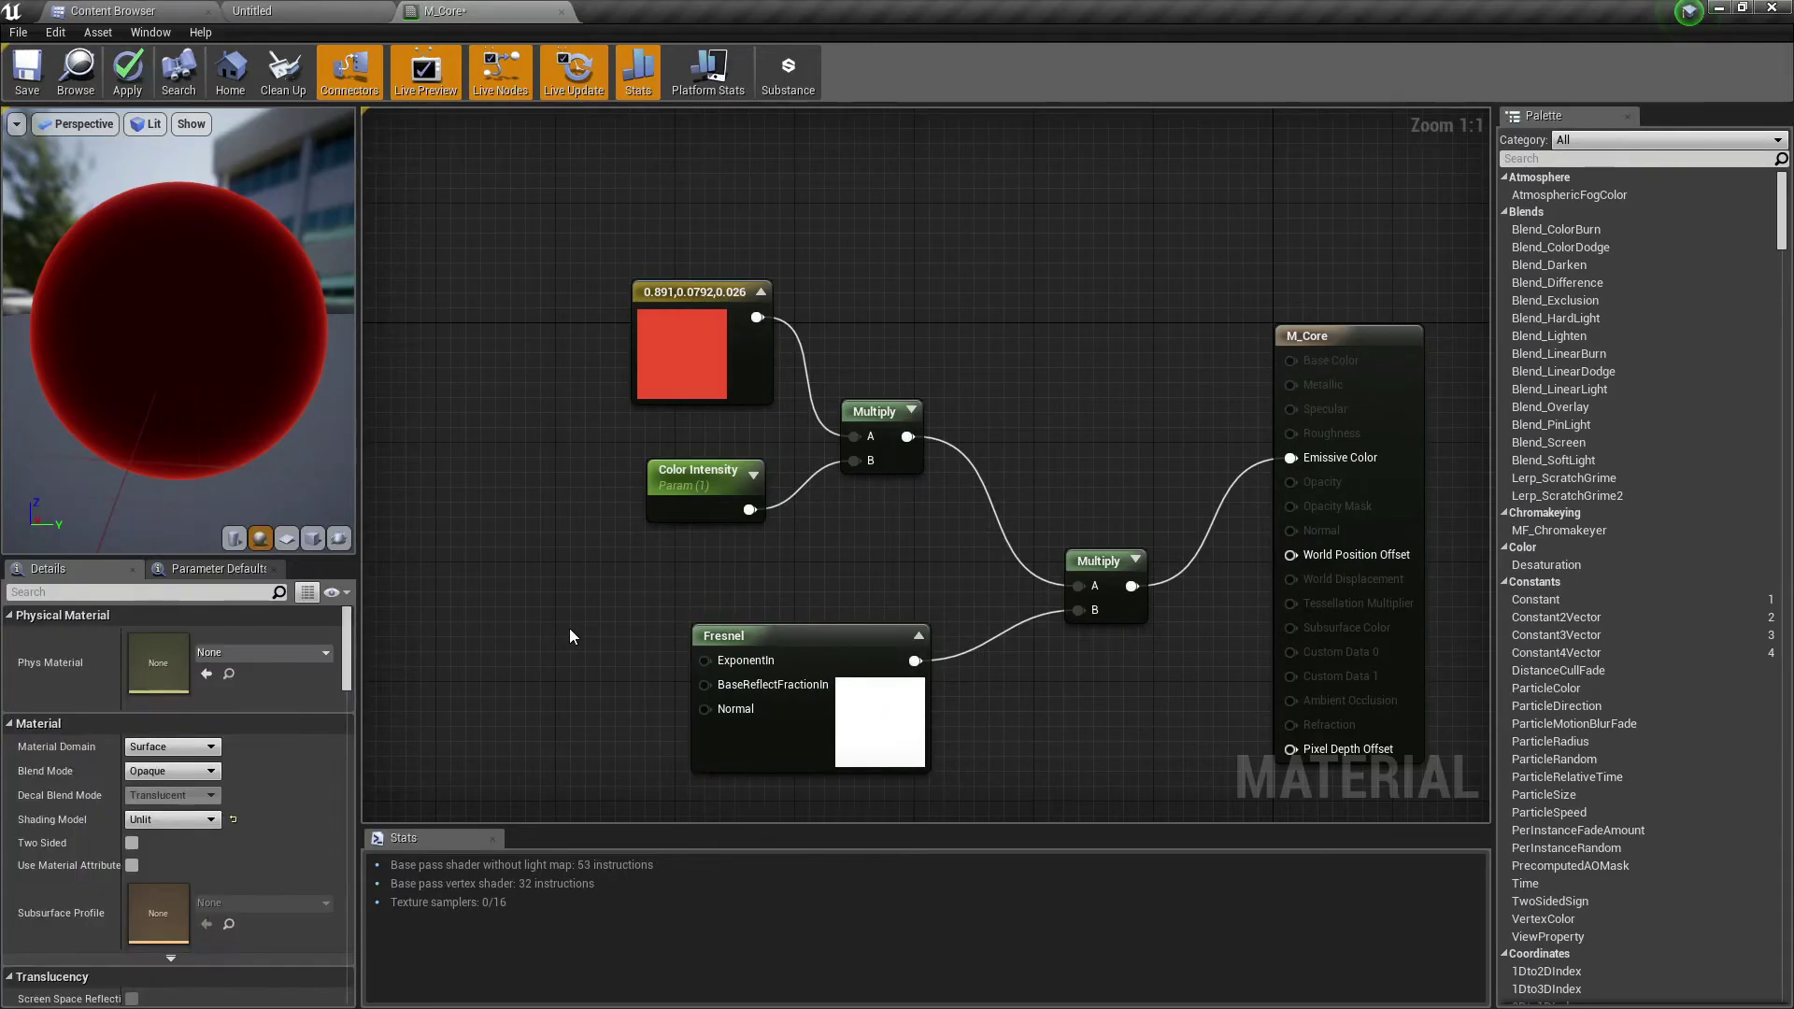
pyautogui.click(497, 631)
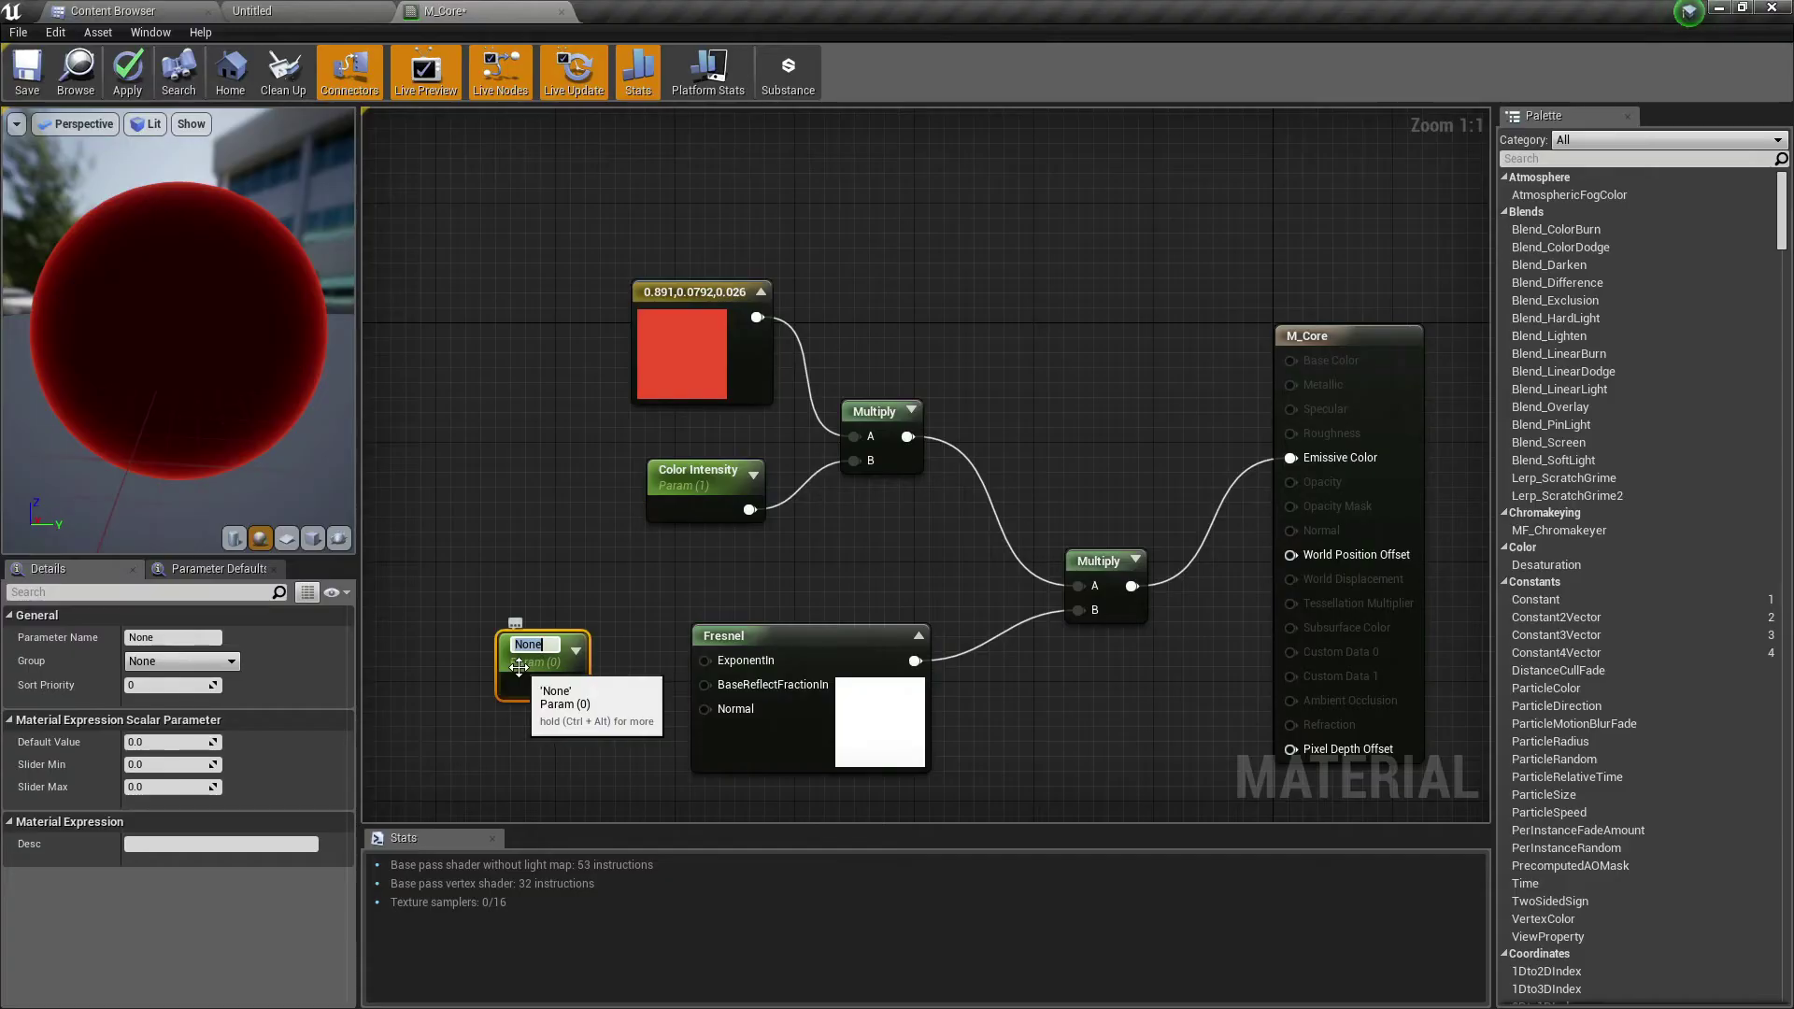
pyautogui.write('FresnelExpo')
pyautogui.press('Return')
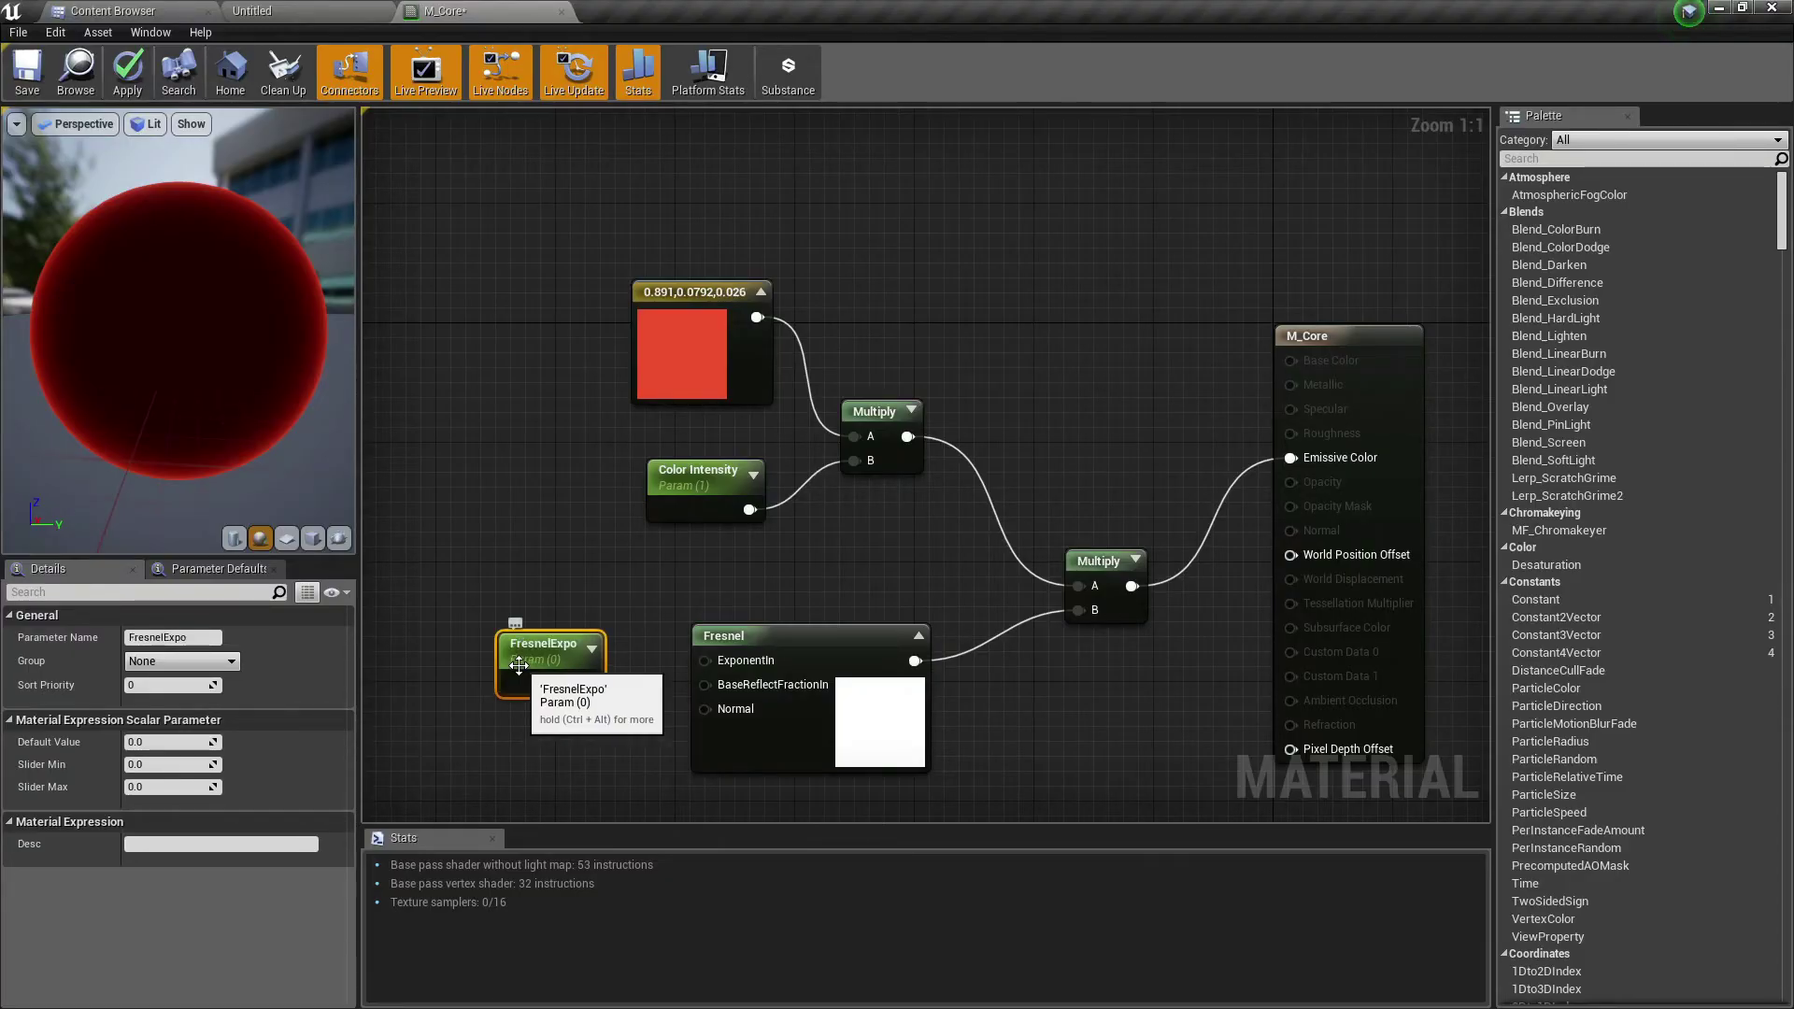
pyautogui.moveTo(588, 682); pyautogui.dragTo(705, 661)
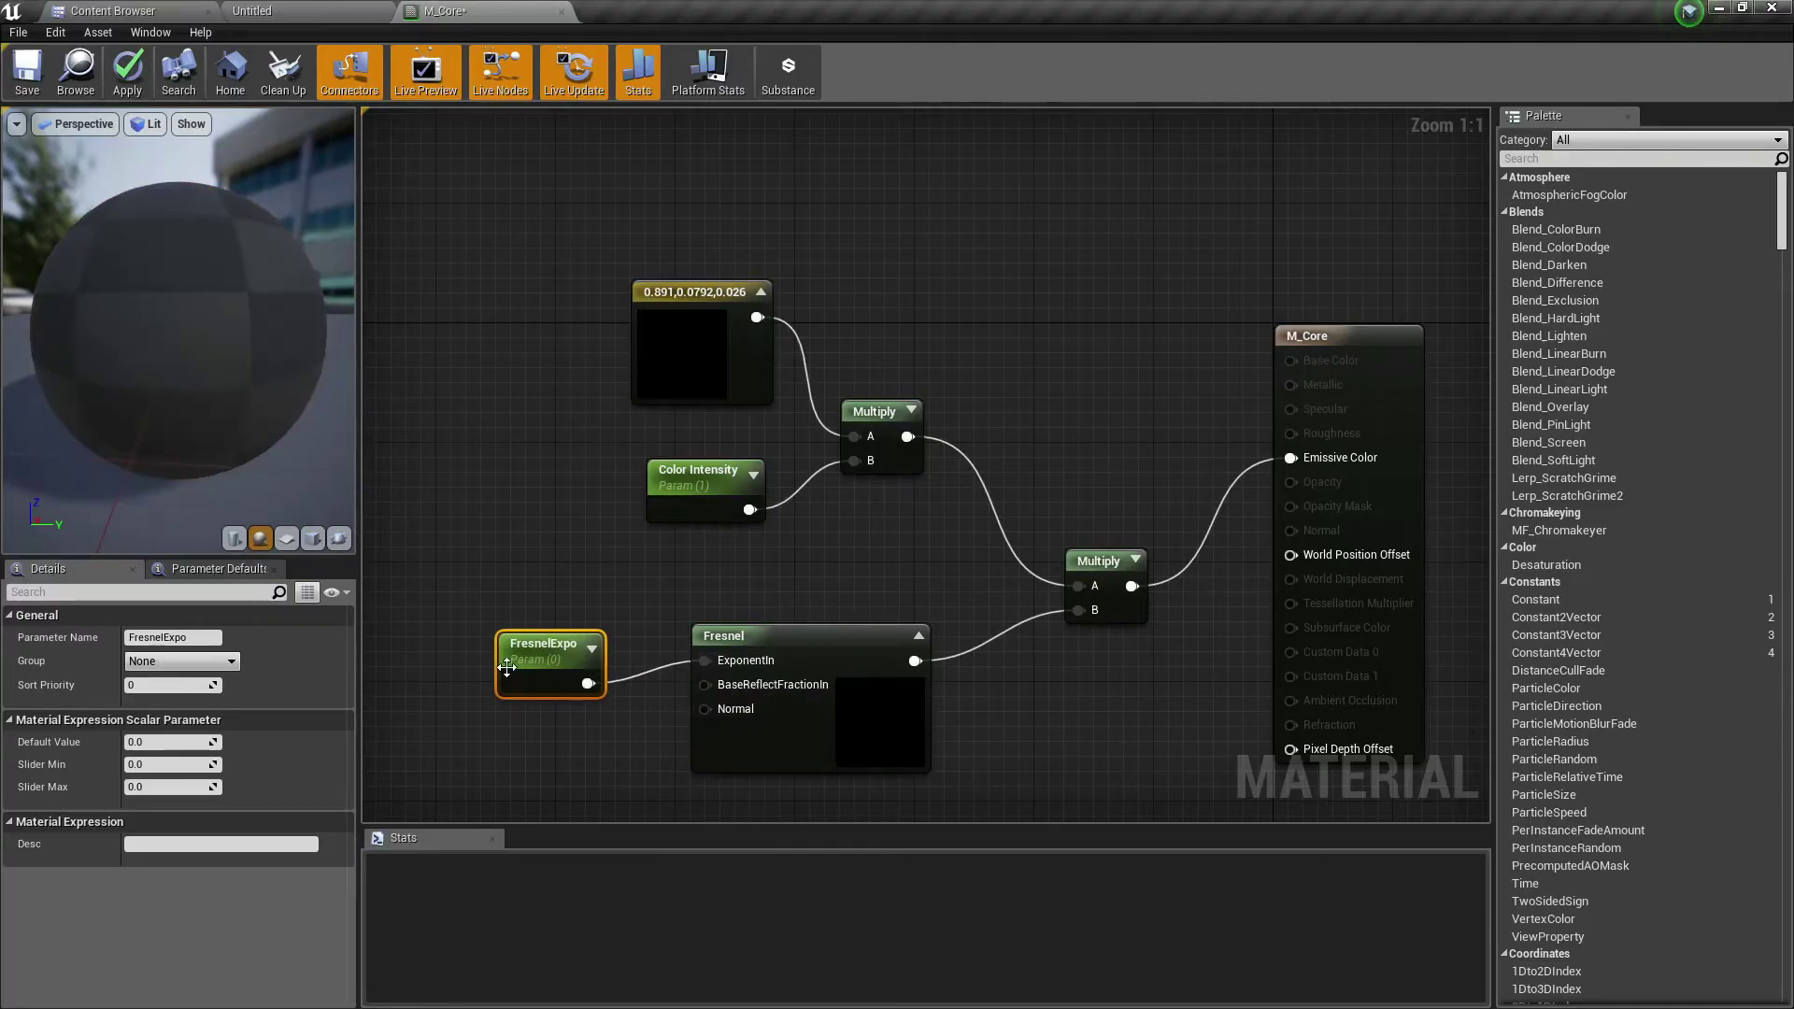
pyautogui.moveTo(552, 683); pyautogui.dragTo(560, 643)
# Step: Add a FresnelRef scalar parameter wired to BaseReflectFractionIn, placed below FresnelExpo
pyautogui.click(803, 689)
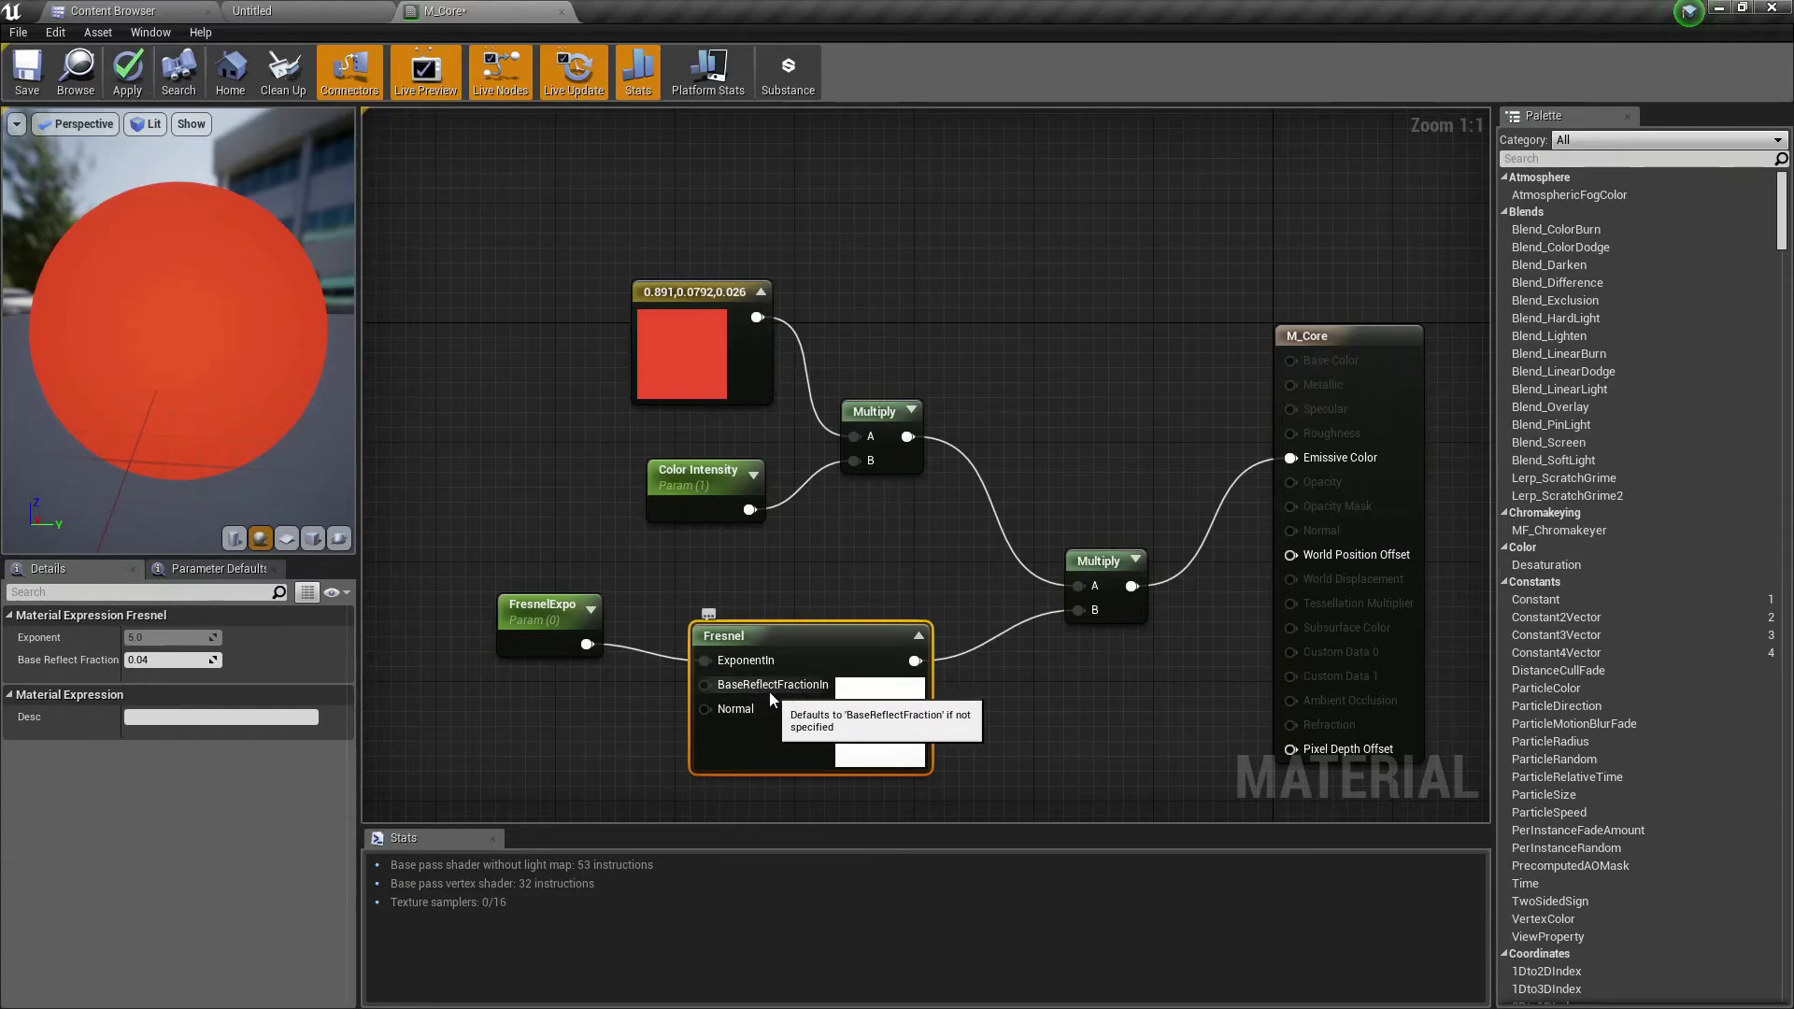
pyautogui.click(500, 710)
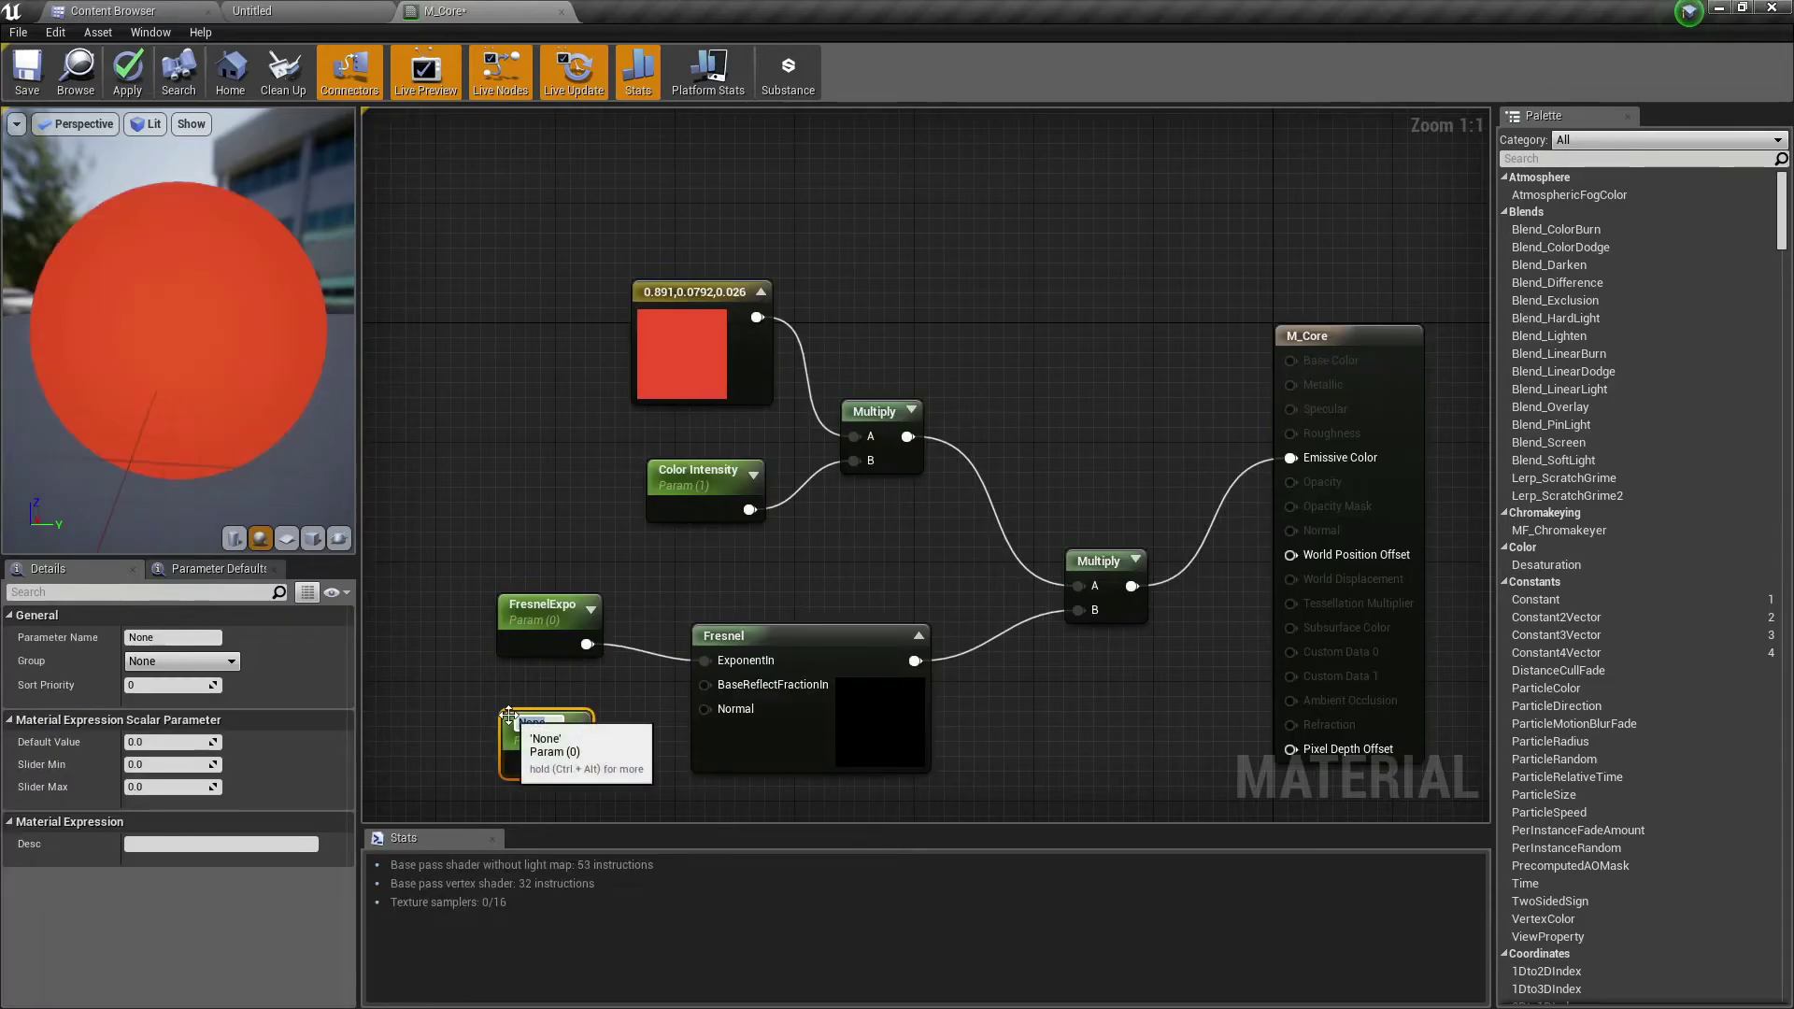
pyautogui.write('FresnelRef')
pyautogui.press('Return')
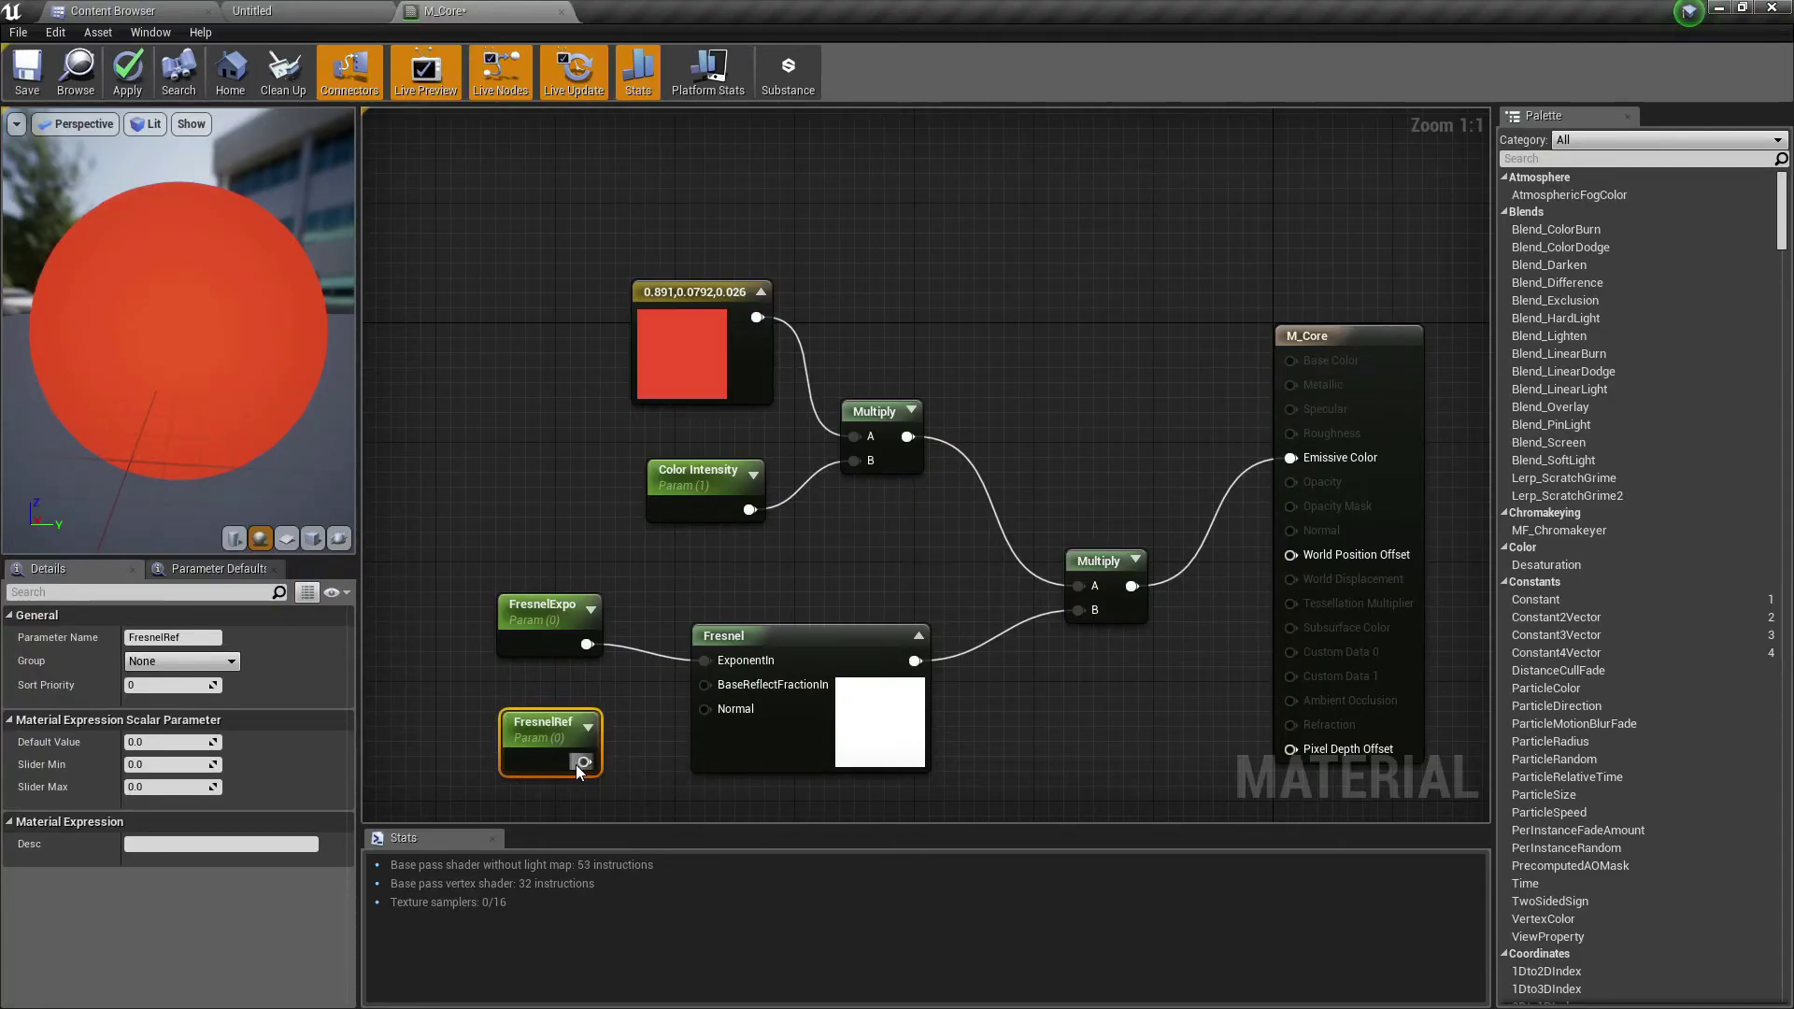
pyautogui.moveTo(576, 765); pyautogui.dragTo(705, 686)
pyautogui.moveTo(529, 740); pyautogui.dragTo(542, 704)
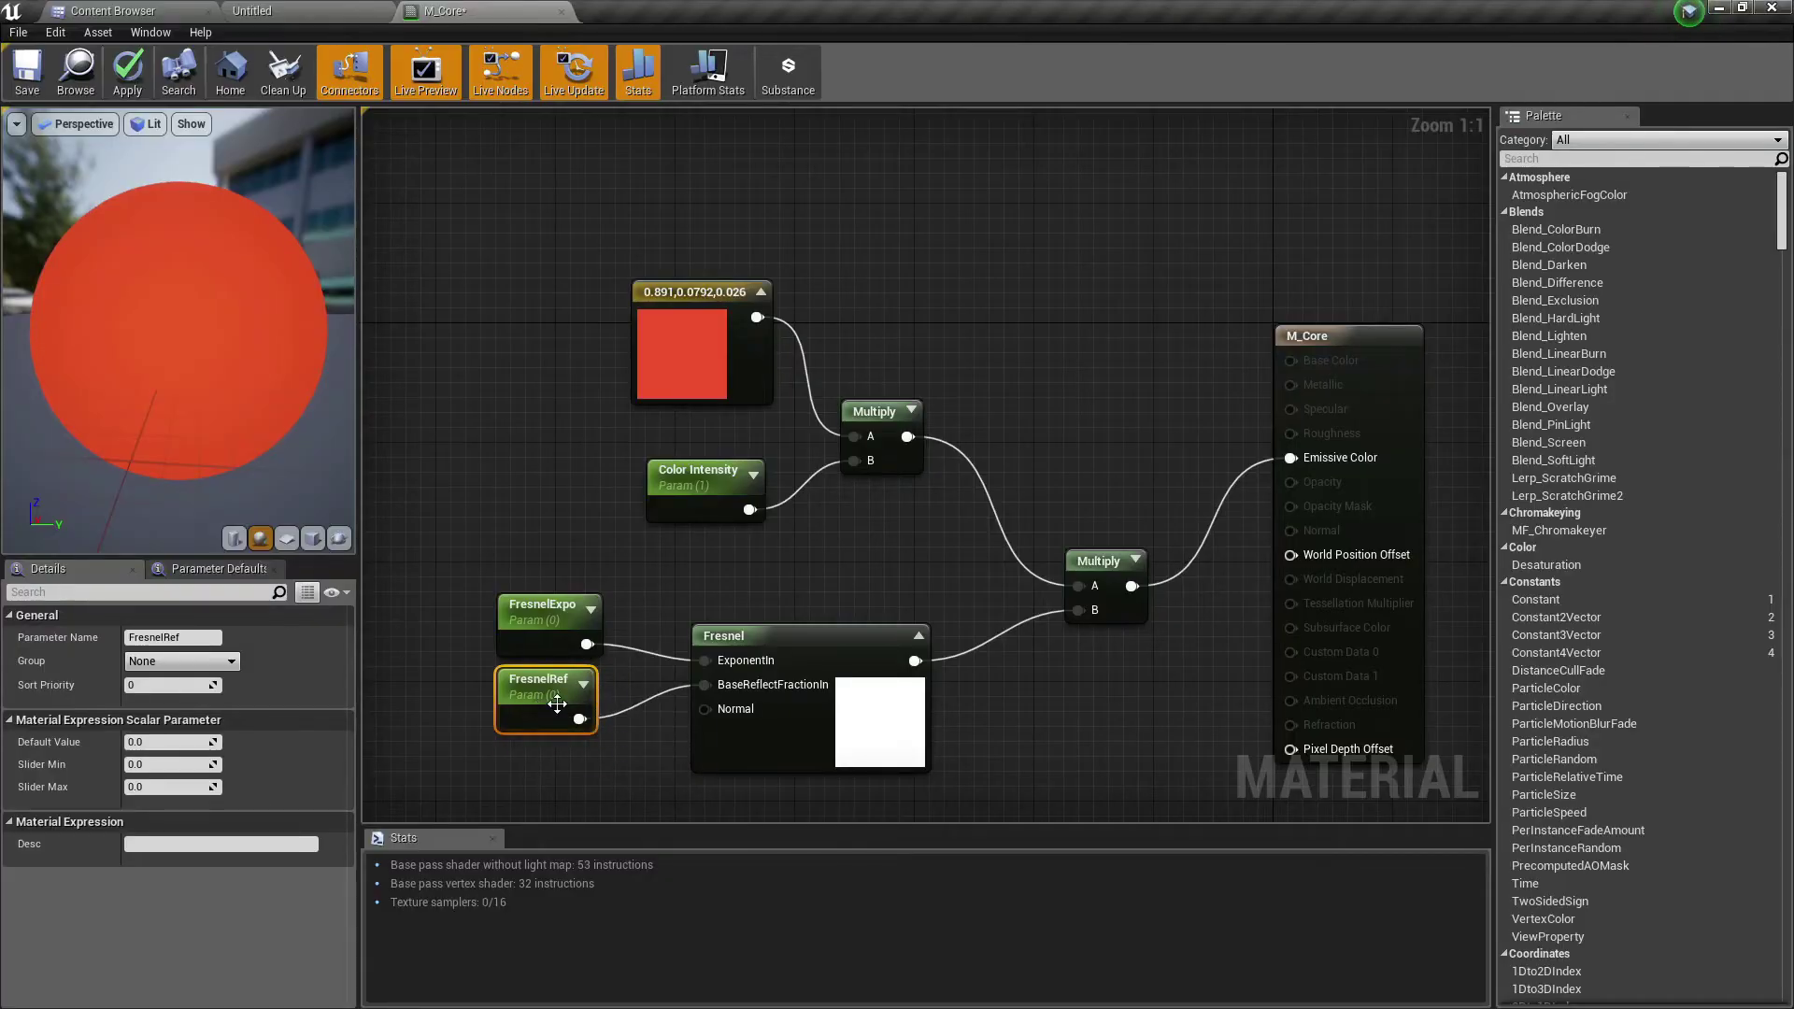
# Step: Set the Color Intensity parameter's Default Value to 0
pyautogui.click(738, 510)
pyautogui.click(166, 741)
pyautogui.write('0')
pyautogui.press('Return')
pyautogui.moveTo(524, 479); pyautogui.dragTo(525, 415, button='right')
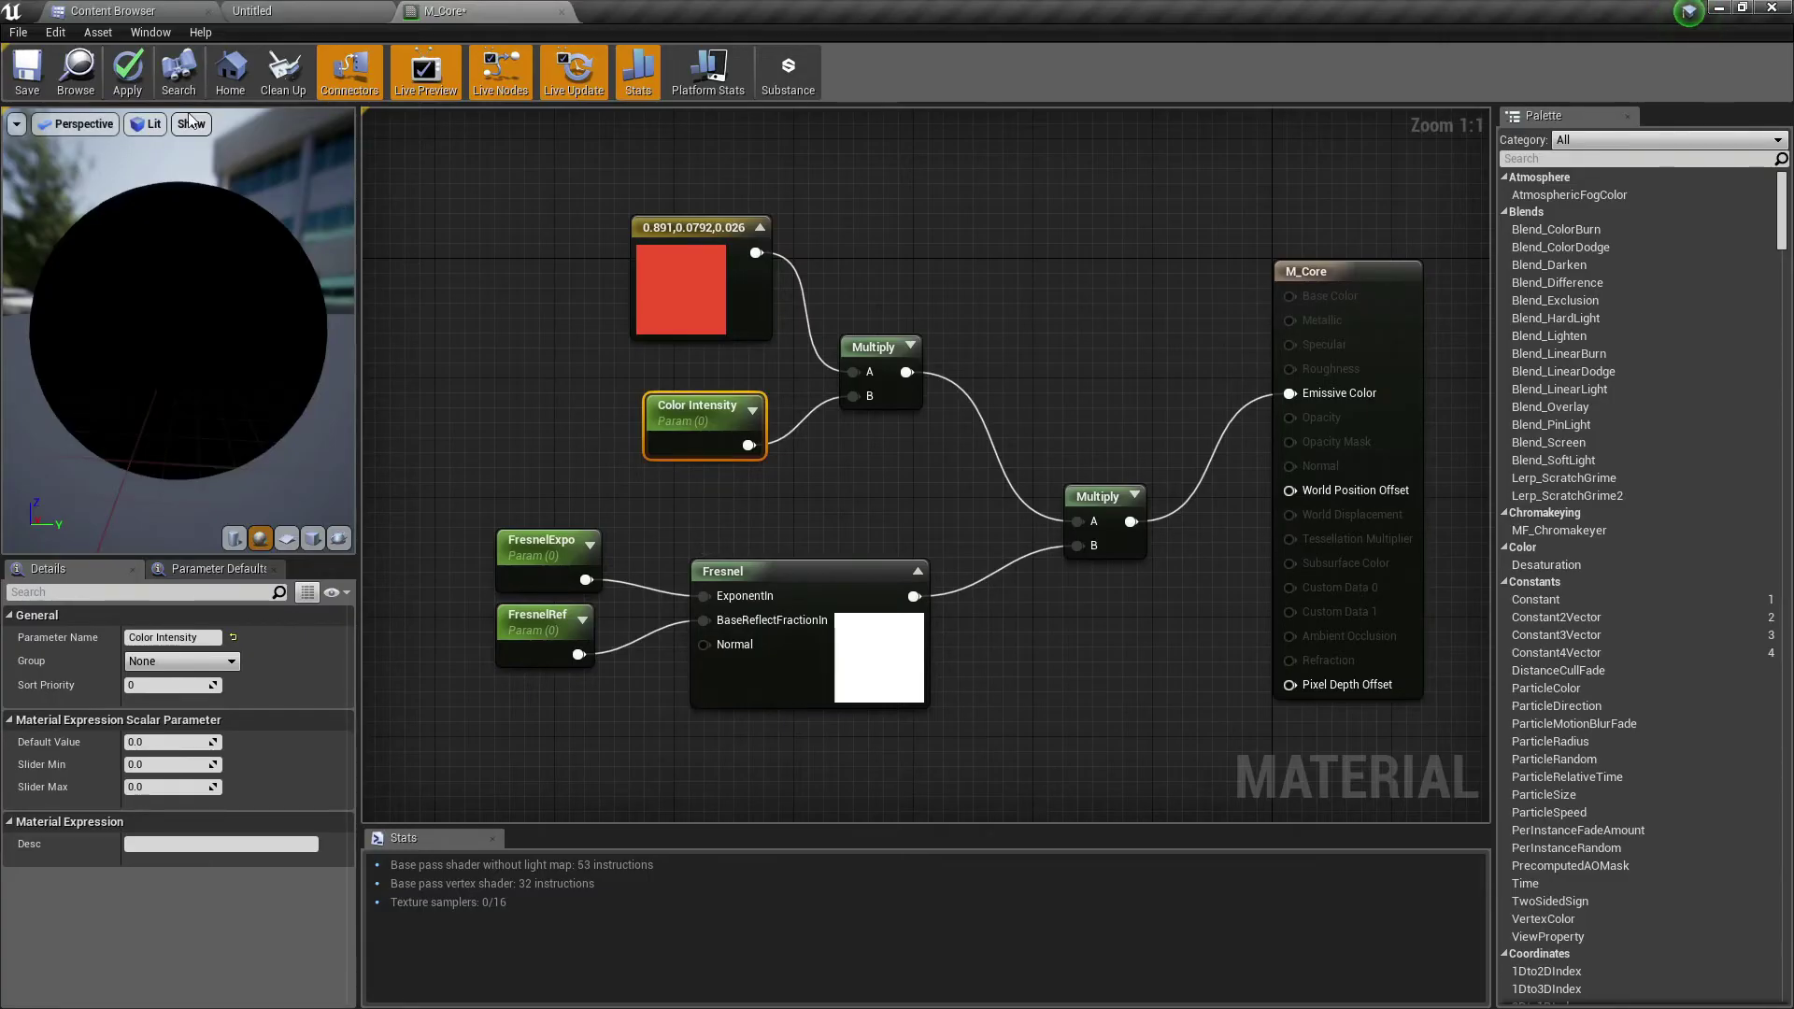
# Step: Apply the M_Core changes and open M_Core_Inst from the Content Browser, docked in the main window
pyautogui.click(127, 71)
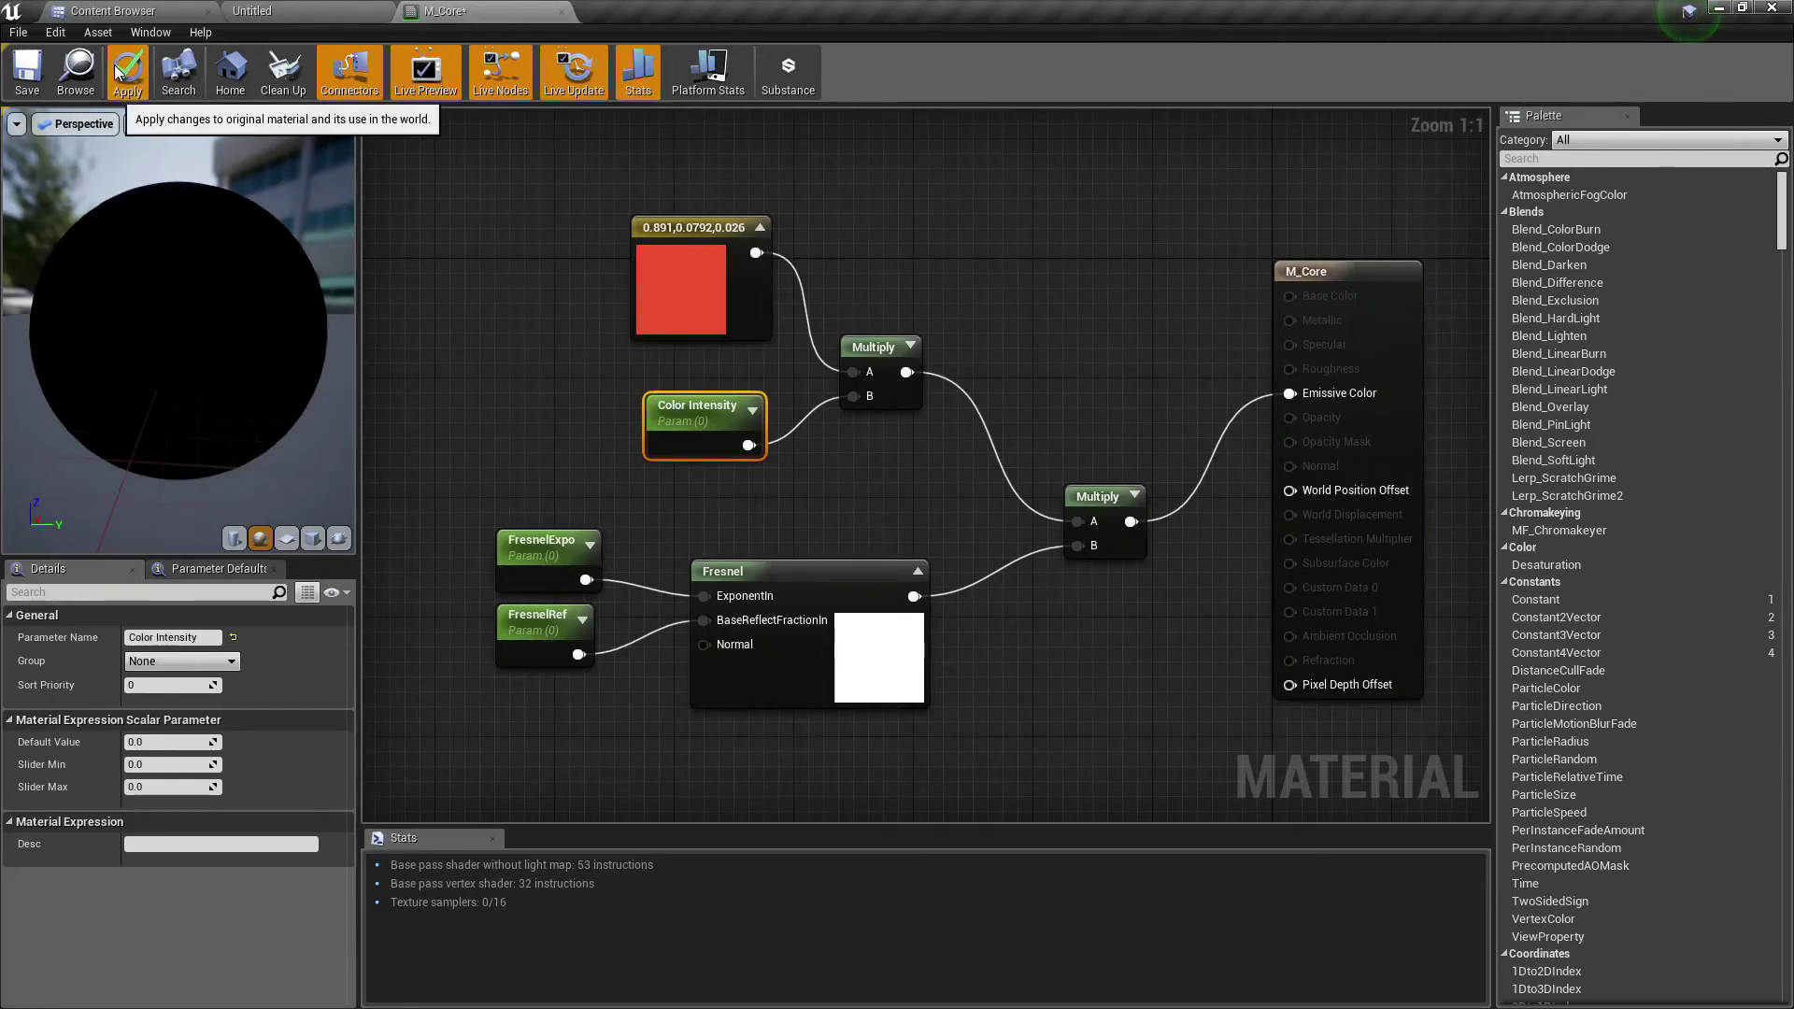
pyautogui.click(280, 11)
pyautogui.click(445, 10)
pyautogui.click(53, 9)
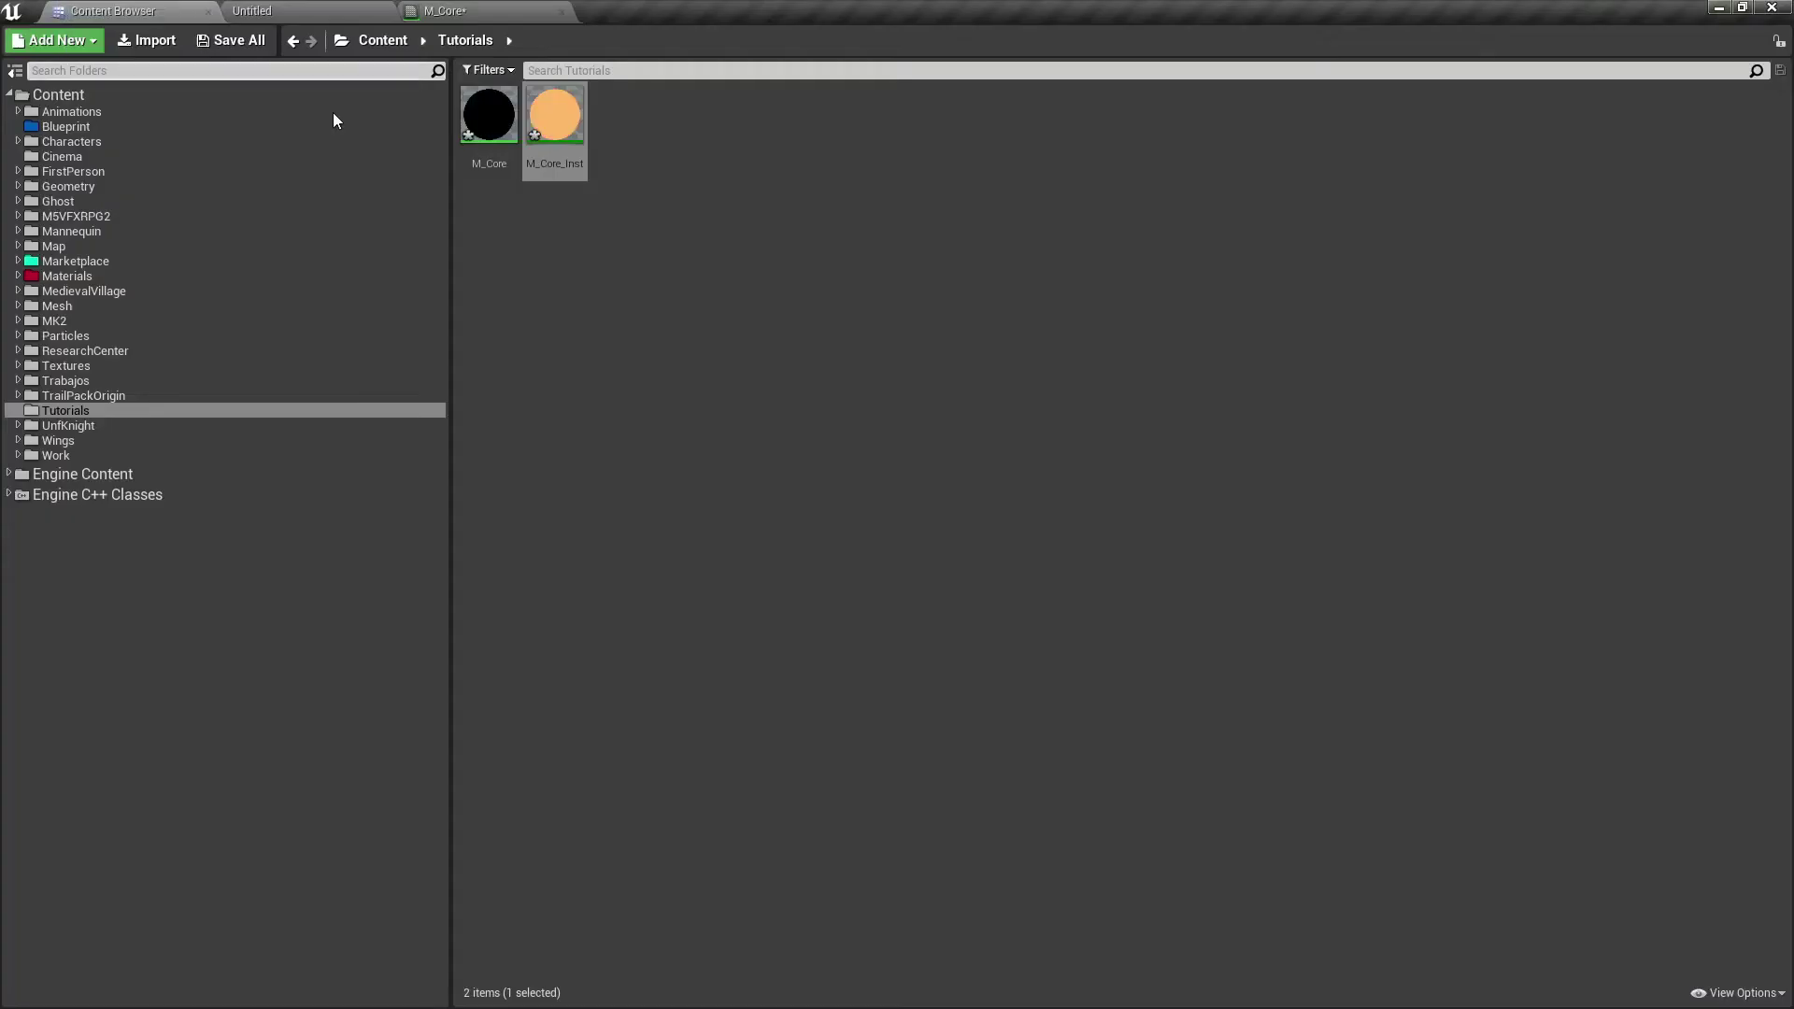
pyautogui.click(622, 188)
pyautogui.click(557, 119)
pyautogui.doubleClick(558, 120)
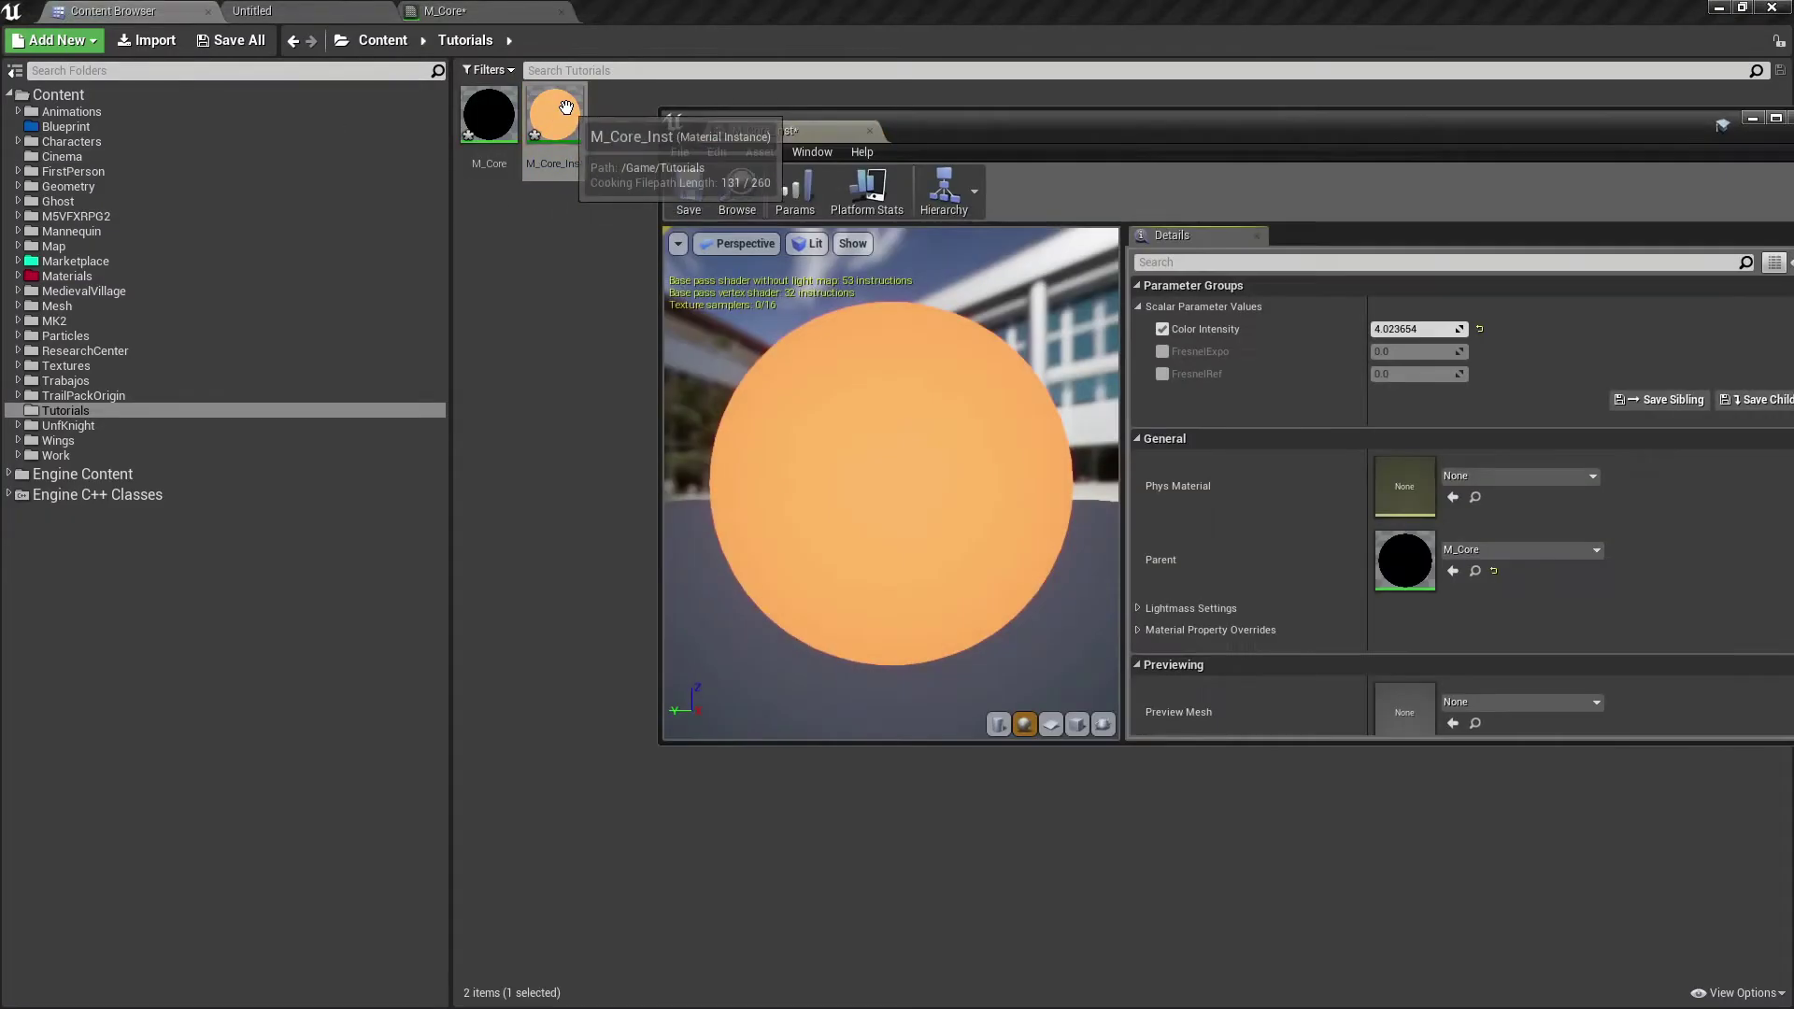
pyautogui.moveTo(781, 120); pyautogui.dragTo(654, 11)
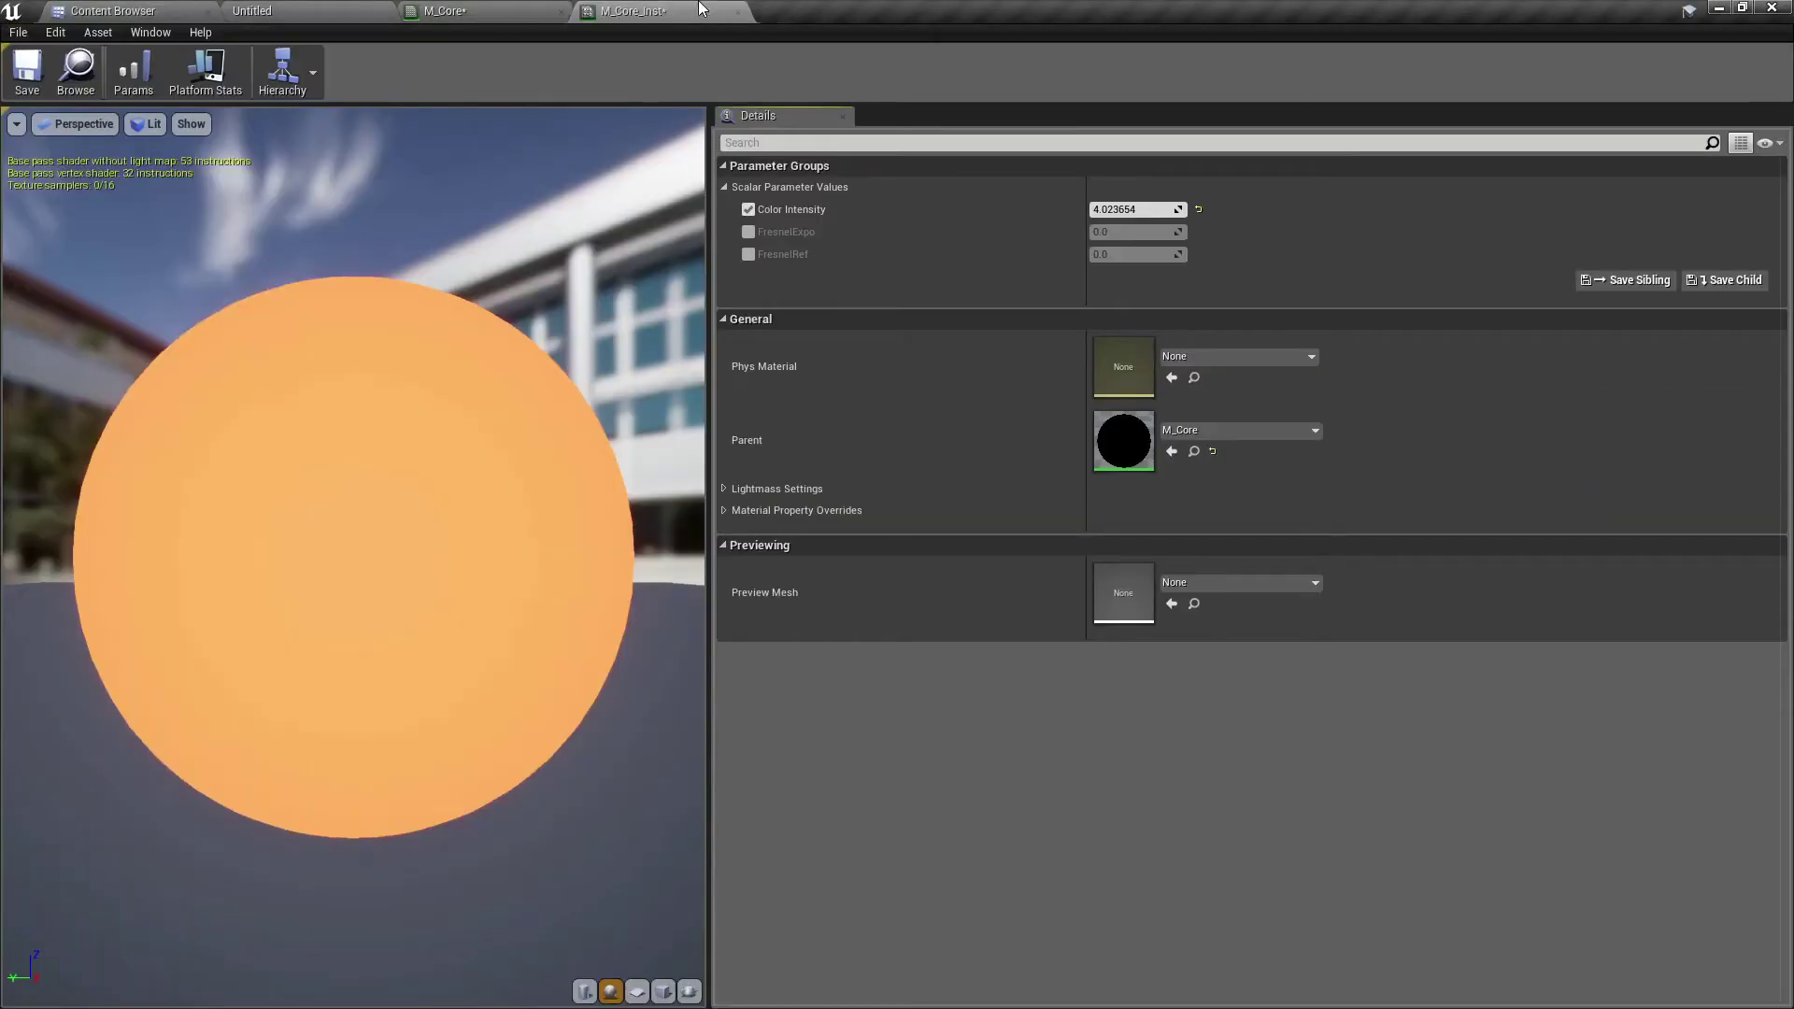
# Step: Enable the FresnelExpo and FresnelRef overrides and set Color Intensity to 1.0
pyautogui.click(747, 232)
pyautogui.click(747, 254)
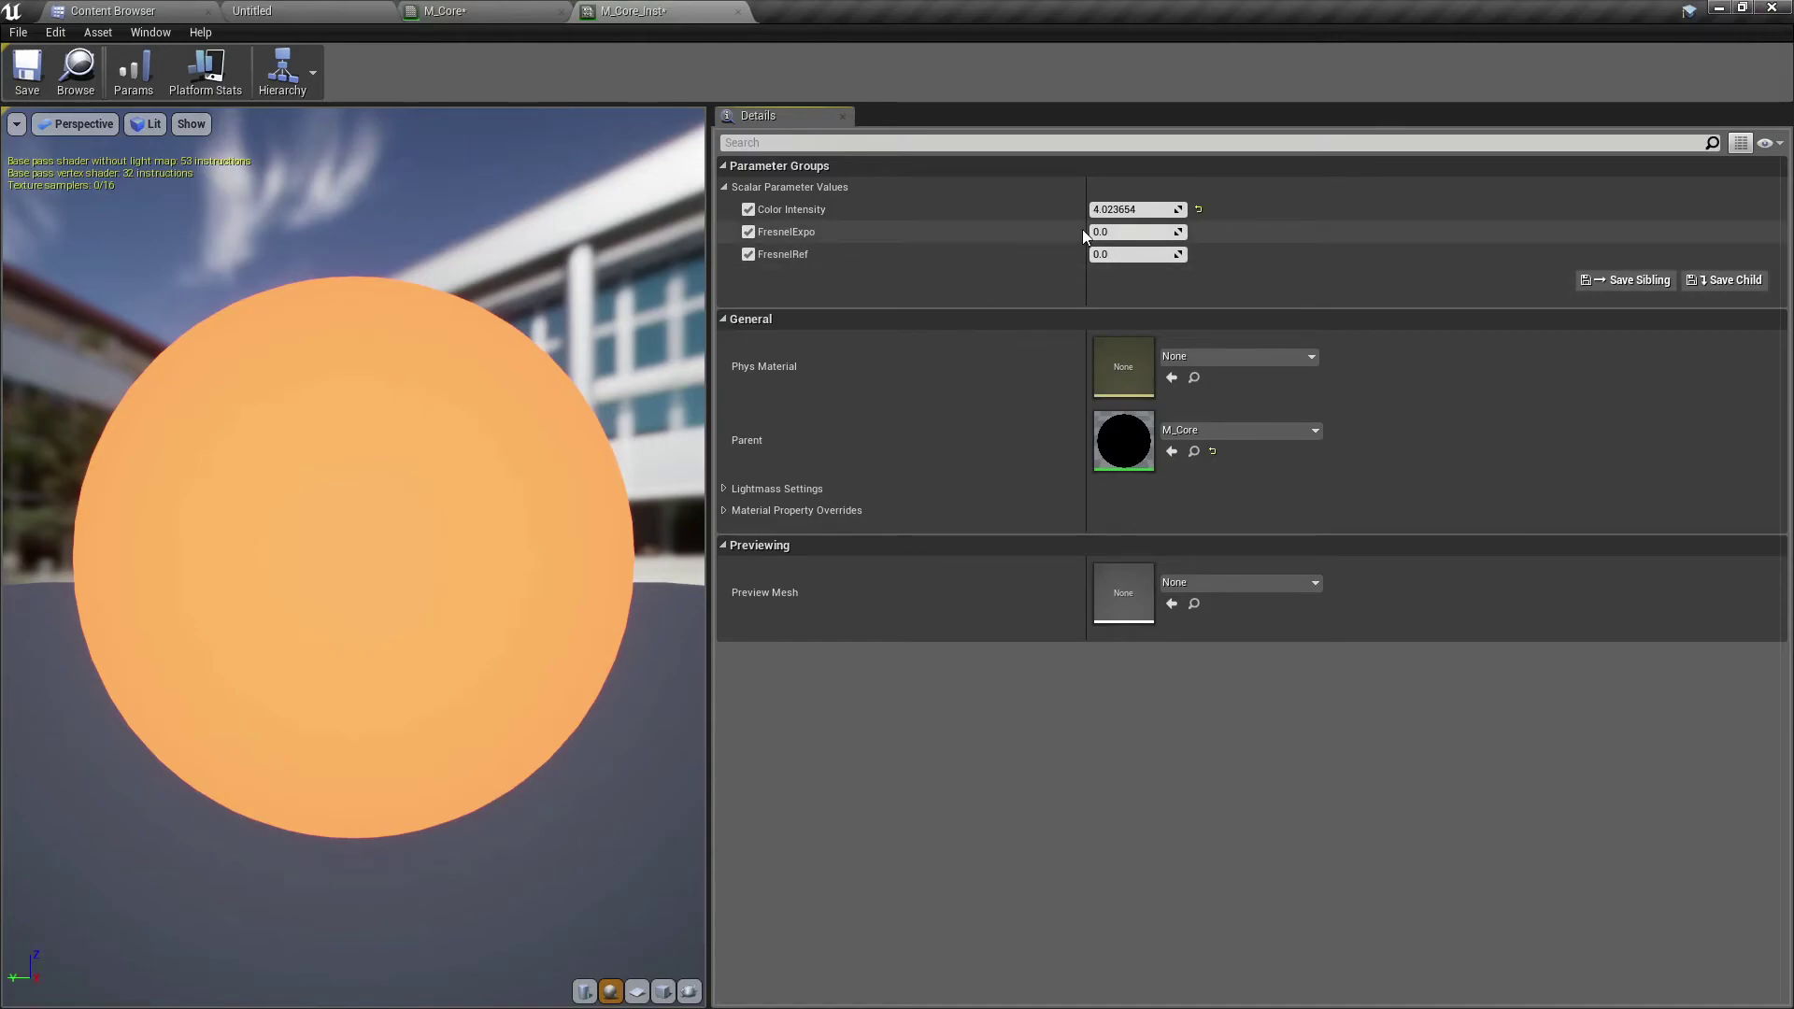
pyautogui.click(1126, 209)
pyautogui.write('1.0')
pyautogui.press('Return')
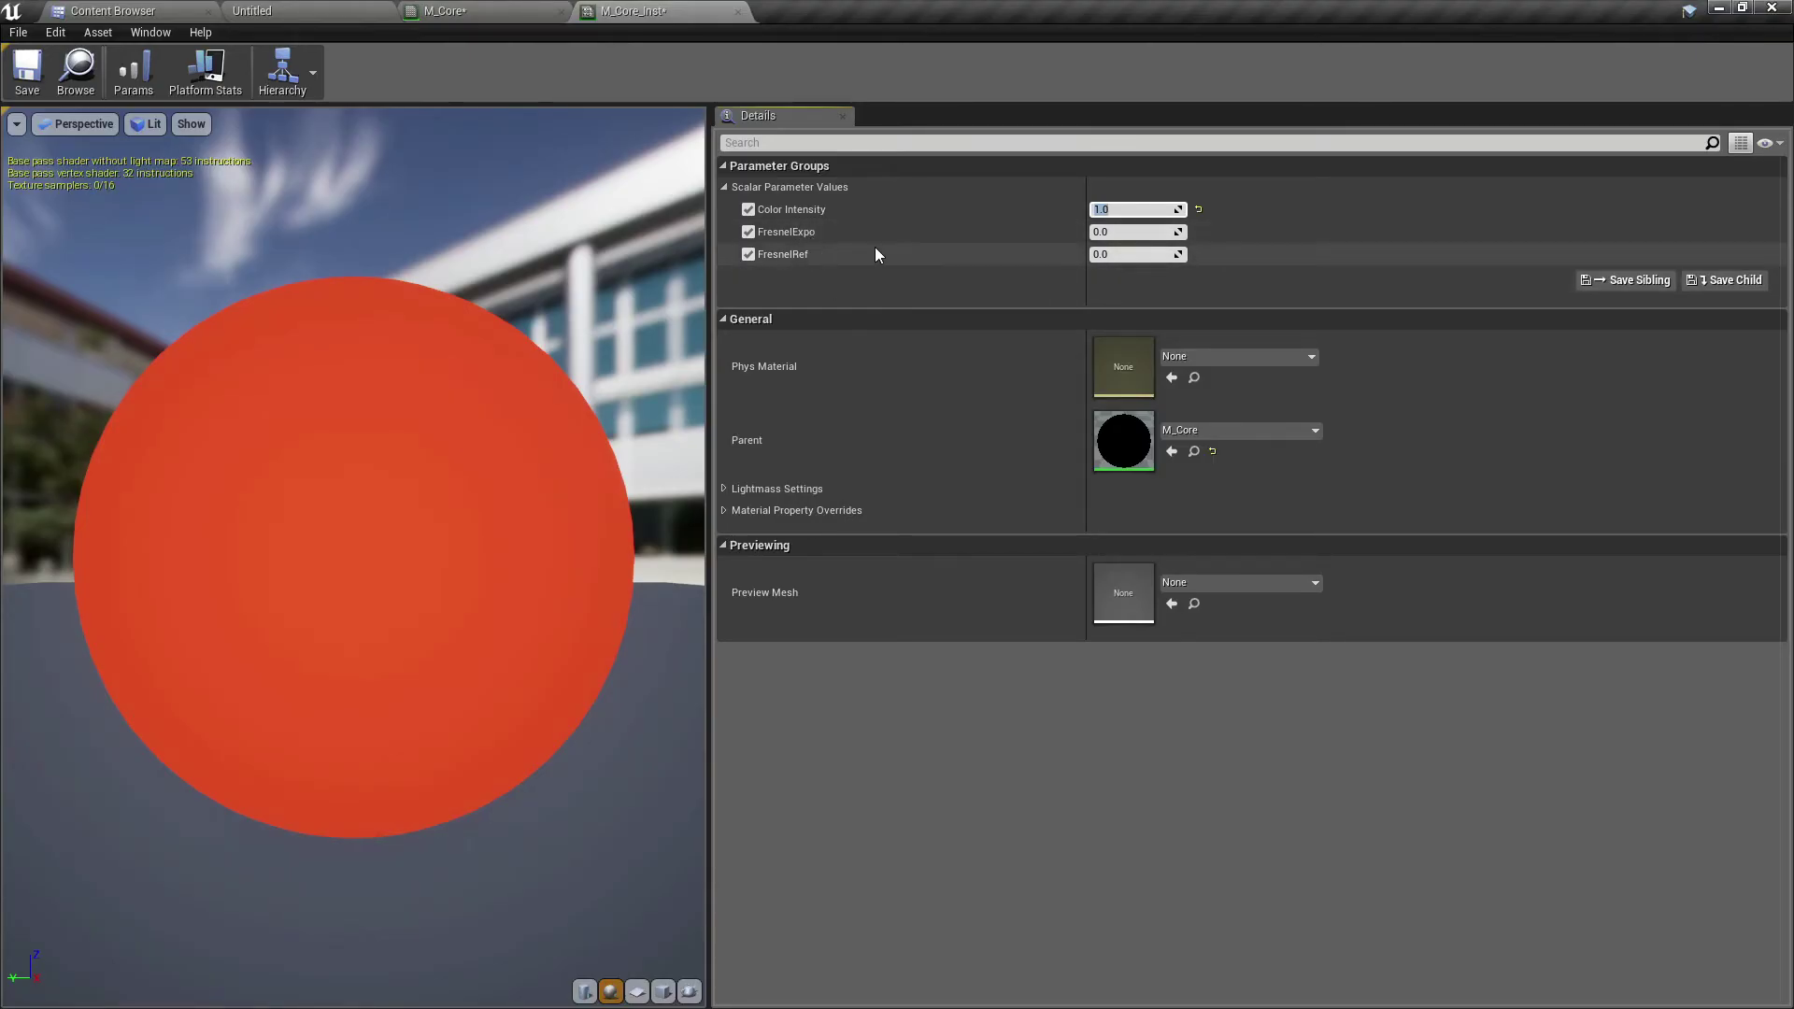
# Step: Try FresnelExpo values 1, 2, 3, 5 and 10, settling on 8
pyautogui.click(1116, 233)
pyautogui.write('1')
pyautogui.press('Return')
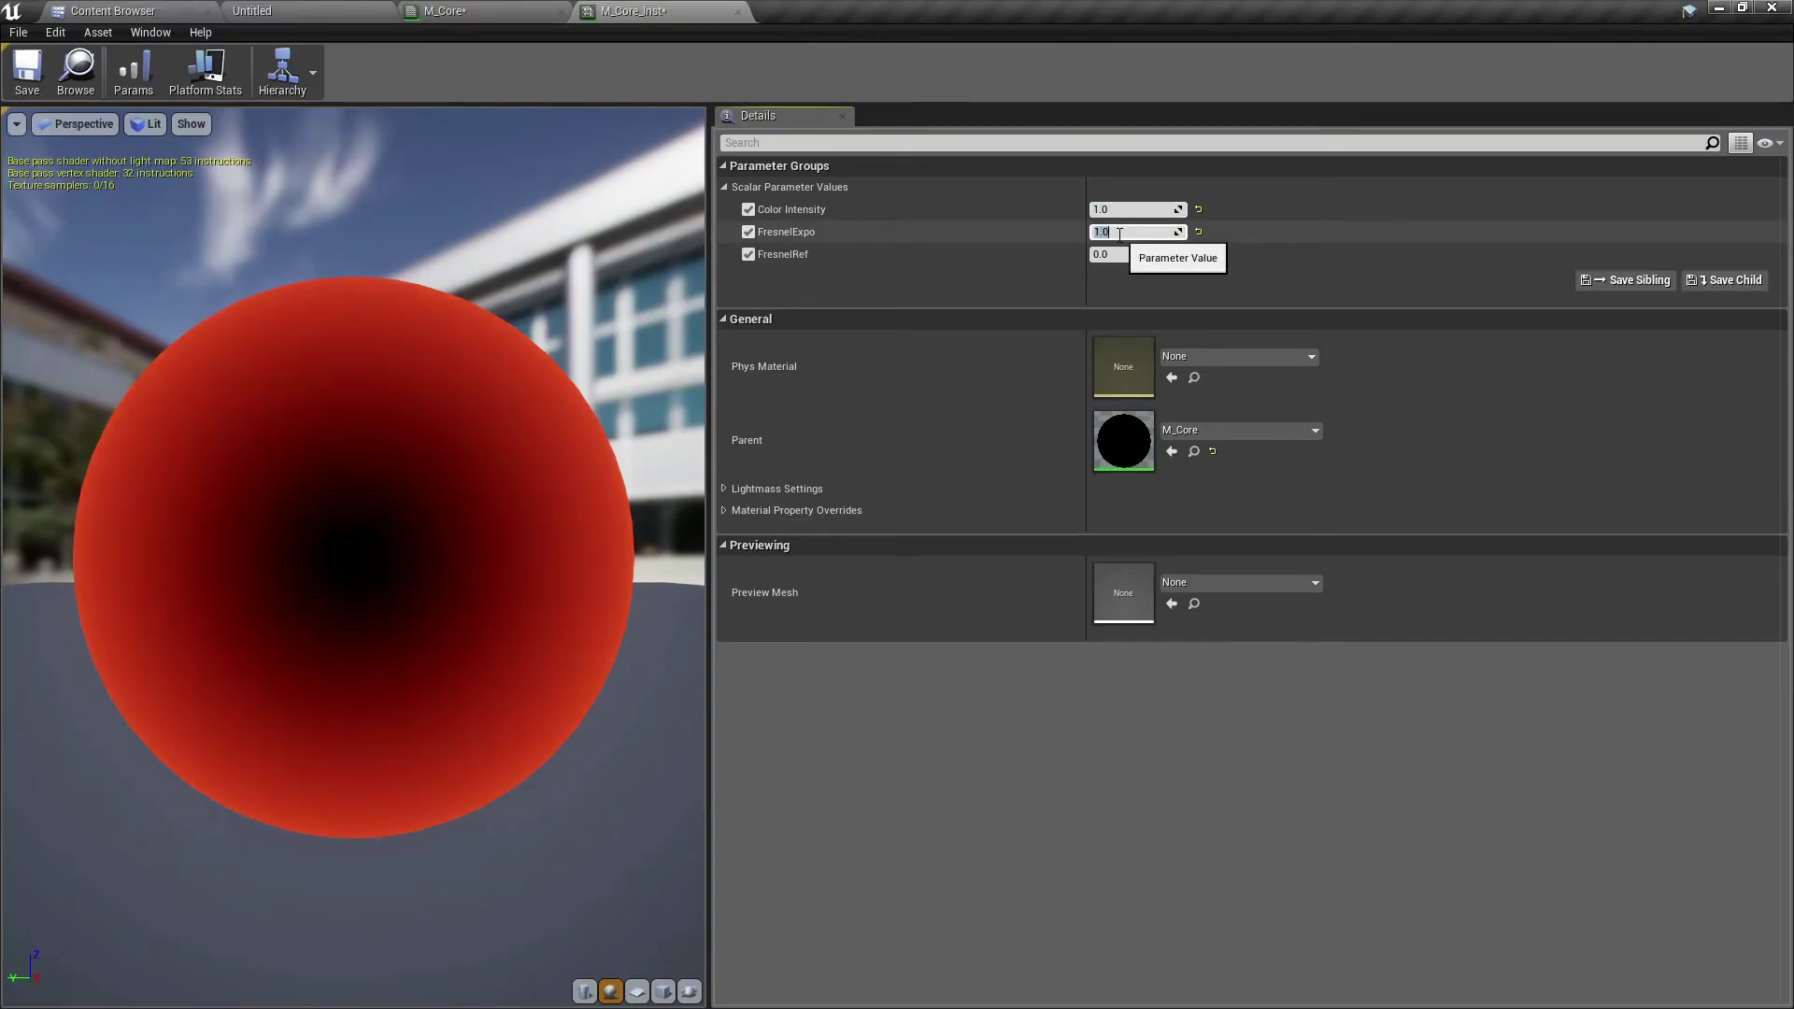
pyautogui.write('2')
pyautogui.press('Return')
pyautogui.write('3')
pyautogui.press('Return')
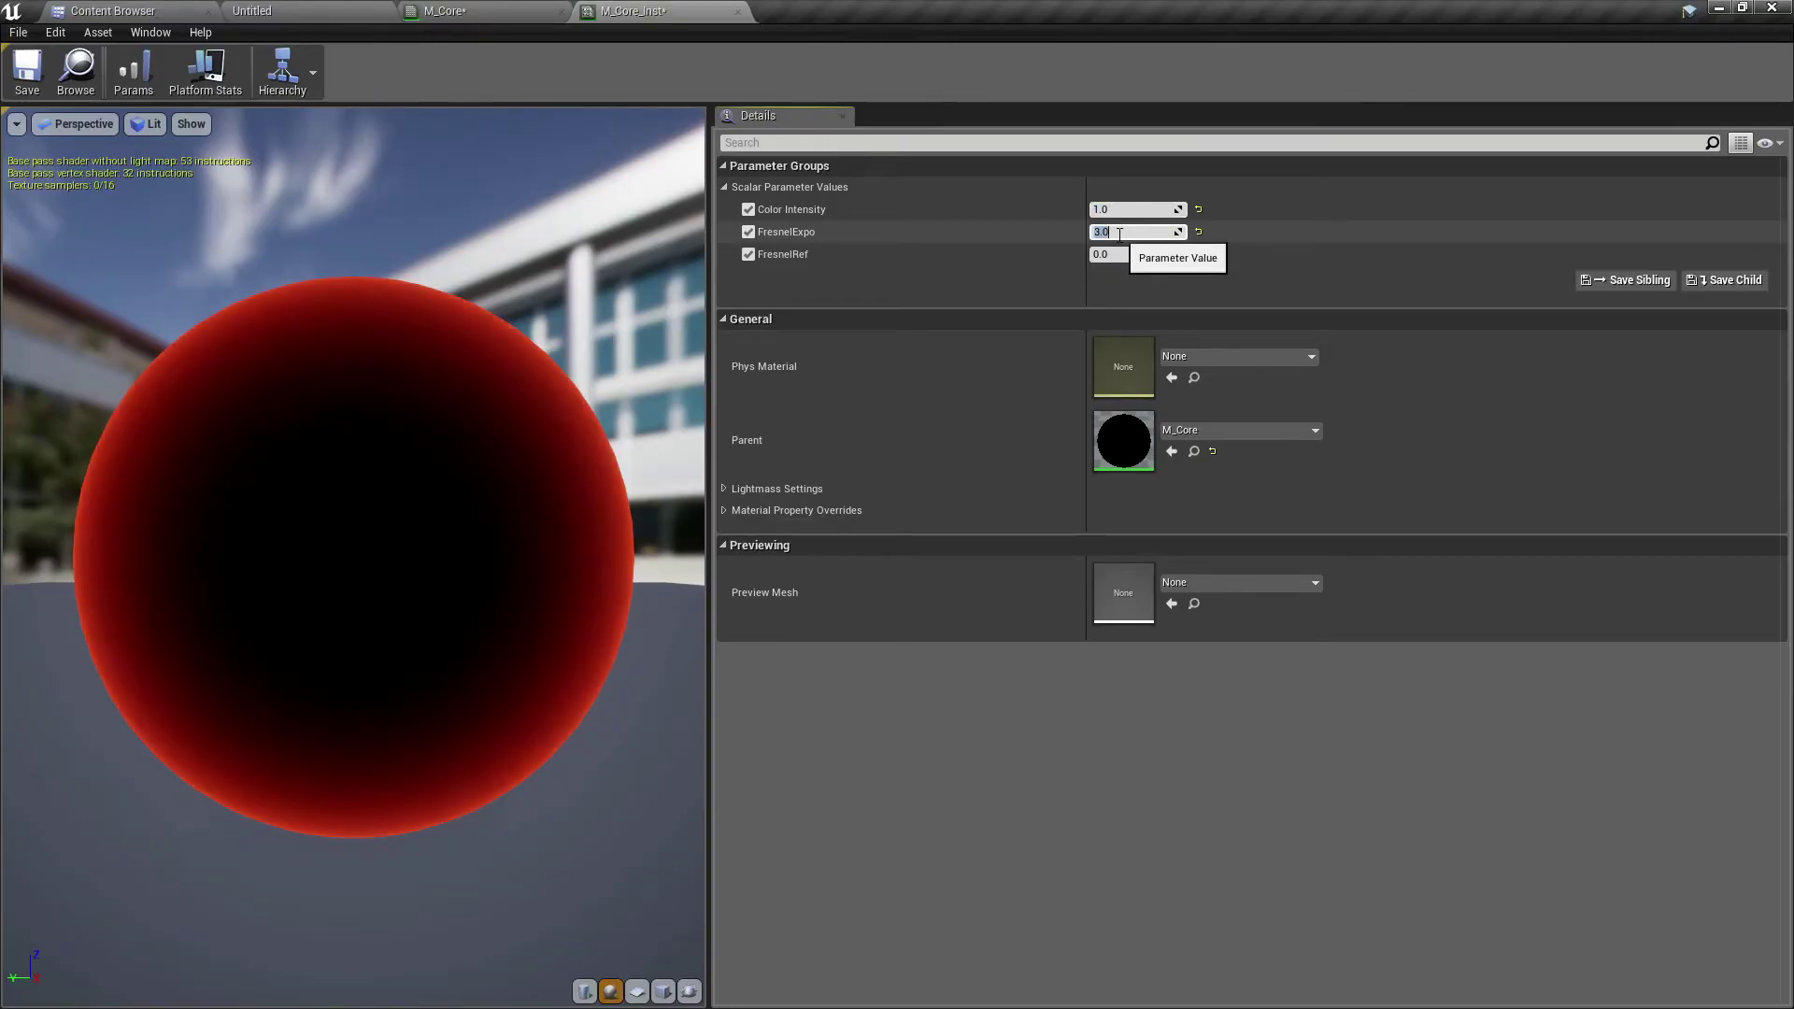
pyautogui.write('5')
pyautogui.press('Return')
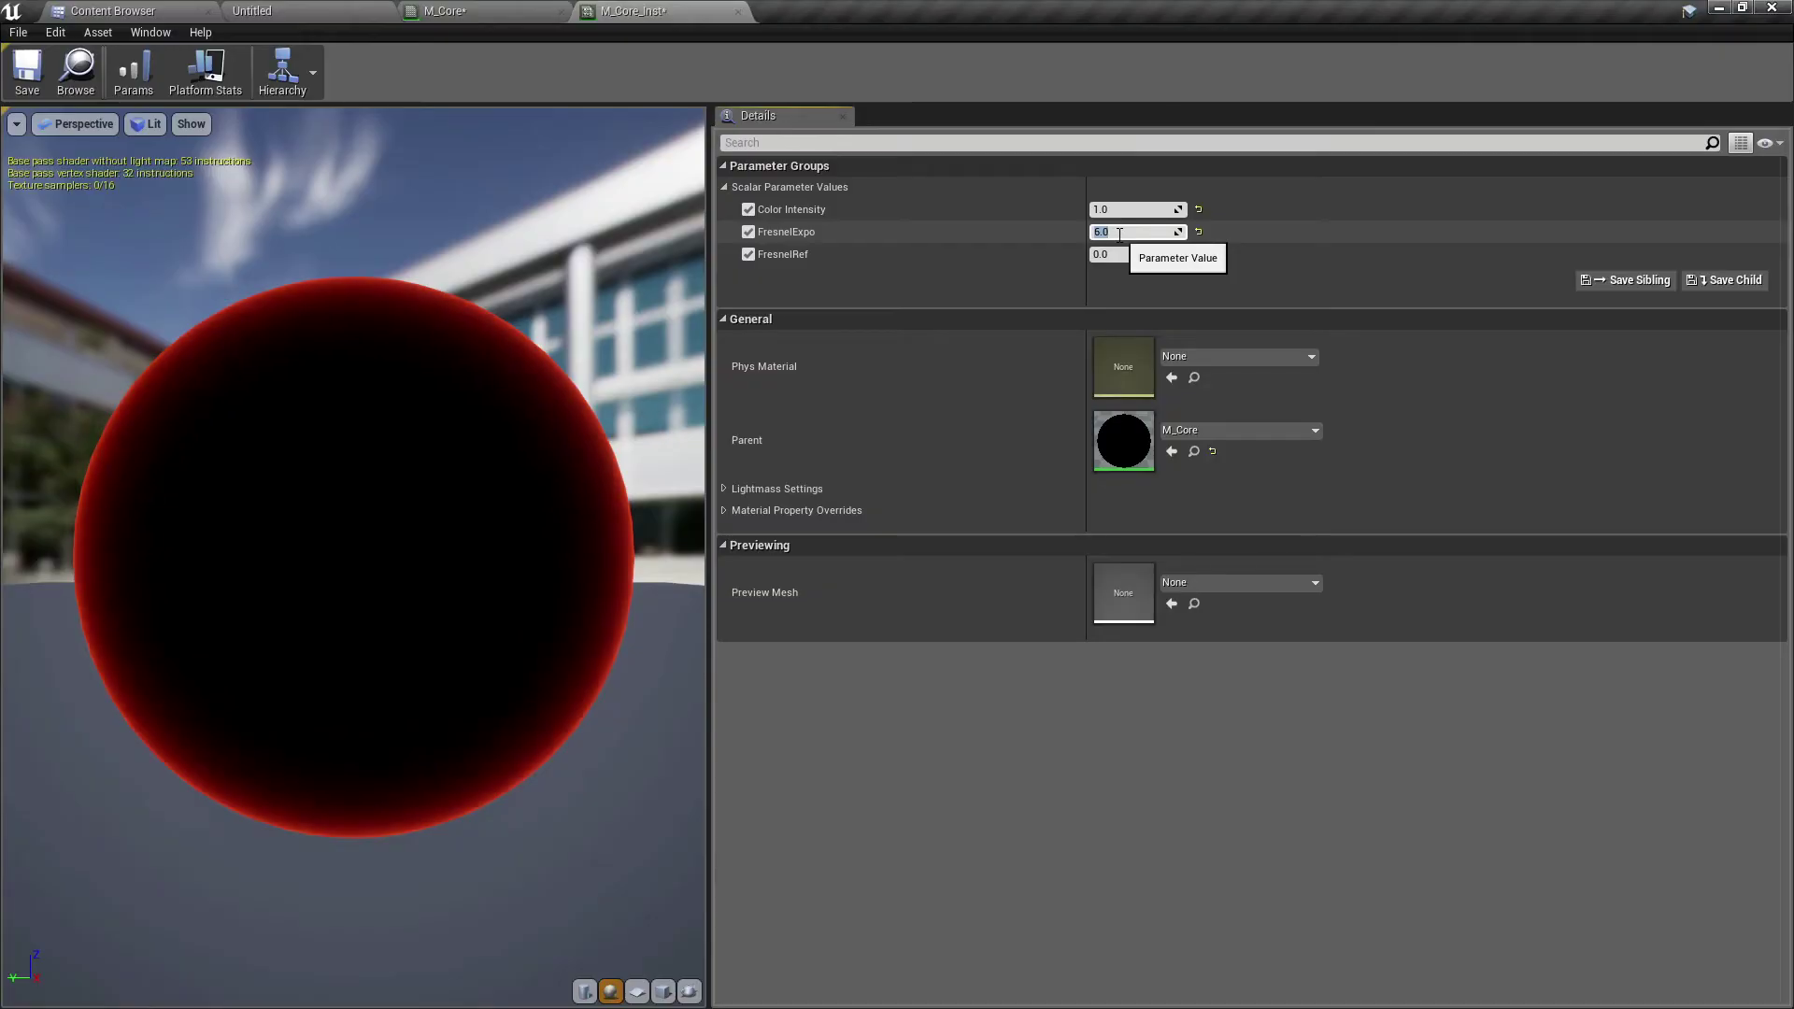
pyautogui.write('10')
pyautogui.press('Return')
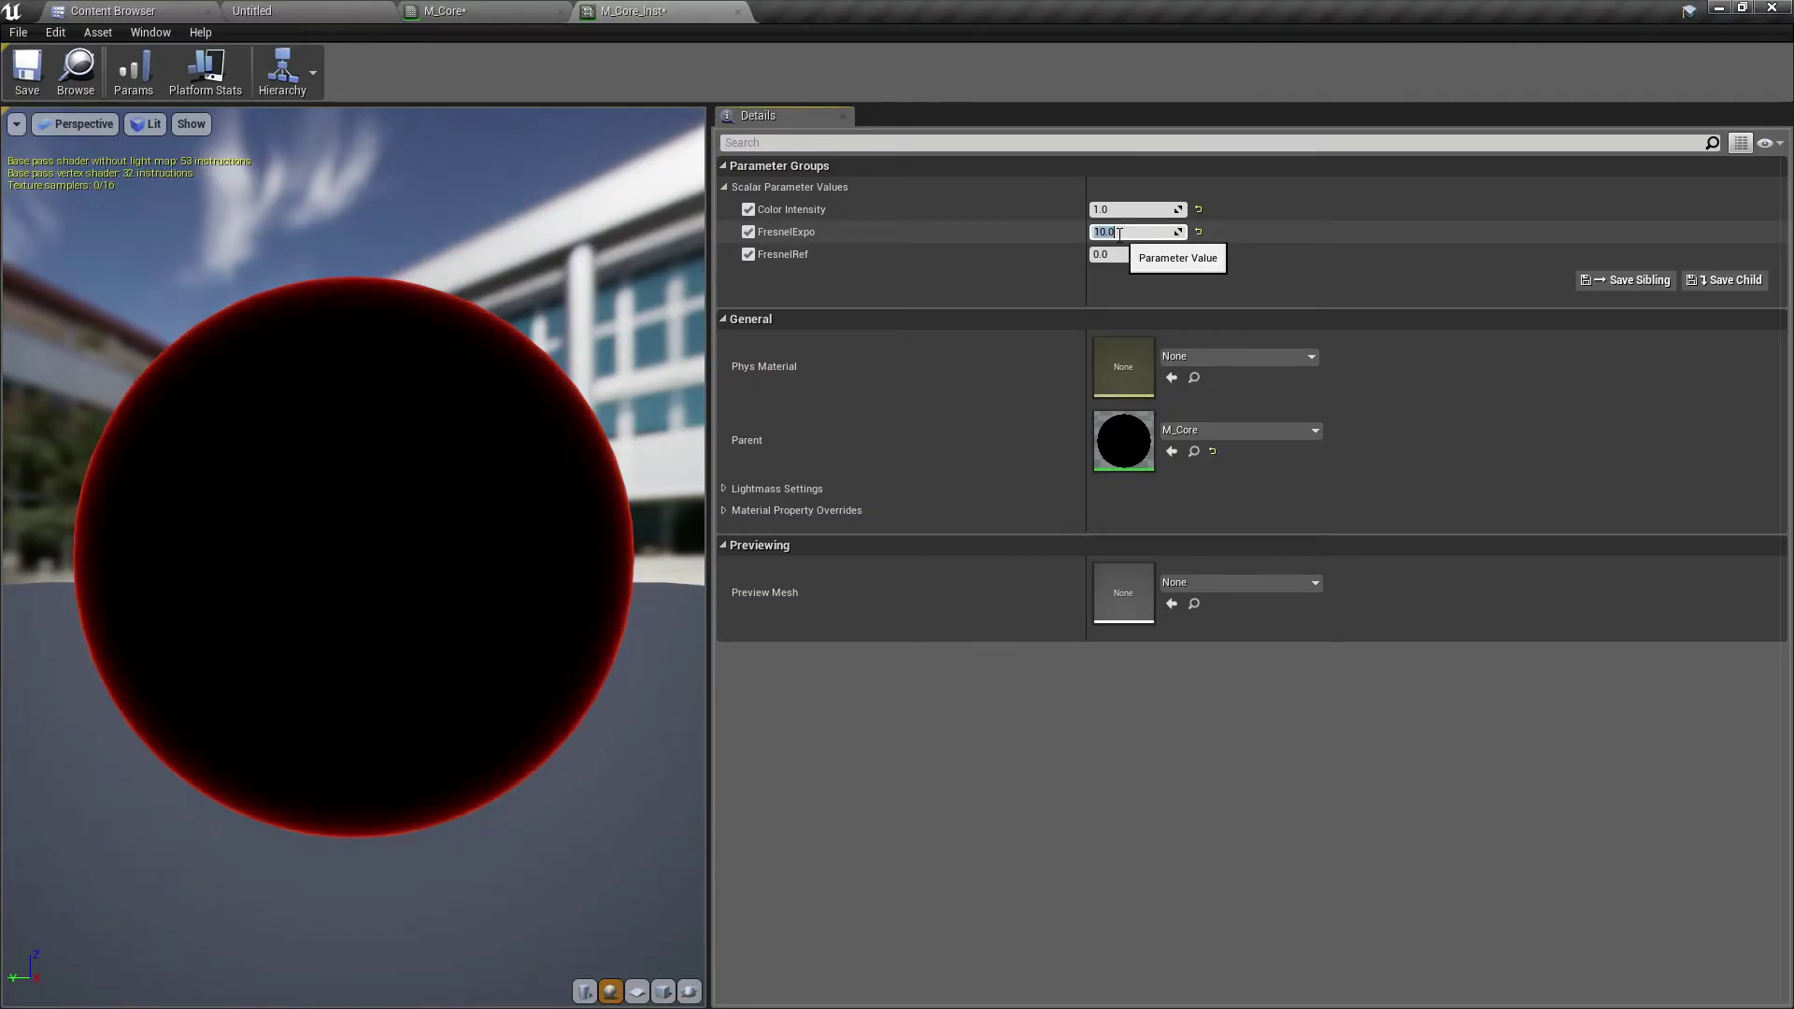
pyautogui.write('8')
pyautogui.press('Return')
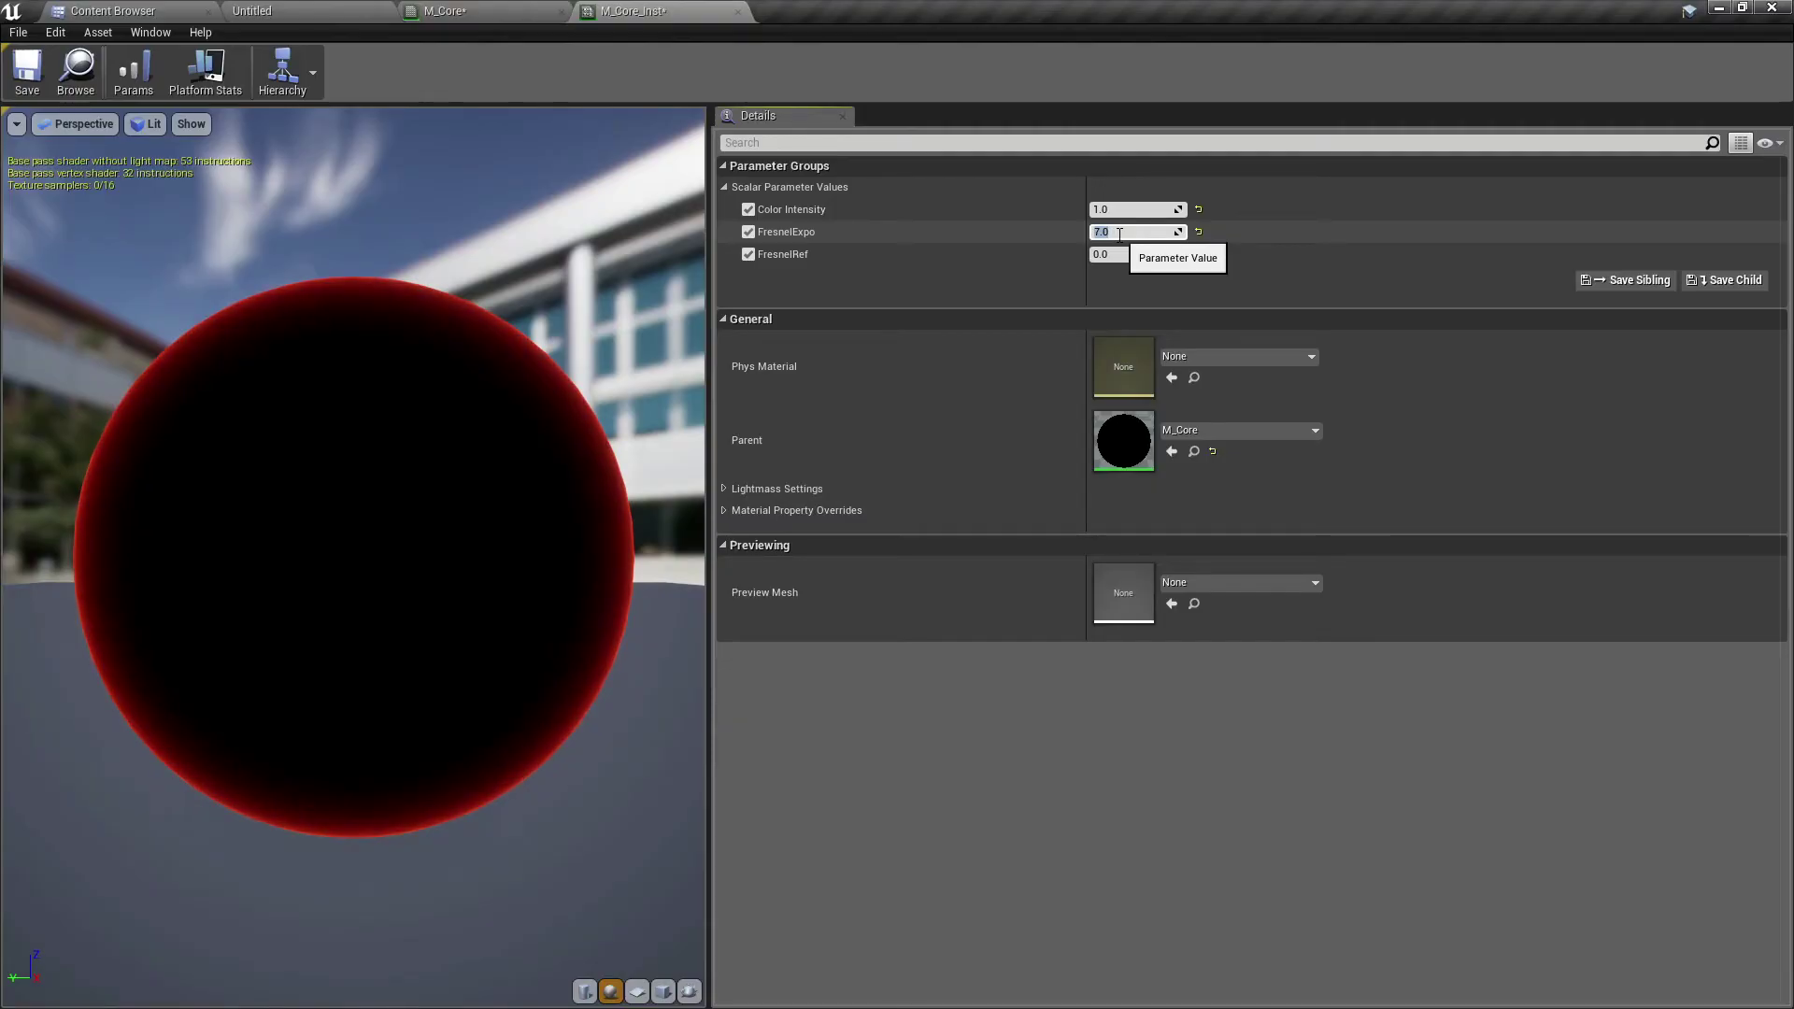
# Step: Try FresnelRef values 1.0, 0.6 and 0.5
pyautogui.click(1124, 255)
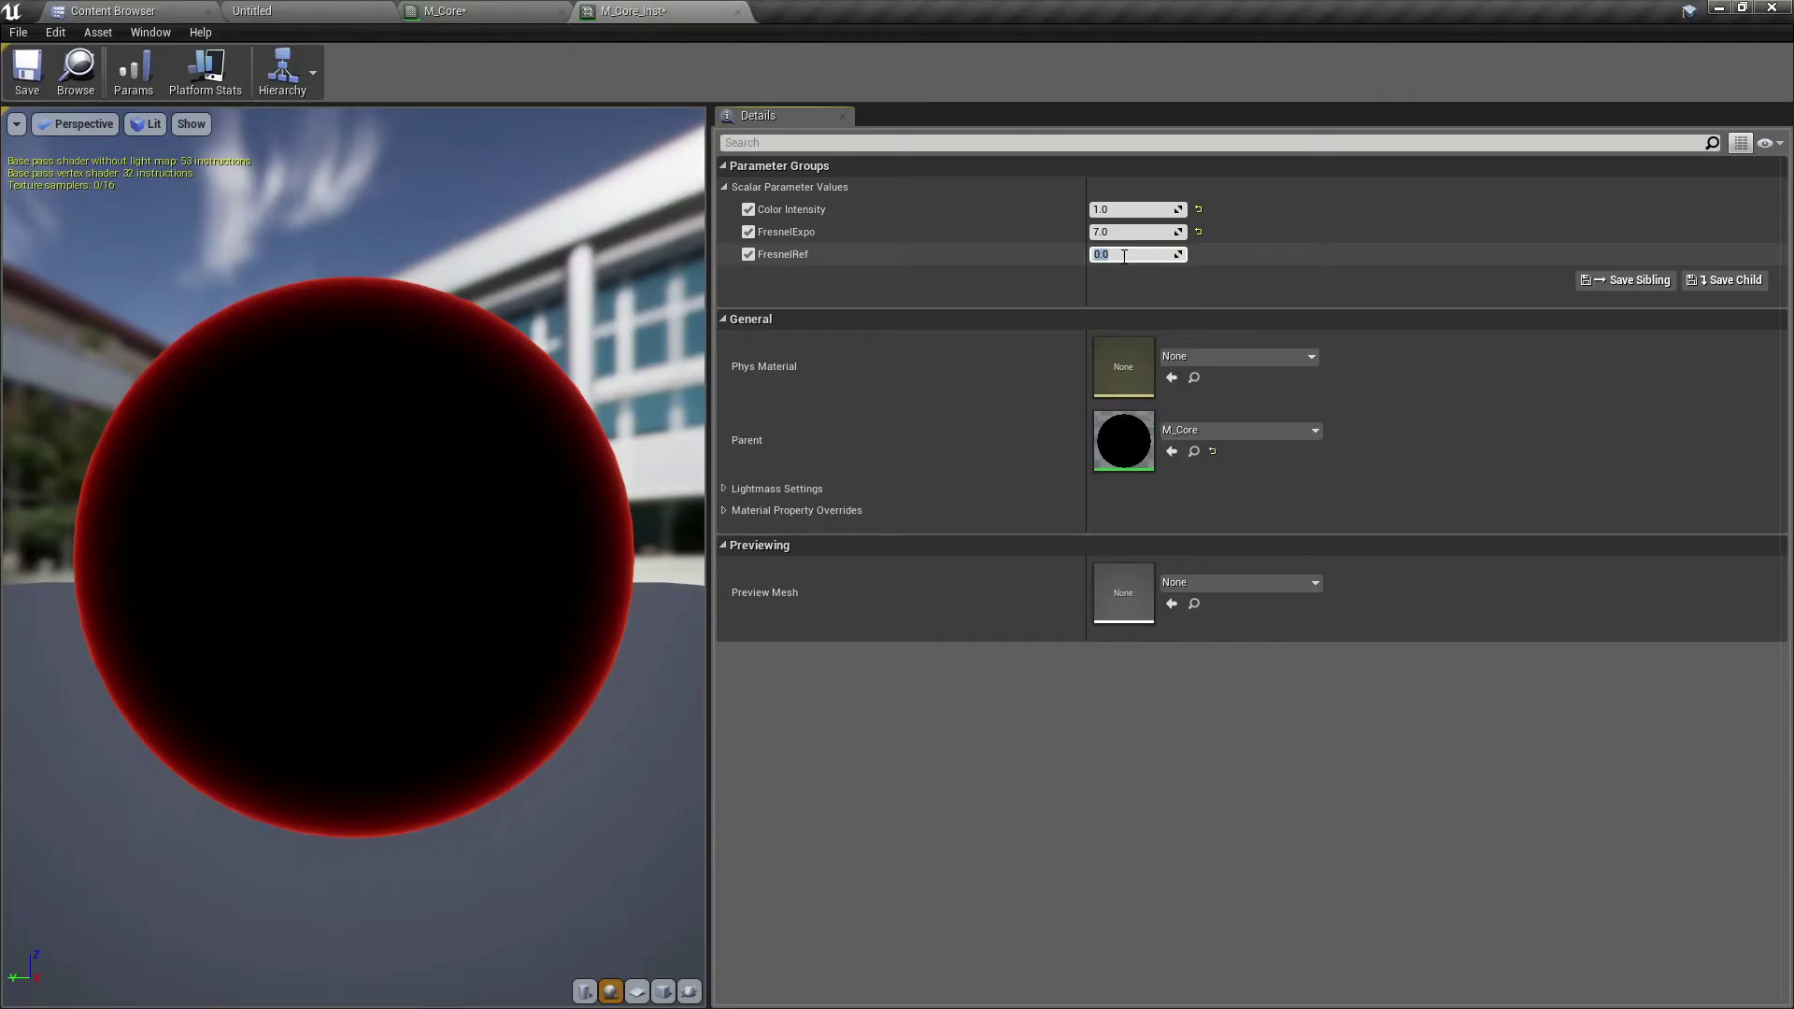
pyautogui.press('Return')
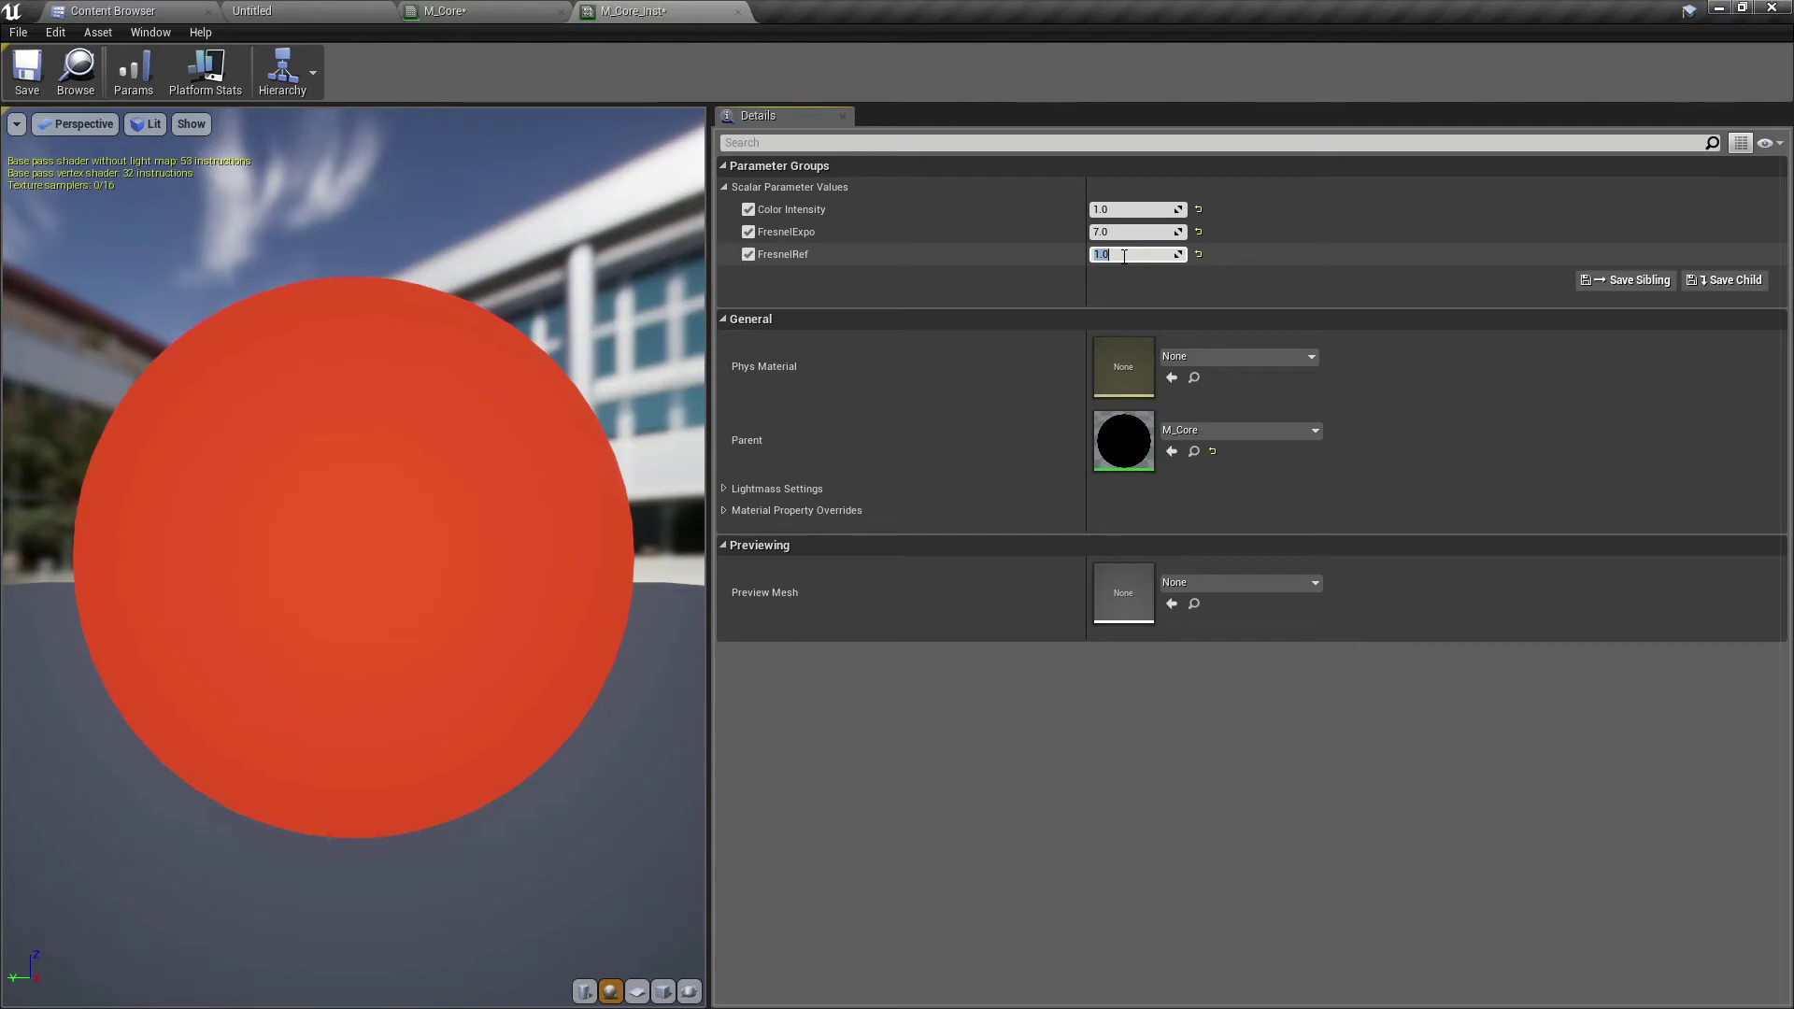
pyautogui.press('Return')
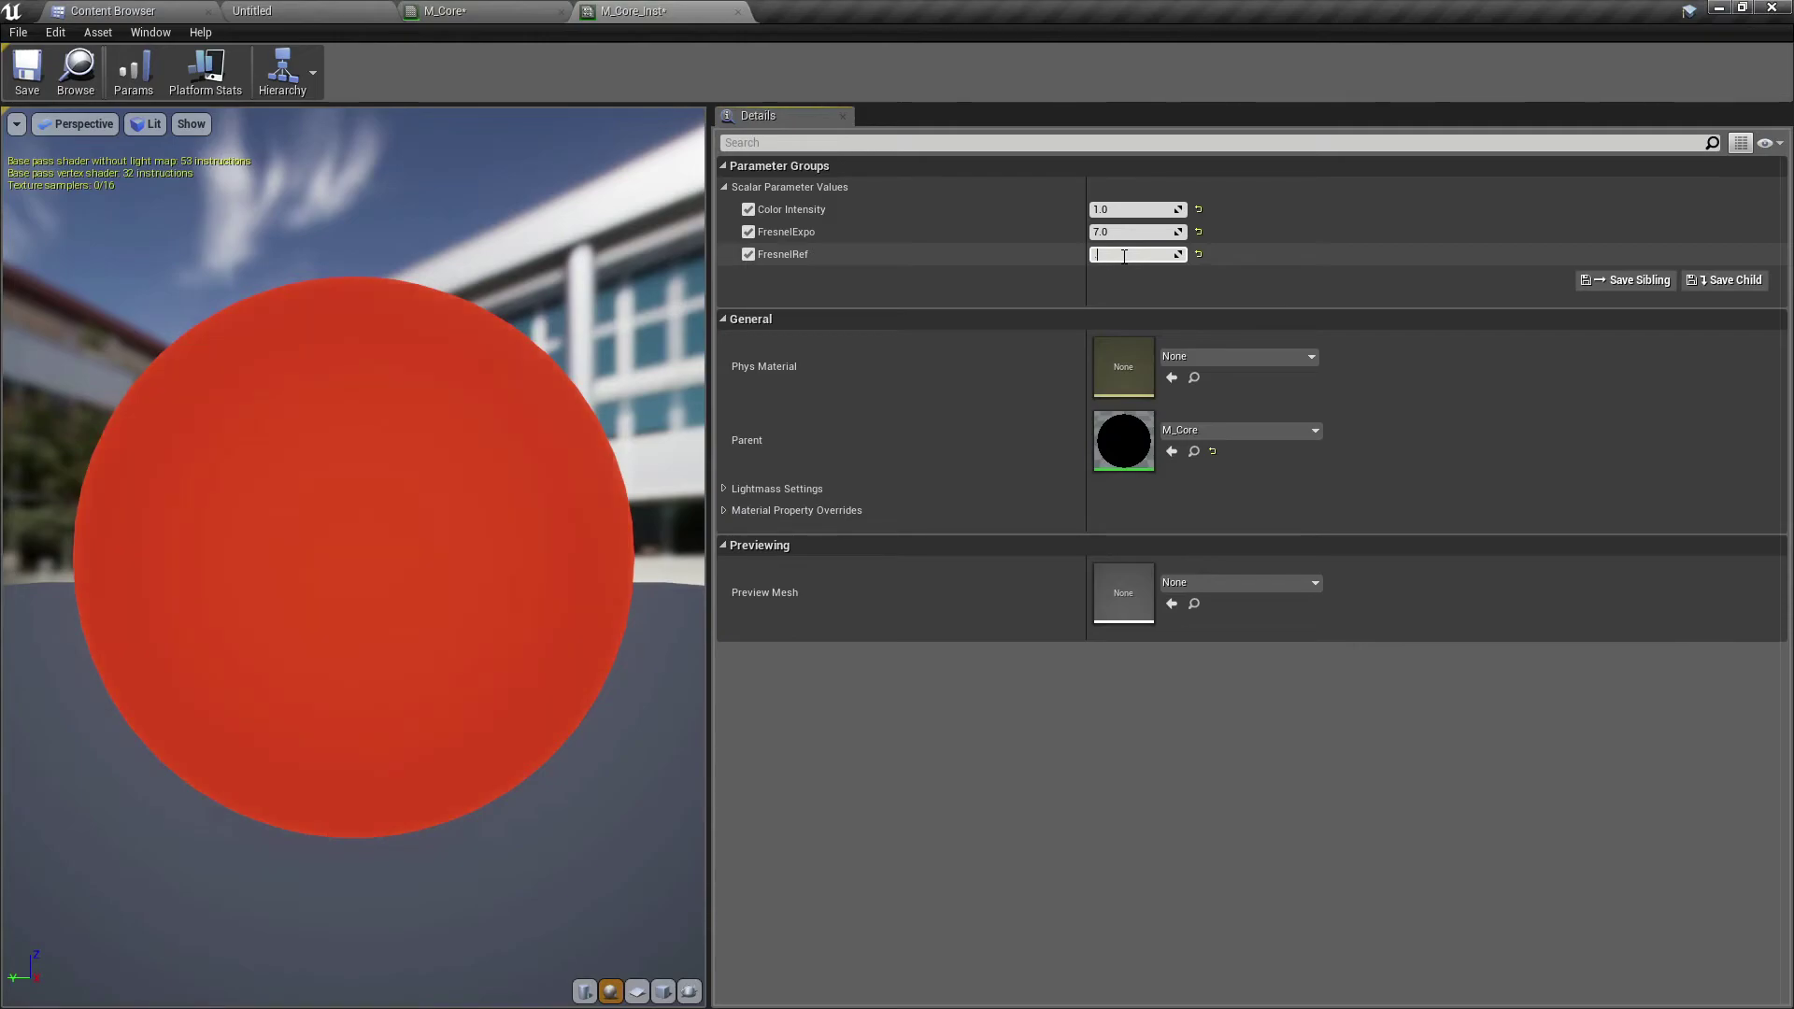
pyautogui.write('.6')
pyautogui.press('Return')
pyautogui.write('.5')
pyautogui.press('Return')
# Step: Set FresnelRef to 6.0 and toggle its override off and back on
pyautogui.press('BackSpace')
pyautogui.write('1')
pyautogui.press('Return')
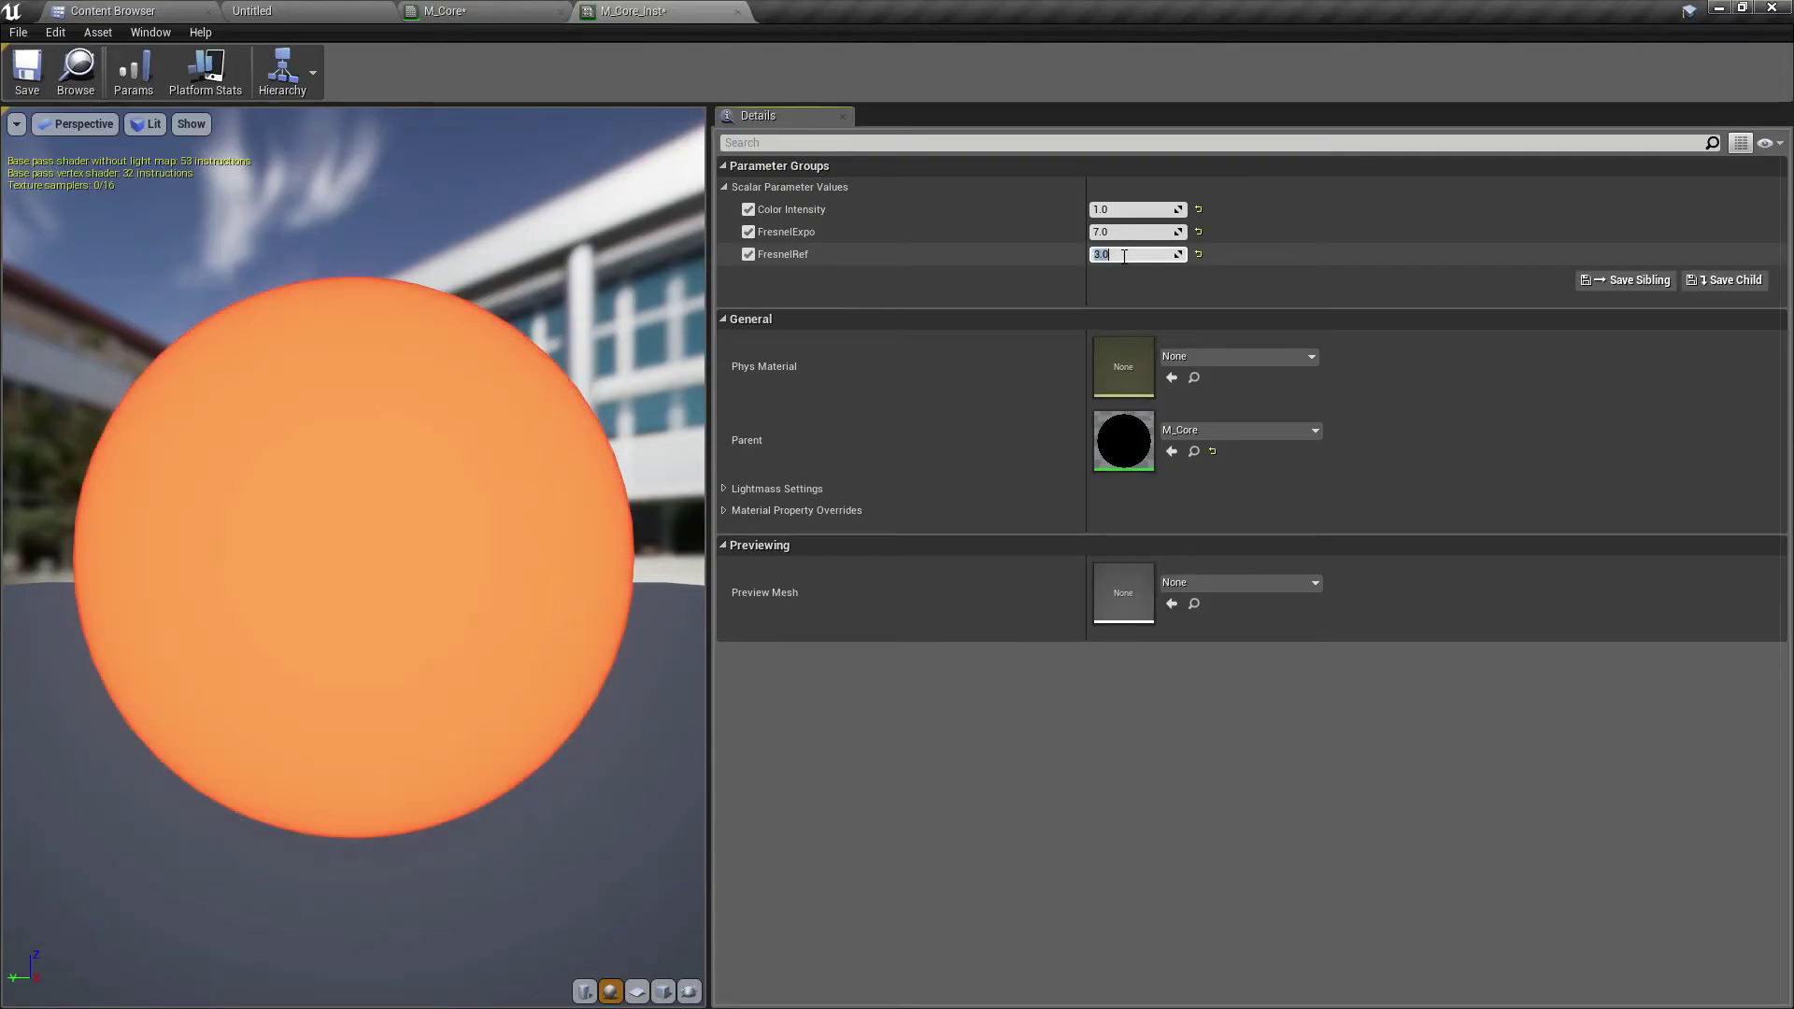
pyautogui.press('BackSpace')
pyautogui.write('6')
pyautogui.press('Return')
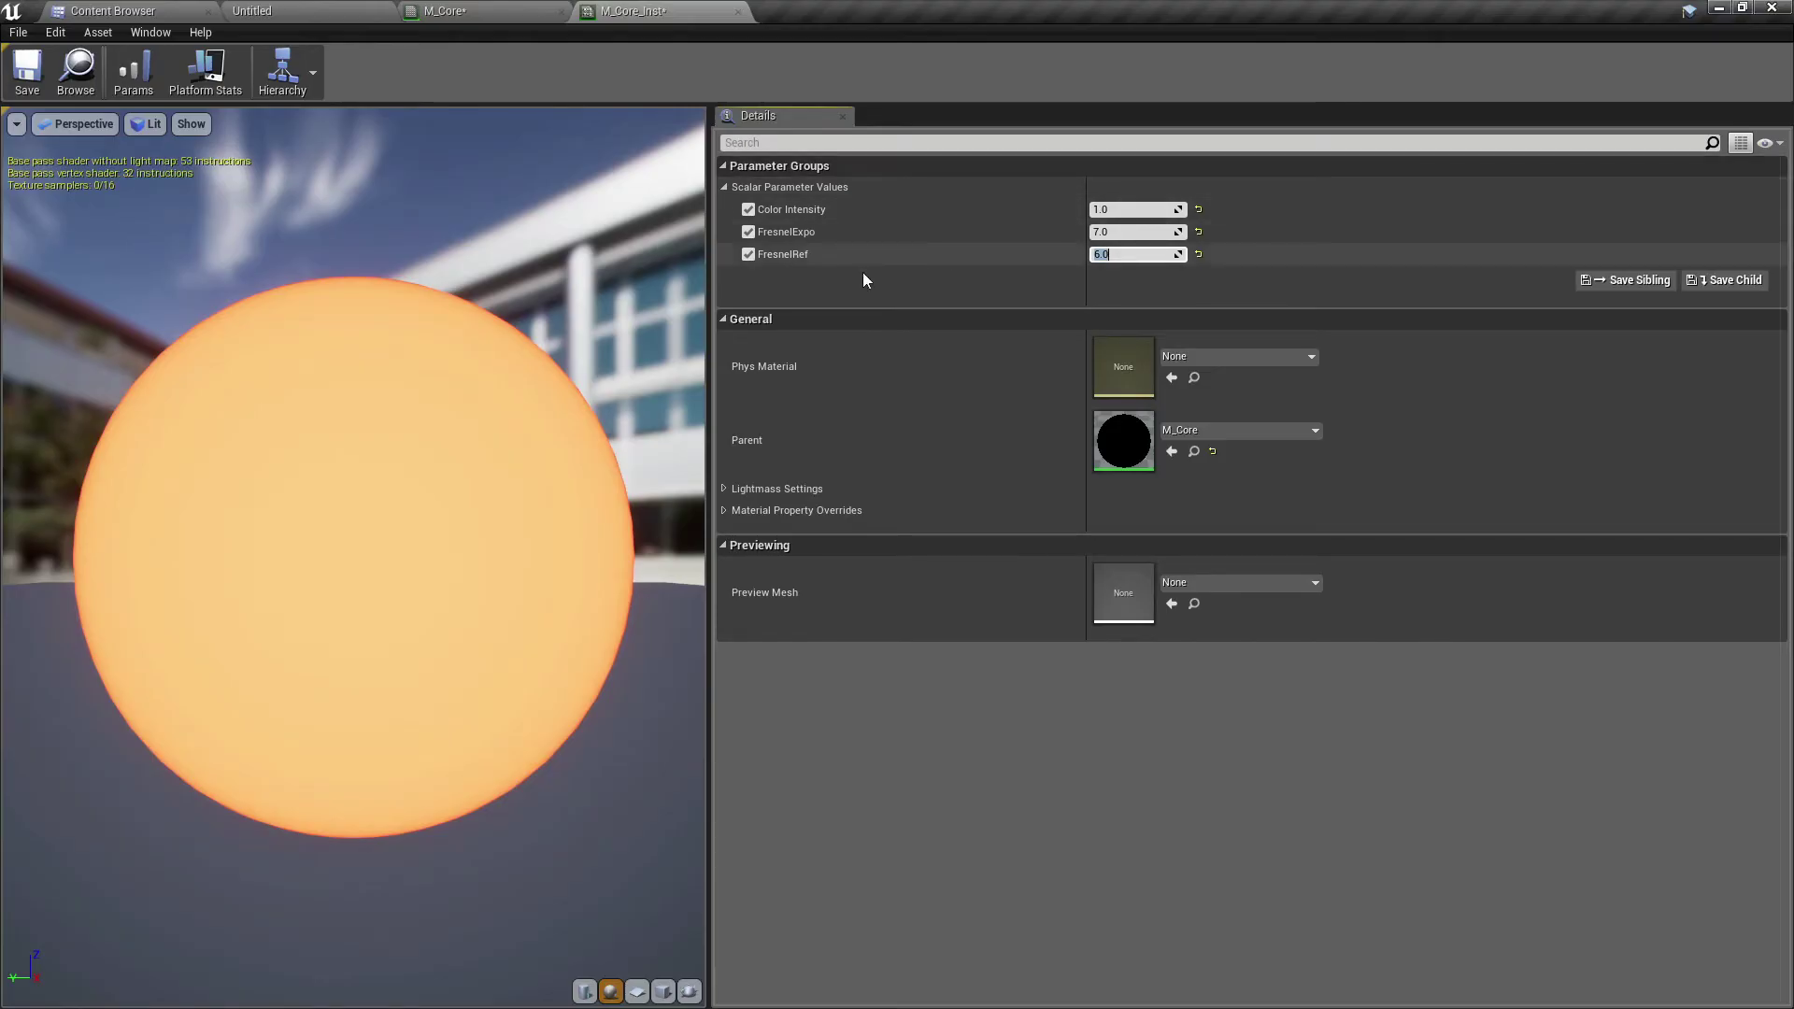
pyautogui.click(748, 254)
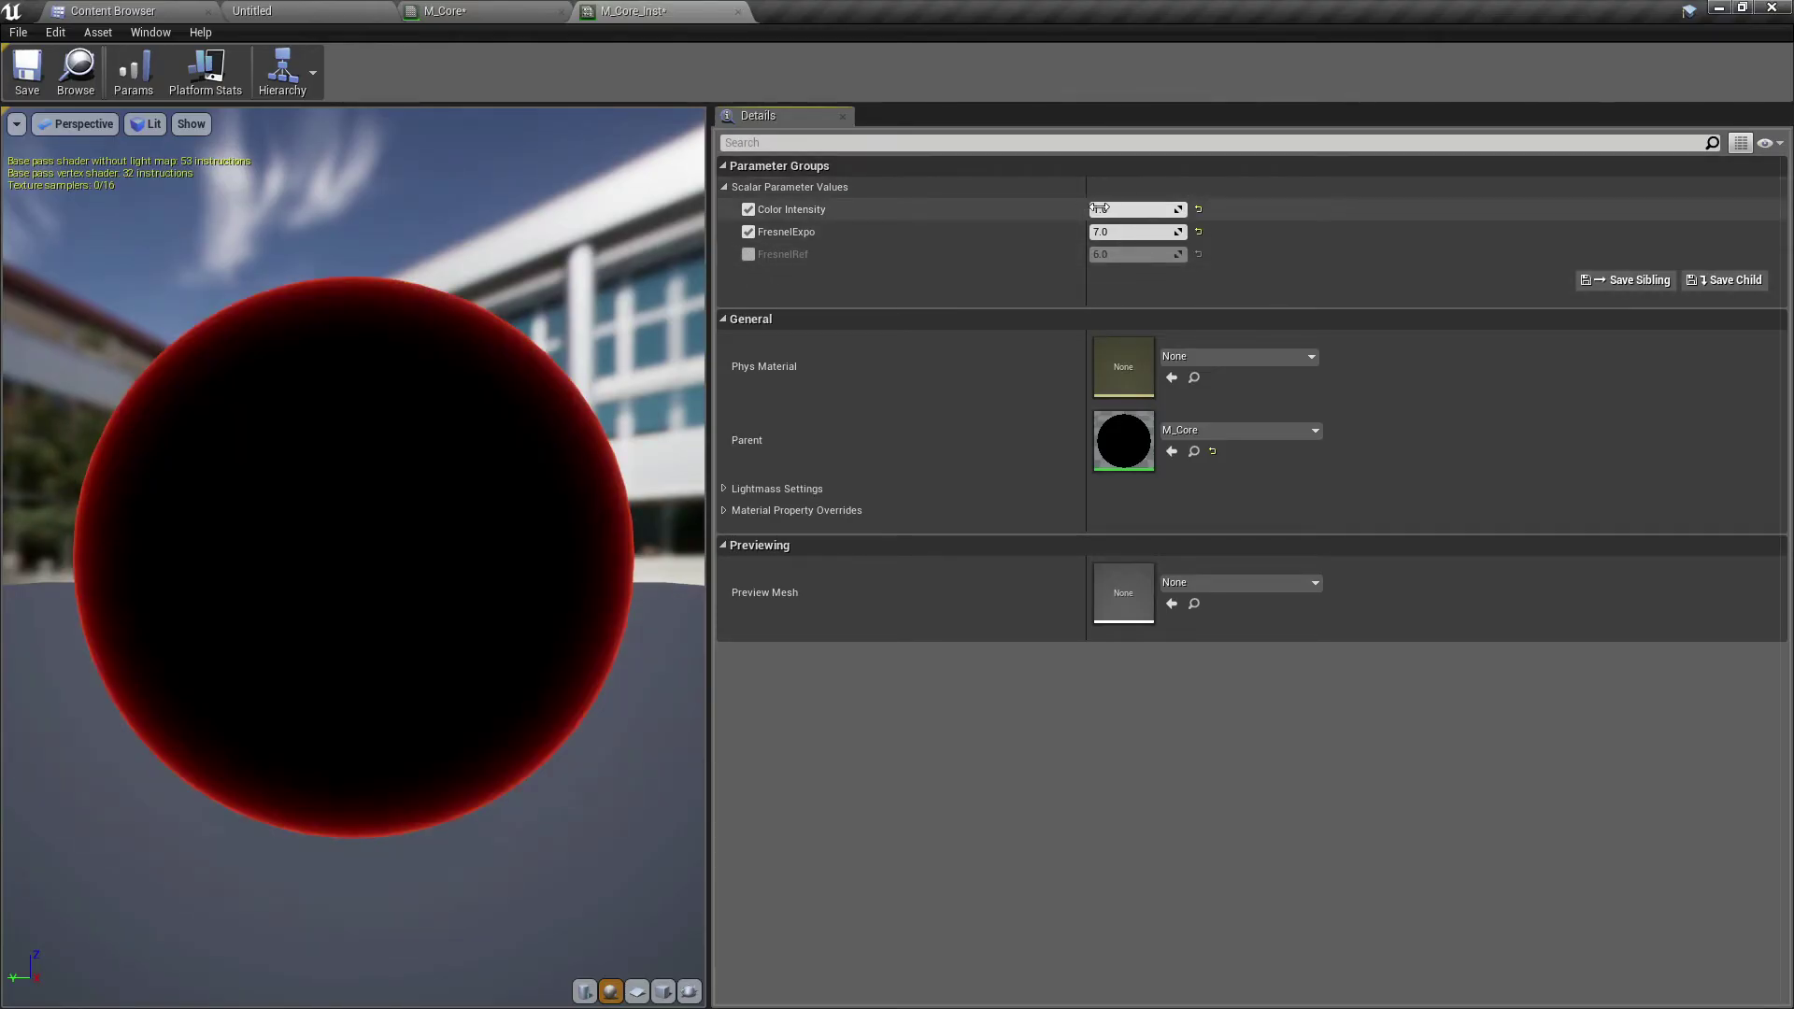
pyautogui.click(748, 254)
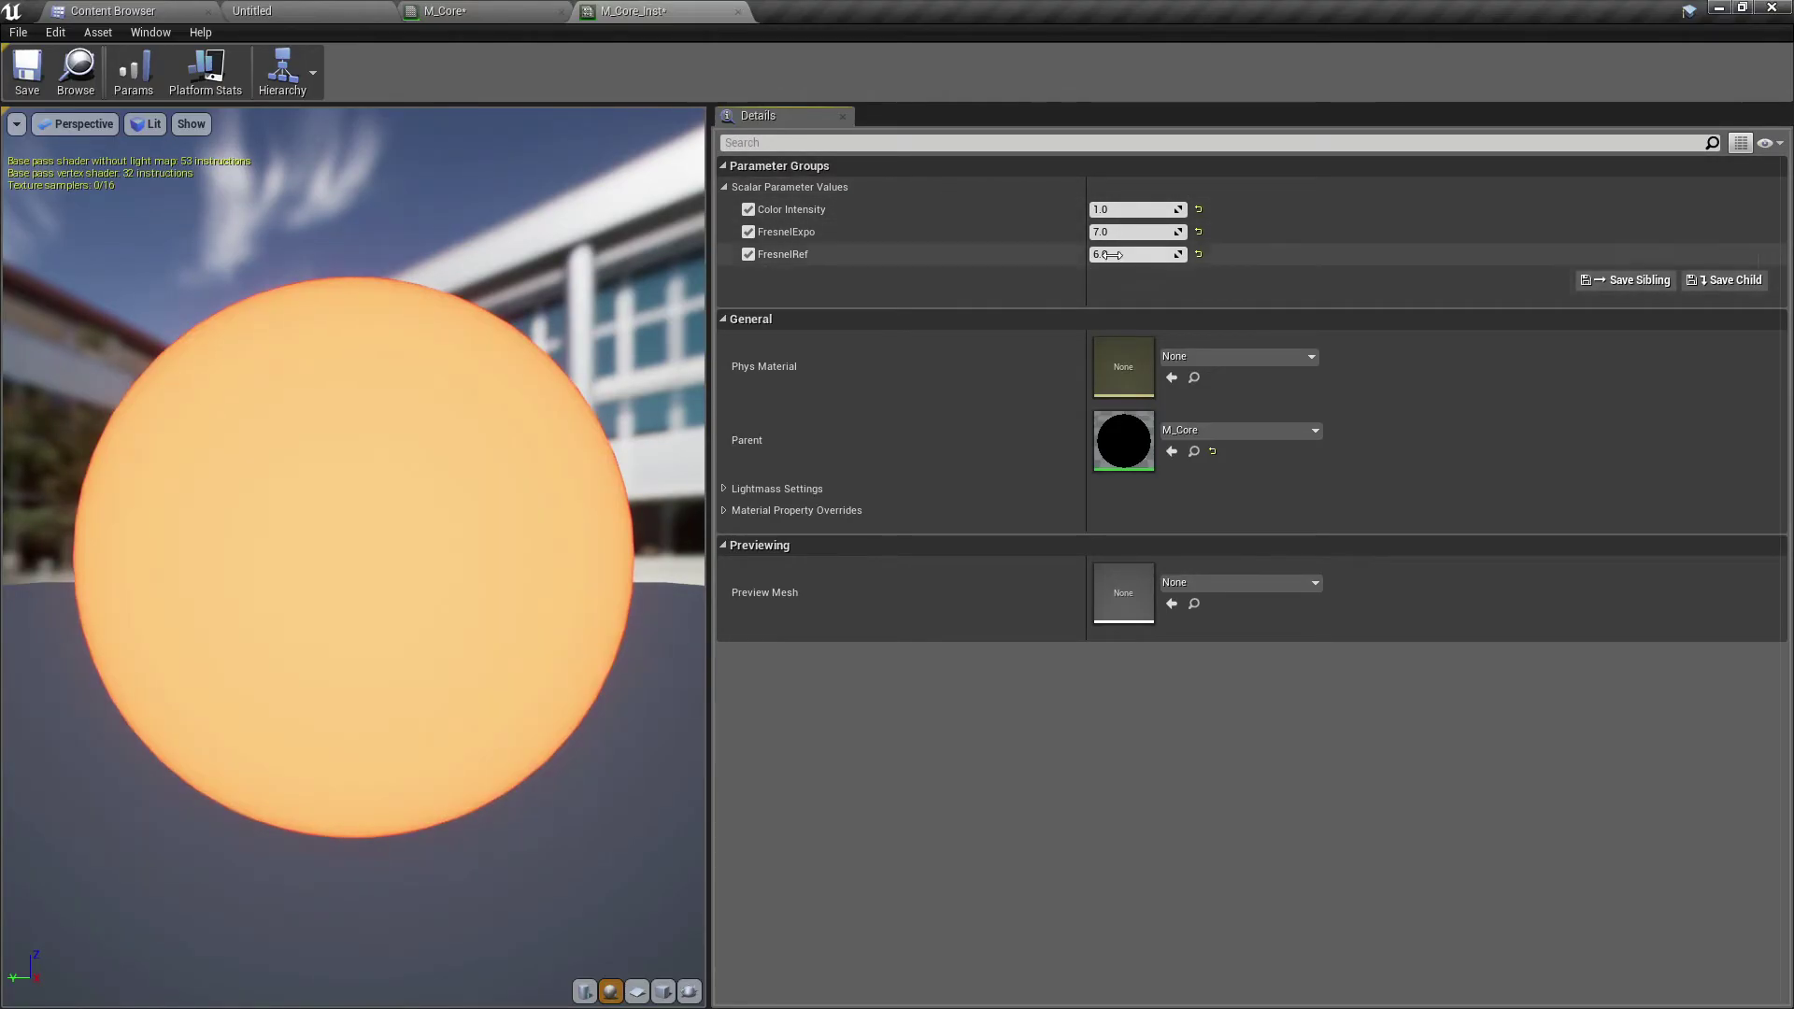
# Step: Set FresnelRef to 0.1, then drag it down to about 0.029 for a thin red rim
pyautogui.click(1119, 254)
pyautogui.write('0.1')
pyautogui.press('Return')
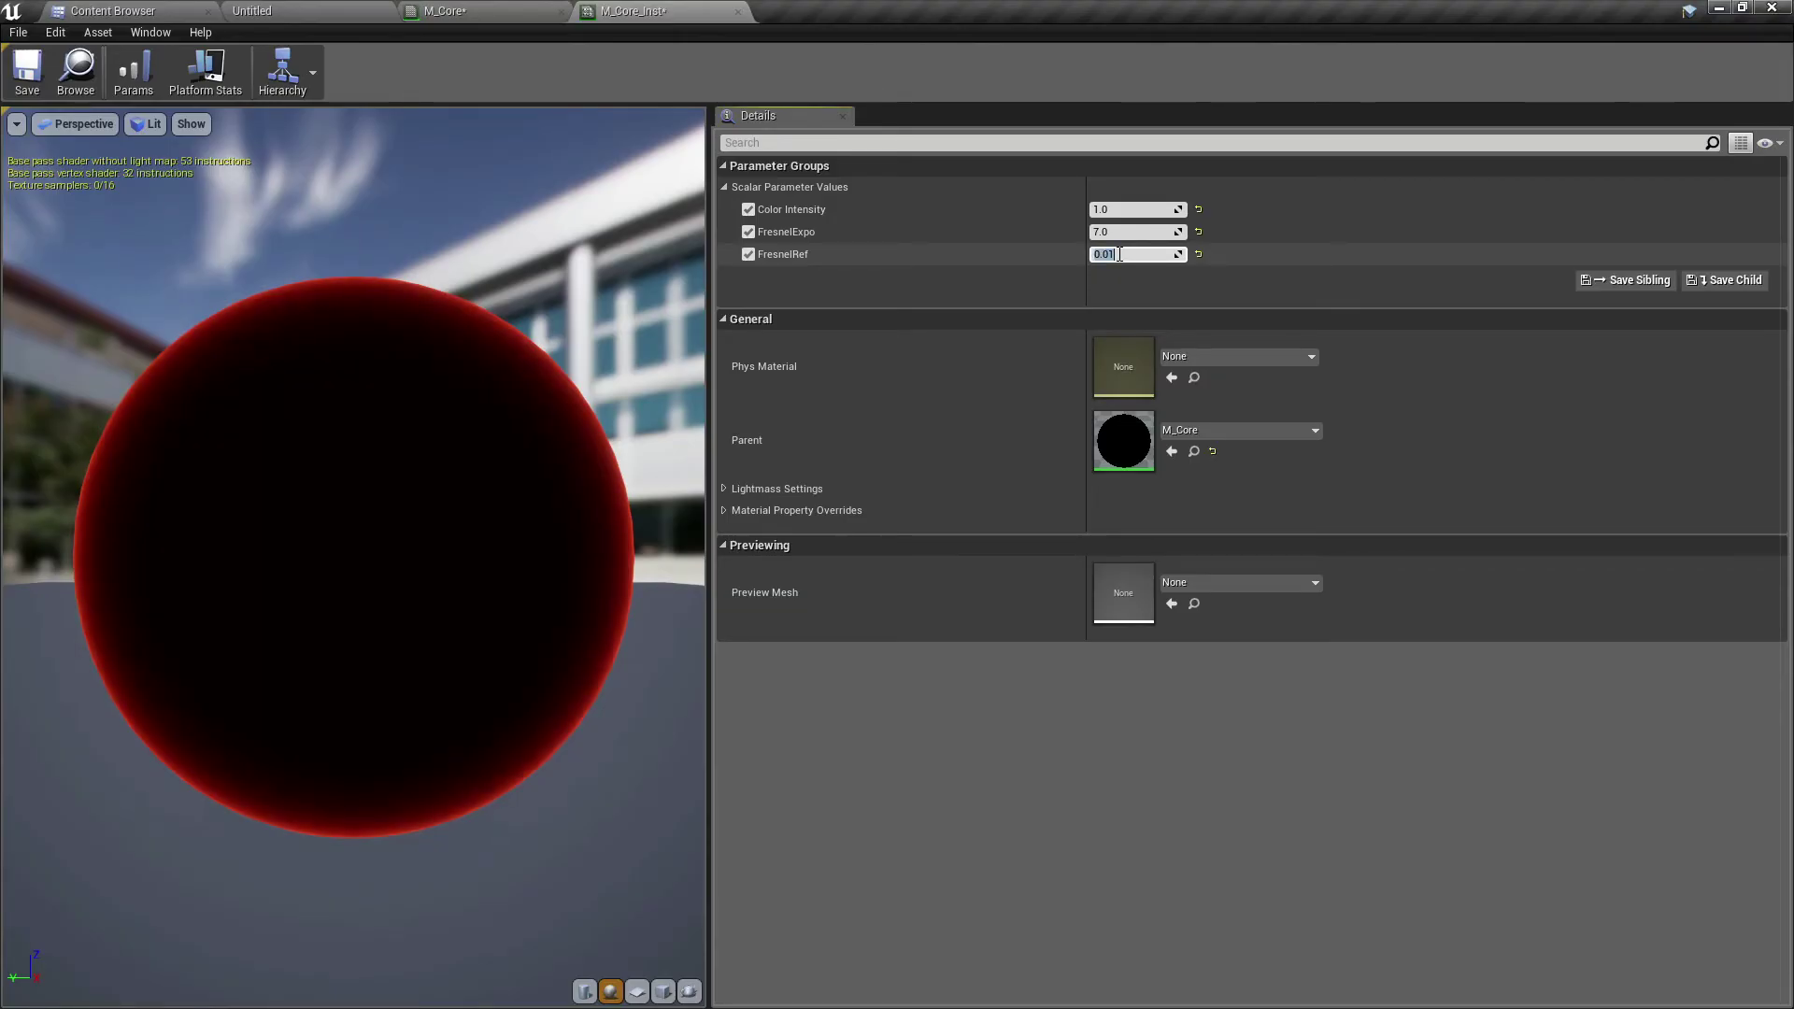
pyautogui.moveTo(1135, 255); pyautogui.dragTo(1083, 254)
# Step: Step FresnelExpo through 3 and 4, settling on 5.0
pyautogui.click(1128, 231)
pyautogui.write('3')
pyautogui.press('Return')
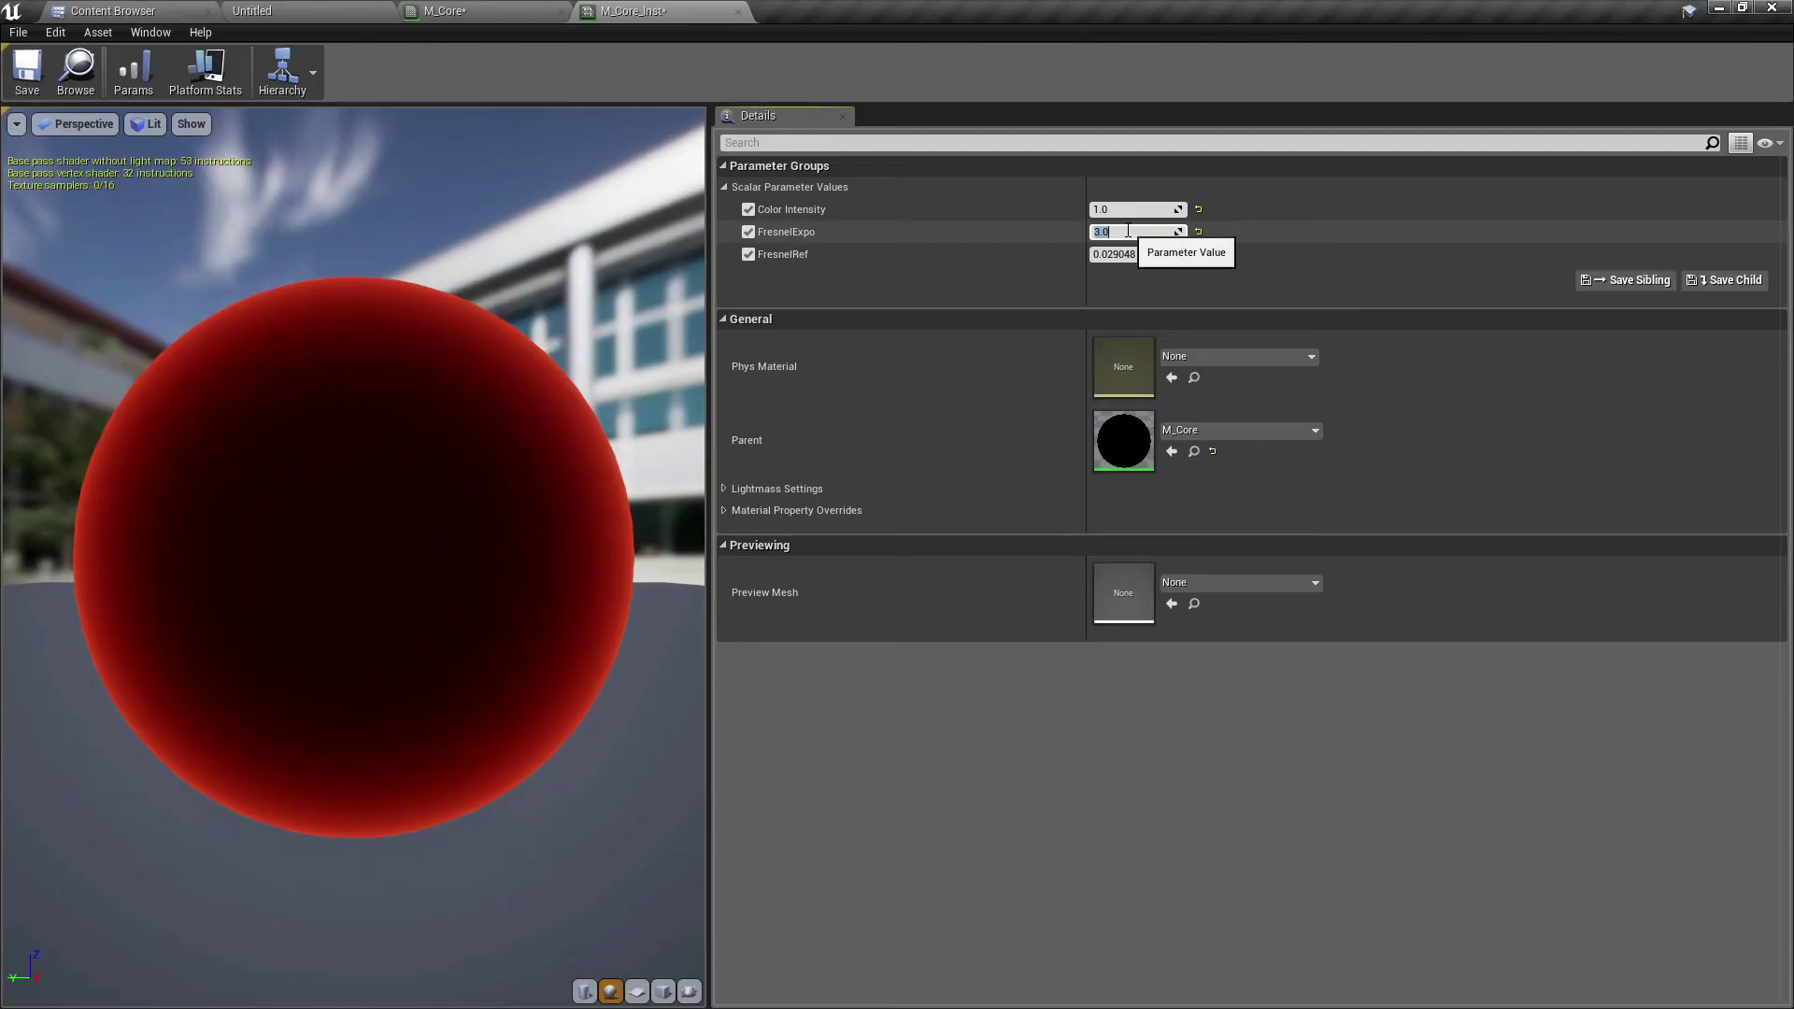
pyautogui.write('4')
pyautogui.press('Return')
pyautogui.write('5')
pyautogui.press('Return')
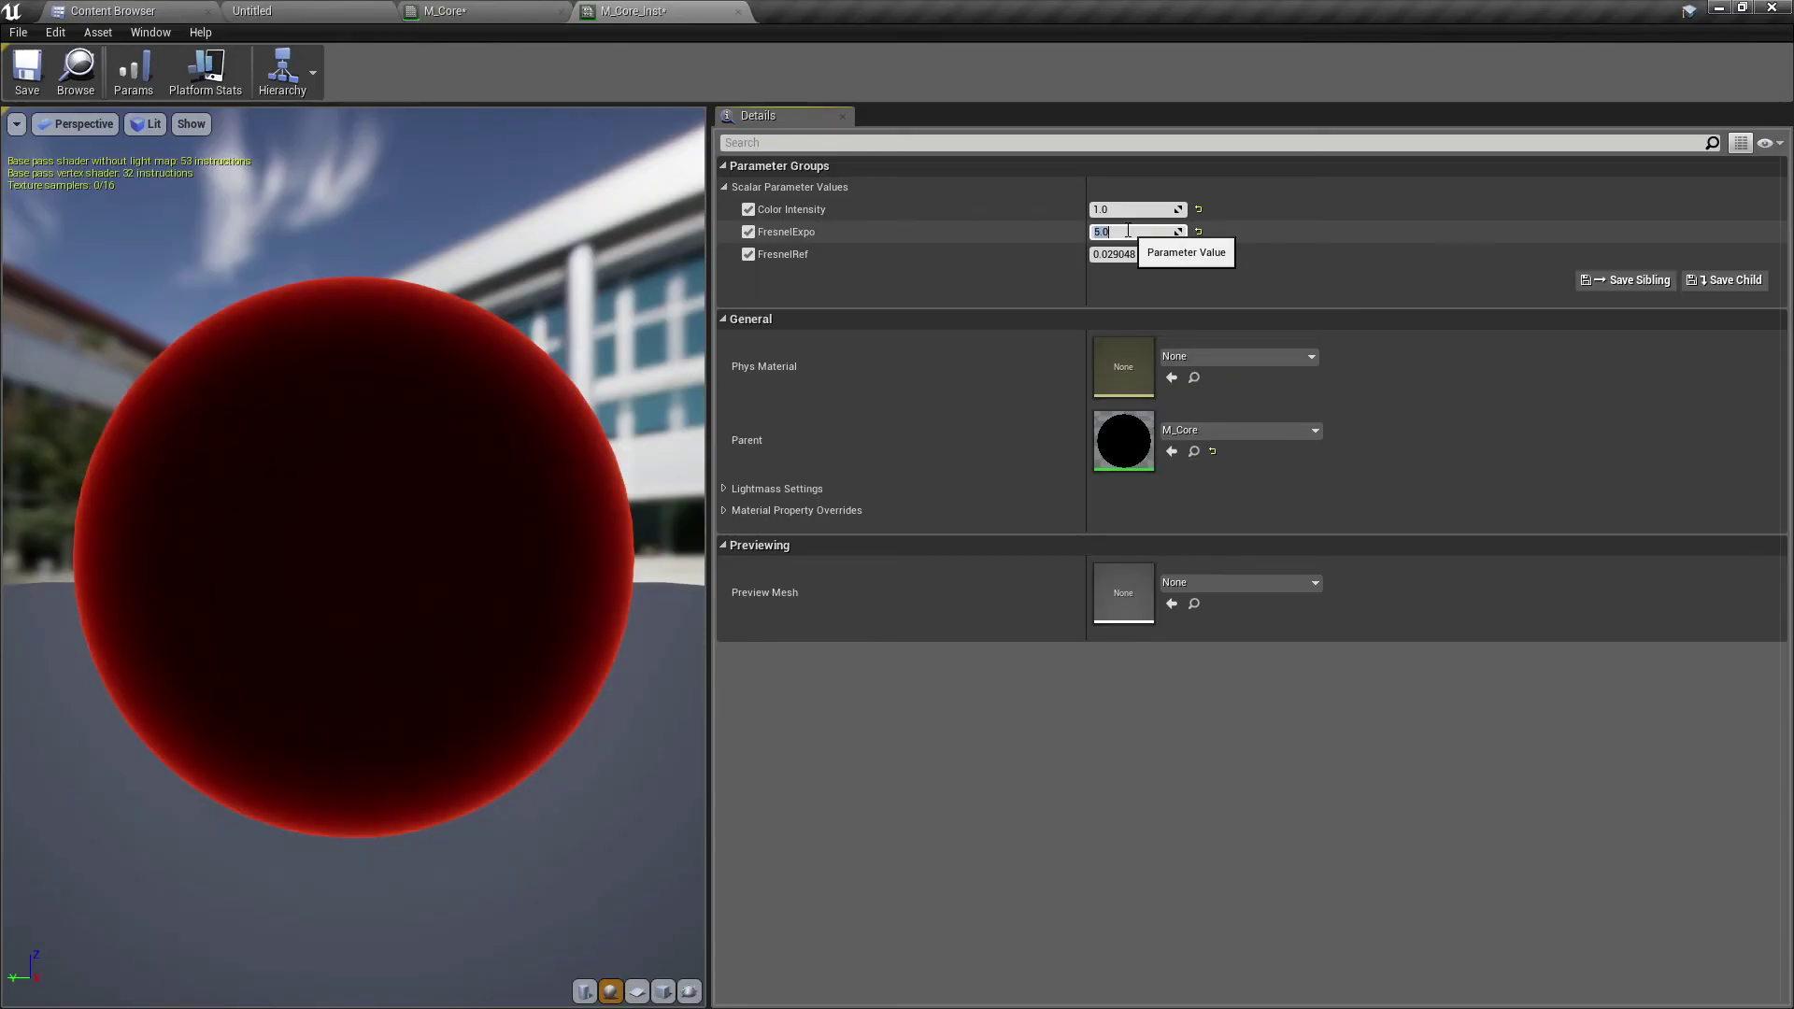
pyautogui.moveTo(373, 468)
pyautogui.mouseDown()
pyautogui.moveTo(374, 579)
pyautogui.moveTo(374, 495)
pyautogui.mouseUp()
# Step: Test Color Intensity at 3.0, then restore it to 1.0
pyautogui.click(1120, 207)
pyautogui.write('3')
pyautogui.press('Return')
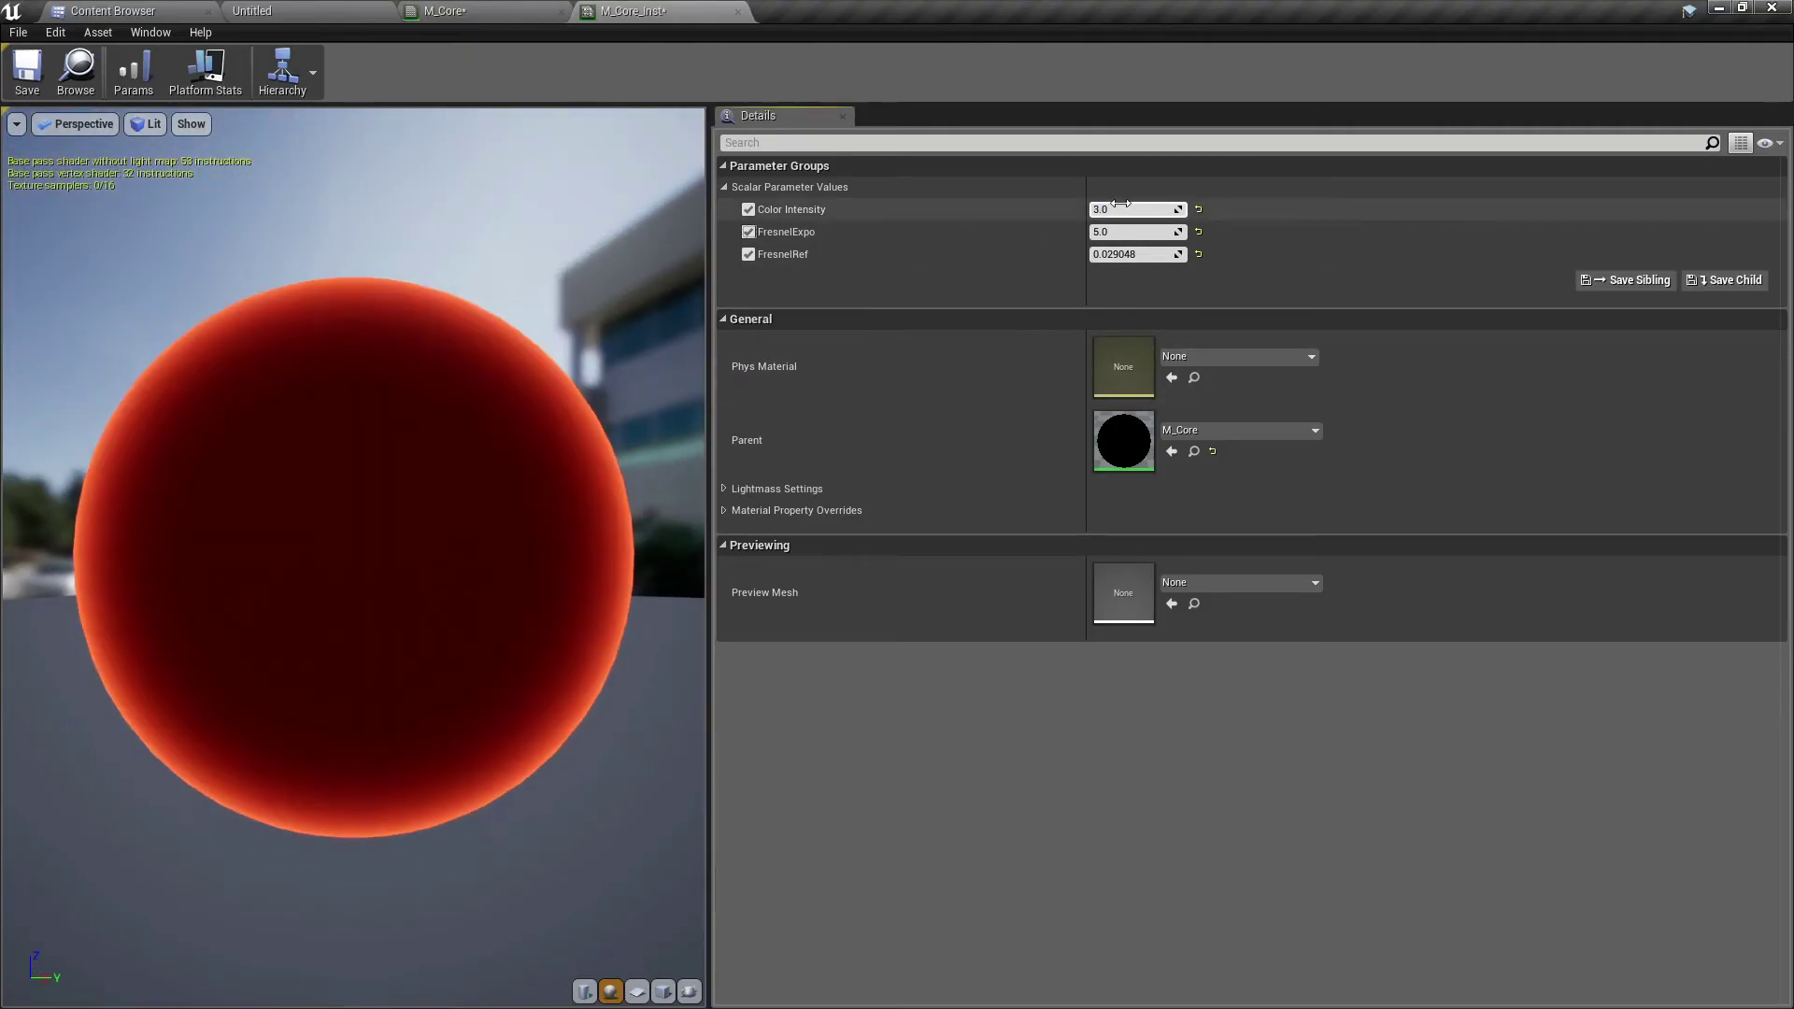
pyautogui.moveTo(504, 524); pyautogui.dragTo(505, 524)
pyautogui.click(1122, 210)
pyautogui.write('1')
pyautogui.press('Return')
pyautogui.moveTo(345, 537); pyautogui.dragTo(350, 583)
# Step: Preview the material on a flat plane, switch back to the sphere, and return to the M_Core graph
pyautogui.click(636, 990)
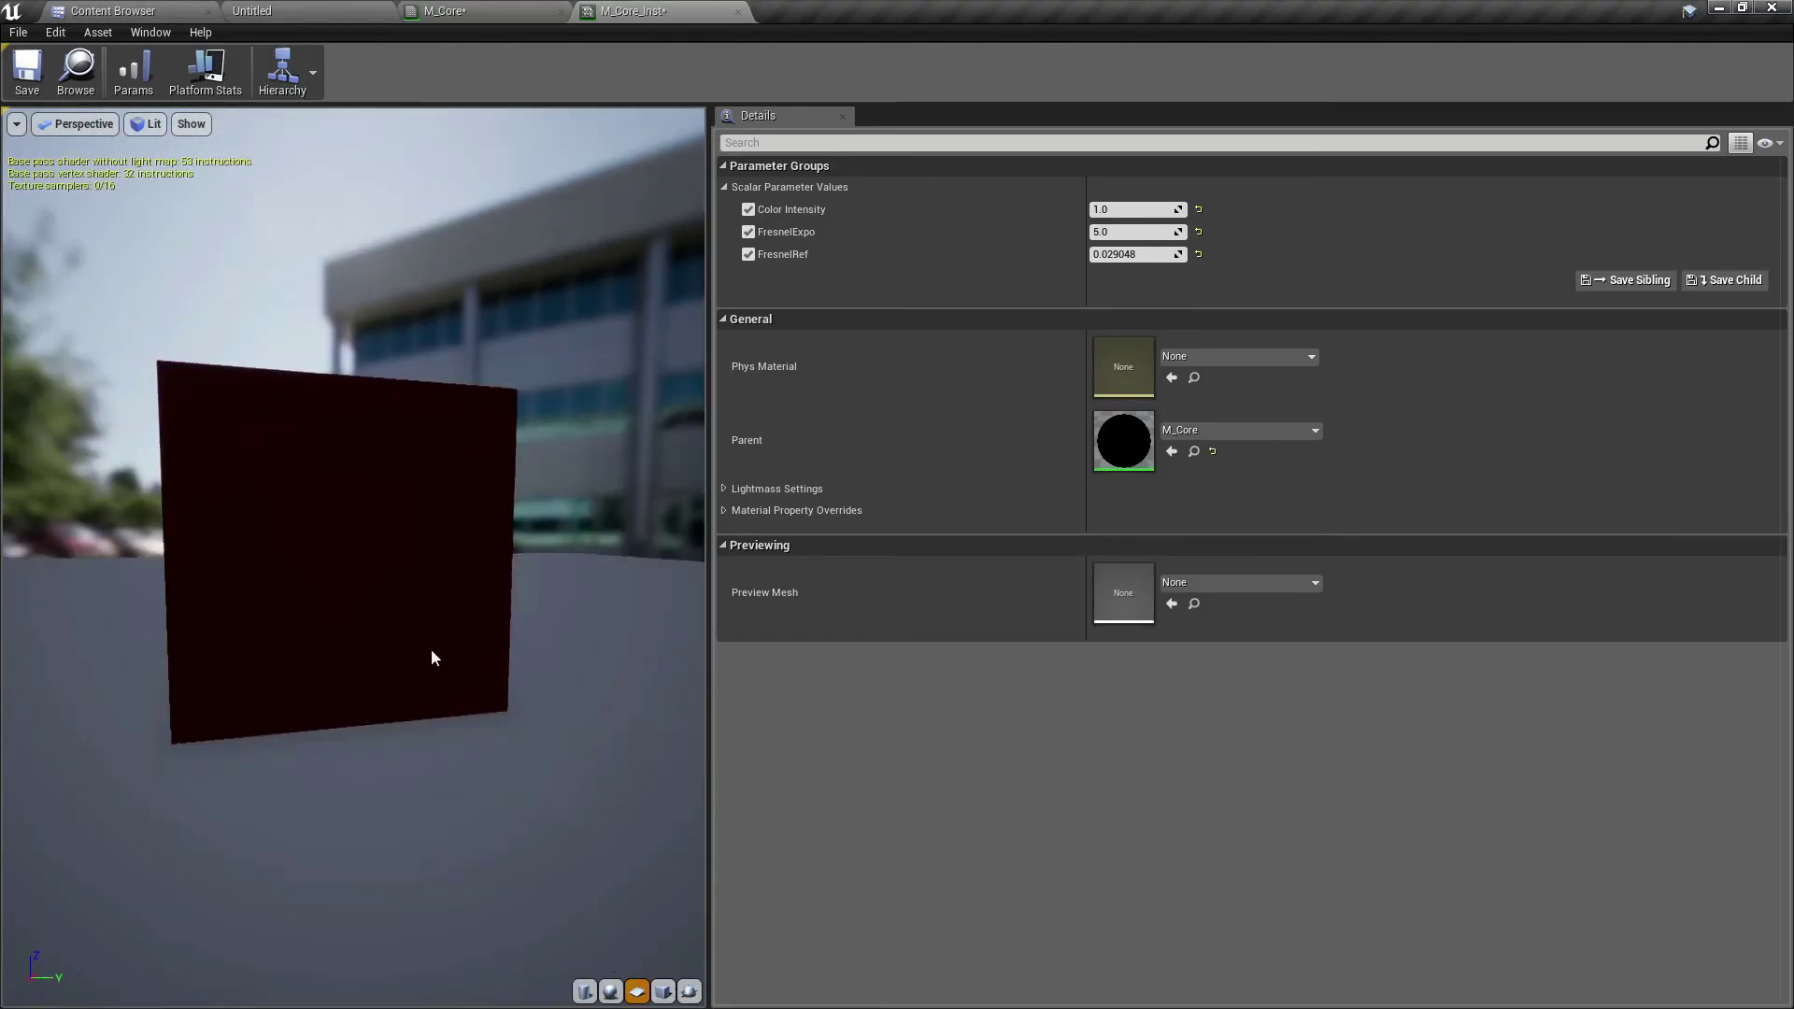
pyautogui.moveTo(432, 661); pyautogui.dragTo(433, 661)
pyautogui.click(609, 990)
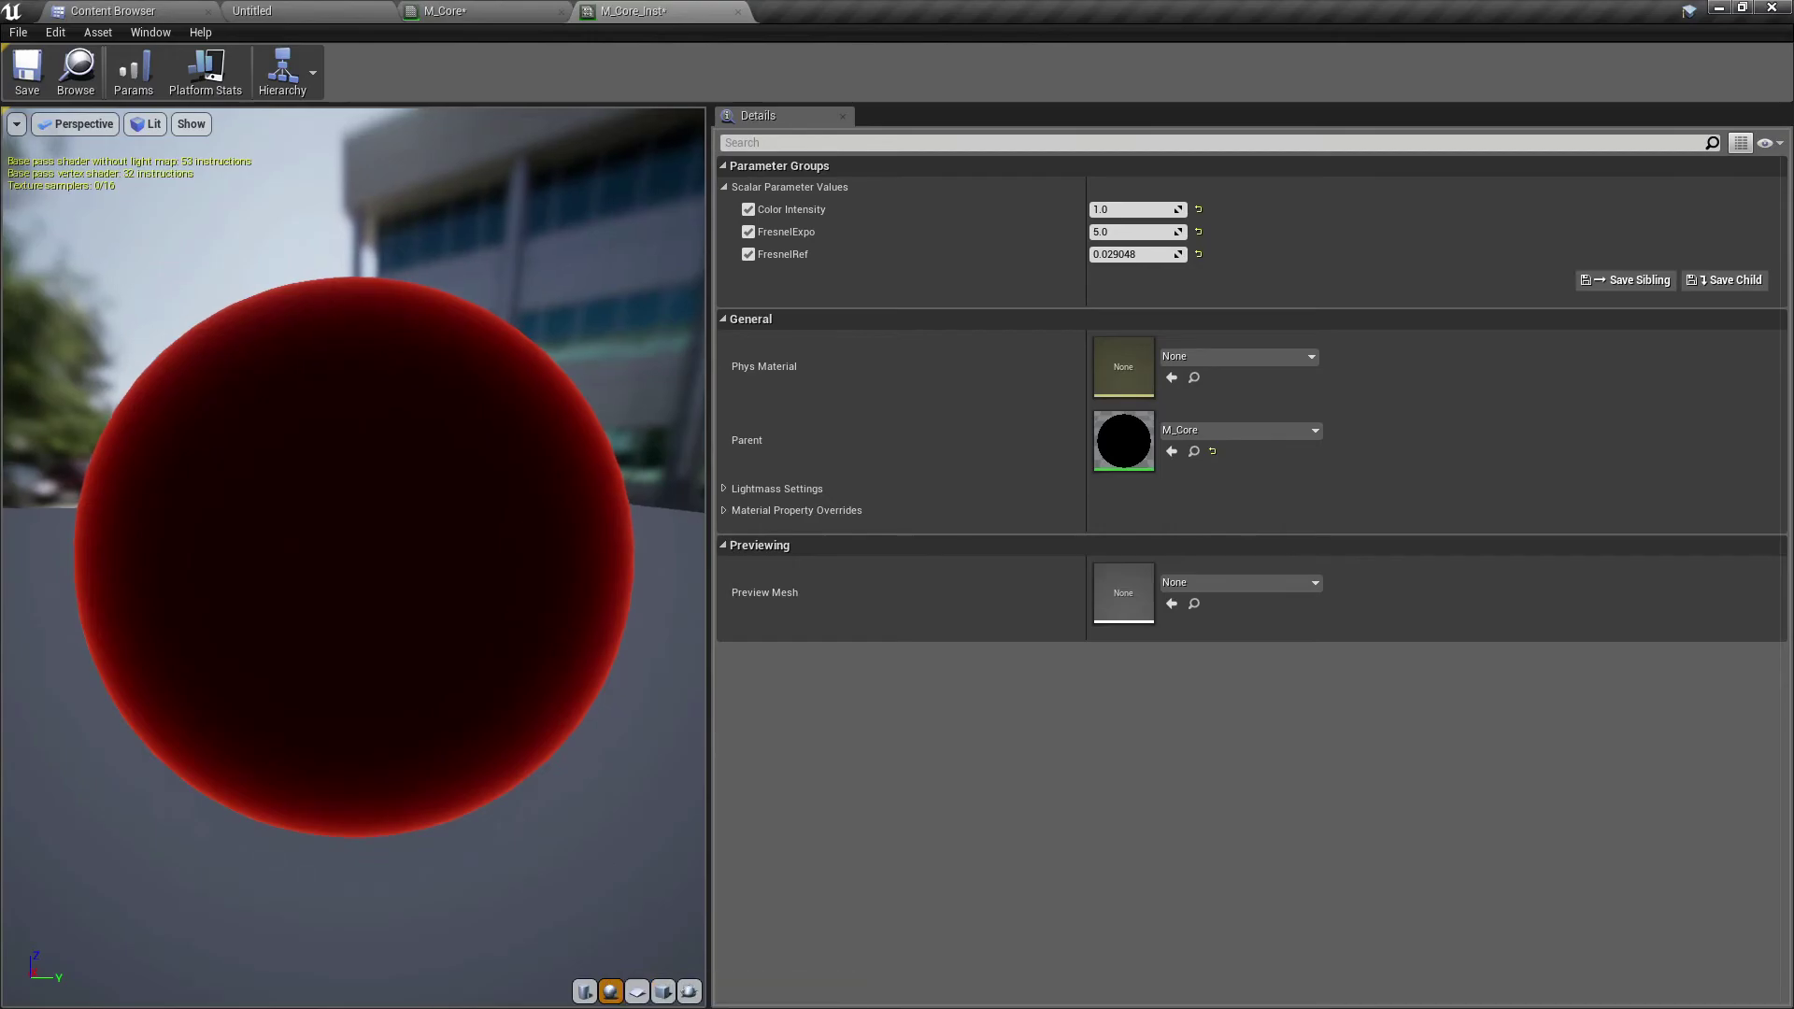
pyautogui.click(444, 10)
pyautogui.click(488, 377)
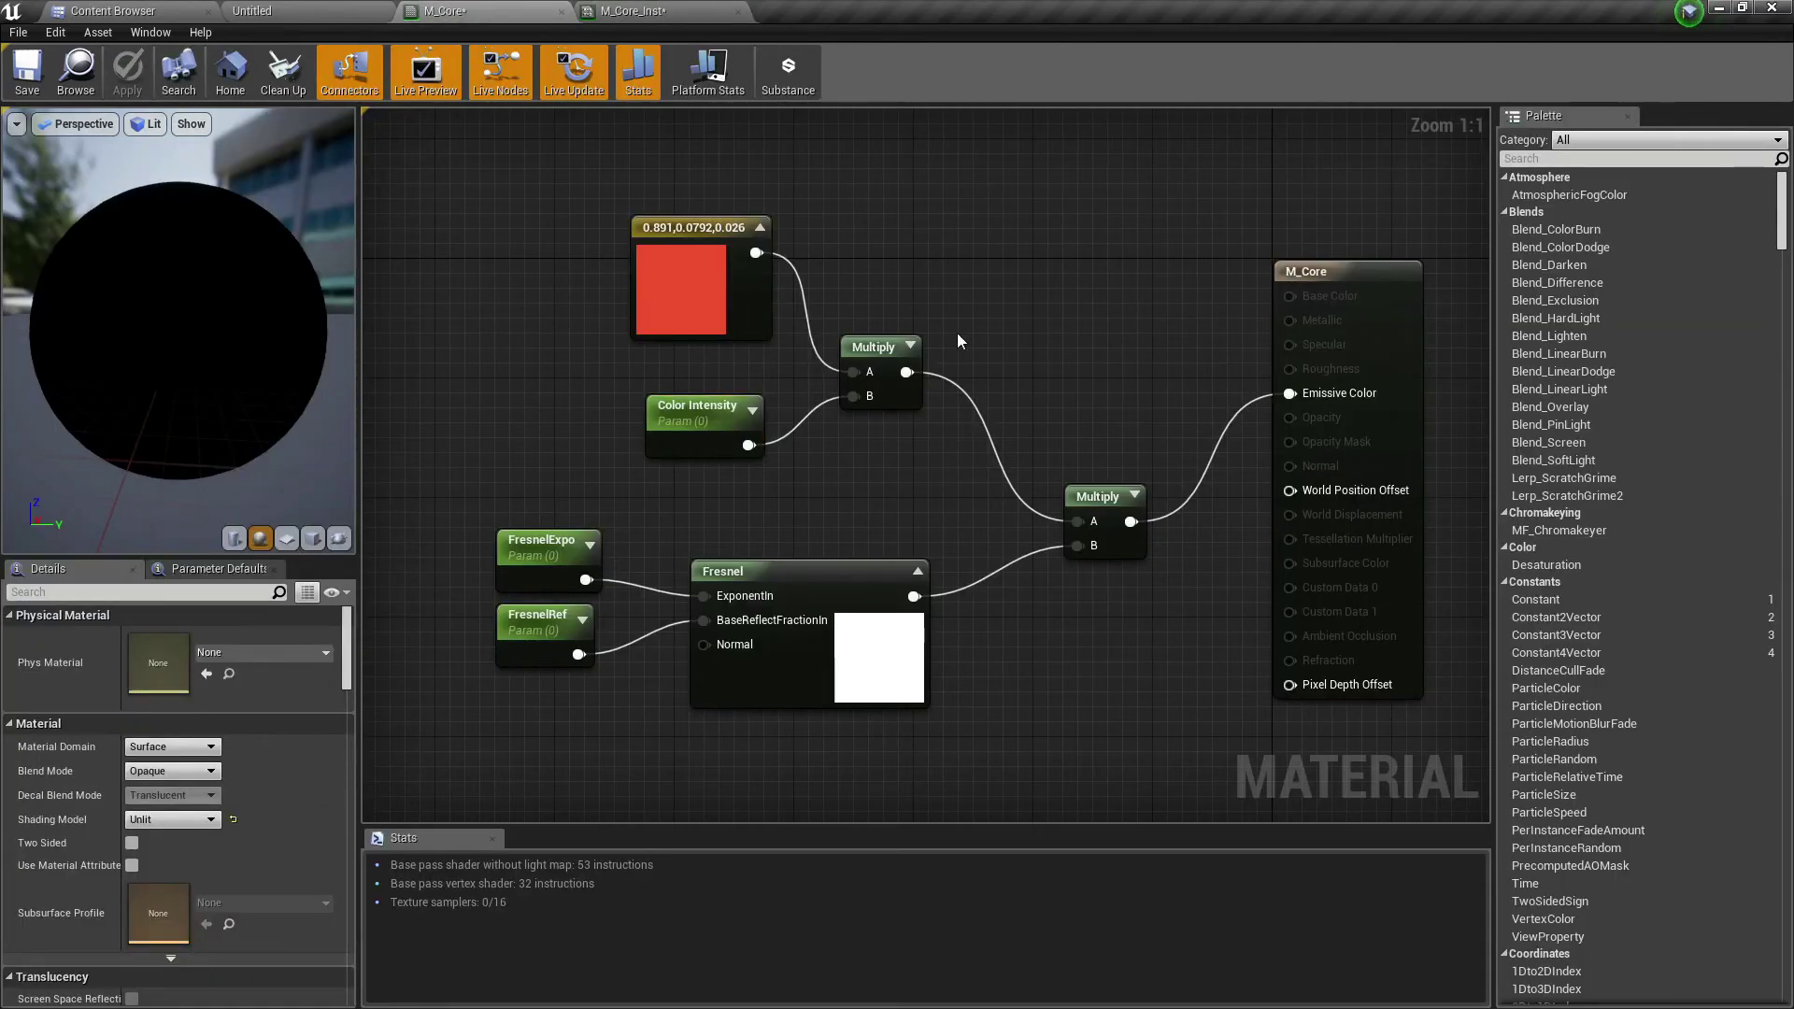
pyautogui.click(1345, 272)
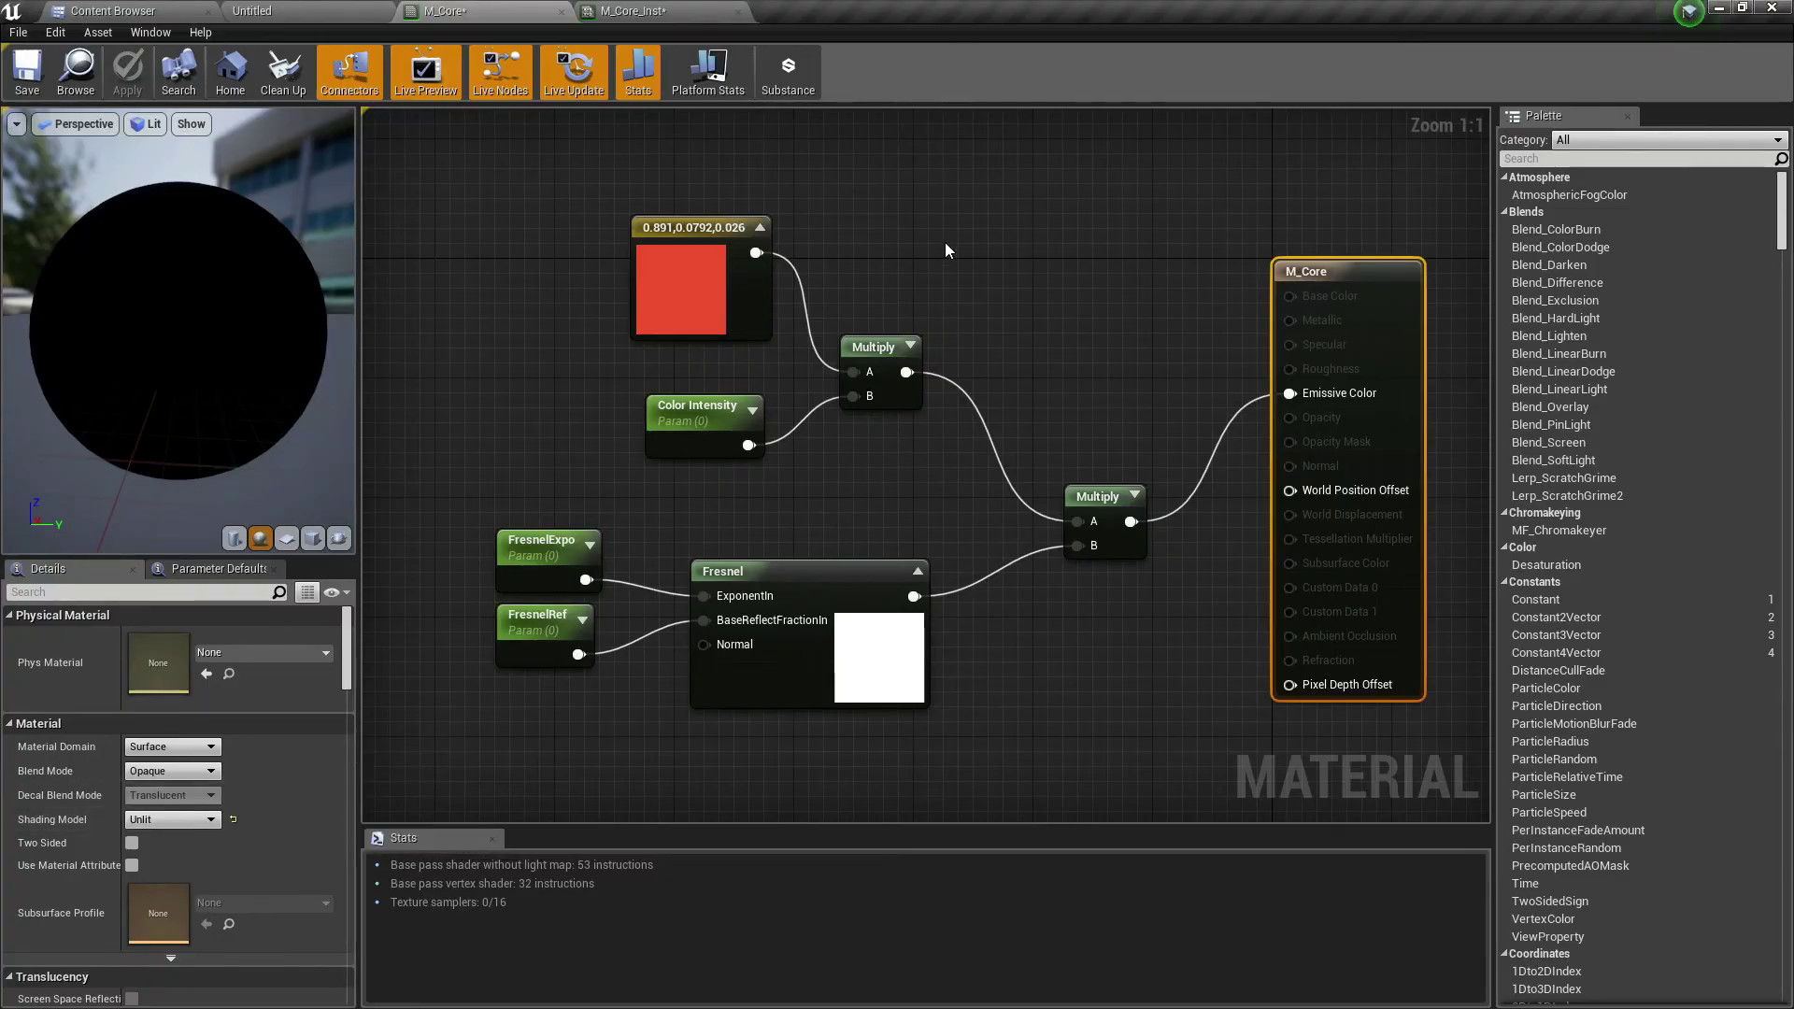
pyautogui.click(696, 313)
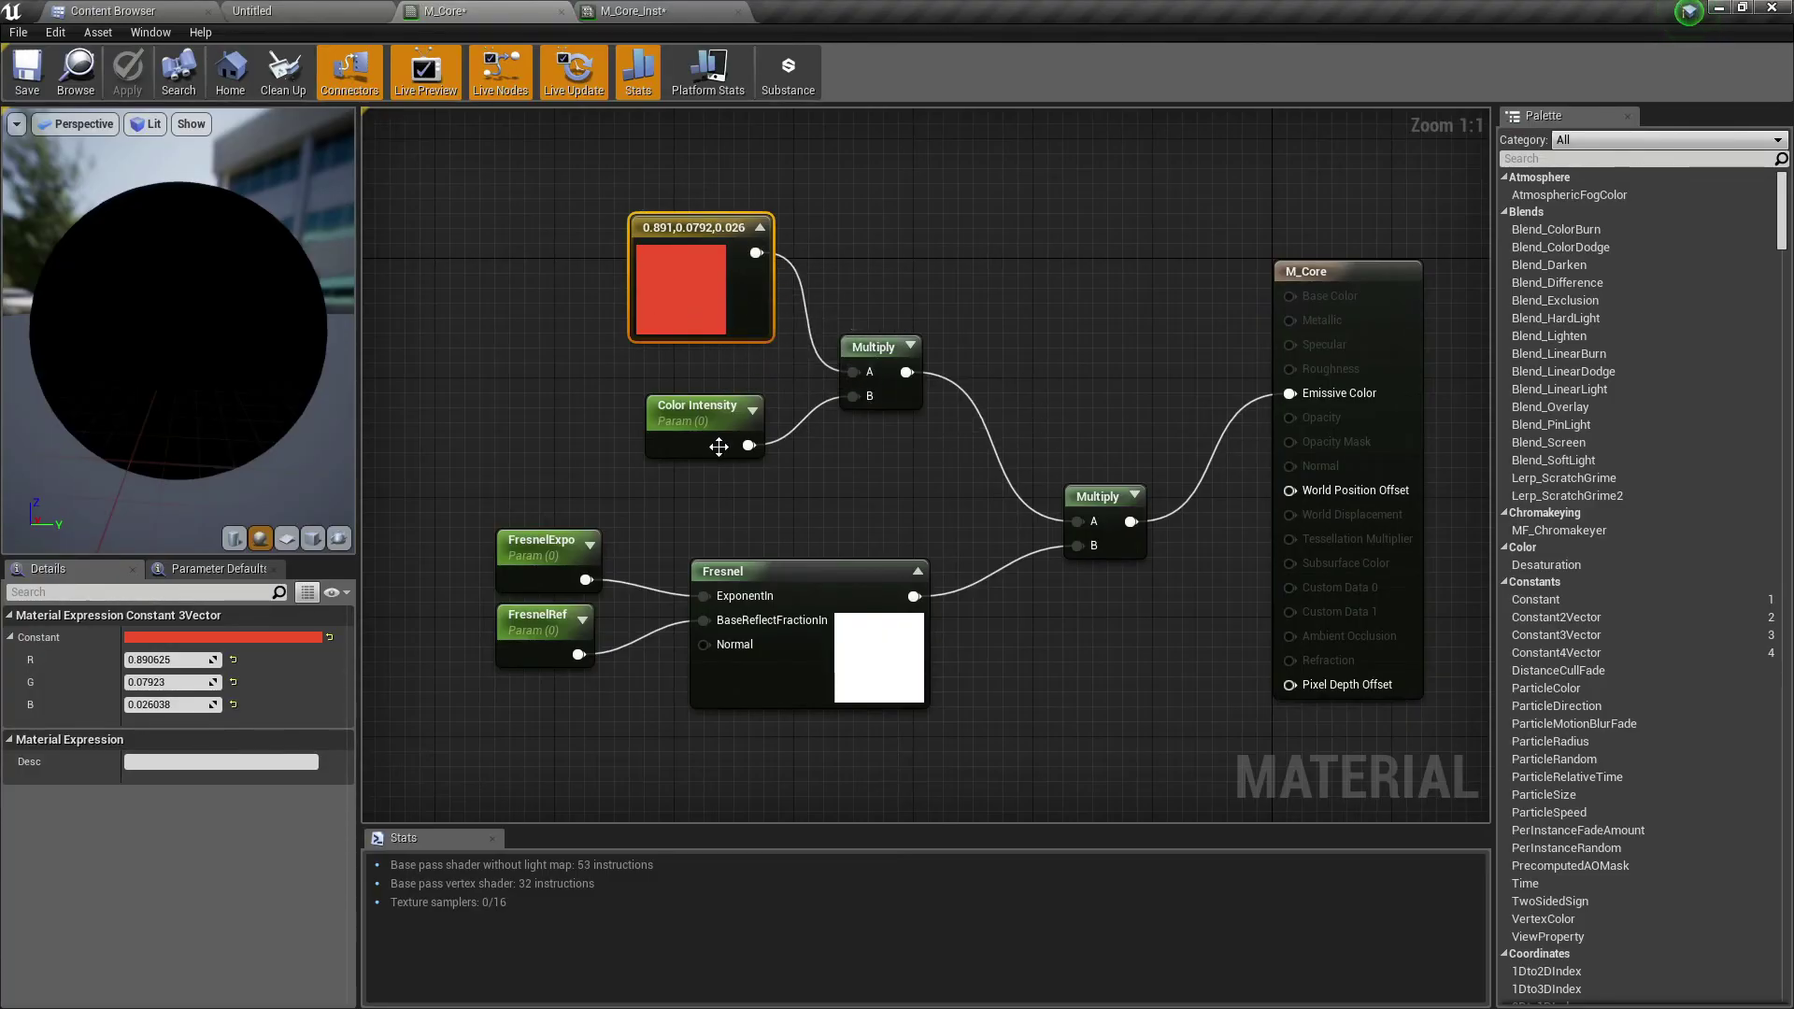
pyautogui.click(686, 437)
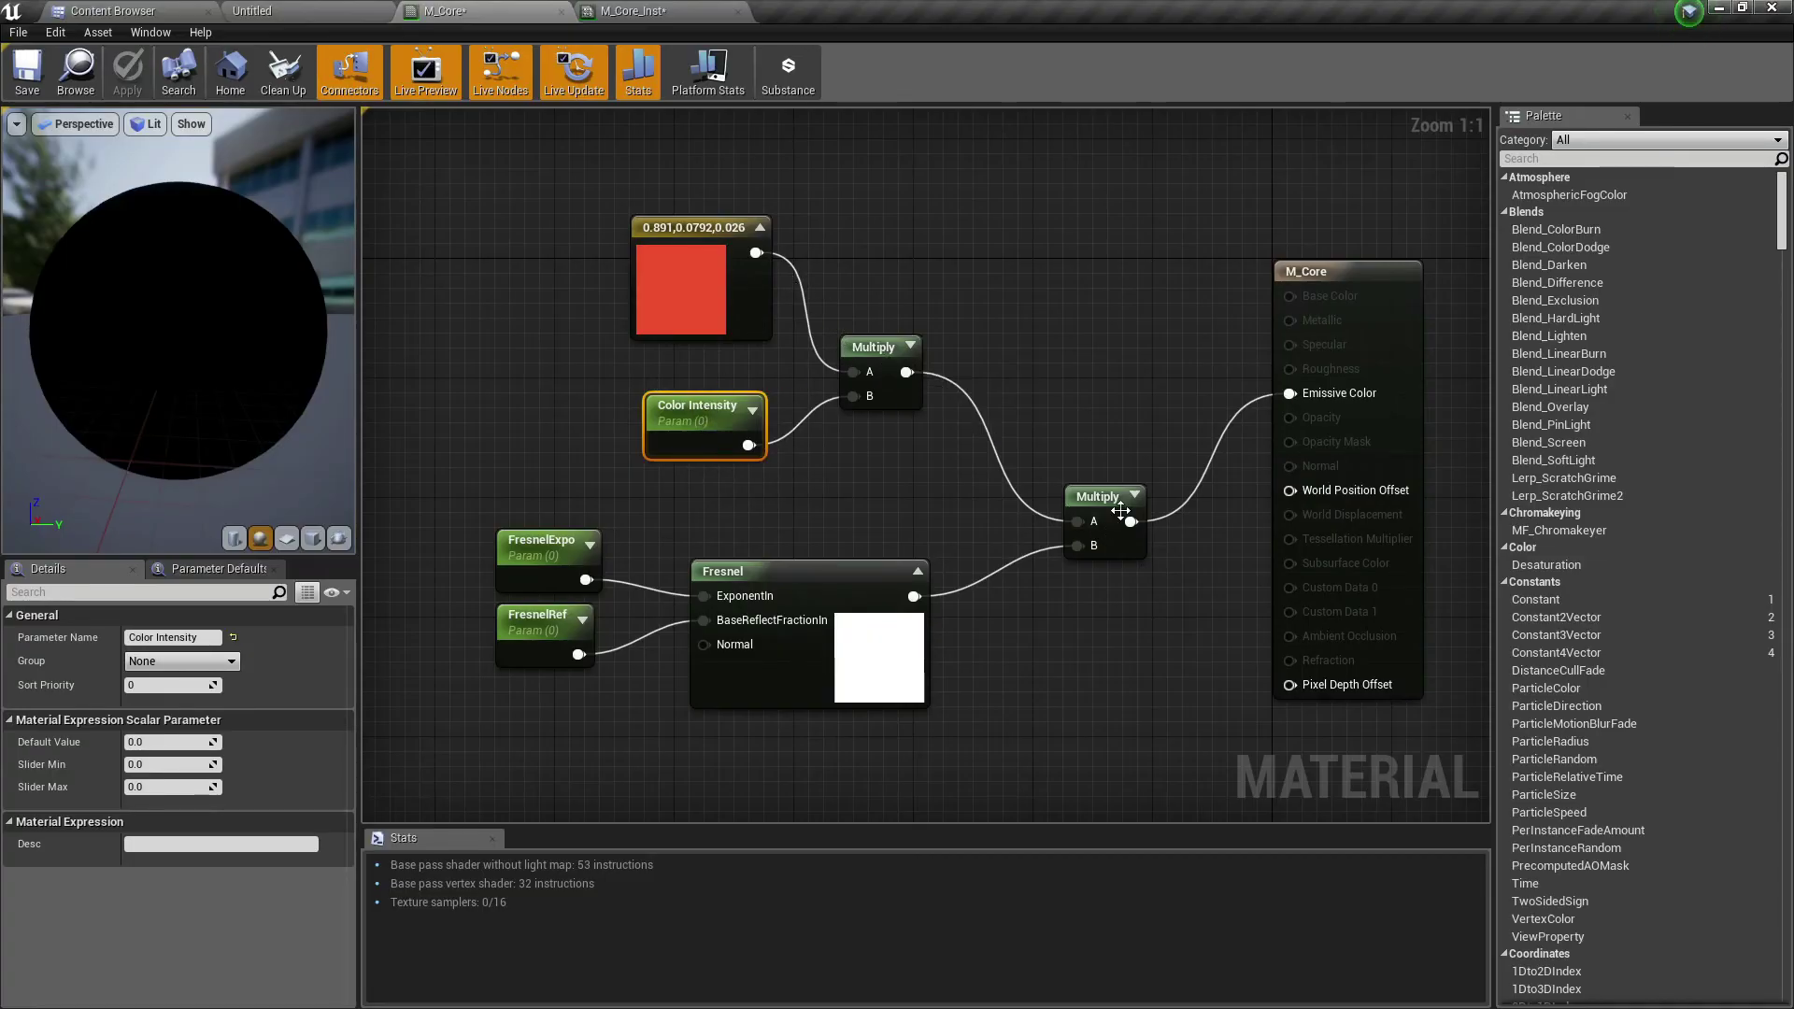
pyautogui.click(818, 582)
# Step: Start and then stop previewing the Fresnel node's output on its own
pyautogui.rightClick(818, 582)
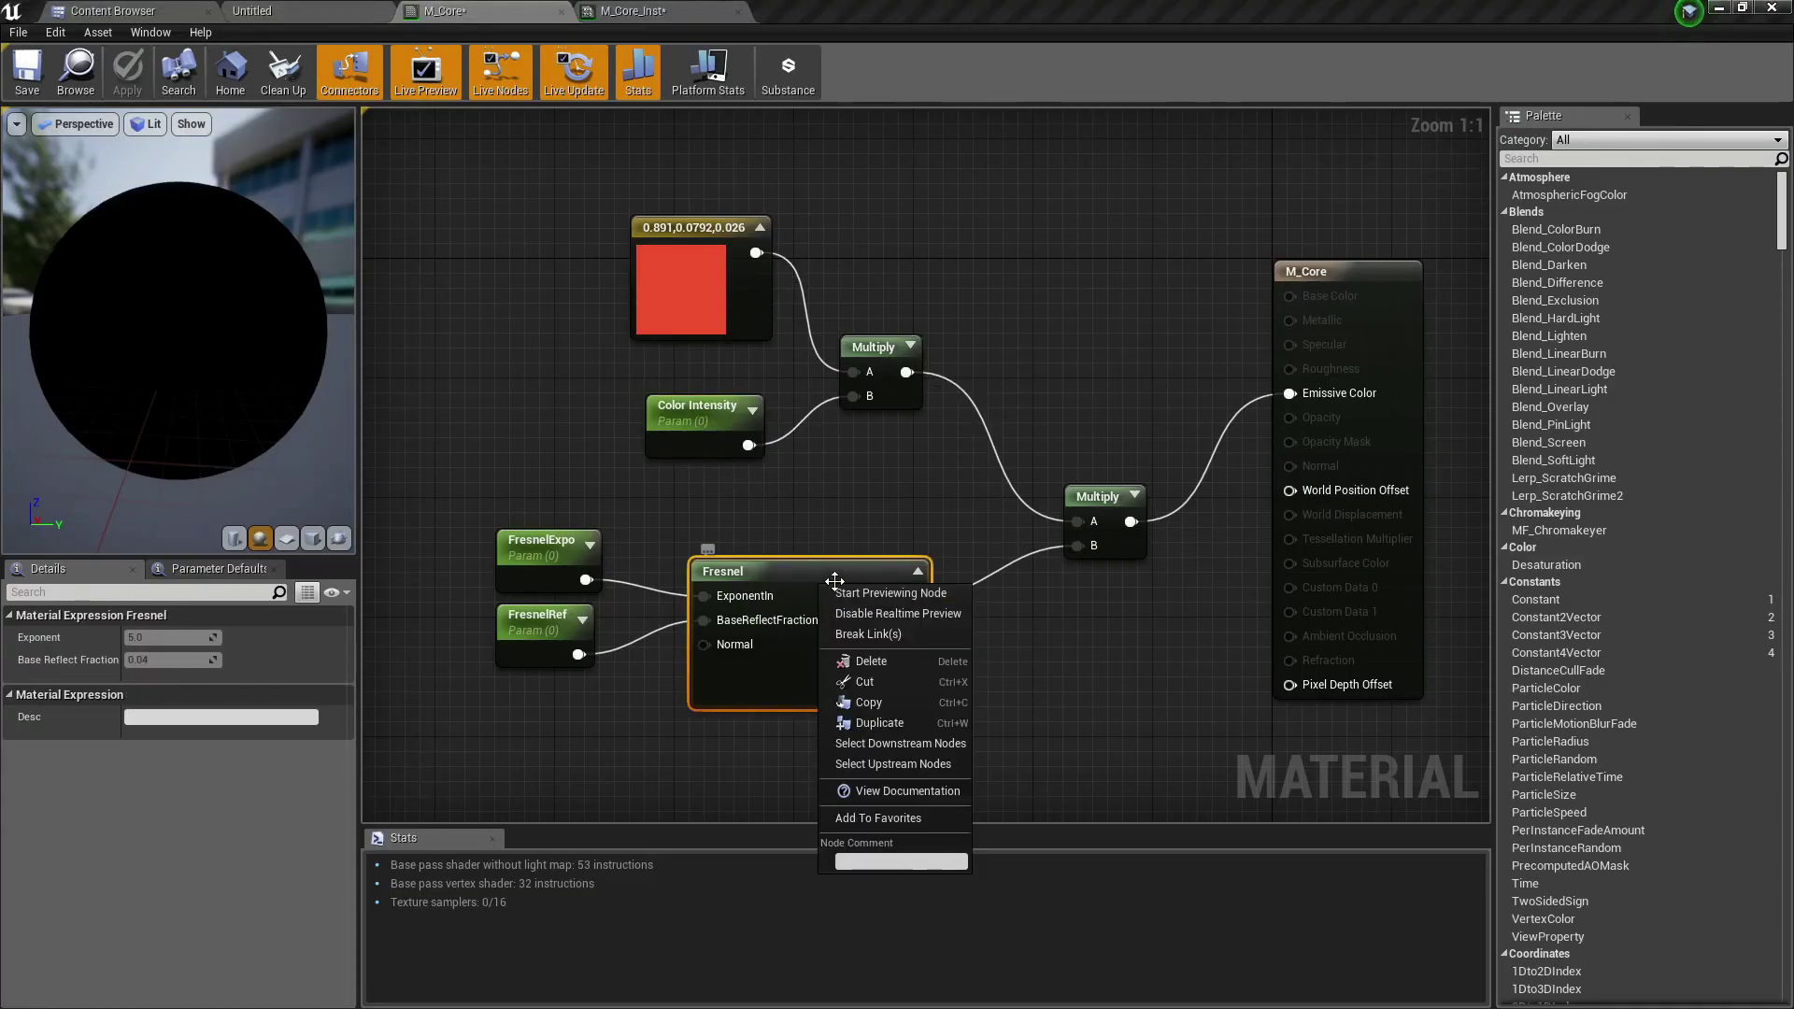
pyautogui.click(910, 594)
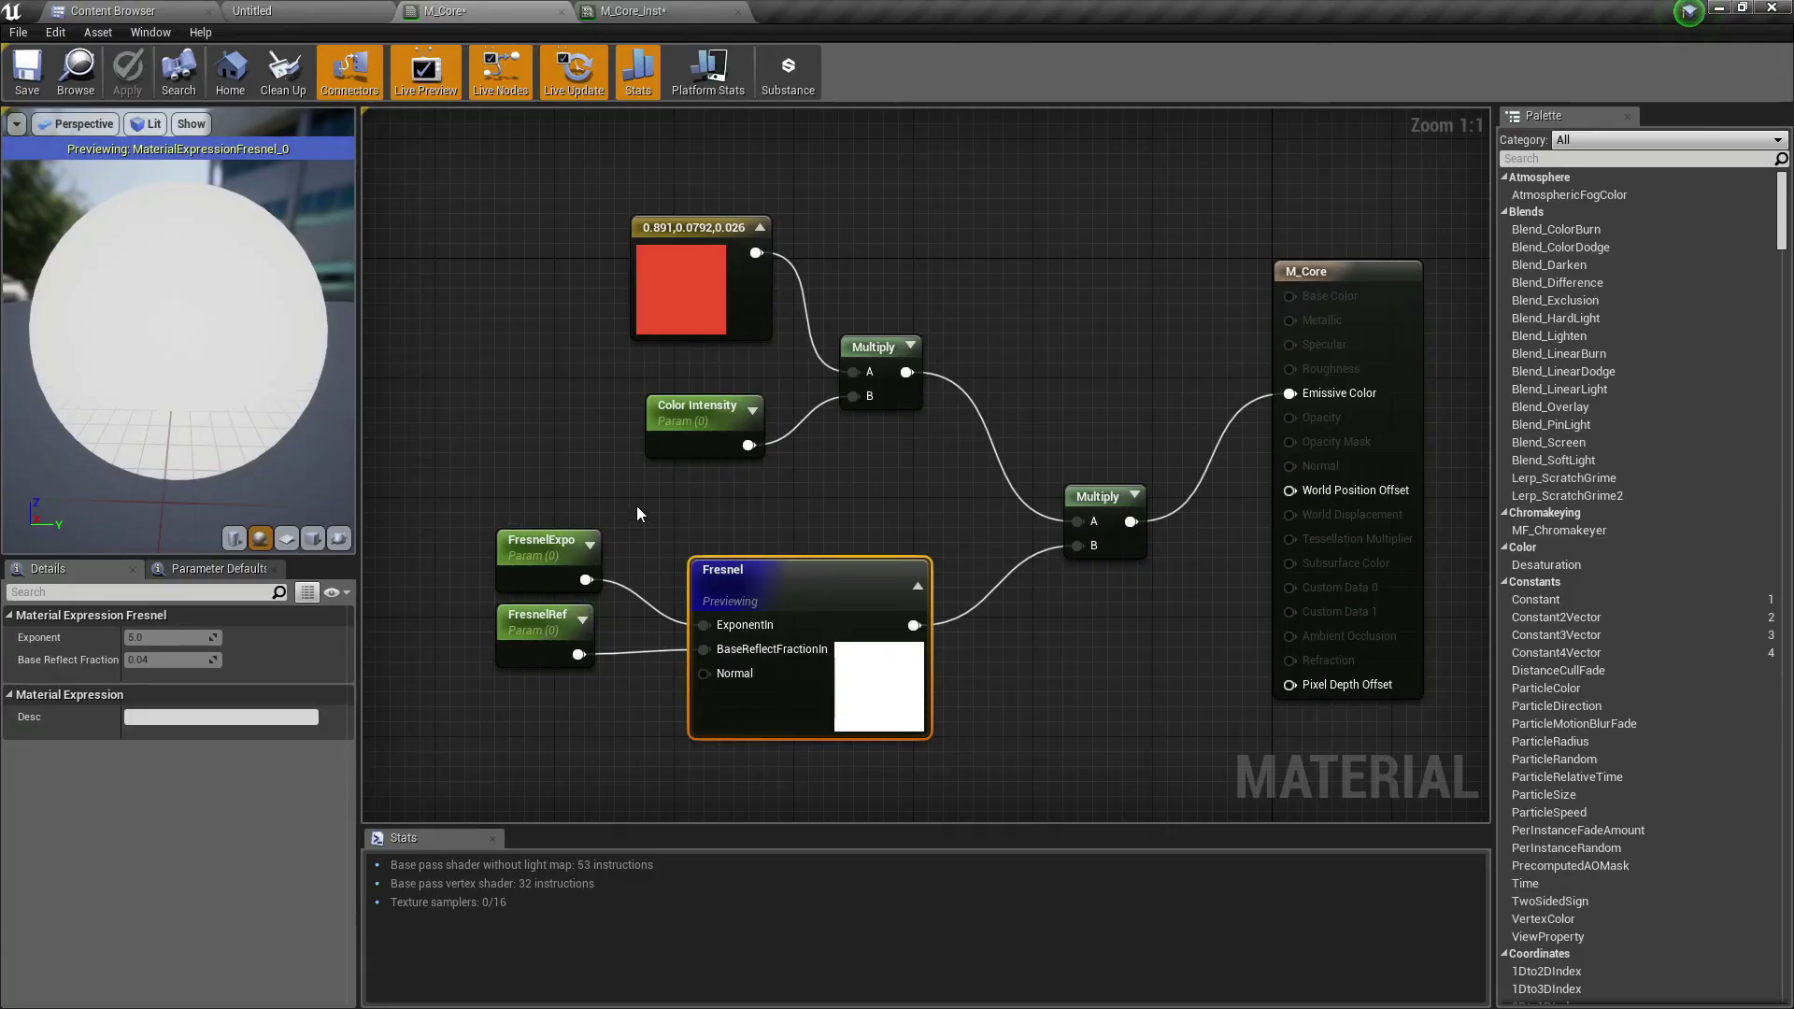
pyautogui.rightClick(809, 585)
pyautogui.click(839, 597)
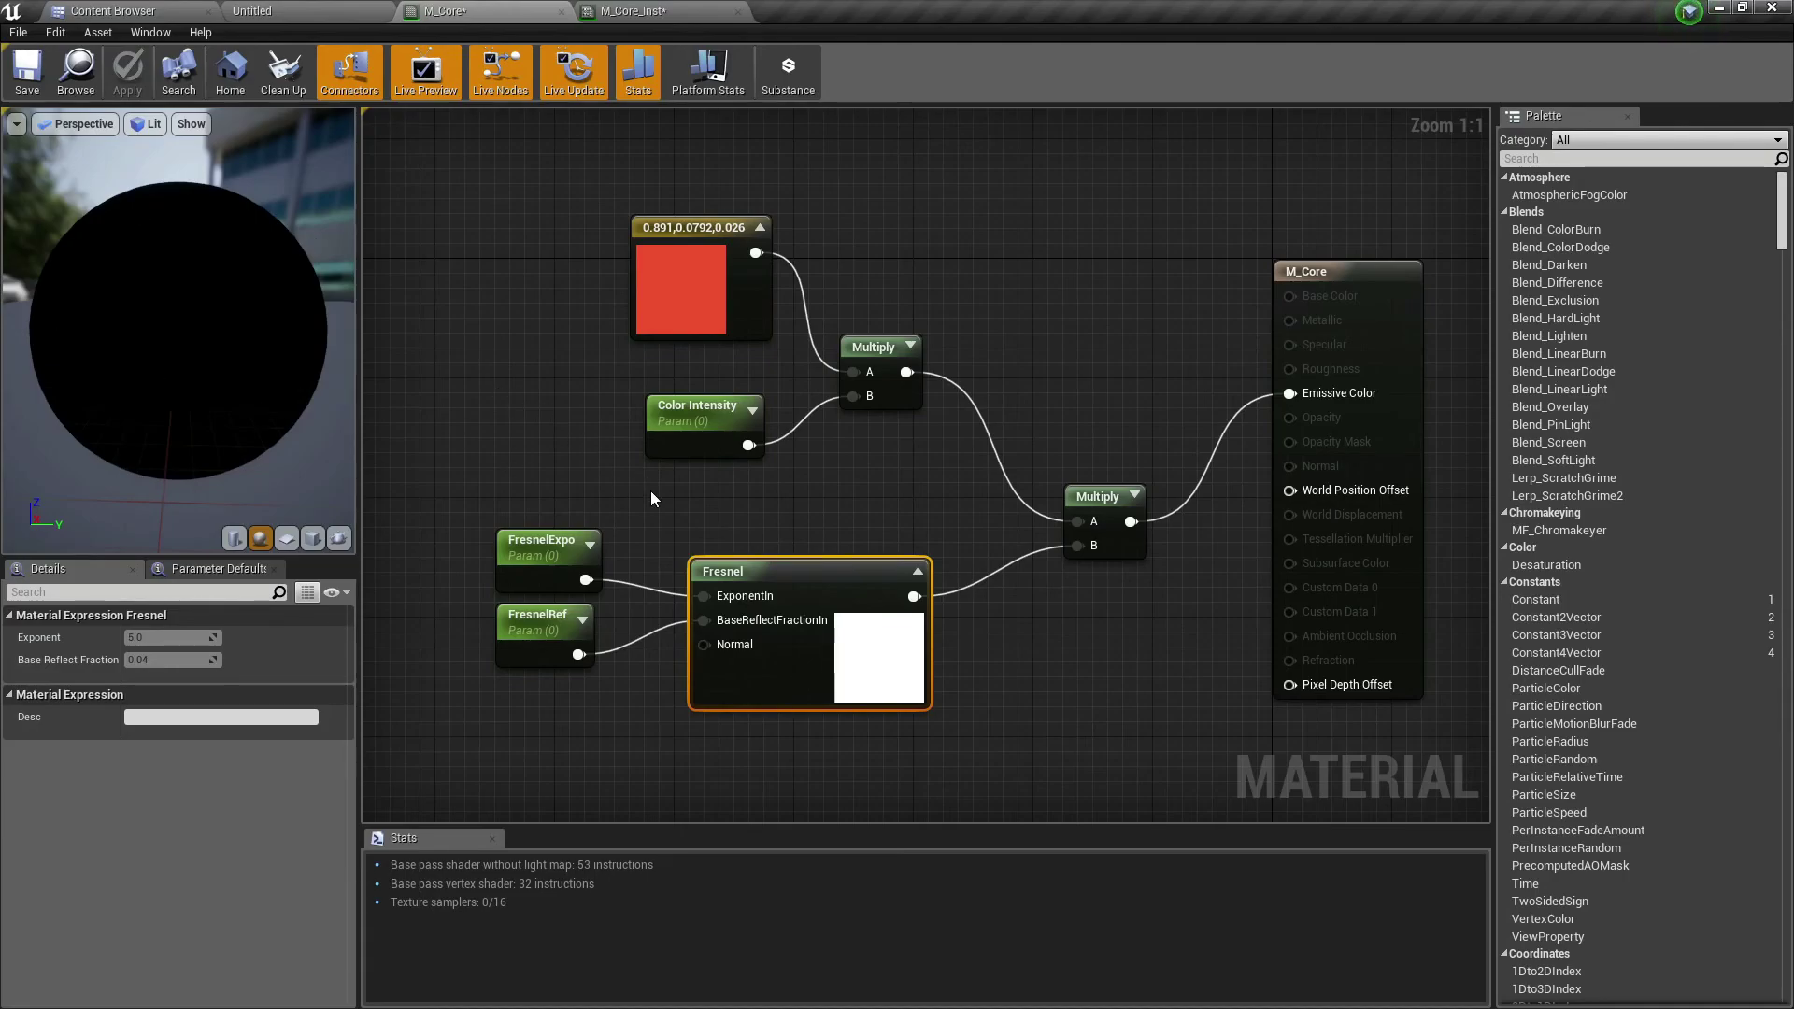
# Step: Compare the FresnelExpo and FresnelRef nodes and nudge FresnelRef slightly lower
pyautogui.click(519, 540)
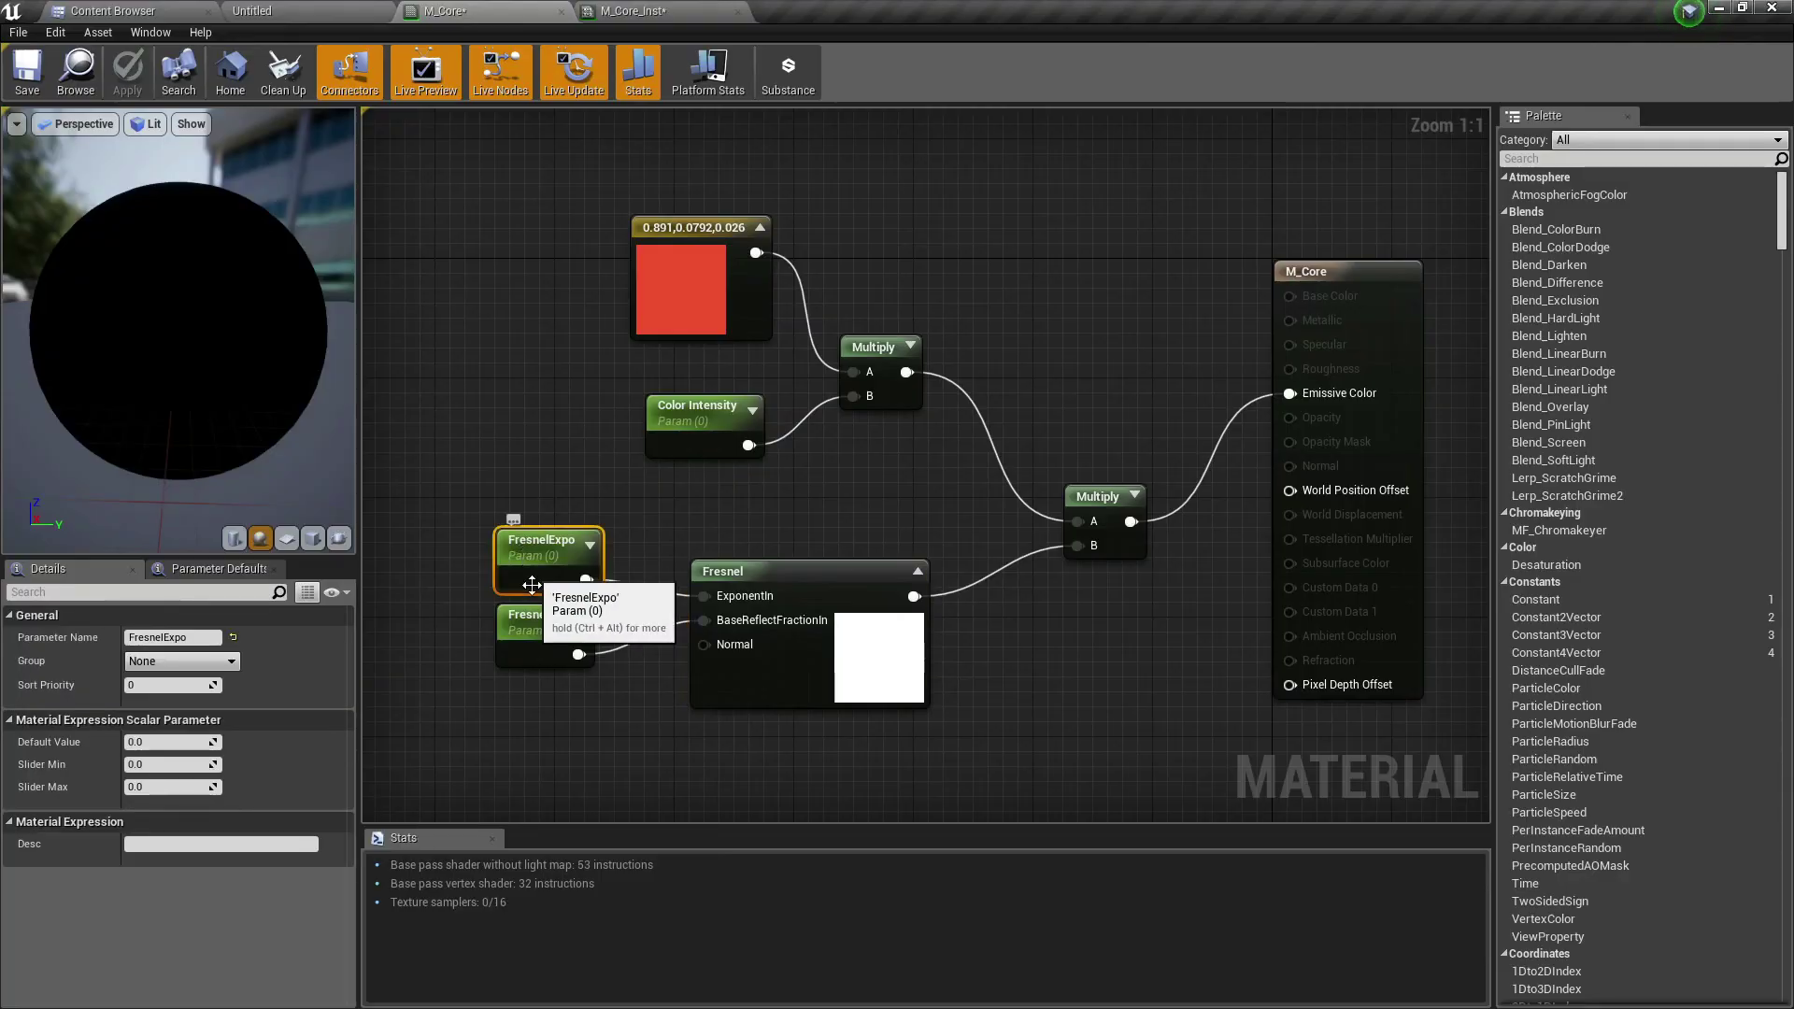
pyautogui.click(529, 617)
pyautogui.click(540, 542)
pyautogui.click(533, 616)
pyautogui.click(540, 542)
pyautogui.click(540, 624)
pyautogui.click(540, 544)
pyautogui.click(542, 626)
pyautogui.click(540, 544)
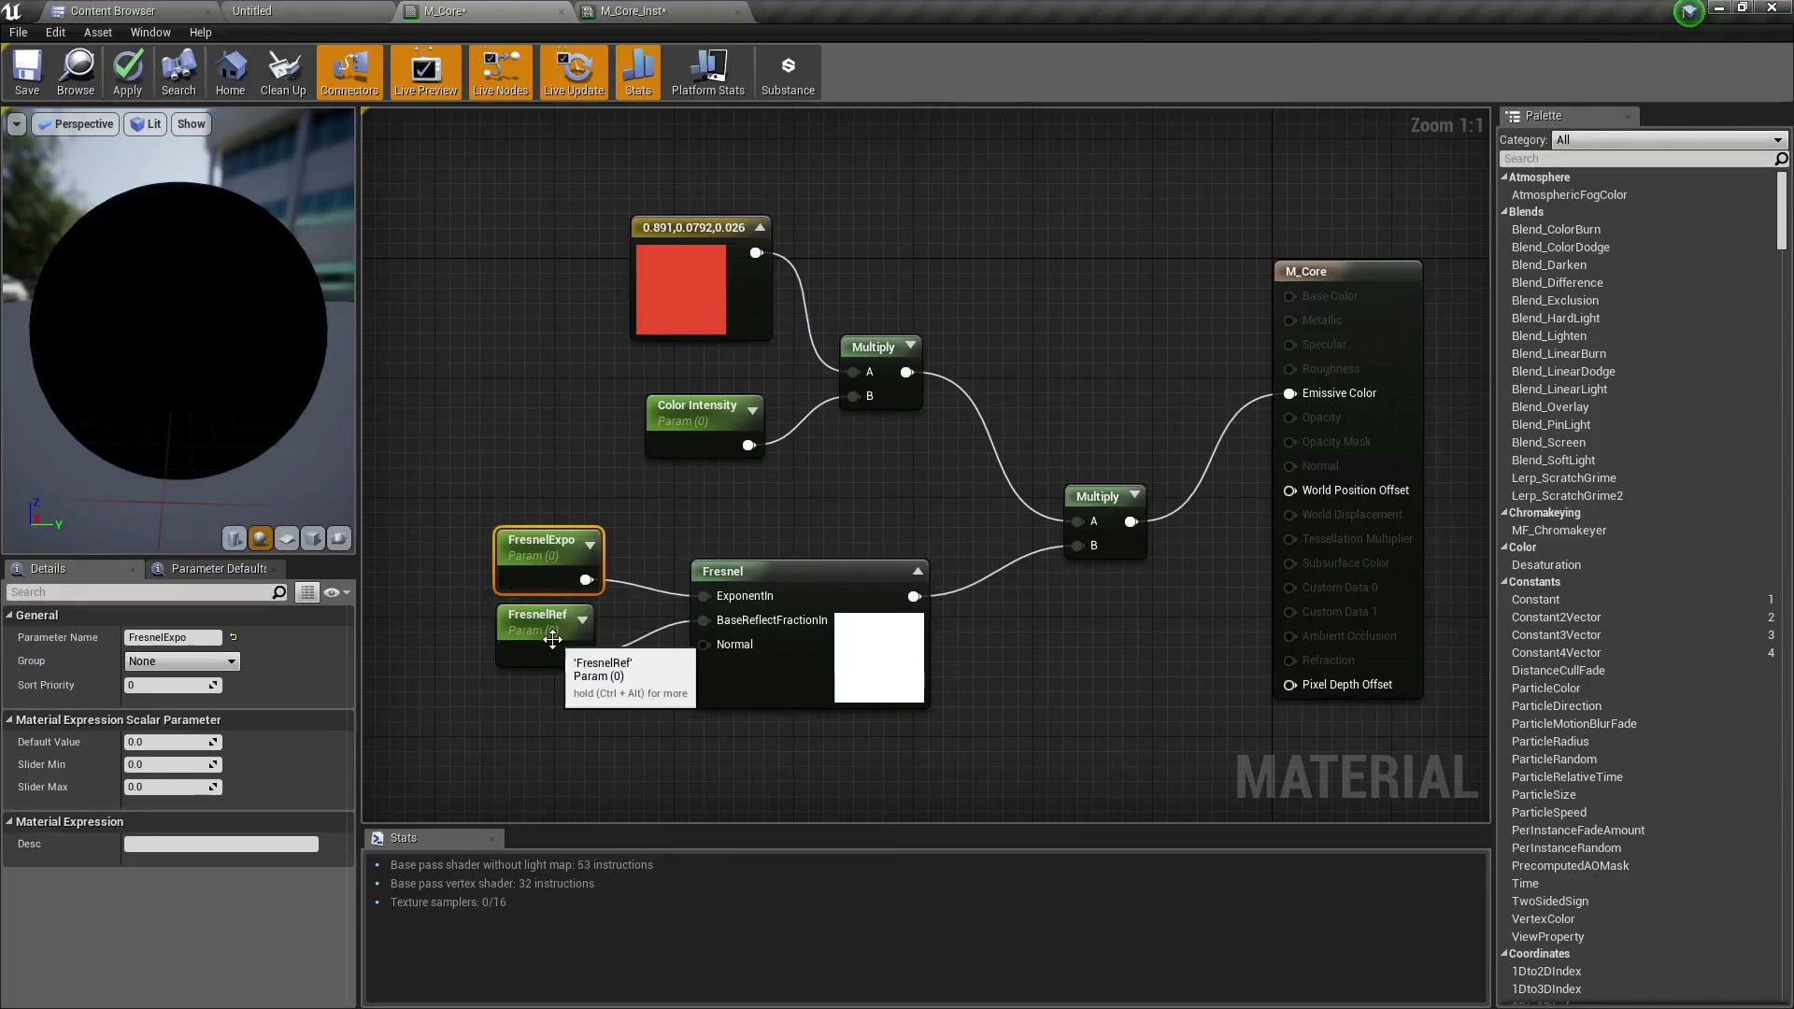
pyautogui.click(550, 635)
pyautogui.moveTo(550, 635); pyautogui.dragTo(549, 649)
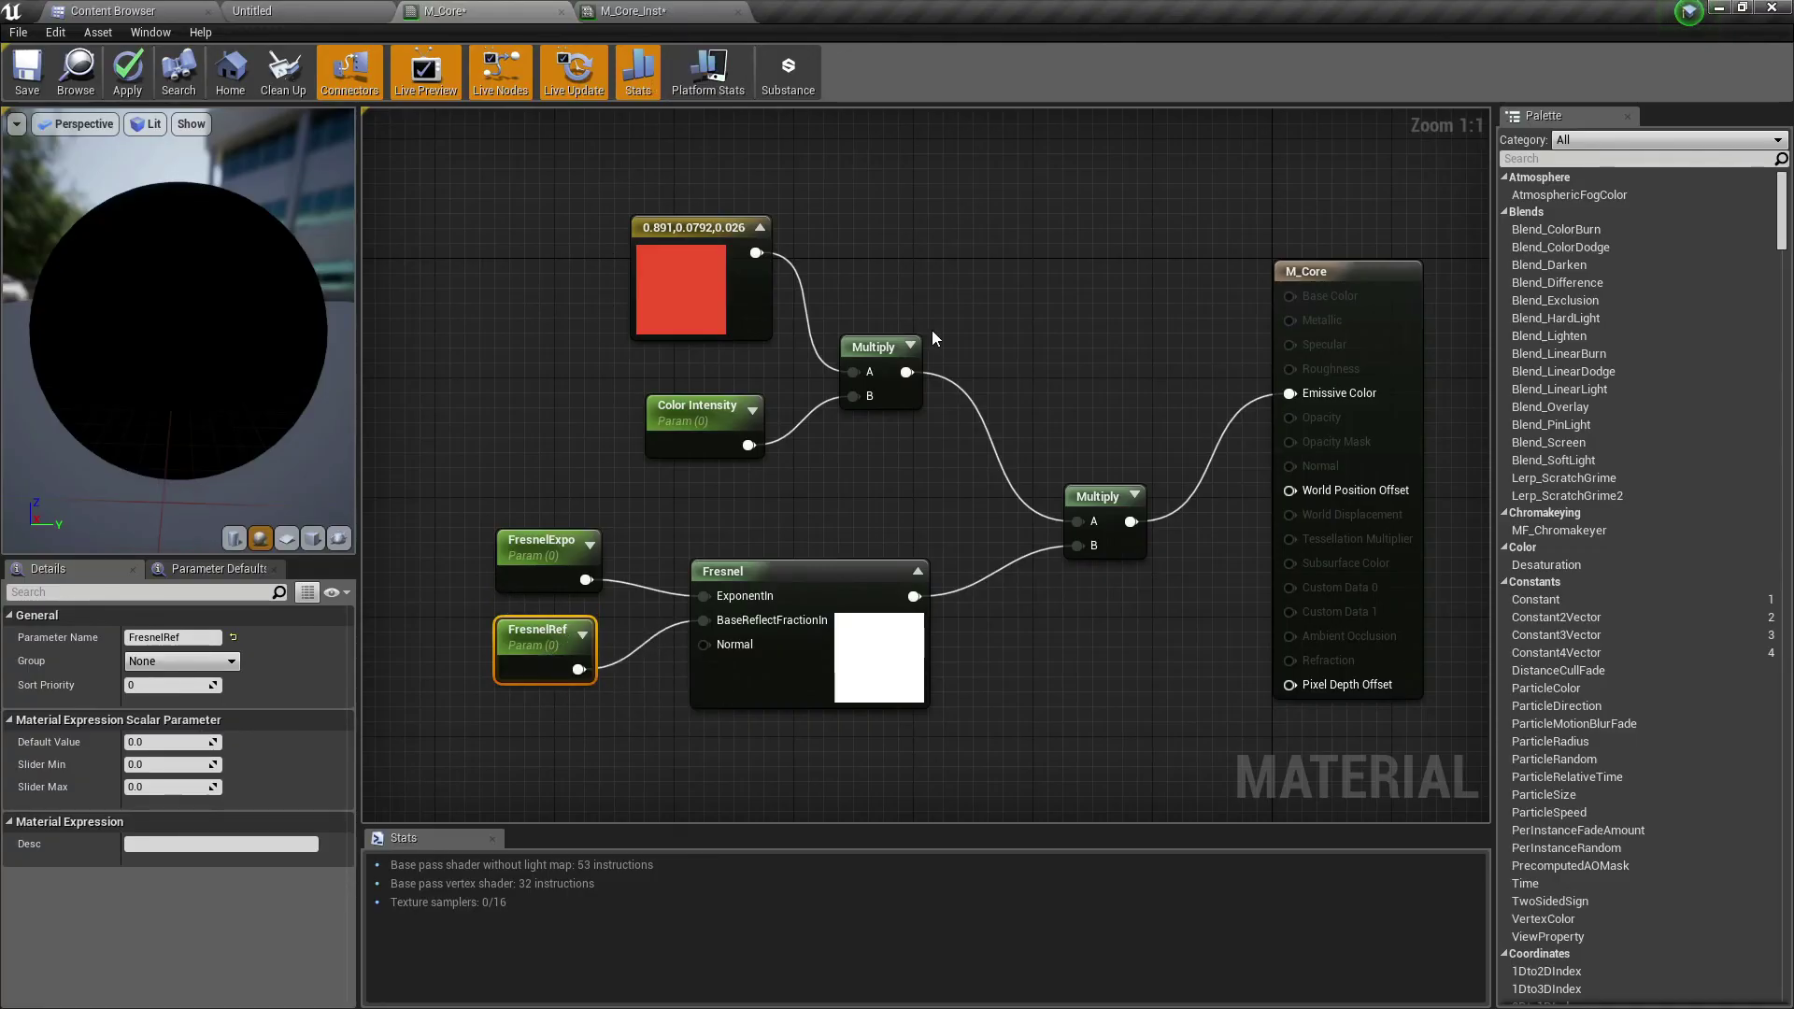
pyautogui.click(1300, 271)
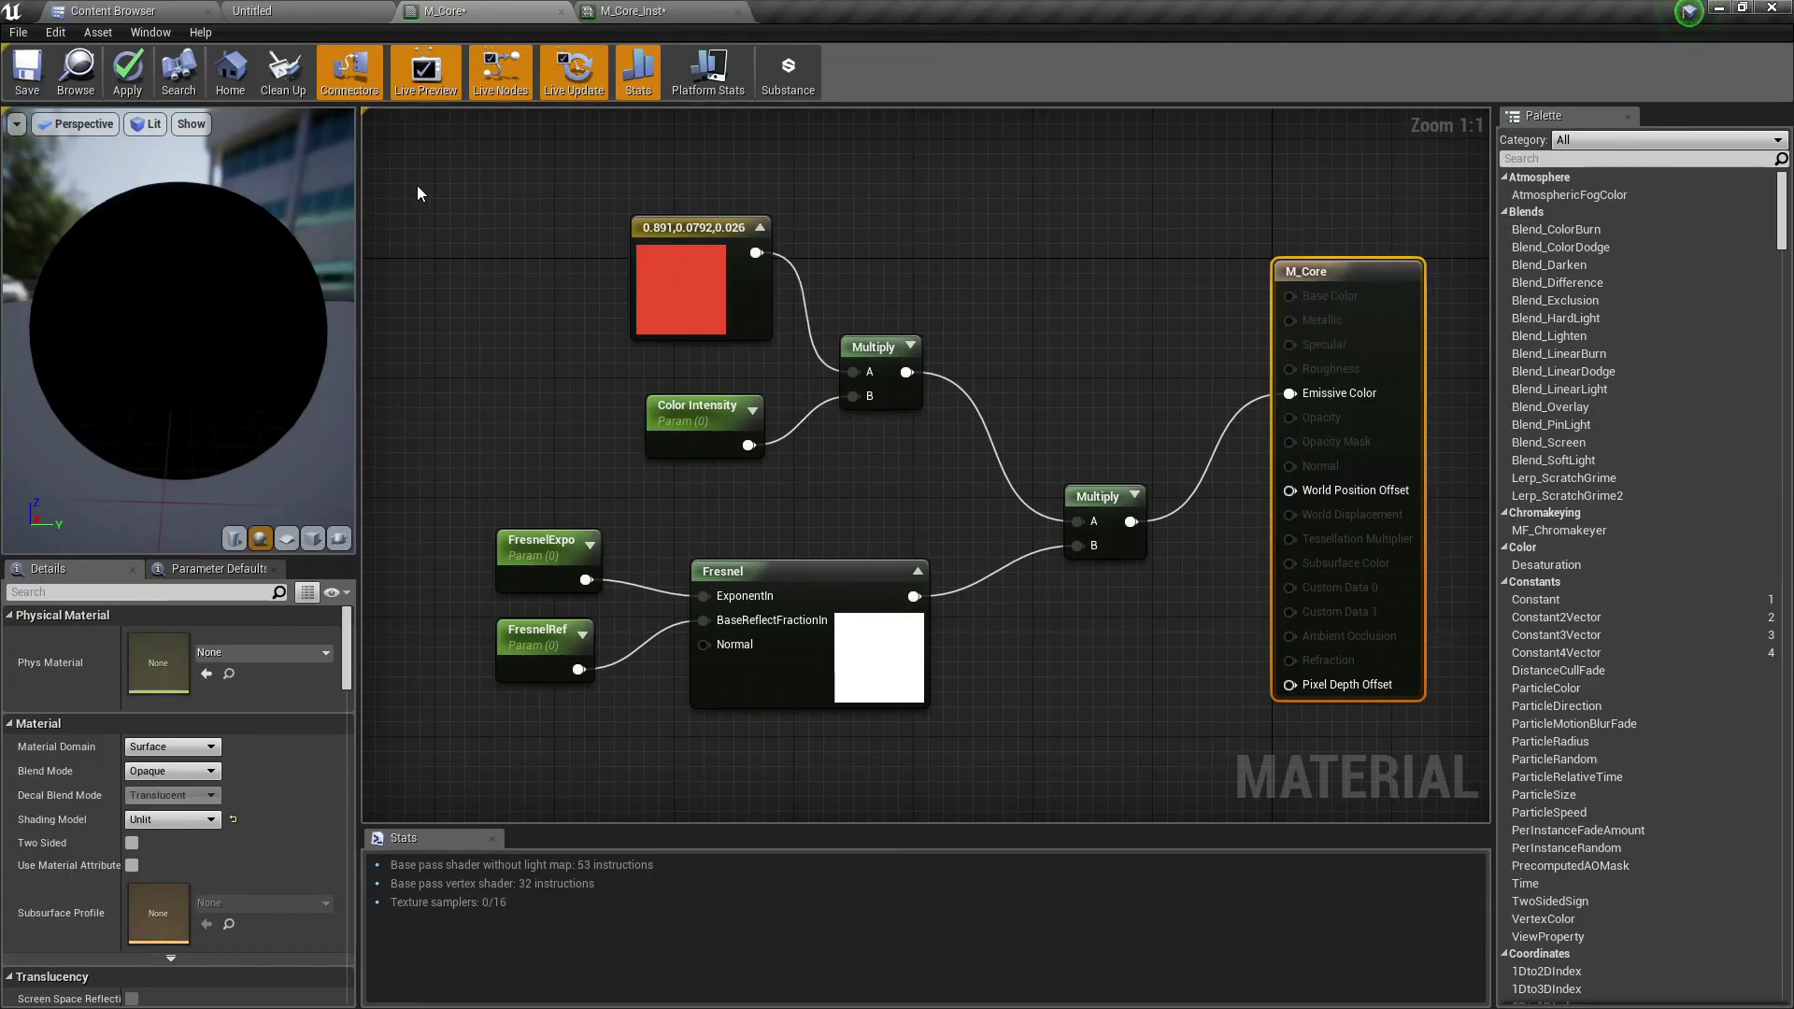
# Step: Apply M_Core, save all modified assets including M_Core_Inst, and go back to the M_Core graph
pyautogui.click(129, 89)
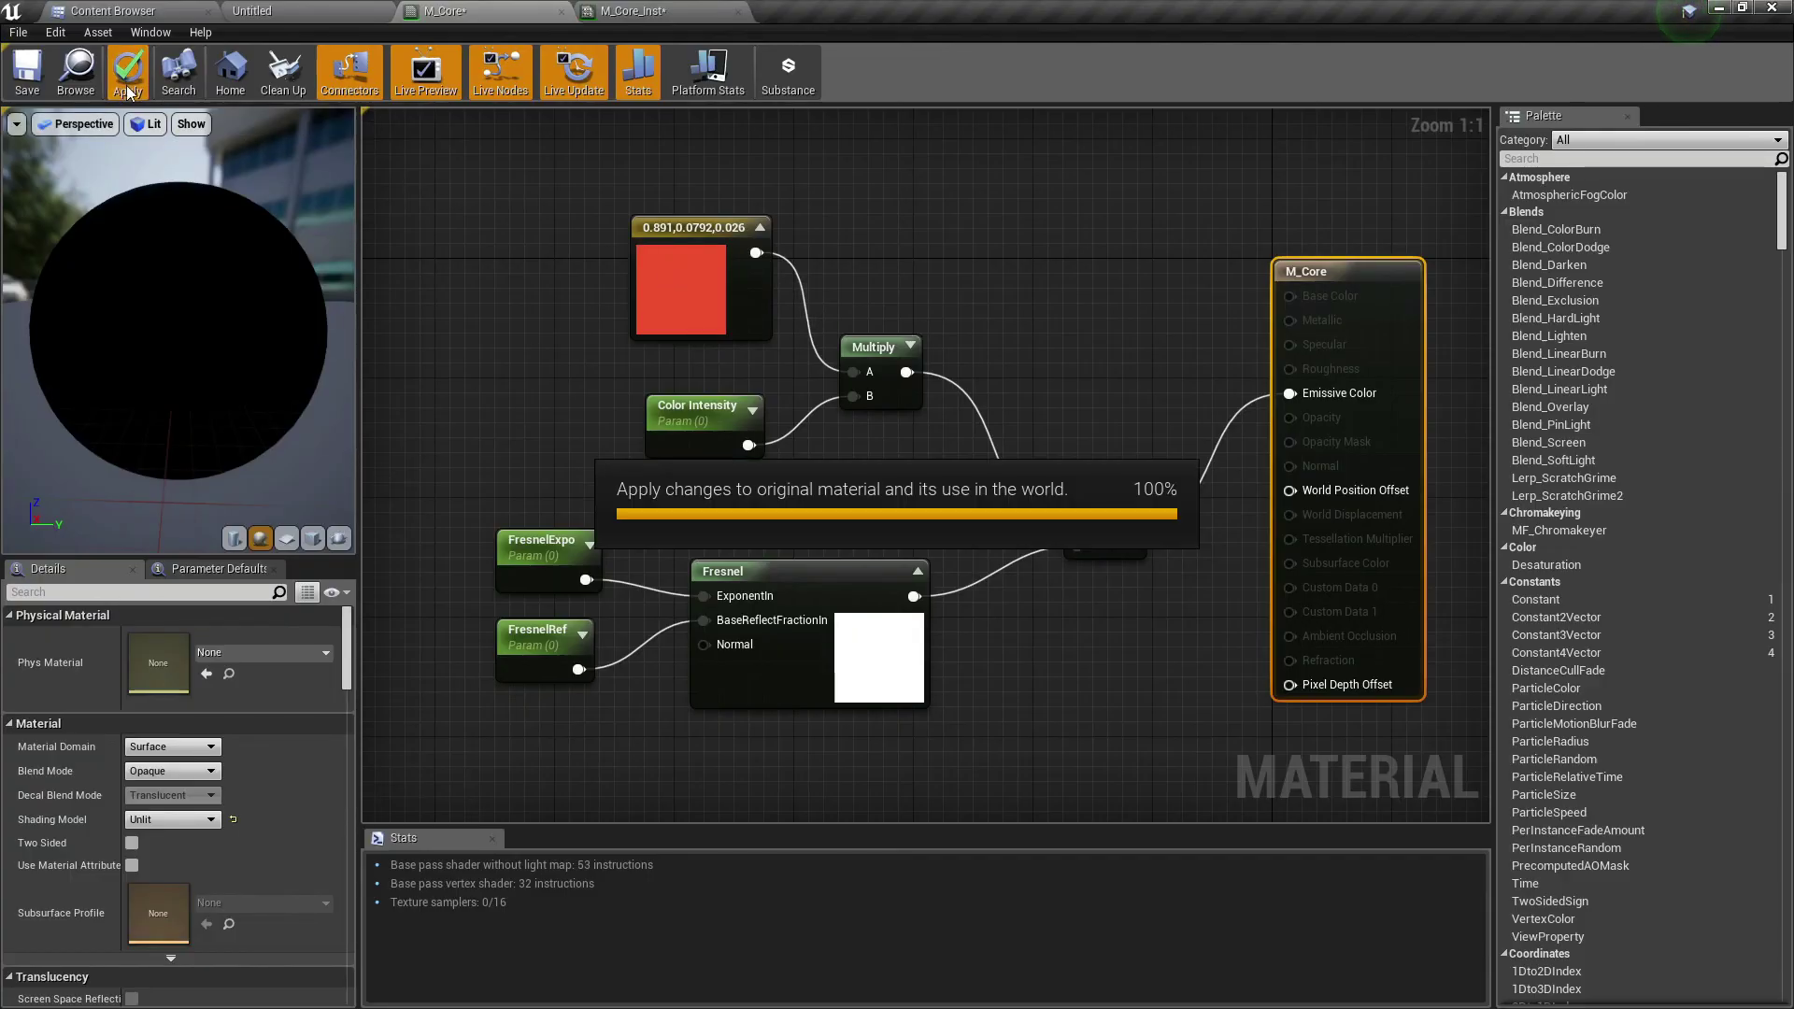
pyautogui.click(147, 10)
pyautogui.click(230, 40)
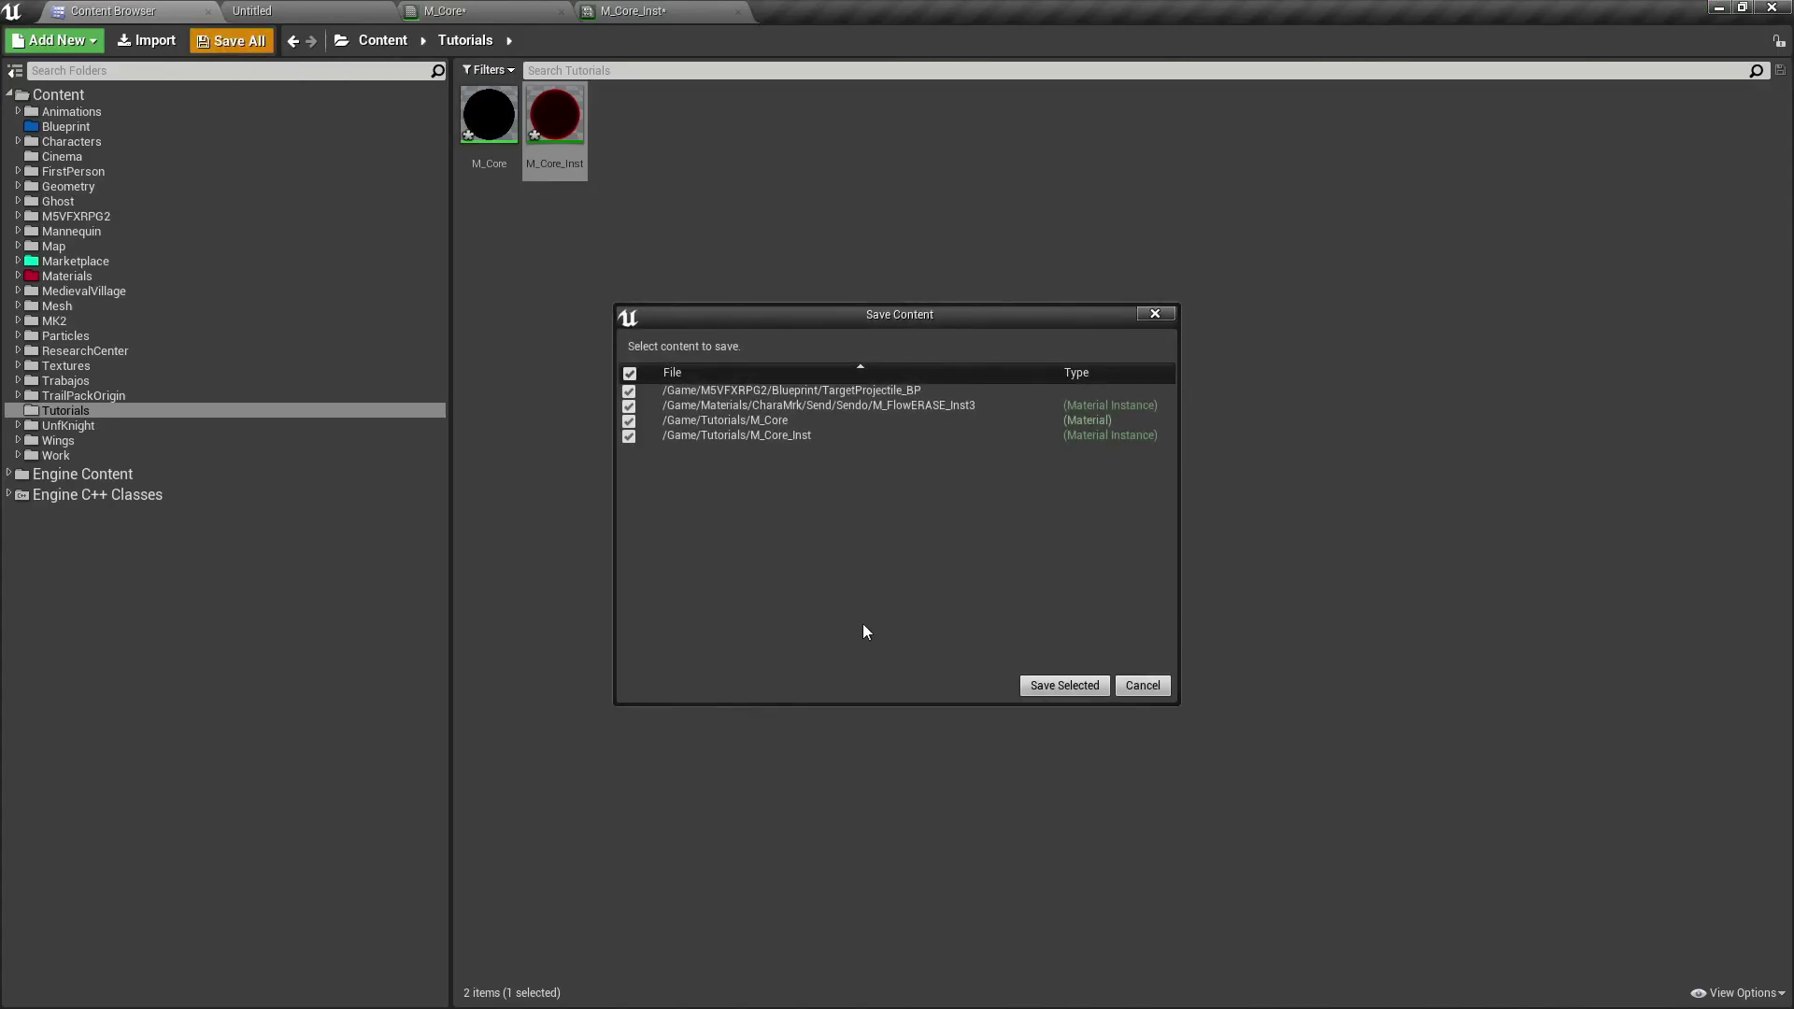
pyautogui.click(1062, 689)
pyautogui.click(464, 11)
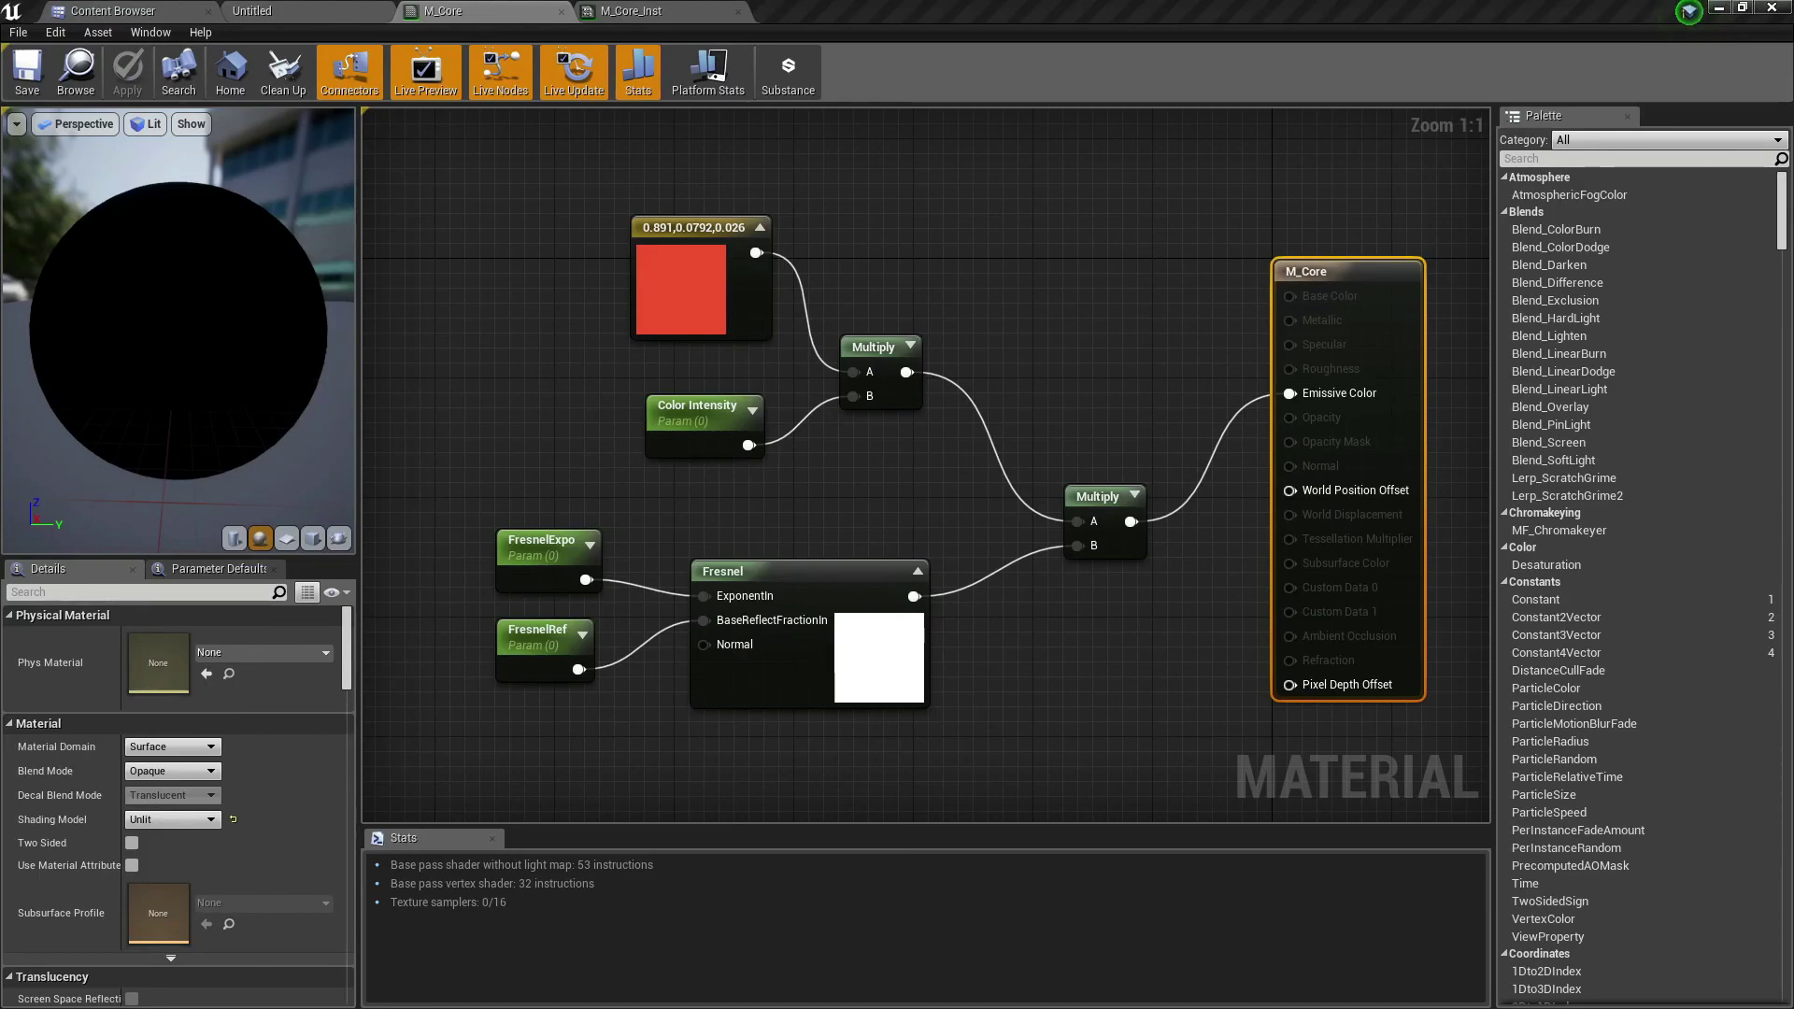
pyautogui.moveTo(541, 411); pyautogui.dragTo(1139, 271, button='right')
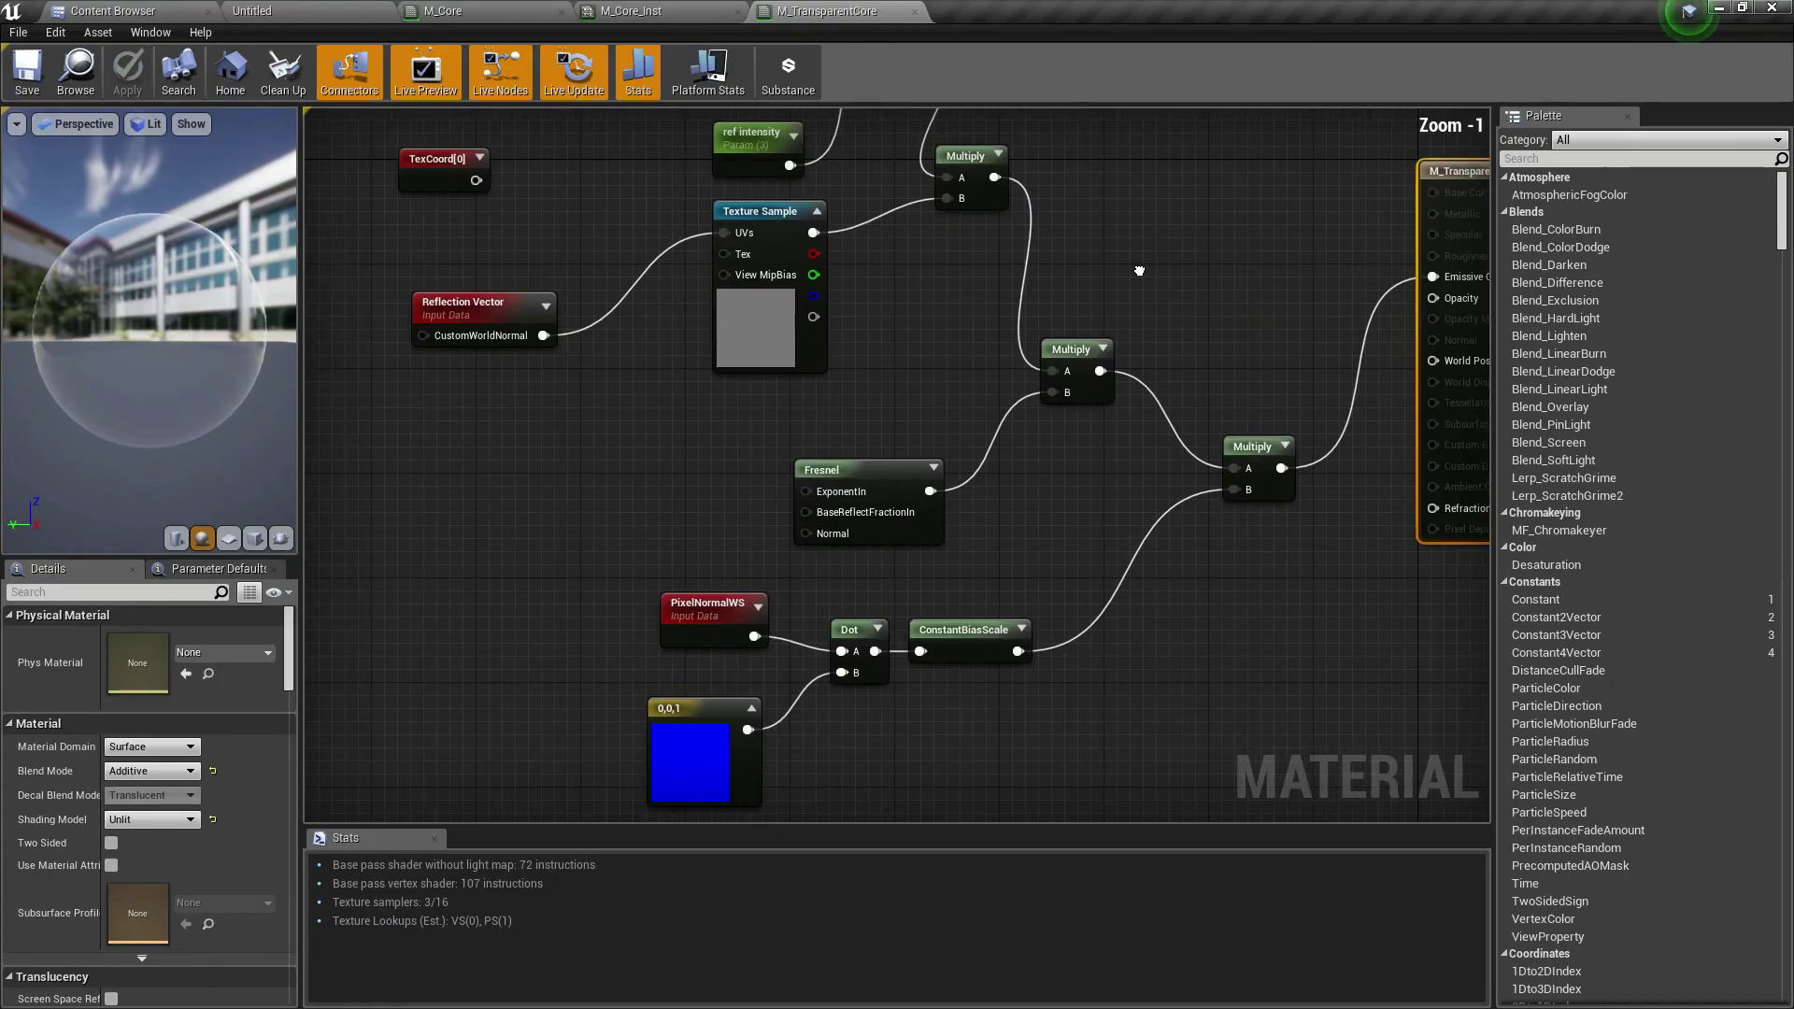
pyautogui.scroll(-2, 1138, 271)
pyautogui.moveTo(832, 547); pyautogui.dragTo(804, 435, button='right')
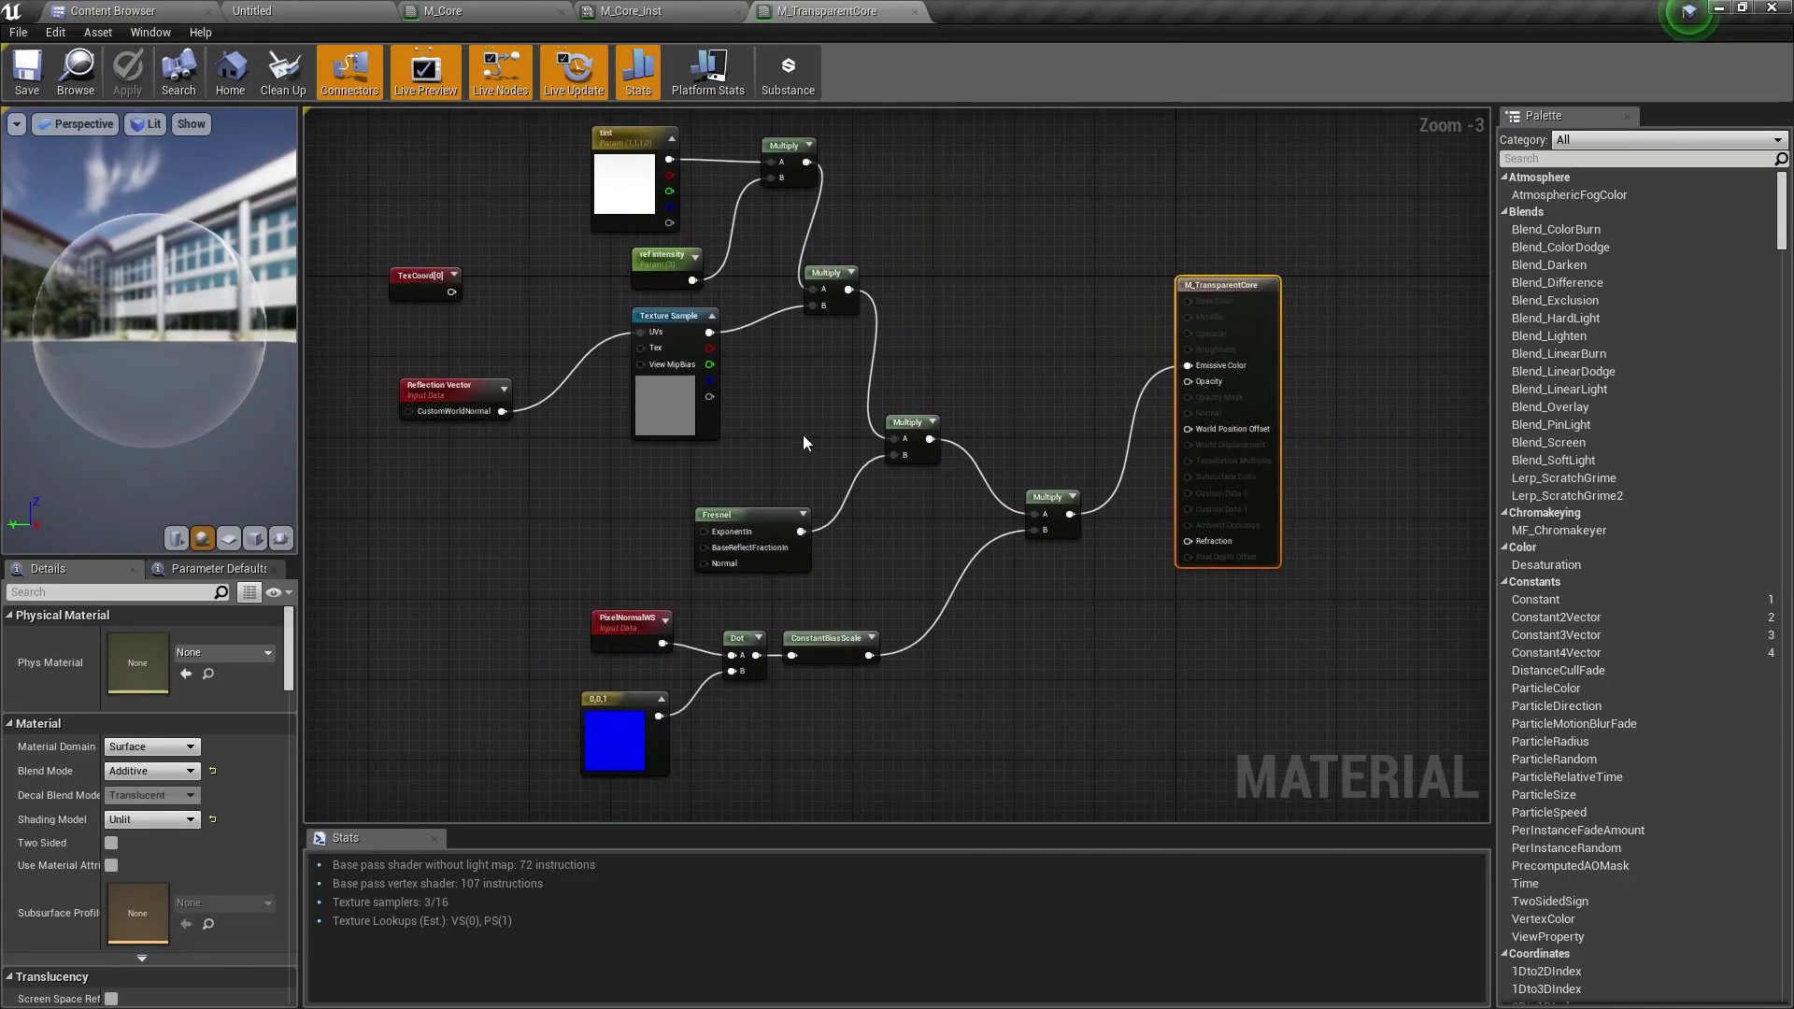
pyautogui.scroll(1, 658, 415)
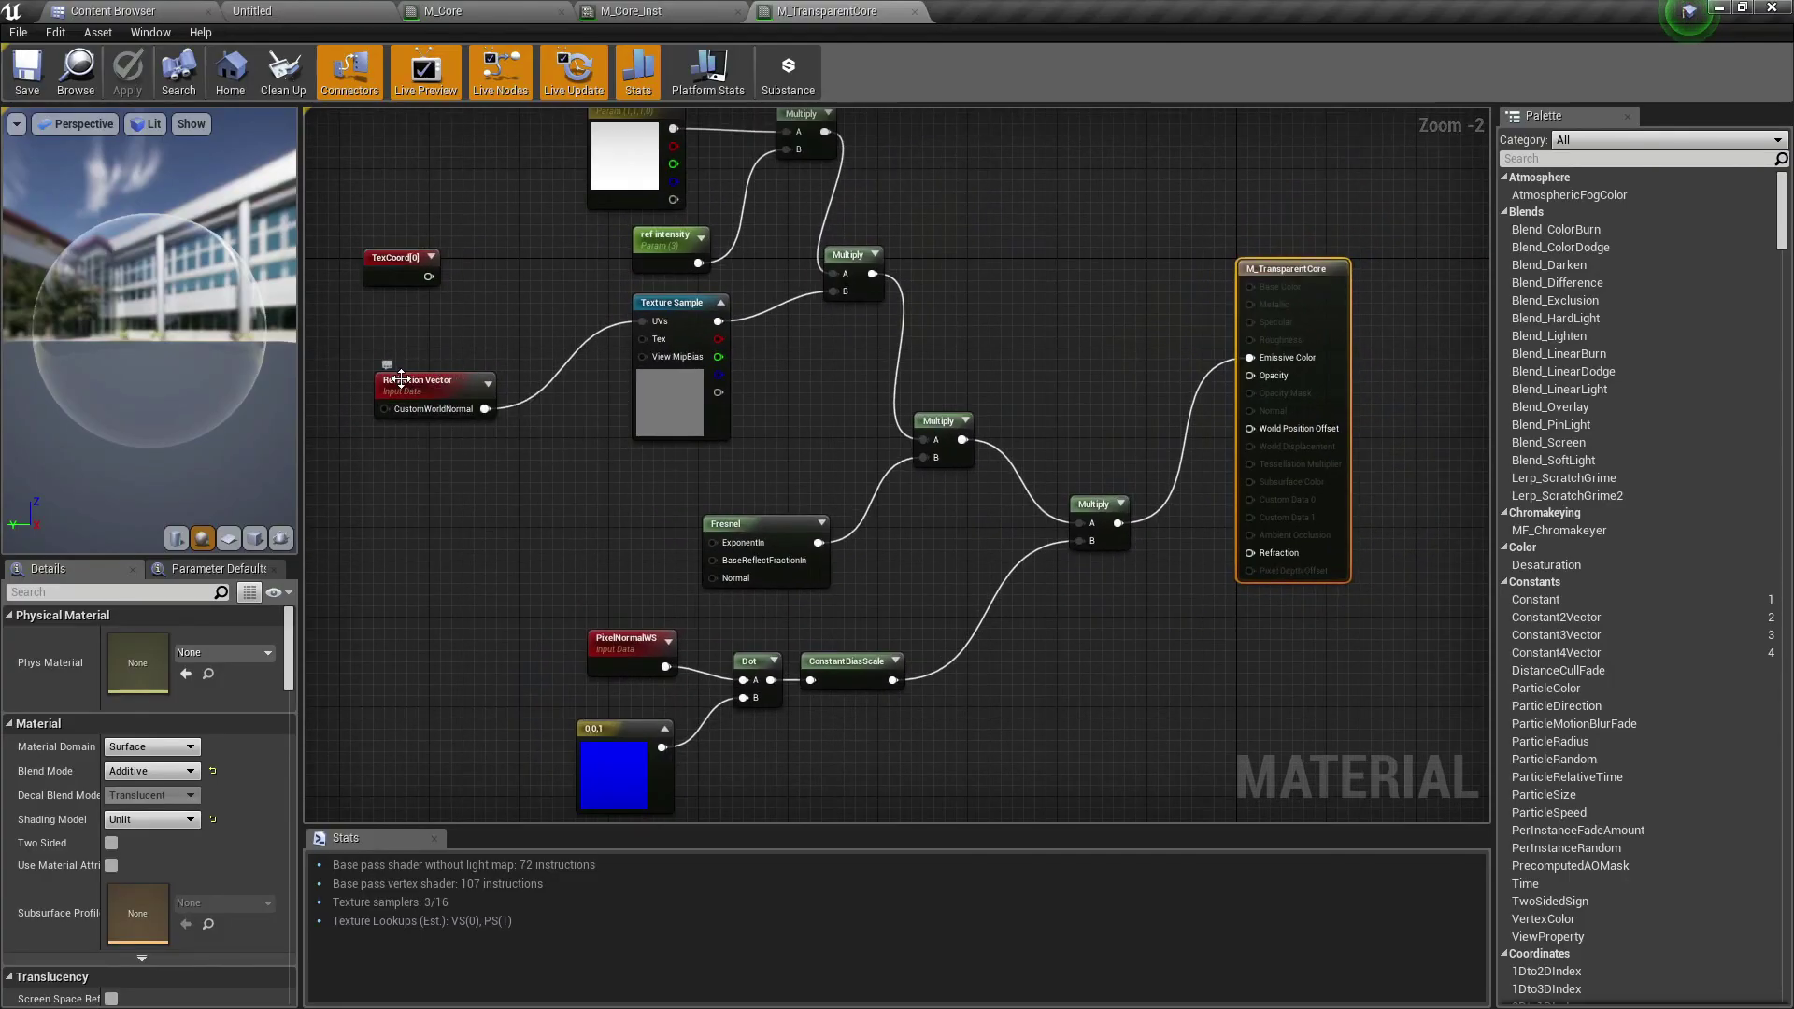
pyautogui.moveTo(794, 430); pyautogui.dragTo(710, 499, button='right')
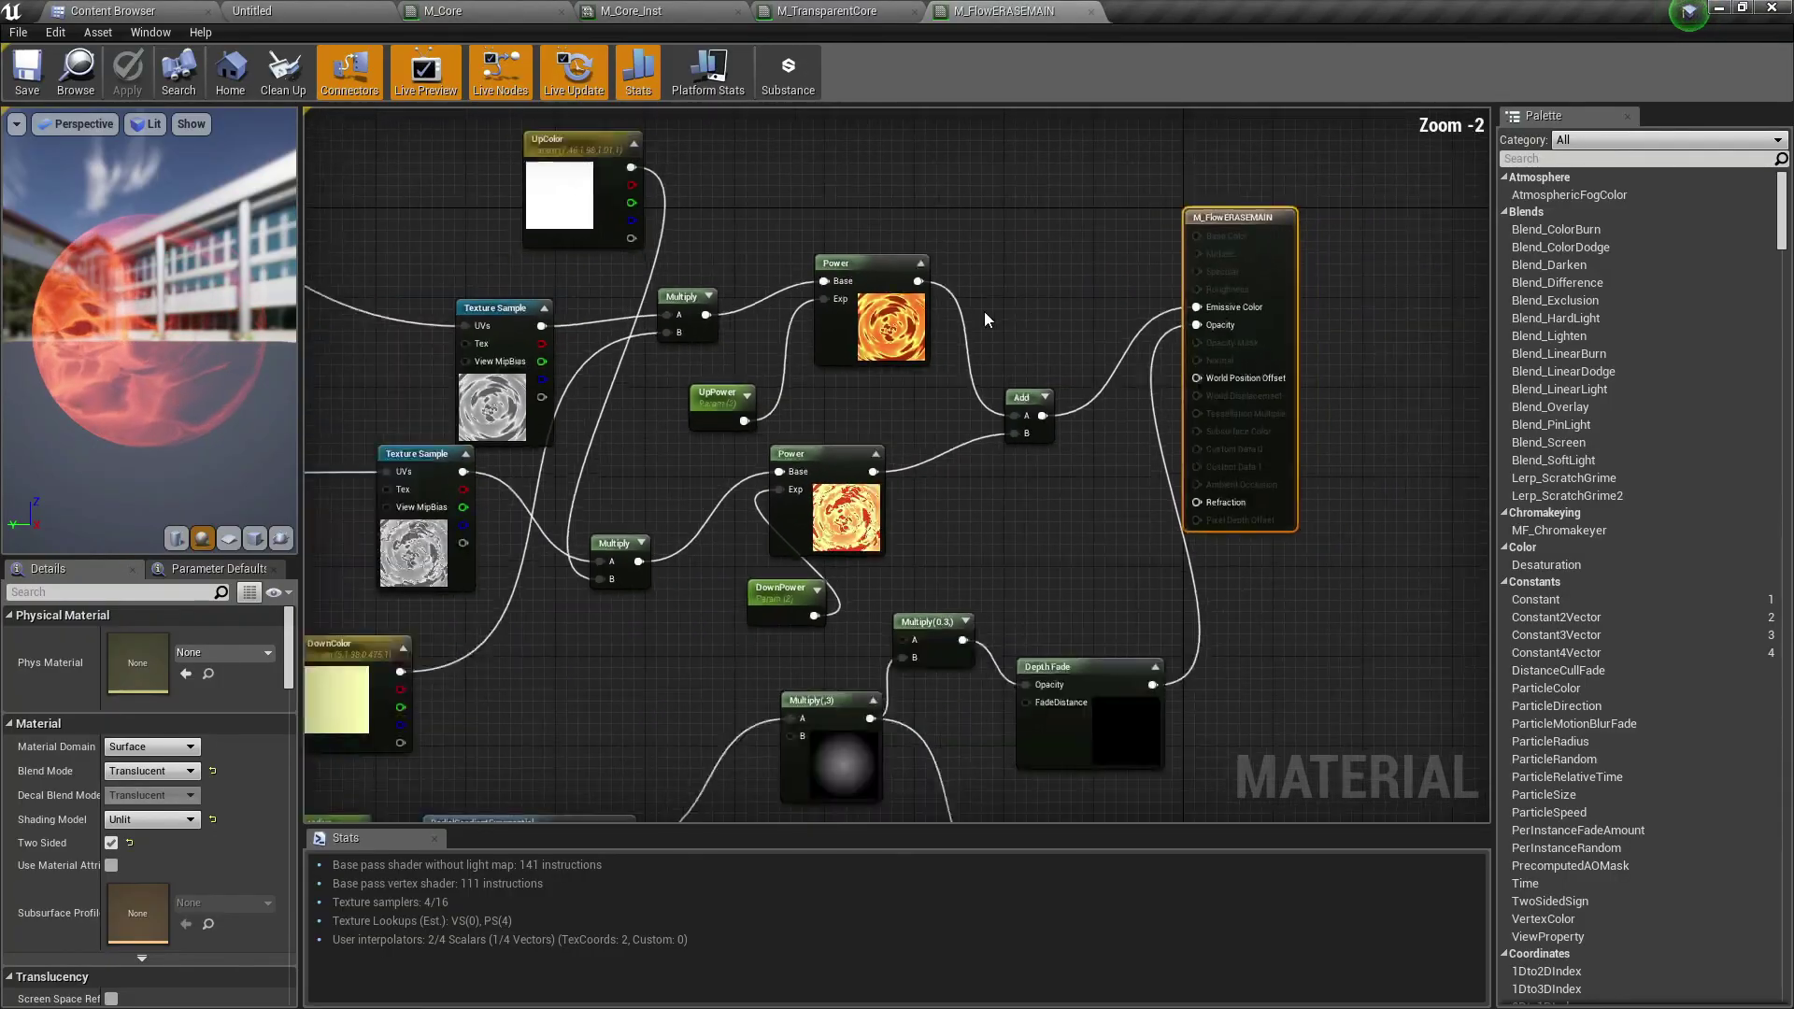
pyautogui.scroll(-1, 984, 319)
pyautogui.moveTo(985, 320); pyautogui.dragTo(1252, 236, button='right')
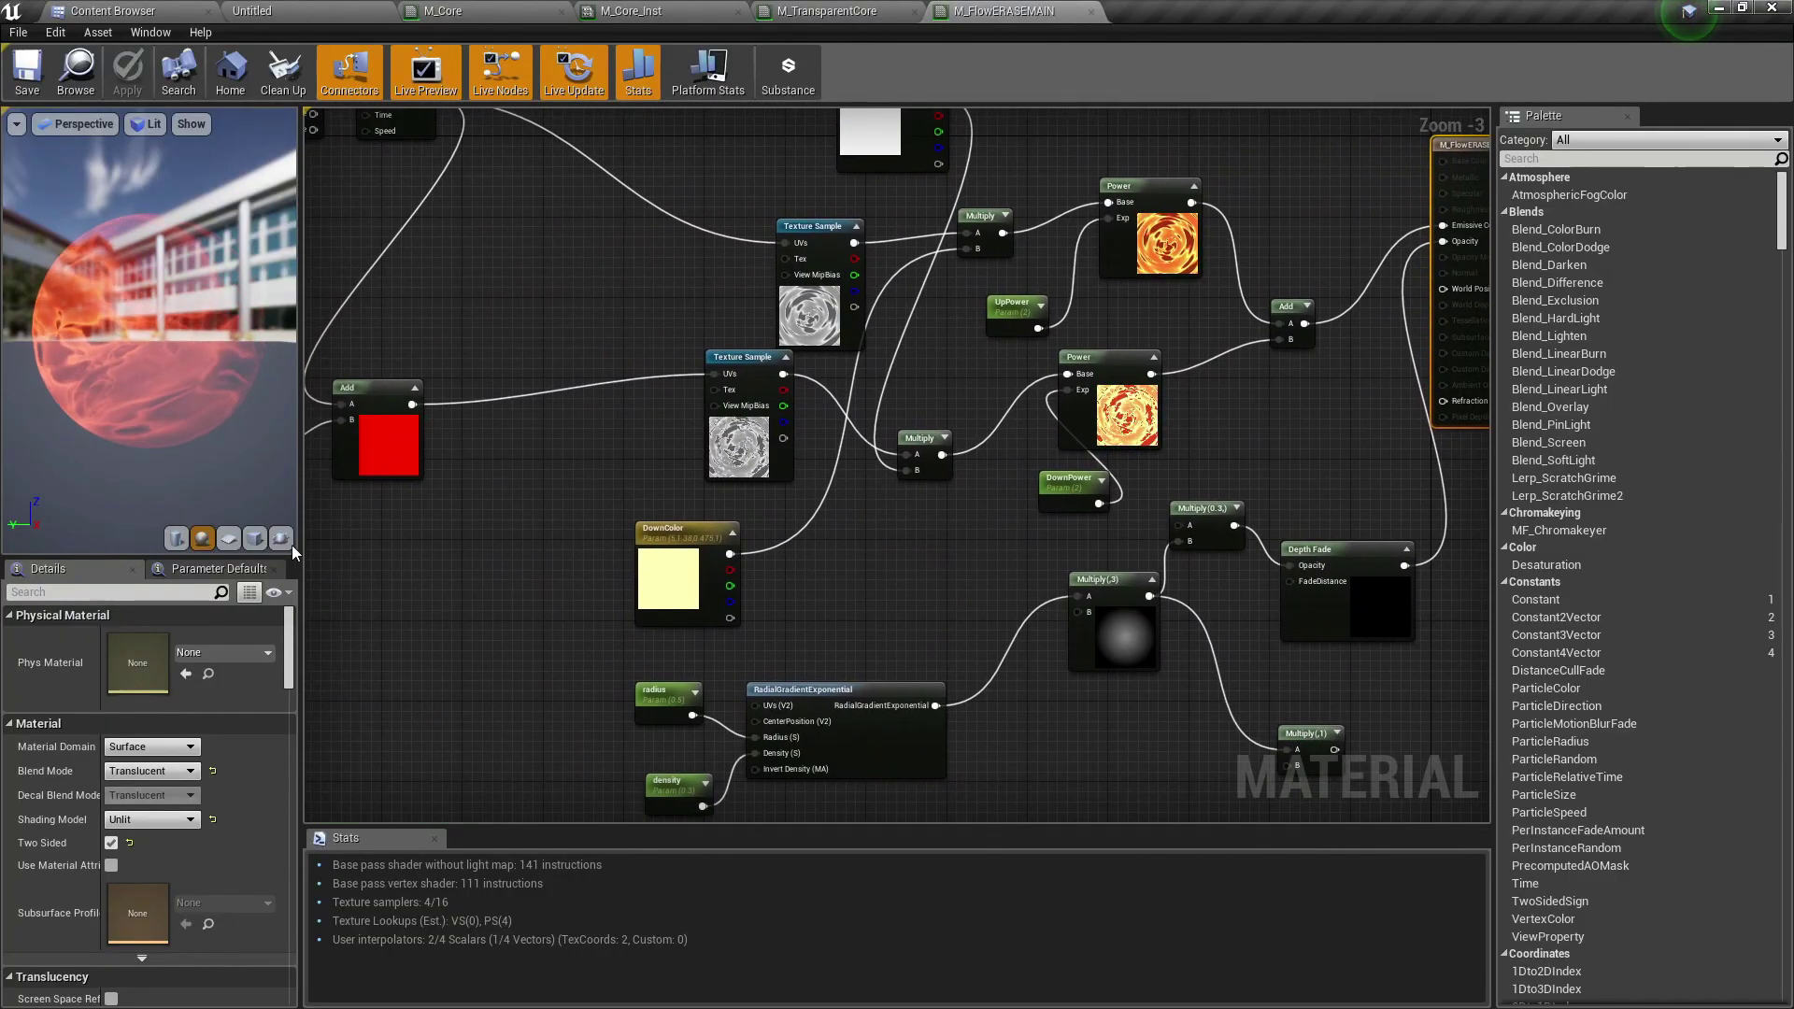
pyautogui.click(229, 540)
pyautogui.moveTo(1270, 467); pyautogui.dragTo(1121, 500, button='right')
pyautogui.scroll(-2, 1121, 430)
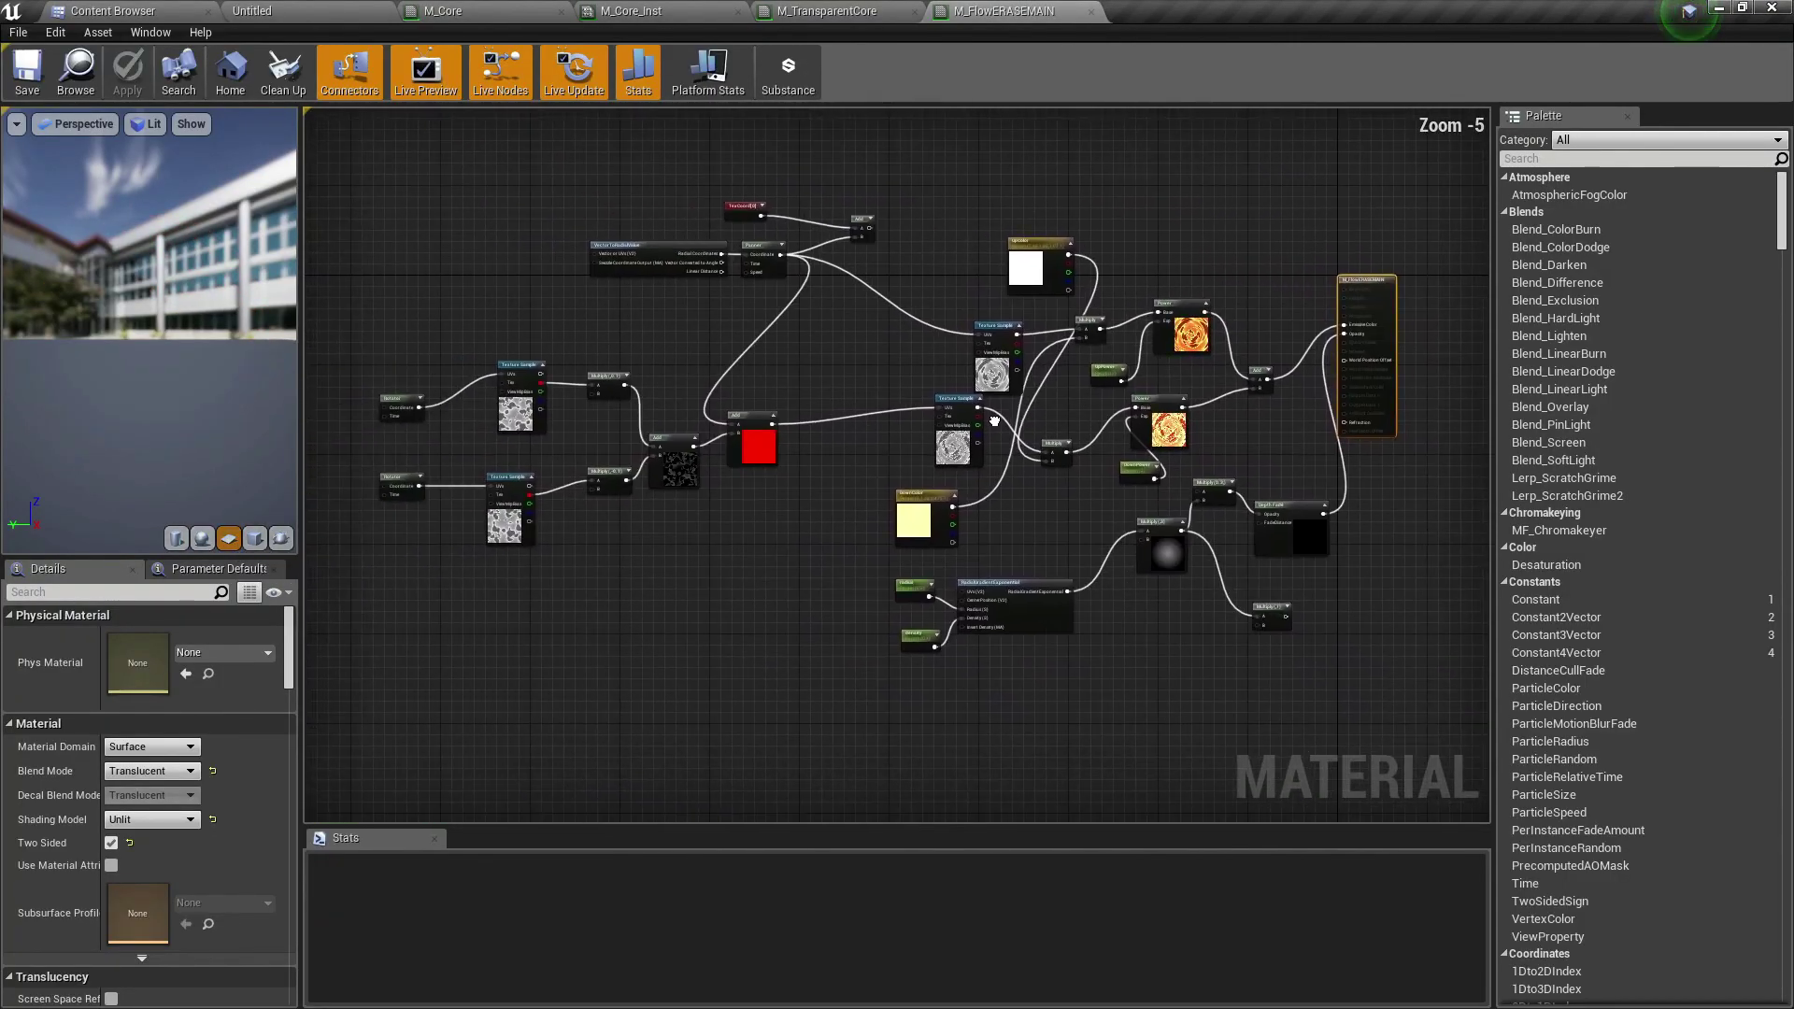
pyautogui.scroll(3, 1117, 426)
pyautogui.moveTo(1117, 426); pyautogui.dragTo(1211, 521, button='right')
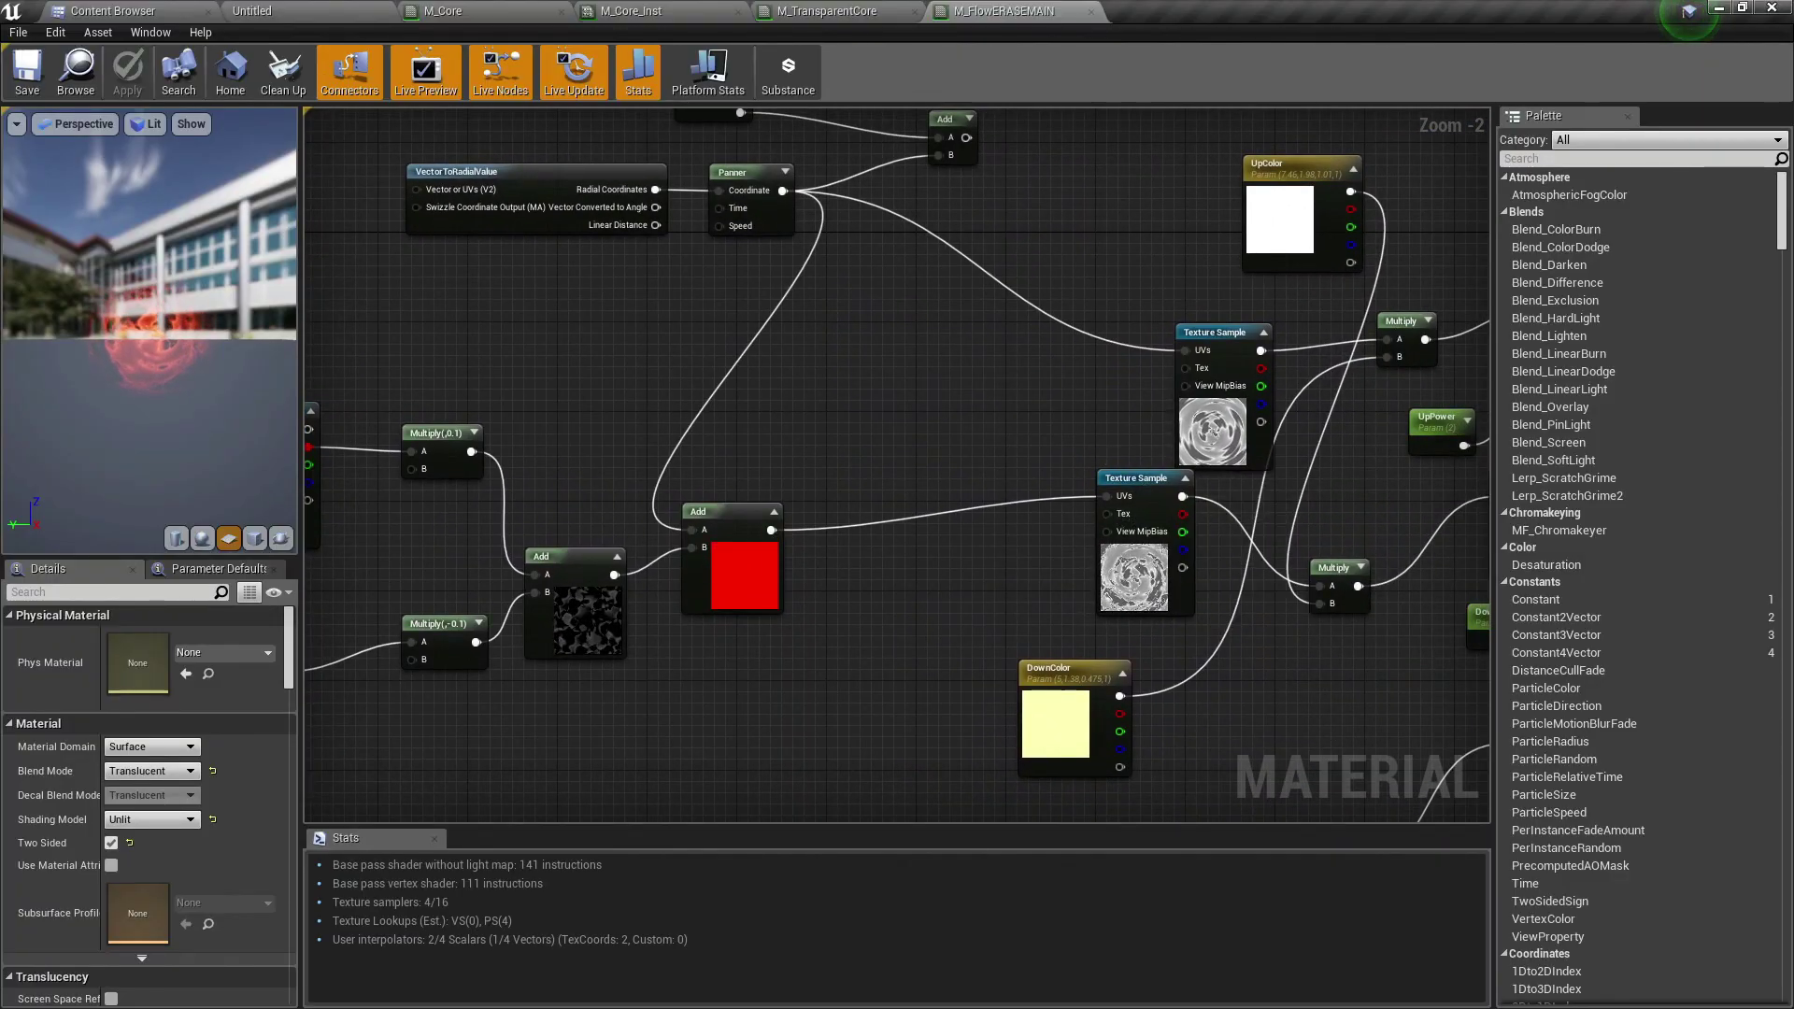
pyautogui.scroll(-2, 1084, 573)
pyautogui.moveTo(961, 560); pyautogui.dragTo(413, 432, button='right')
pyautogui.click(1090, 10)
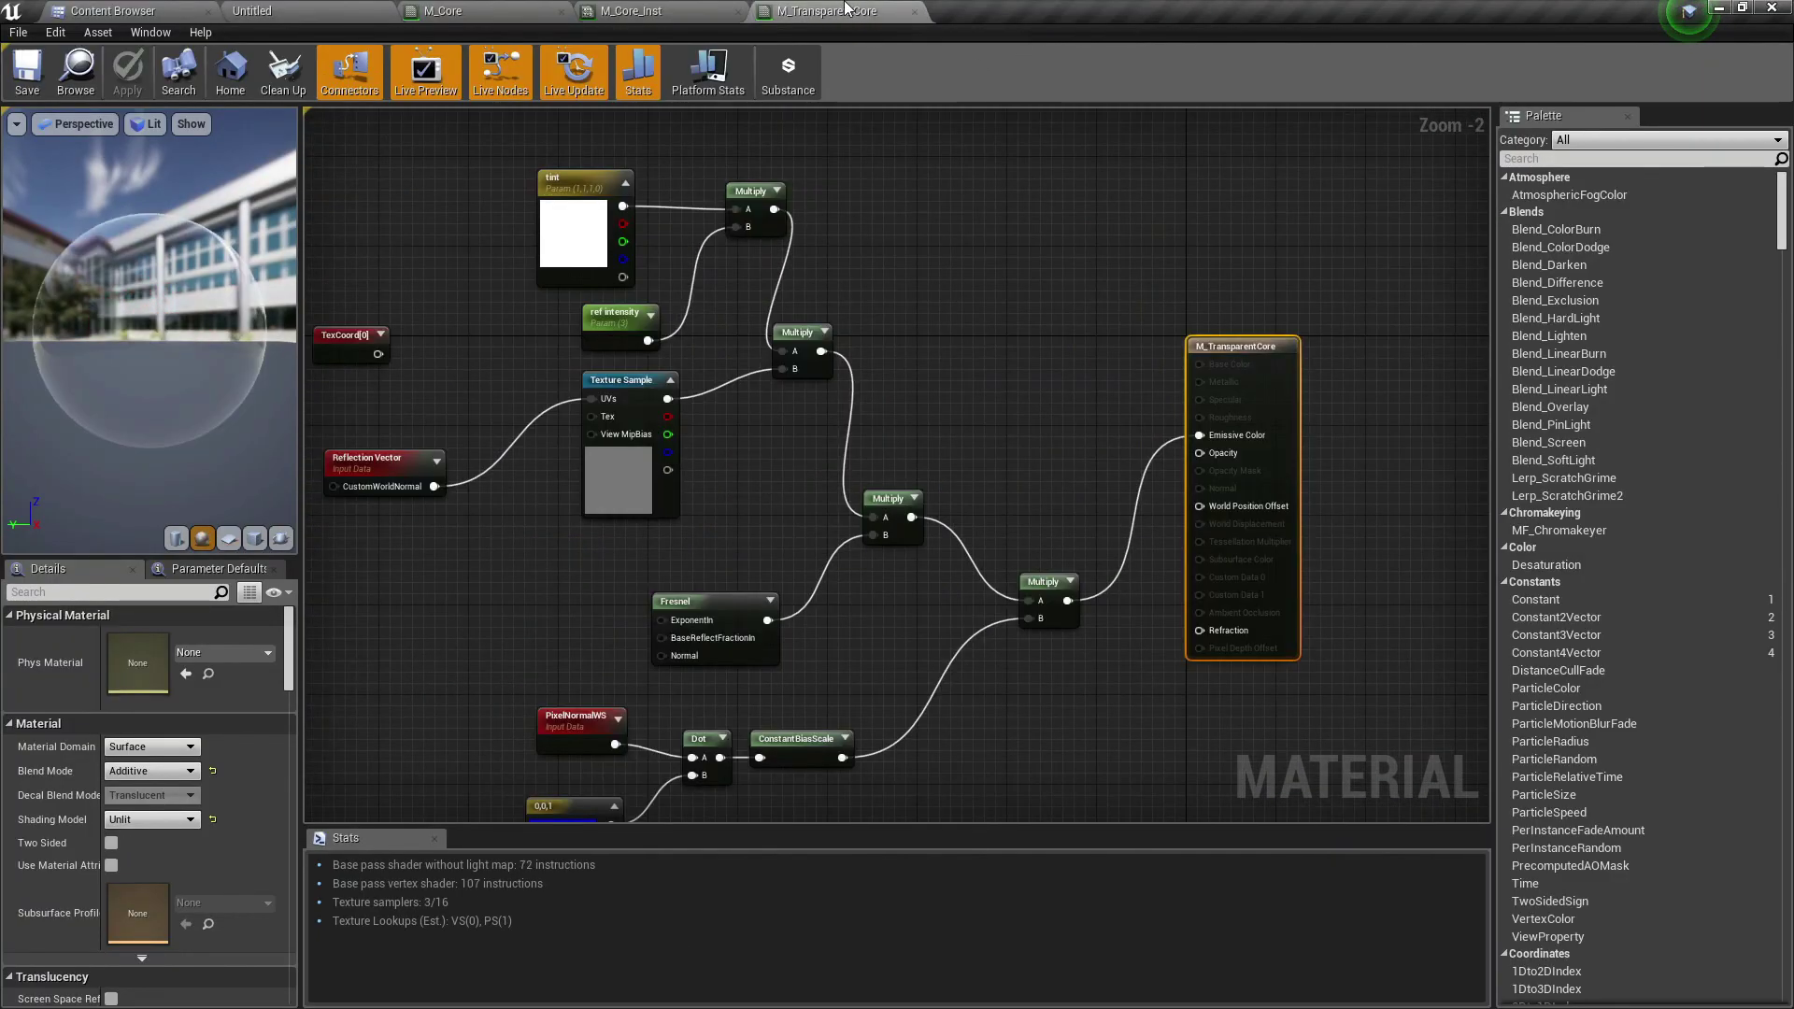
pyautogui.click(914, 10)
pyautogui.click(486, 10)
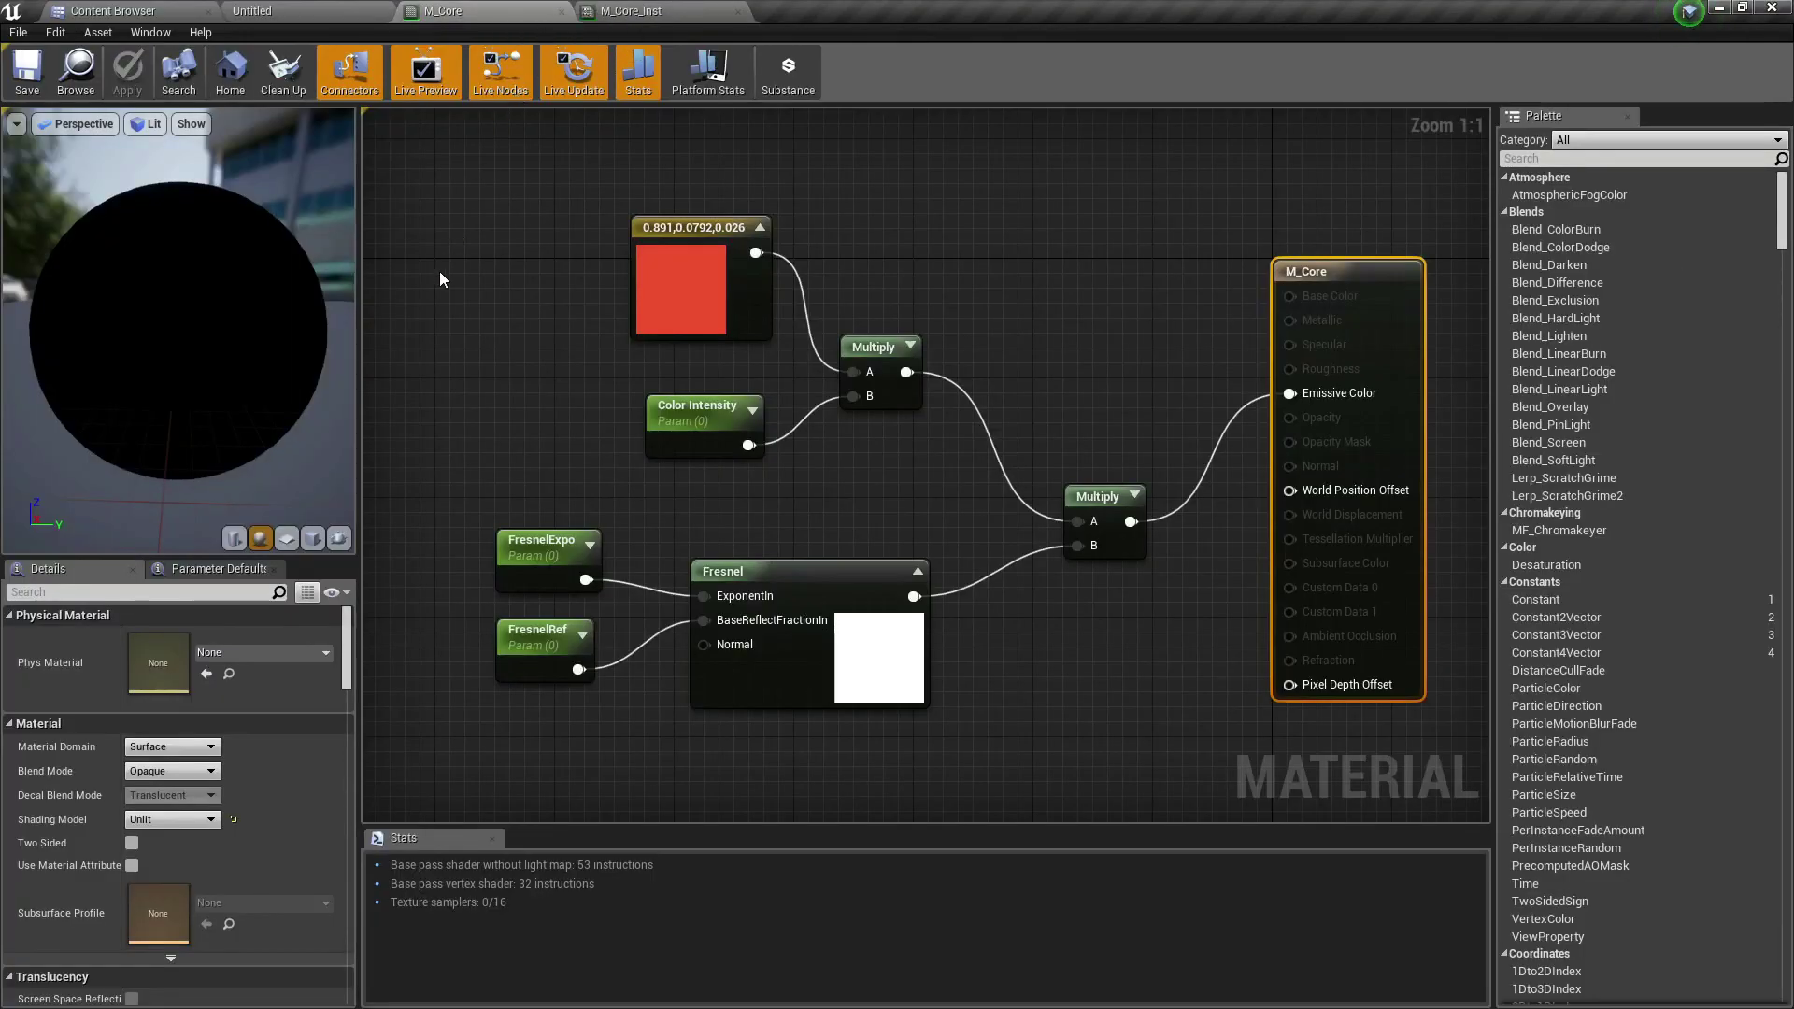